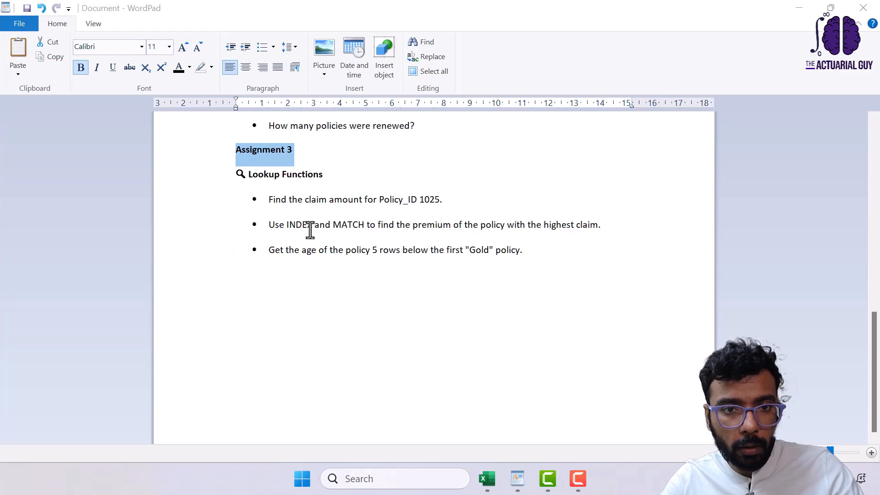
- Review the Assignment 3 lookup questions, highlight the Policy_ID 1025 claim amount question, and switch to the Excel workbook
scroll(312, 232, "up", 4)
scroll(318, 237, "down", 2)
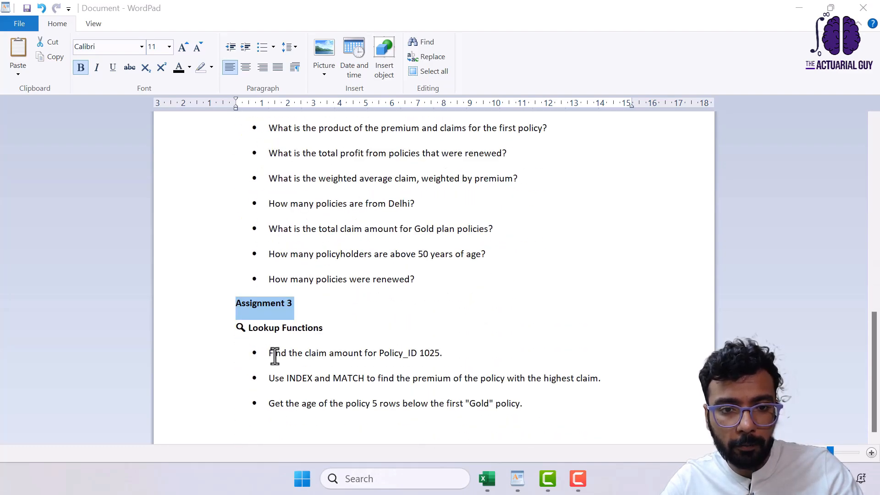
left_click_drag(527, 409, 231, 352)
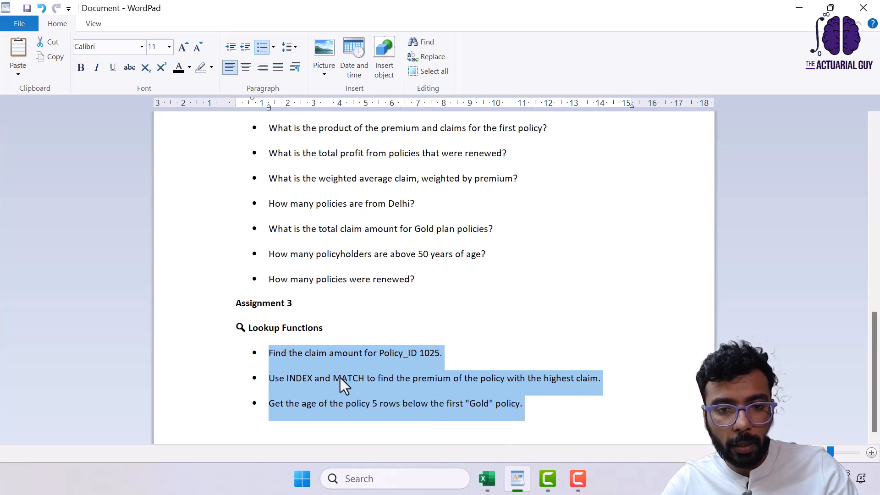
left_click(281, 354)
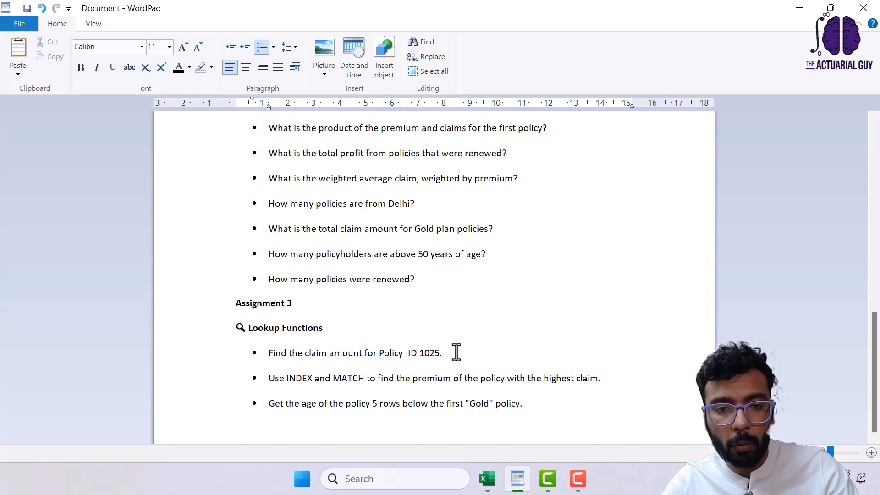
left_click_drag(460, 353, 251, 360)
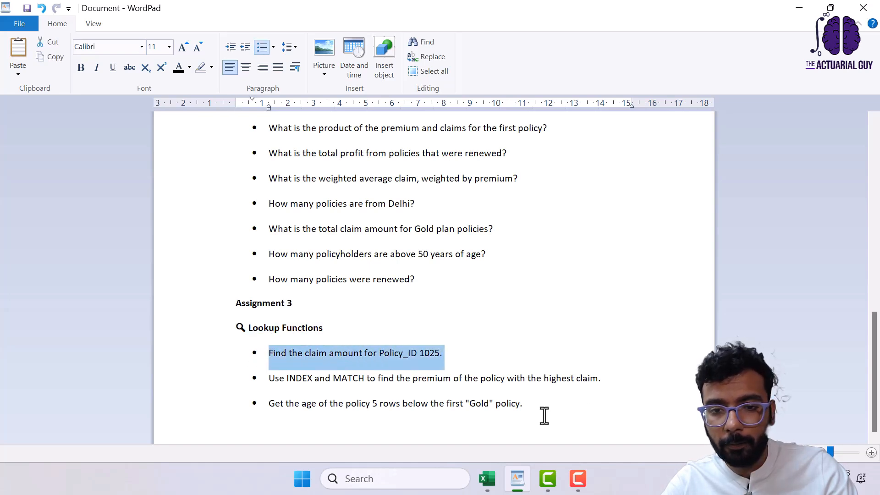
left_click(487, 478)
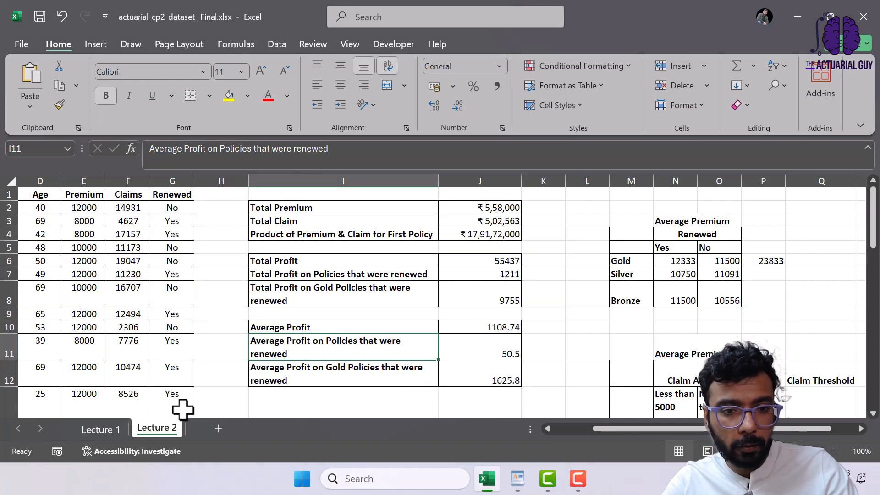
- Add a blank worksheet after Lecture 2 and name it Lecture 3
left_click(216, 427)
double_click(210, 428)
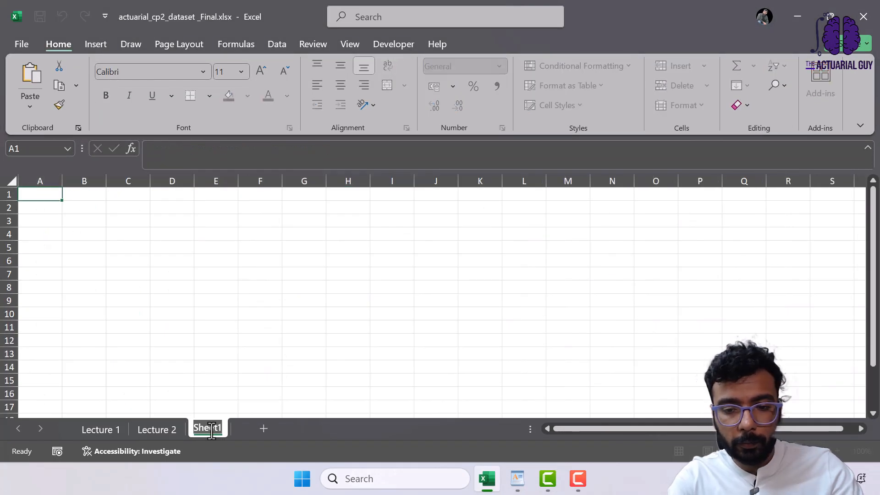
type("Lecture 3")
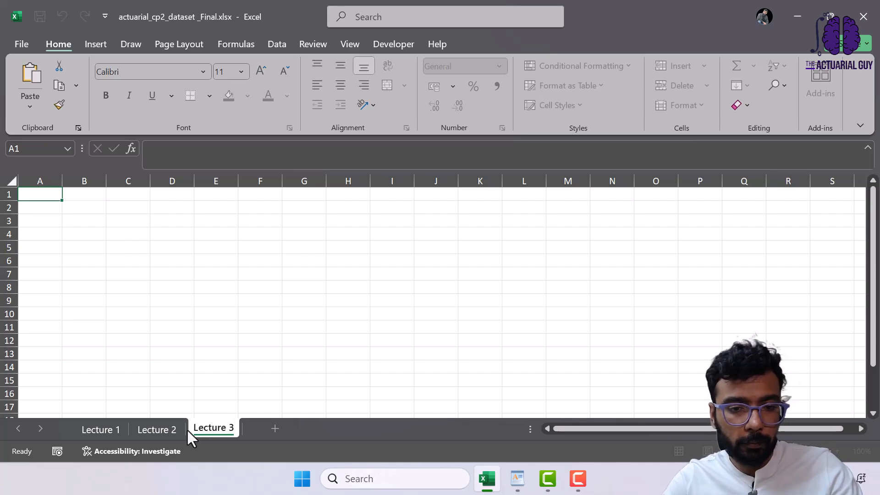
left_click(216, 354)
- Look over the policy data on the Lecture 2 sheet and delete the blank Lecture 3 sheet
left_click(177, 427)
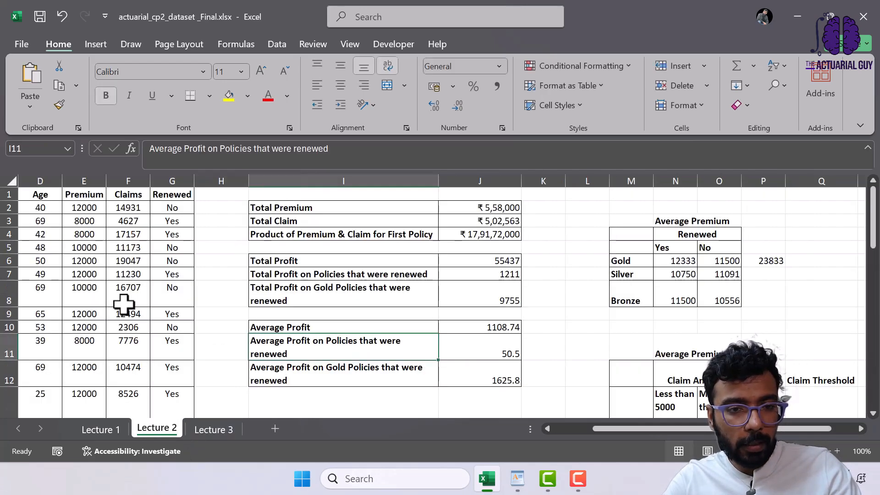
left_click(124, 301)
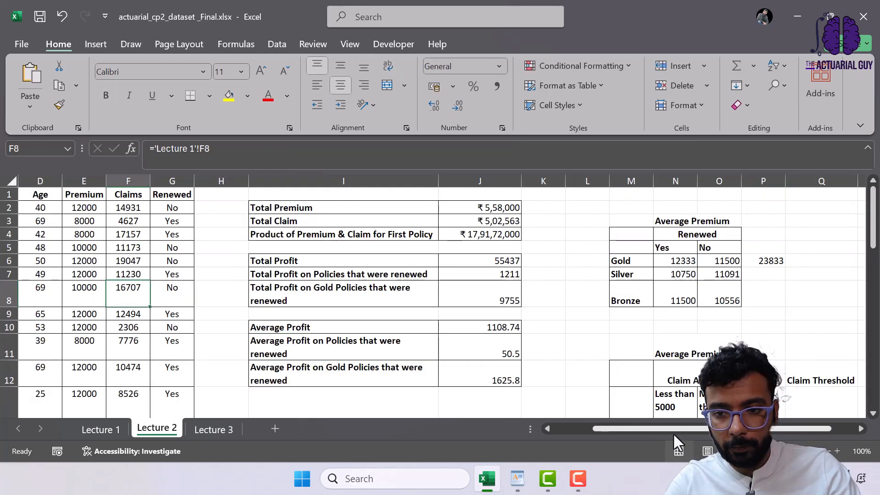
left_click_drag(672, 433, 633, 433)
left_click(22, 245)
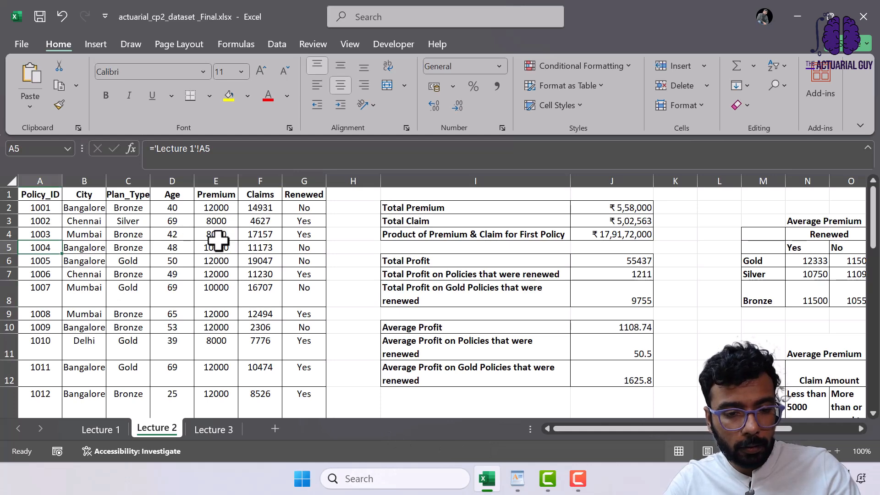
right_click(235, 426)
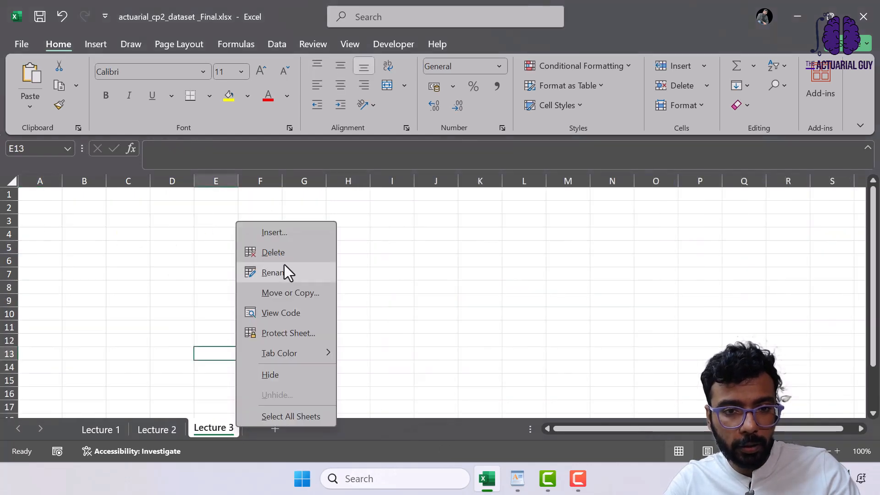
left_click(284, 251)
- Create a copy of the Lecture 2 sheet at the end of the same workbook
right_click(152, 431)
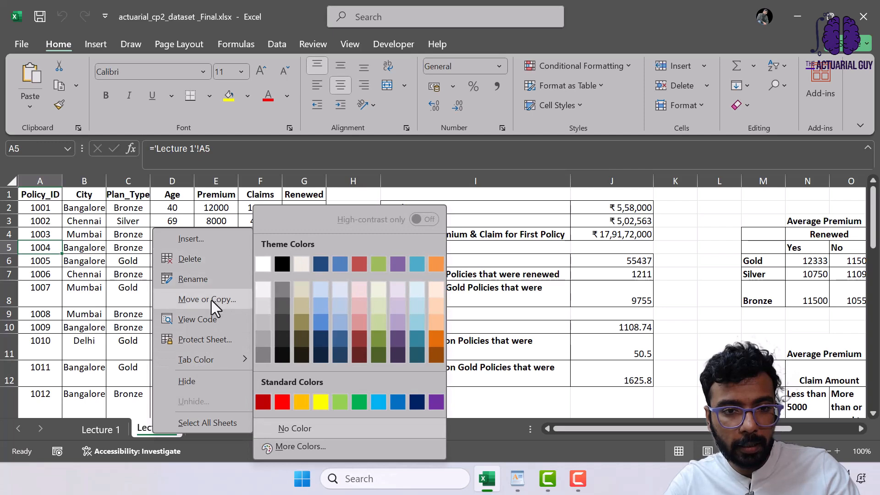
left_click(211, 299)
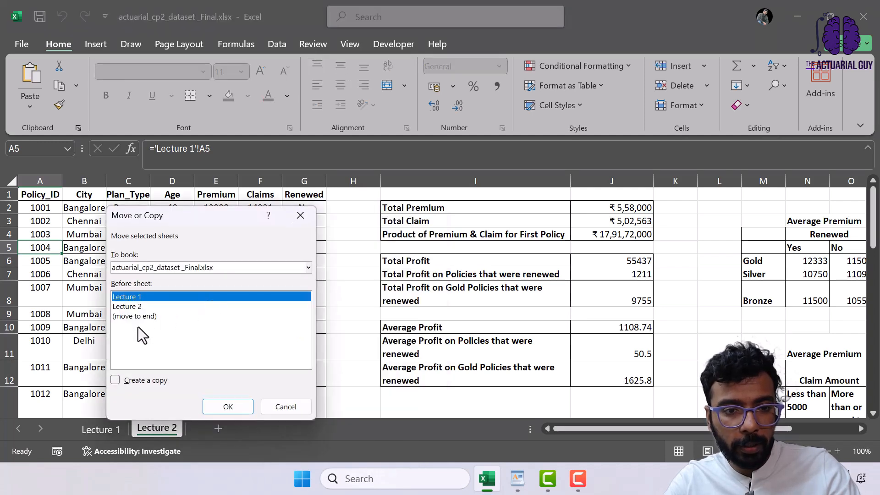
left_click(158, 306)
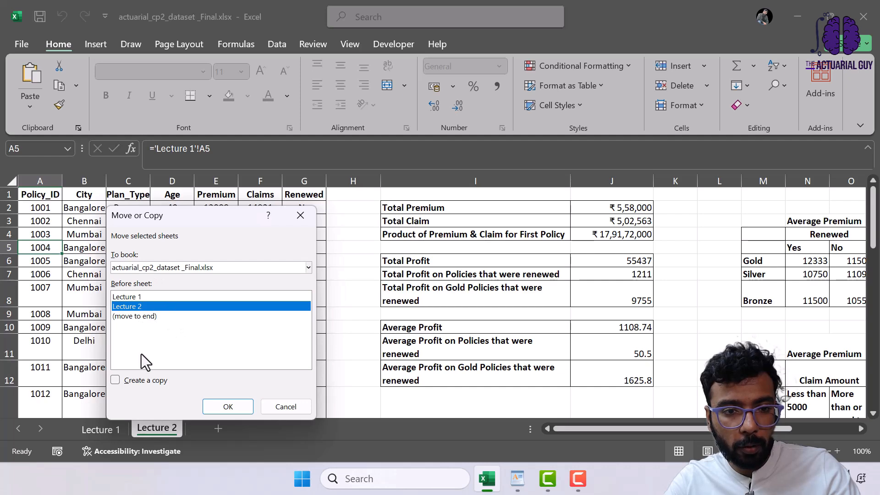
left_click(155, 315)
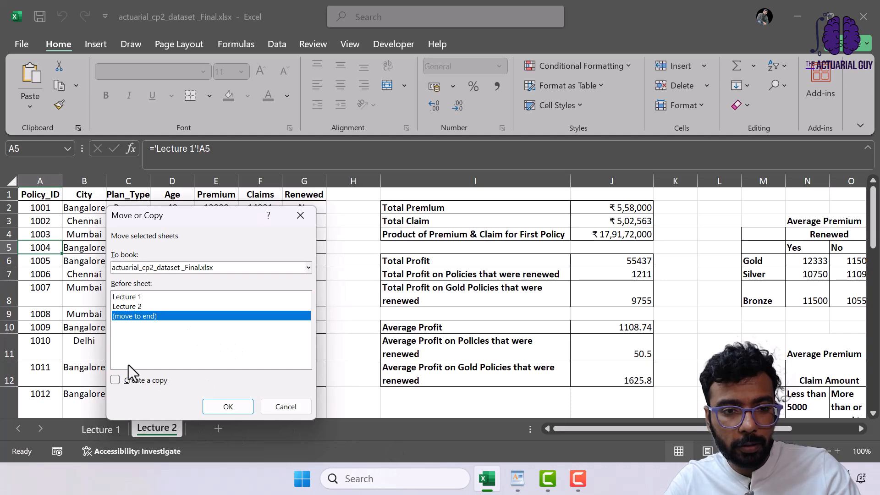
left_click(141, 381)
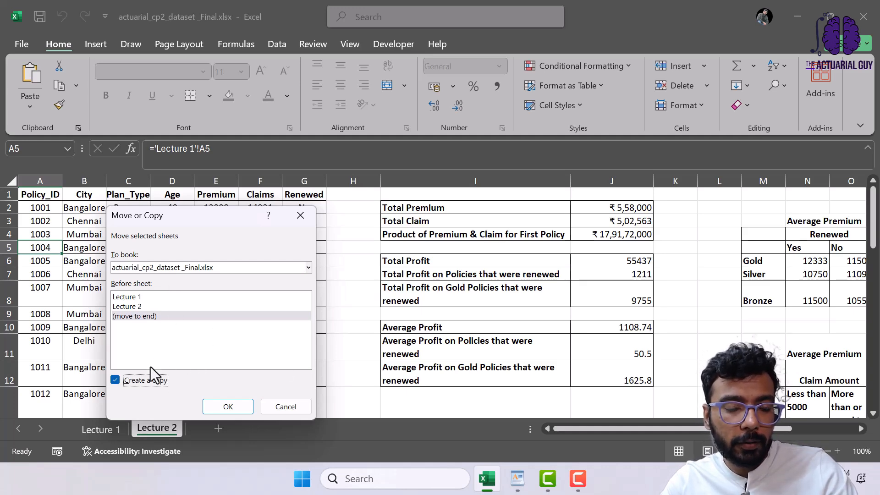
left_click(230, 408)
- Rename the copied worksheet as Lecture 3
double_click(213, 427)
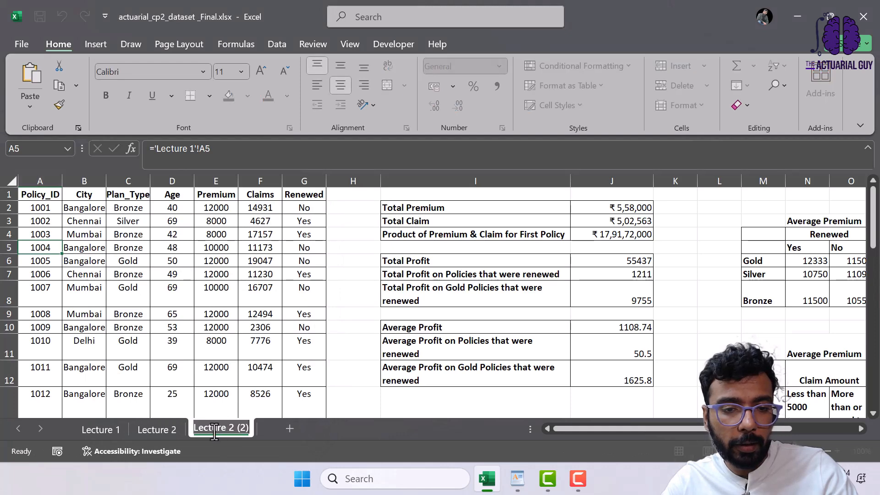
left_click(229, 428)
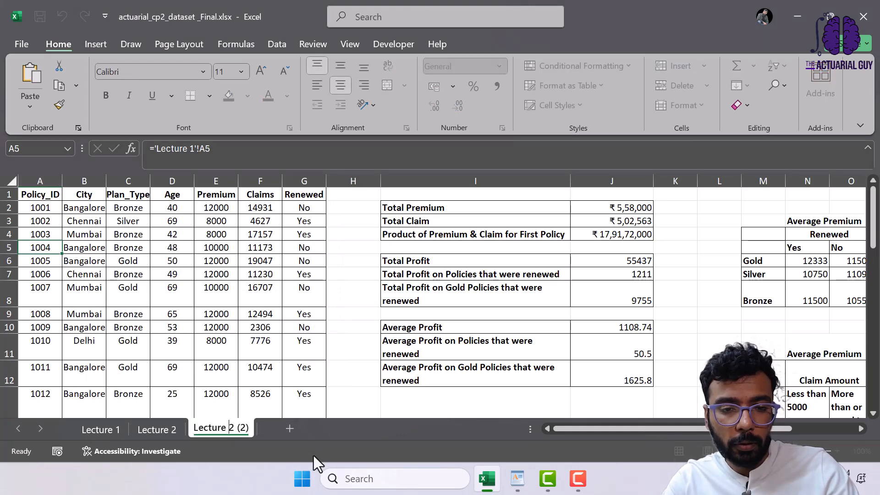
key("shift+End")
type("3")
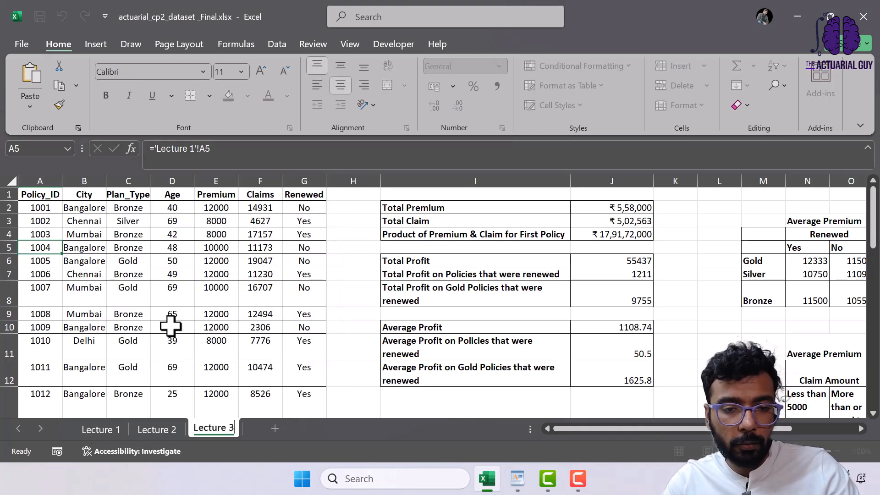
left_click(170, 326)
- Delete columns I through R with the old calculations from the Lecture 3 sheet and return to cell A1
key("Right")
key("Left")
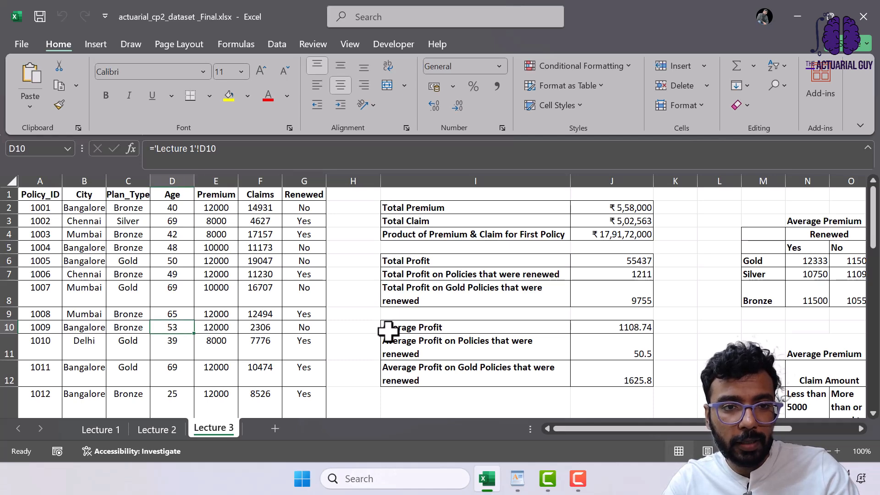
key("Up")
key("ctrl+Up")
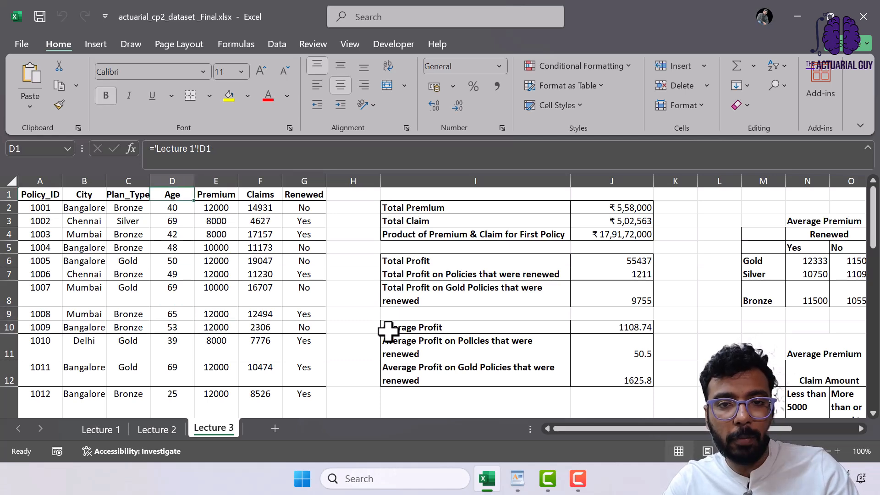
left_click(461, 184)
key("shift+Right")
key("shift+Right")
key("shift+Right")
key("shift+Right")
key("shift+Right")
key("shift+Right")
key("shift+Right")
key("shift+Right")
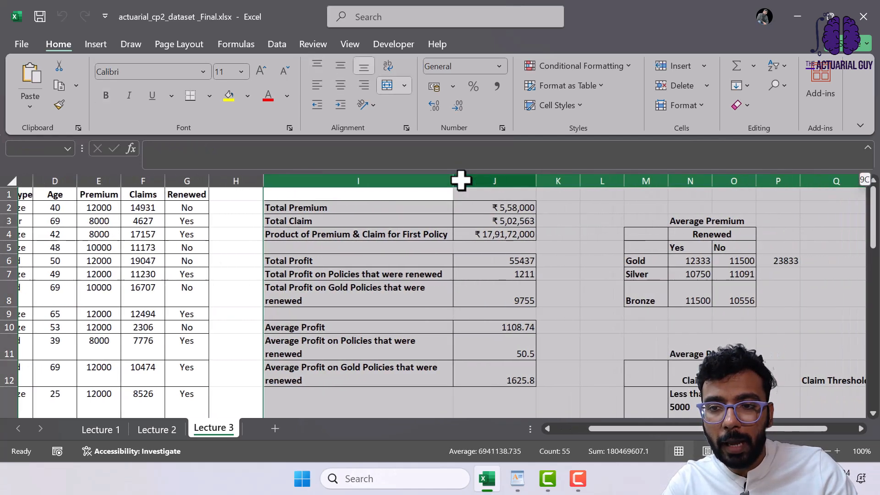
key("shift+Right")
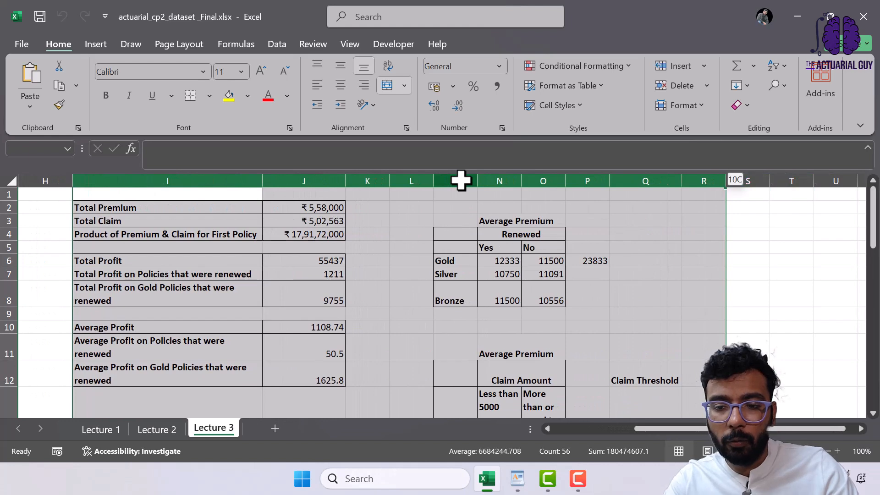
key("Delete")
key("ctrl+Home")
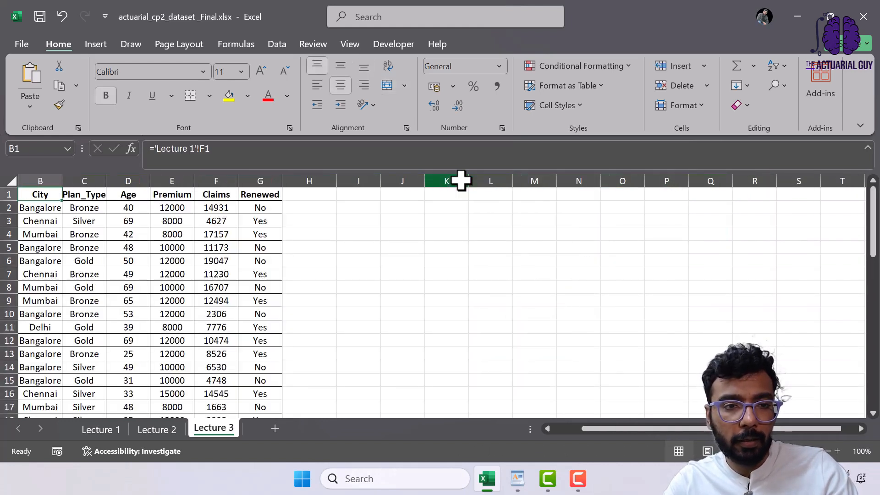
key("Left")
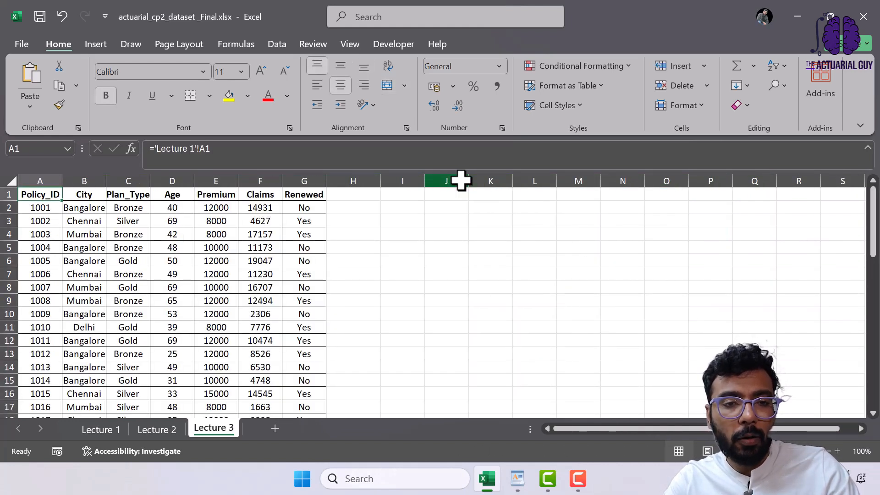
- Select cell H4 beside the policy data and recheck the first lookup question in the WordPad document
key("Right")
key("Right")
key("Right")
key("Right")
key("Right")
key("Right")
key("Right")
key("Down")
key("Down")
key("Down")
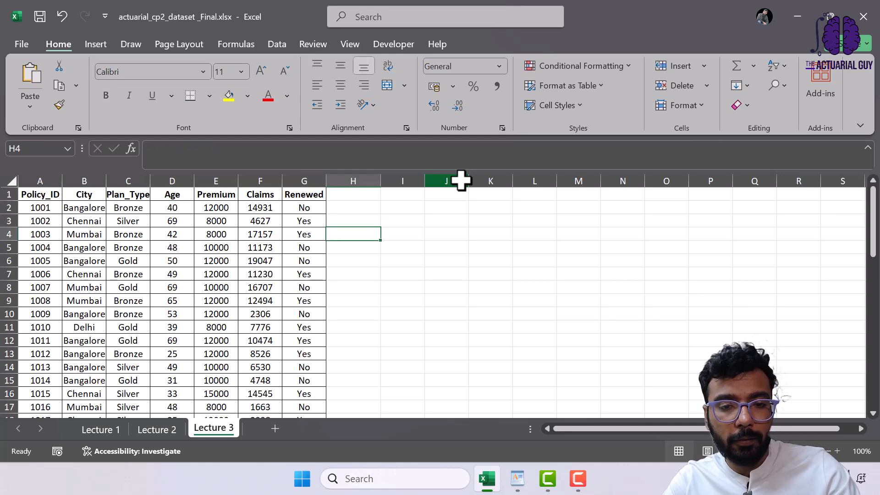
key("alt+Tab")
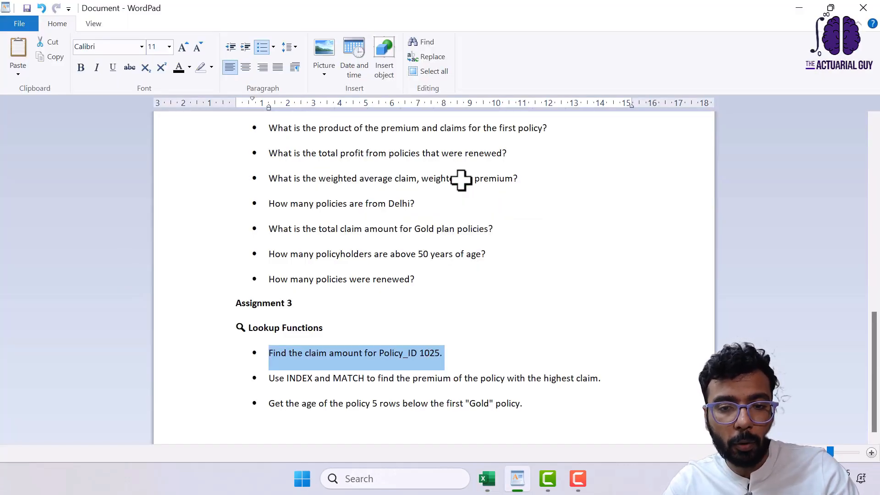
key("alt+Tab")
- Enter the label "Claim Amount for Policy ID:" in cell I3 of the Lecture 3 sheet
key("Right")
key("Right")
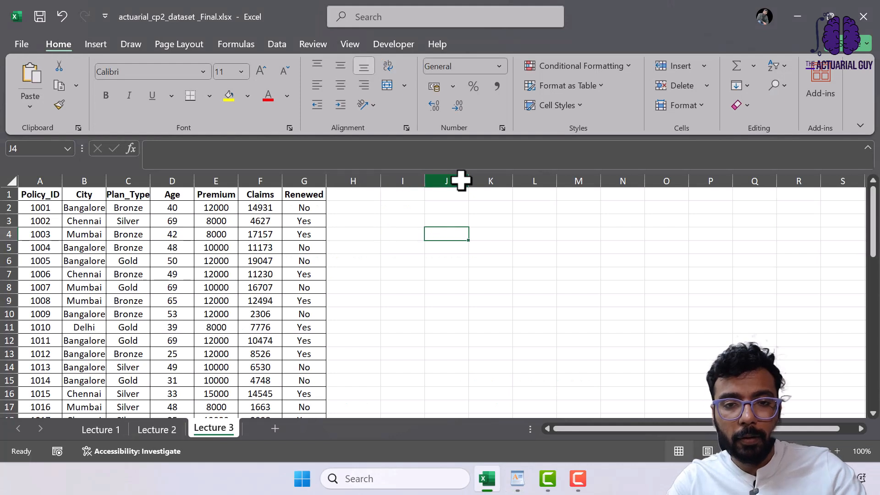
key("Up")
key("Left")
type("Clai")
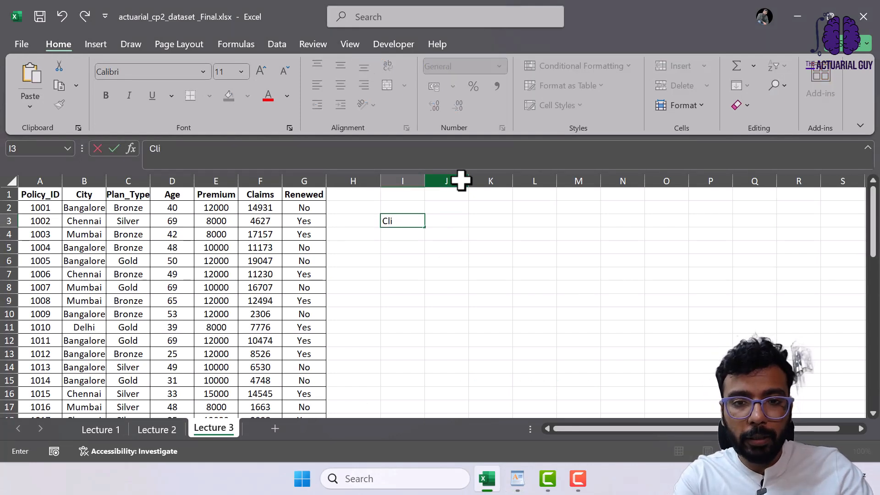
type("m Amou")
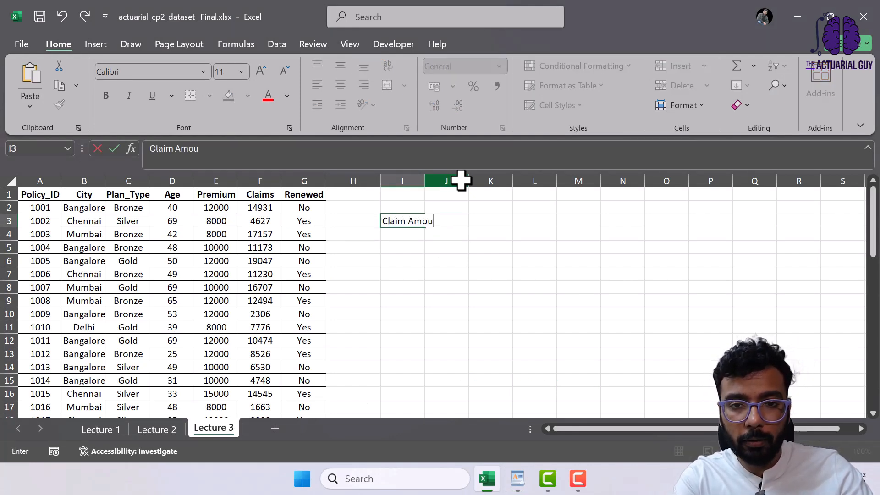
type("nt ")
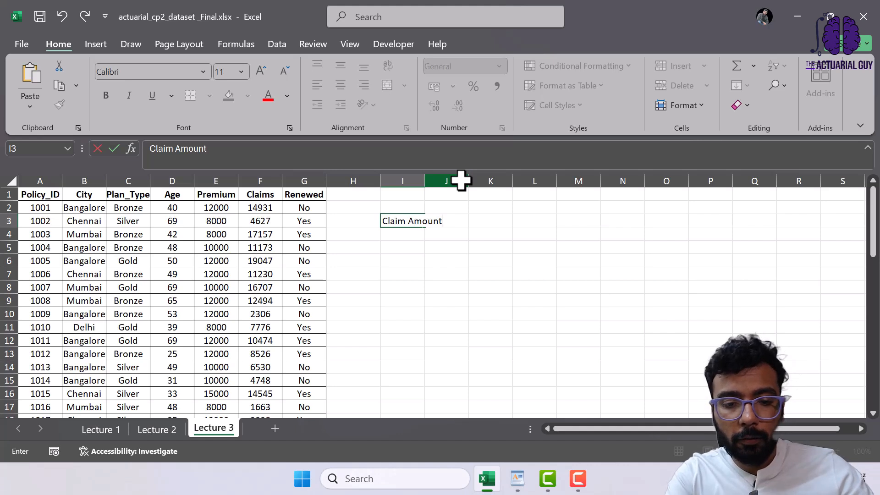
type("fo")
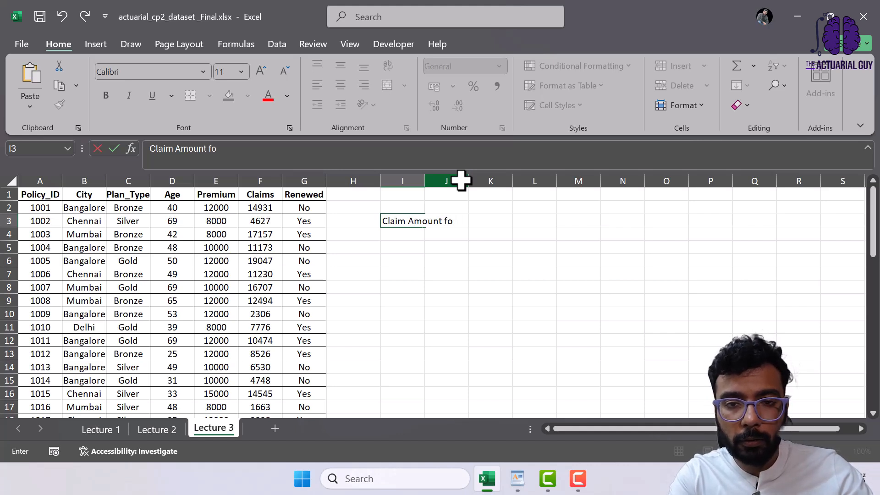
type("r Pol")
key("BackSpace")
type("oli")
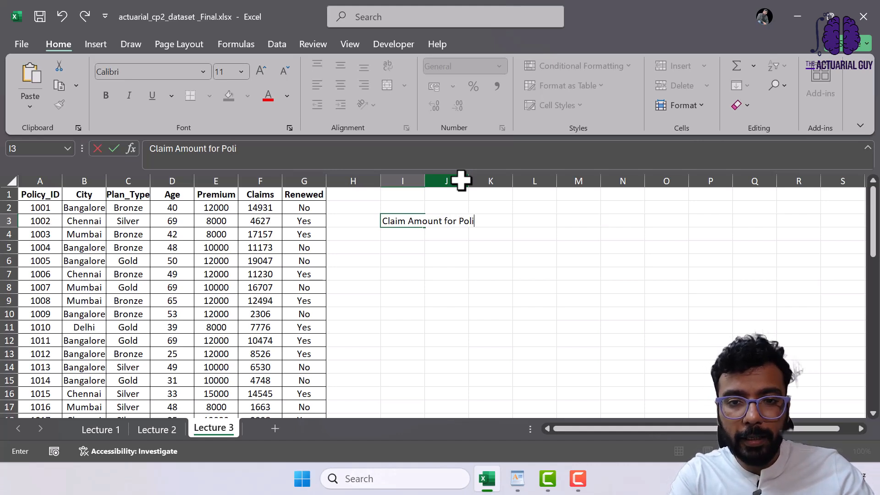
type("cuy ID:")
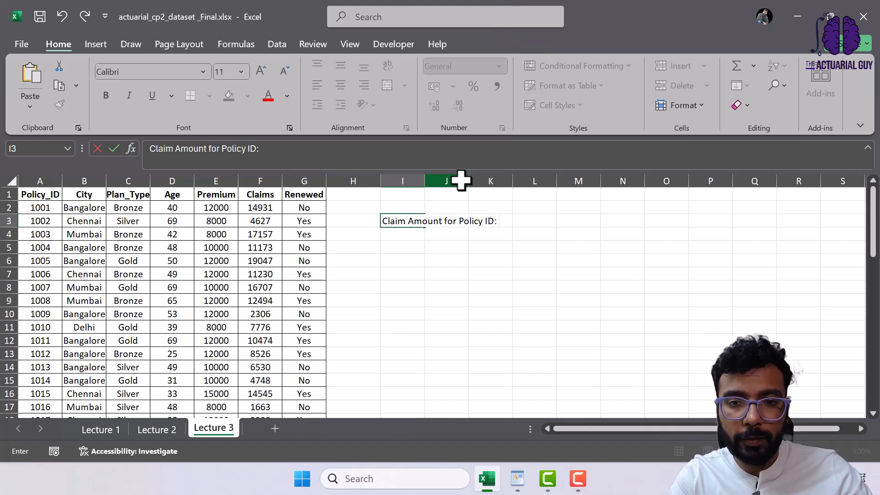
- Enter 1025 as the policy ID in cell J3 beside the claim amount label
key("Tab")
type("10")
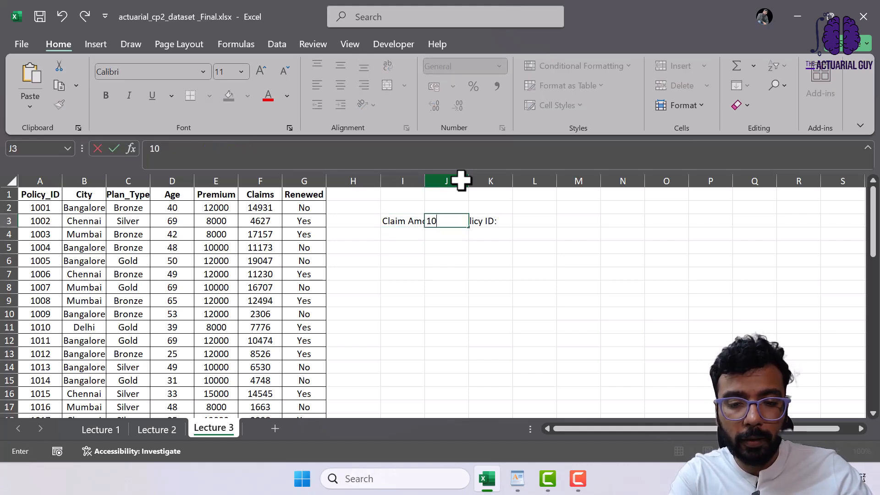
key("ctrl+Return")
- Autofit column I to the claim amount label and make the label in I3 bold
key("Left")
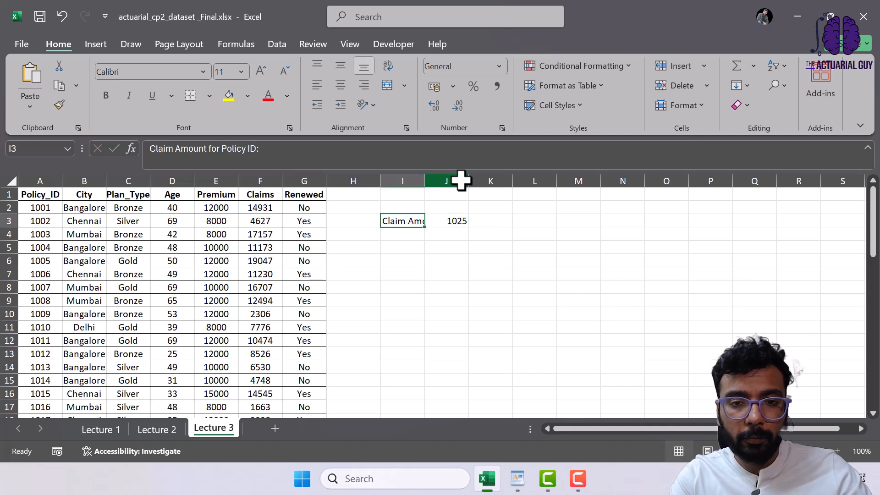
key("alt+h")
key("o")
key("i")
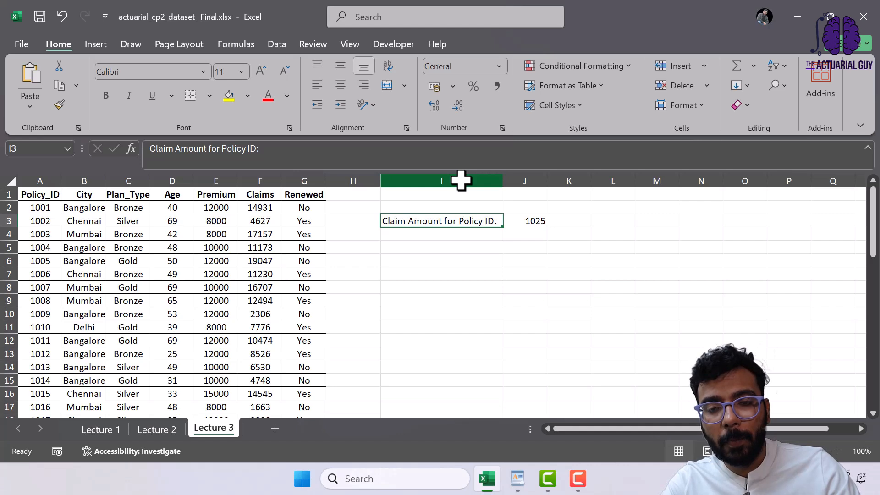
key("ctrl+b")
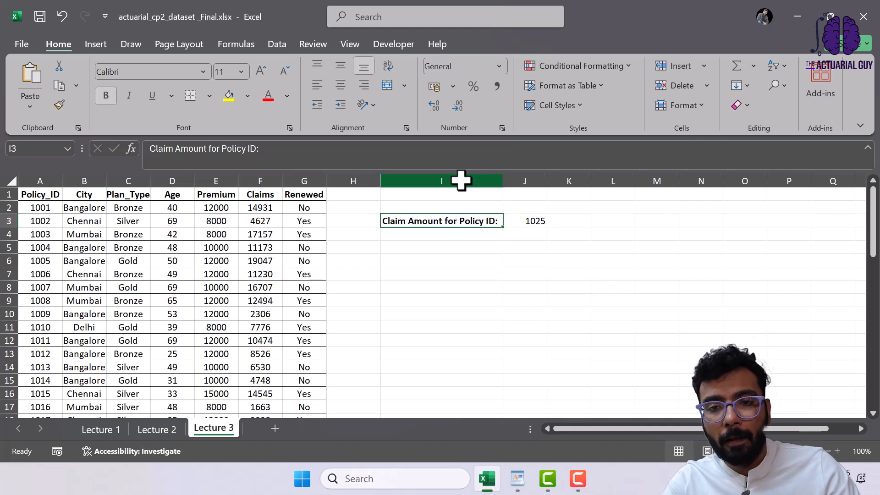
key("Right")
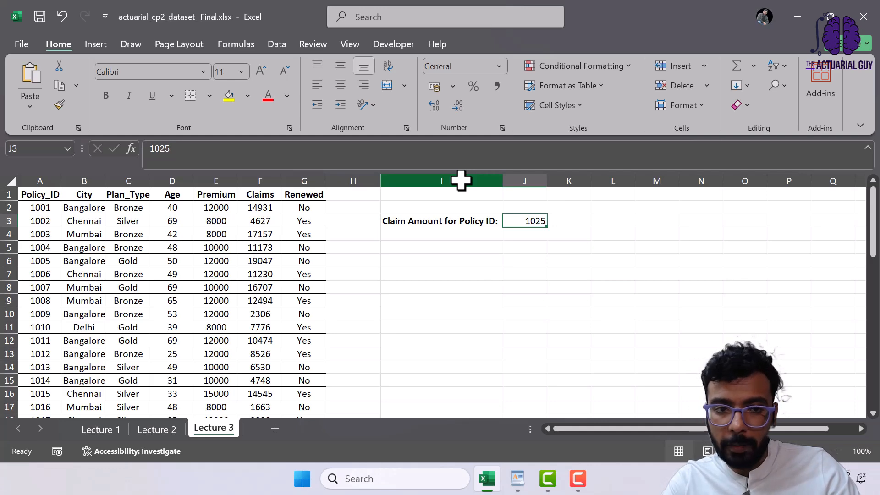
- Scan down the Policy_ID column of the policy data and return to the first rows
key("ctrl+Left")
key("ctrl+Left")
key("ctrl+Left")
key("Down")
key("Down")
key("Down")
key("Down")
key("Down")
key("Down")
key("Down")
key("Down")
key("Down")
key("Down")
key("Down")
key("Down")
key("Down")
key("Down")
key("Down")
key("Down")
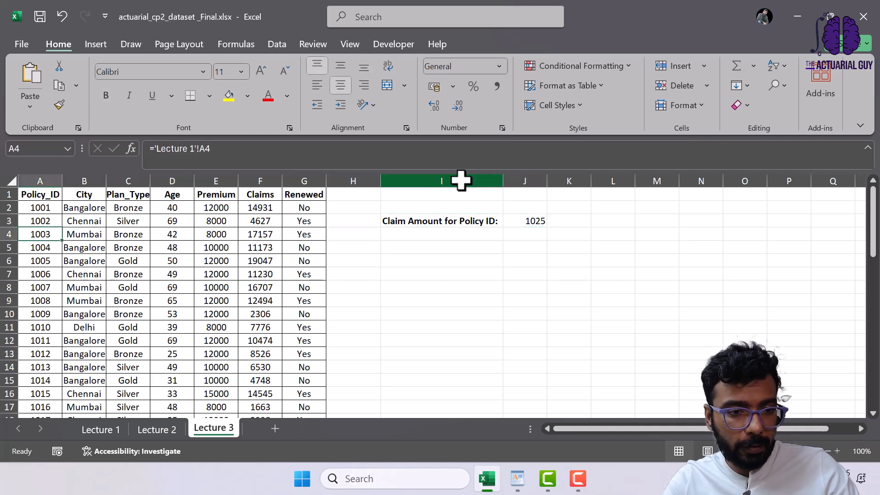
key("Up")
key("Up")
key("Up")
key("Up")
key("Up")
key("Up")
key("Up")
key("Up")
key("Up")
key("Up")
key("Up")
key("Up")
key("Up")
key("Up")
key("Up")
key("Up")
key("Up")
key("Up")
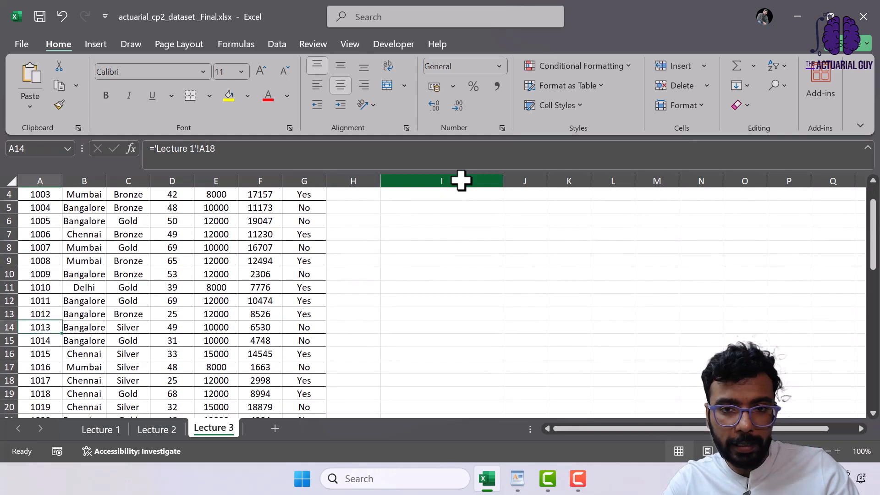
key("Right")
key("Down")
key("Up")
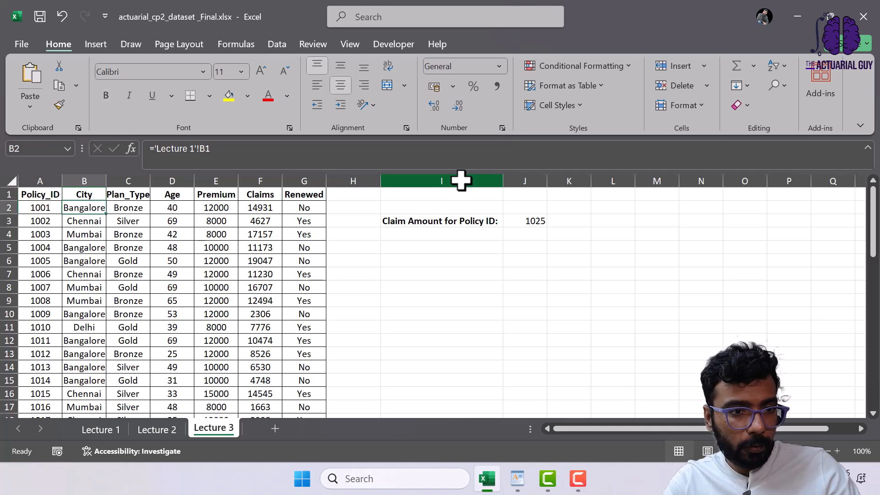
- Find Policy_ID 1025 in the policy data and fill its Claims cell F26 with yellow
key("Left")
key("Down")
key("Down")
key("Down")
key("Down")
key("Down")
key("Down")
key("Down")
key("Down")
key("Down")
key("Down")
key("Down")
key("Down")
key("Down")
key("Down")
key("Down")
key("Down")
key("Down")
key("Down")
key("Down")
key("Down")
key("Down")
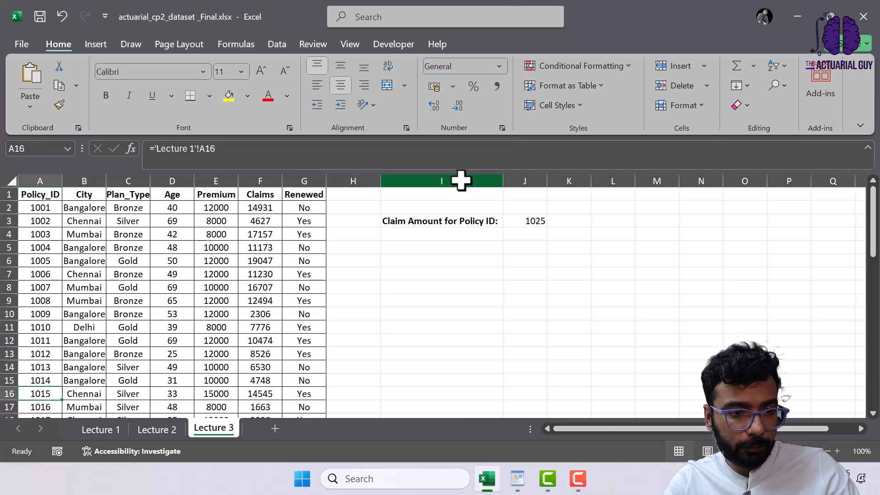
key("Down")
key("Down")
key("Down")
key("Down")
key("Down")
key("Down")
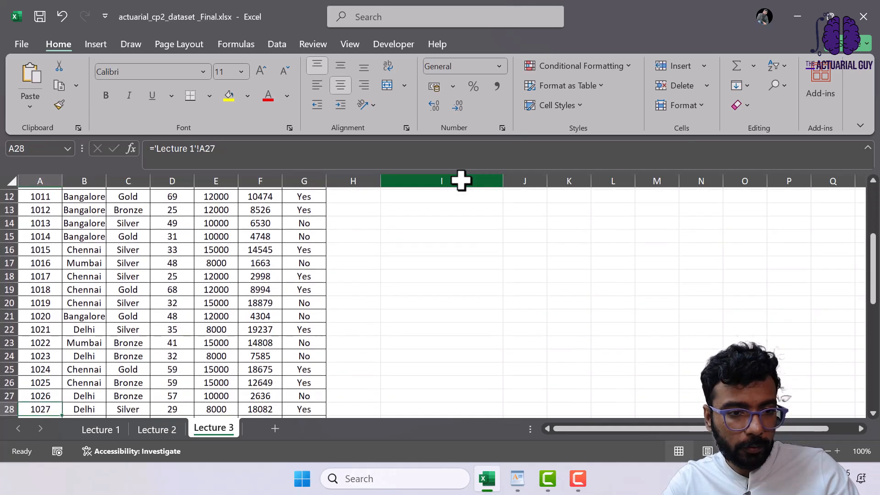
key("Up")
key("Up")
key("Right")
key("Right")
key("Right")
key("Right")
key("Right")
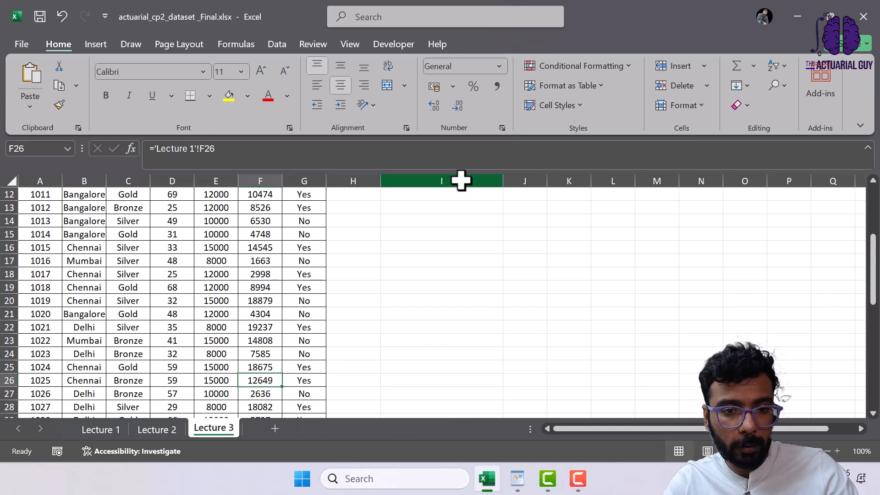
left_click(229, 97)
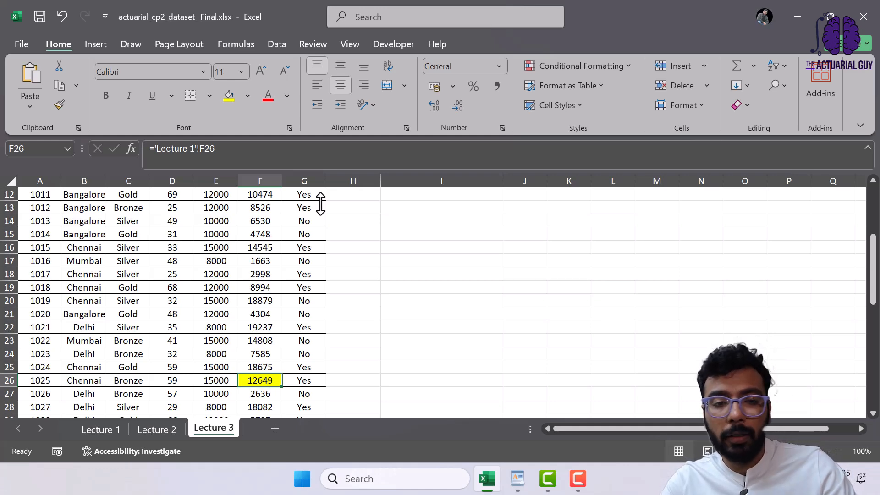
- Start a VLOOKUP formula in cell K3, beside the policy ID 1025
key("Up")
key("Down")
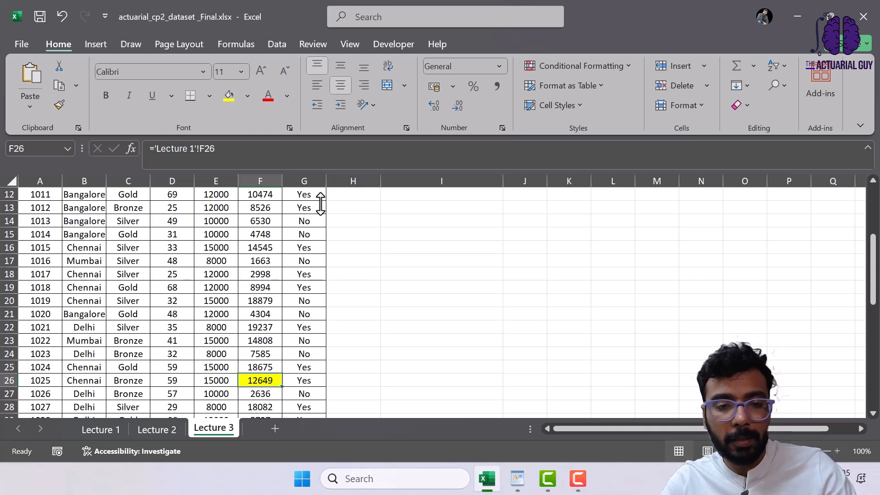
key("ctrl+Up")
key("Down")
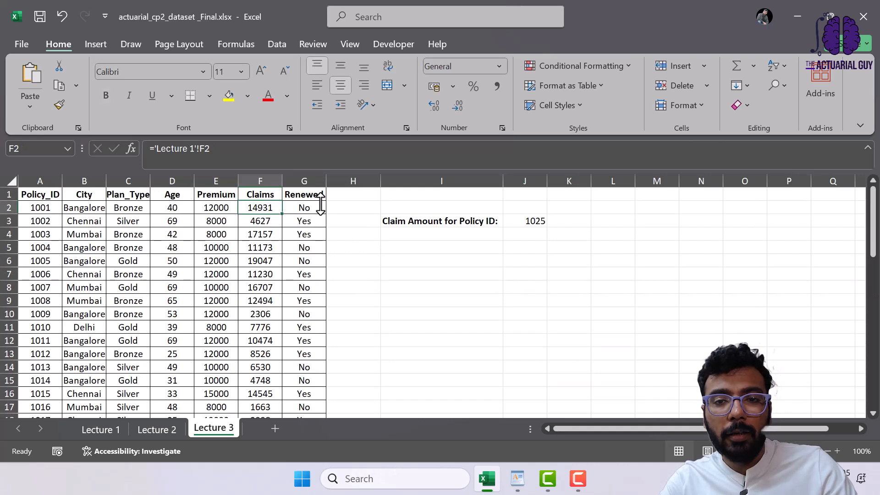
key("Right")
key("Right")
key("Right")
key("Right")
key("Right")
key("Right")
key("Right")
key("Left")
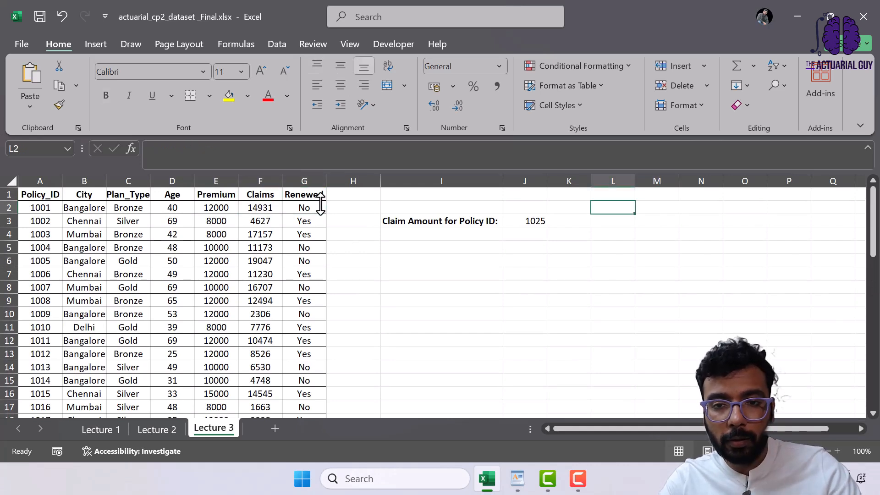
key("Down")
key("Left")
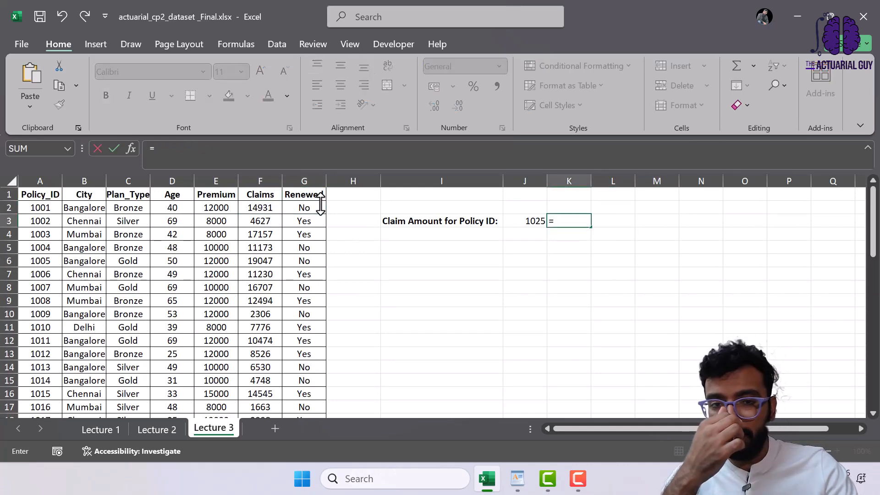
type("v")
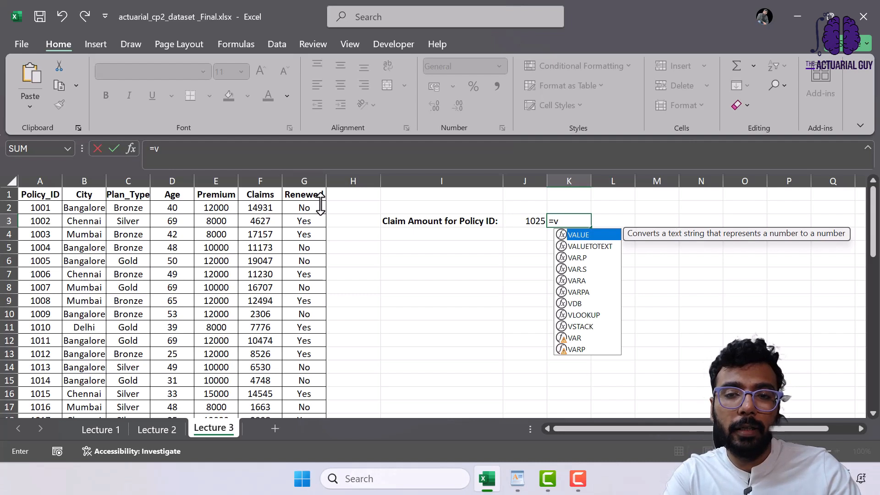
type("loo")
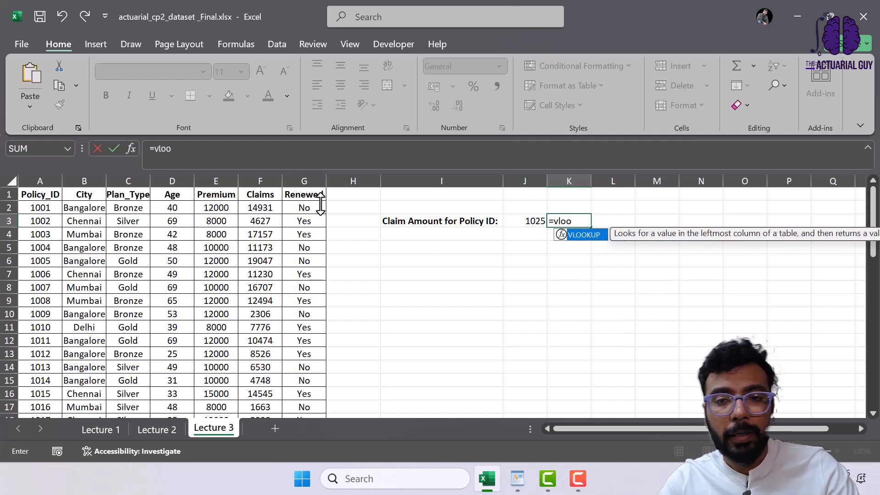
key("Tab")
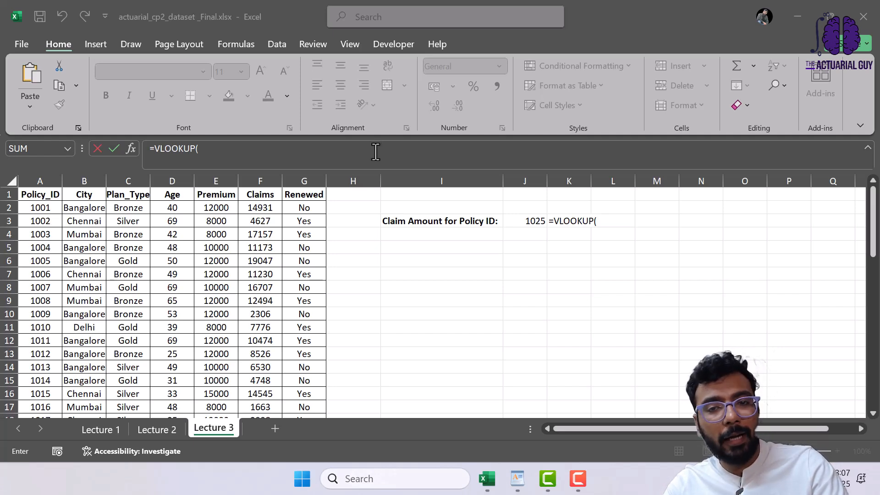
left_click(374, 151)
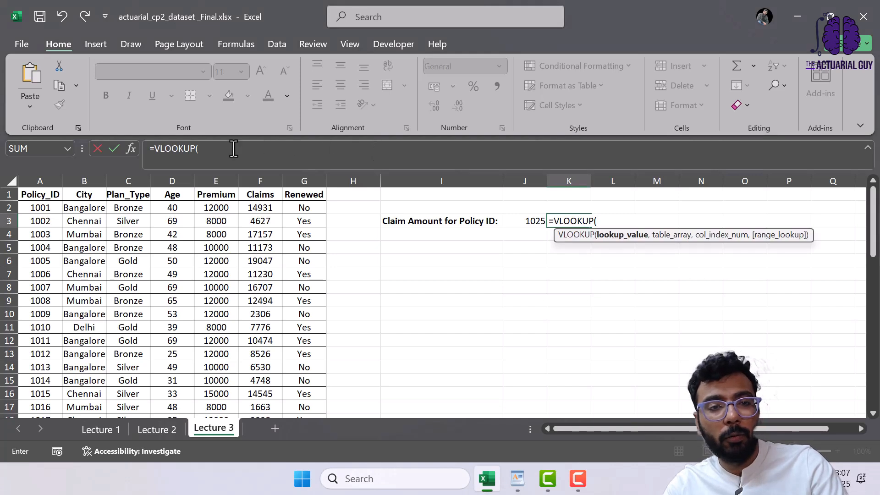
left_click(214, 149)
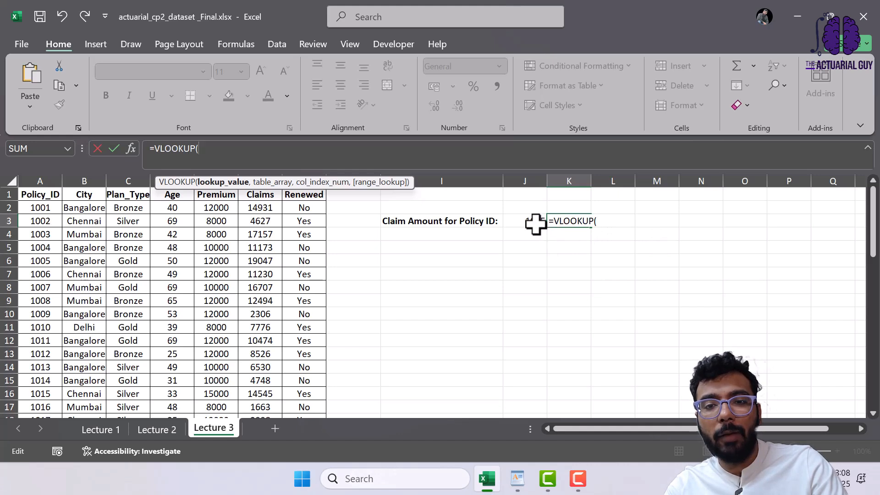
left_click(259, 175)
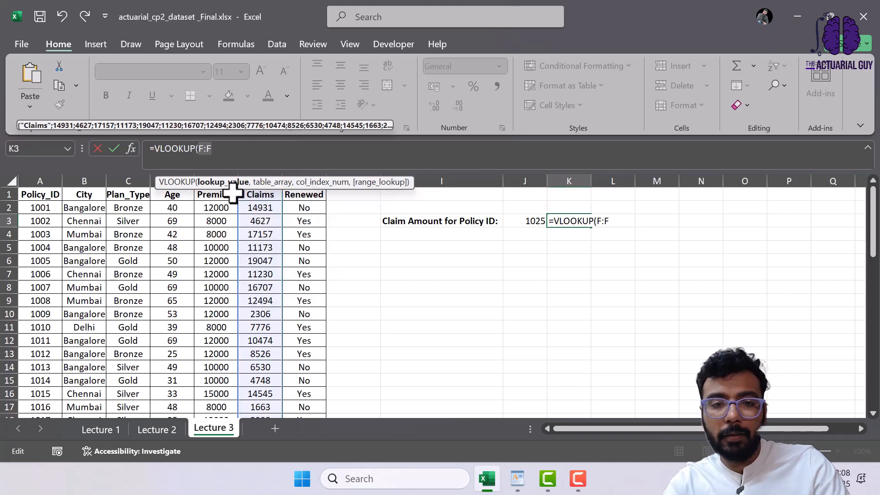
key("BackSpace")
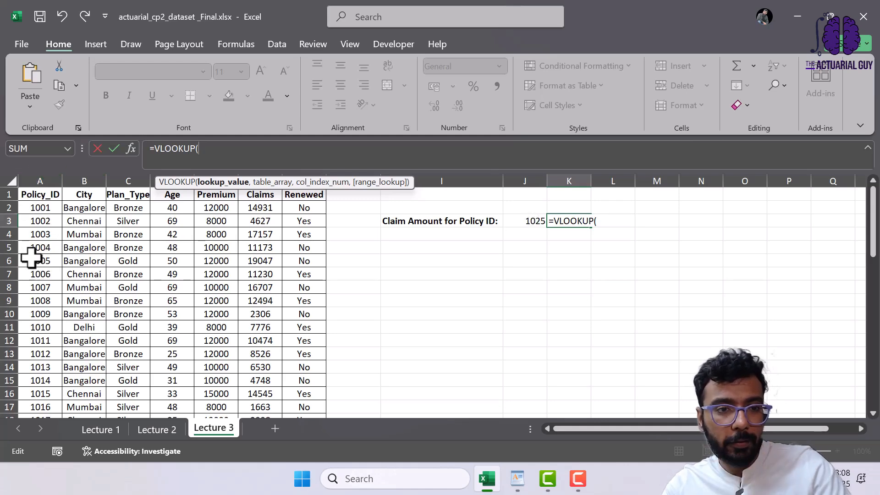
scroll(59, 336, "down", 4)
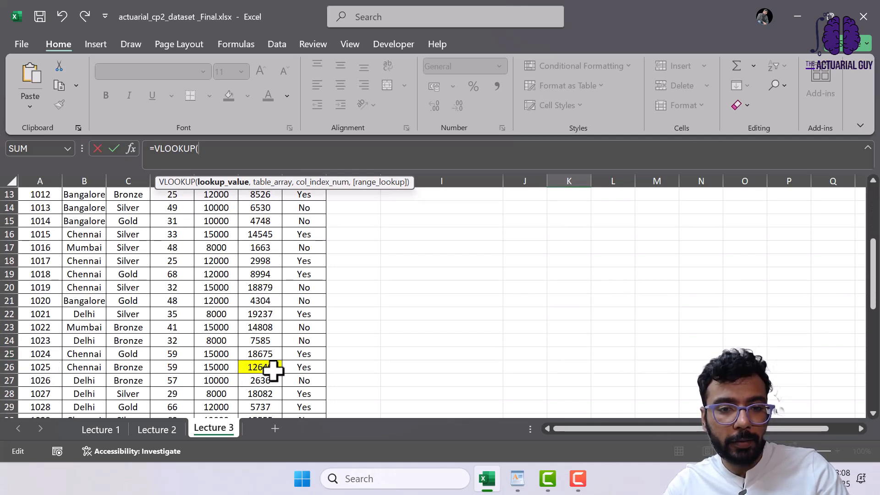
scroll(278, 367, "up", 4)
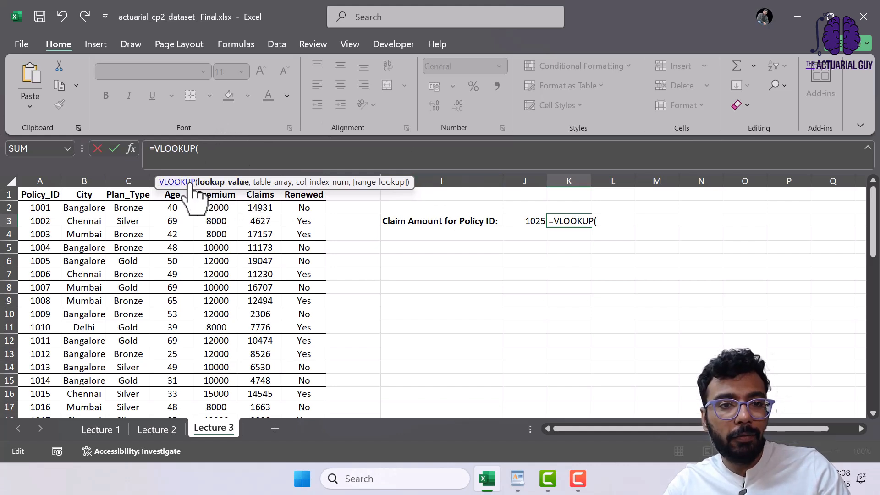
- Give the VLOOKUP in K3 cell J3 as the lookup value and columns A:G as the table array
left_click(530, 221)
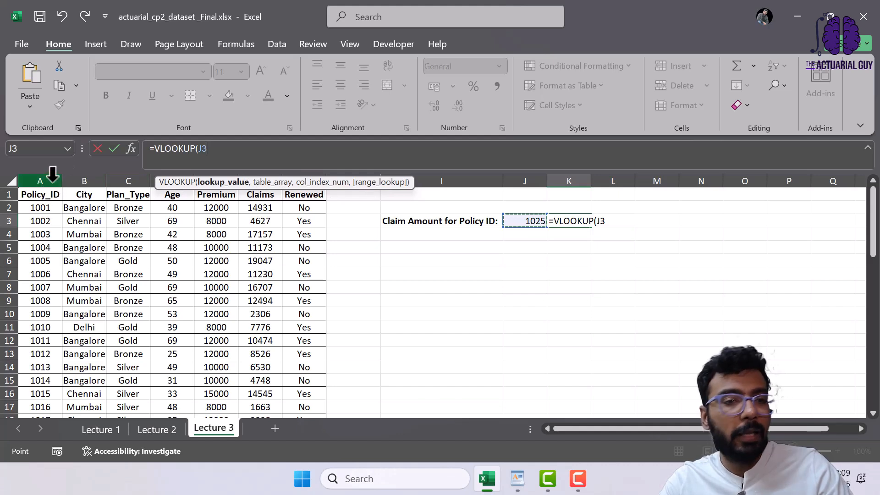
left_click_drag(52, 174, 299, 198)
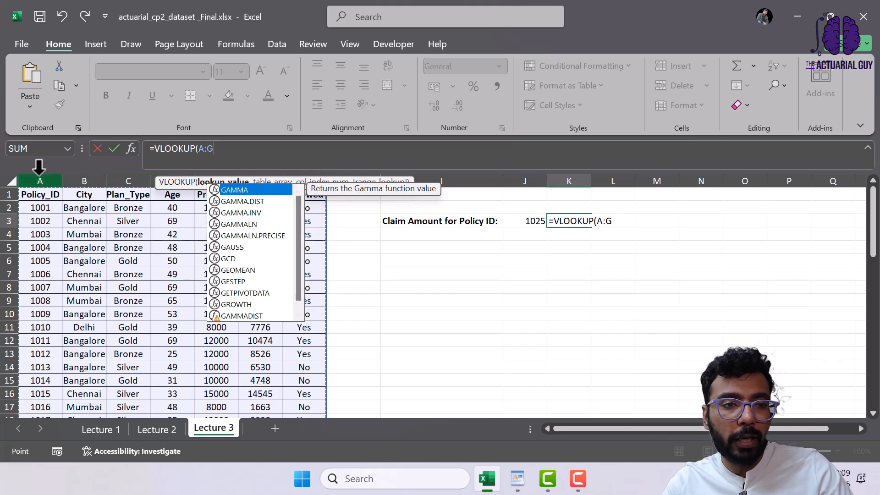
left_click_drag(41, 180, 279, 185)
left_click_drag(39, 180, 282, 183)
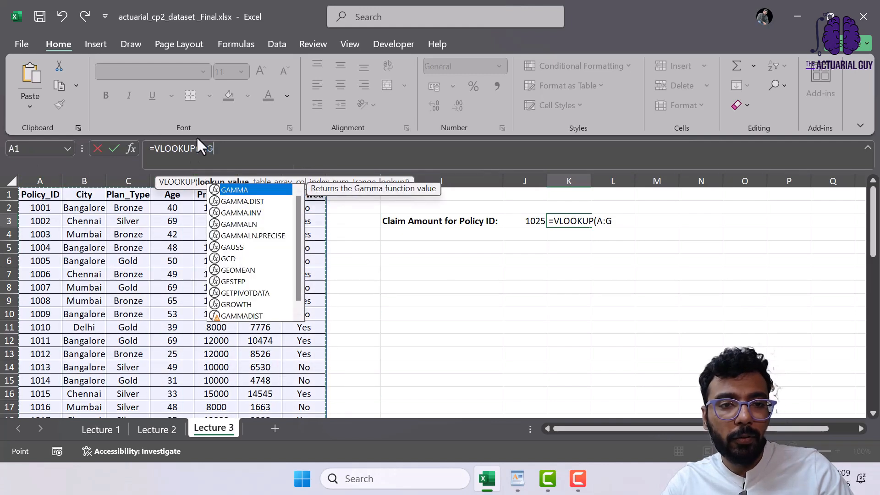
left_click(199, 148)
type(",")
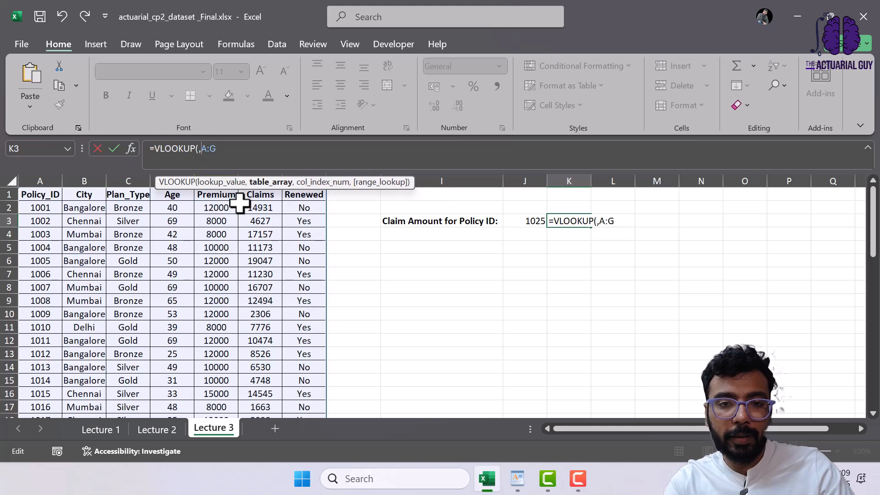
left_click(204, 149)
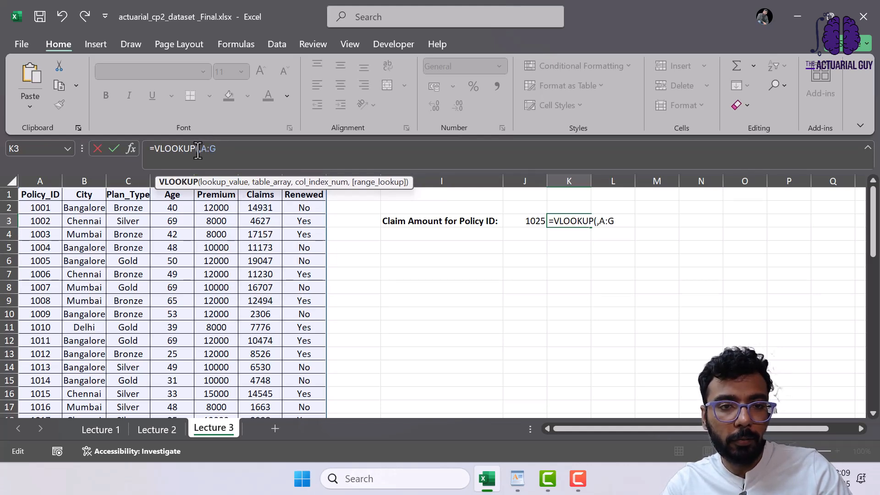
left_click(198, 149)
left_click(527, 221)
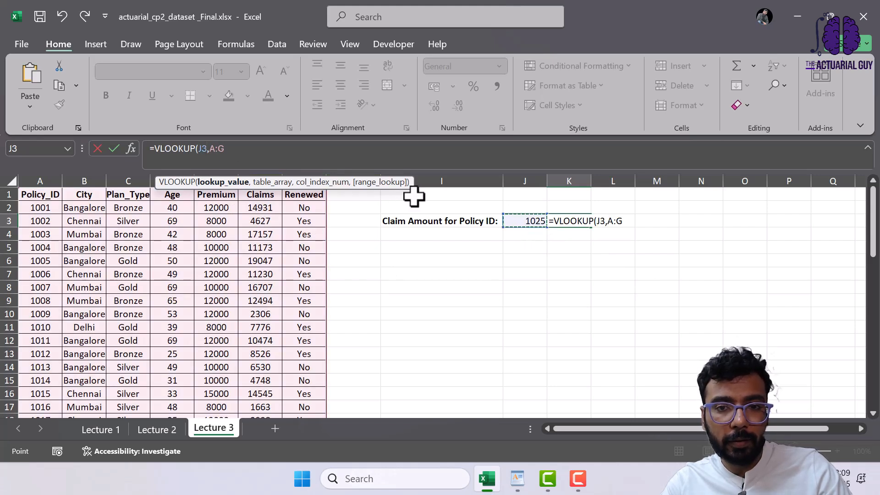
- Set the column index of the K3 VLOOKUP to 6 for the Claims column and proceed to the range lookup argument
left_click(254, 154)
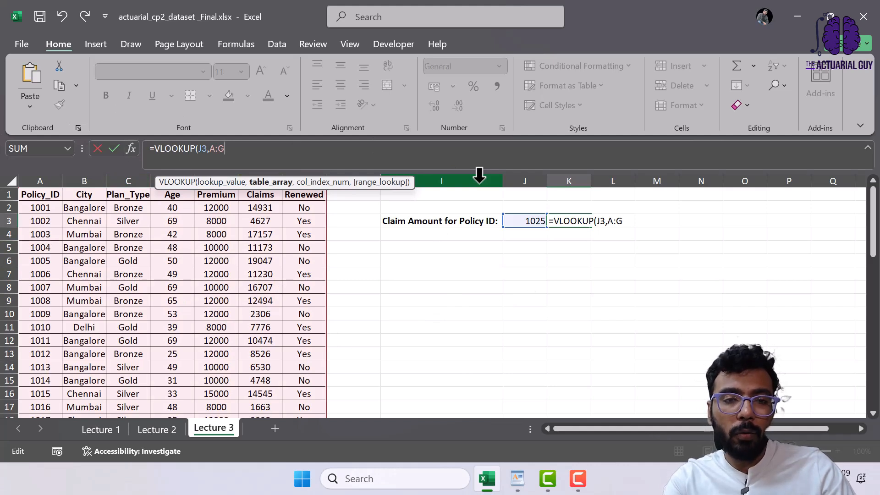
type(",6")
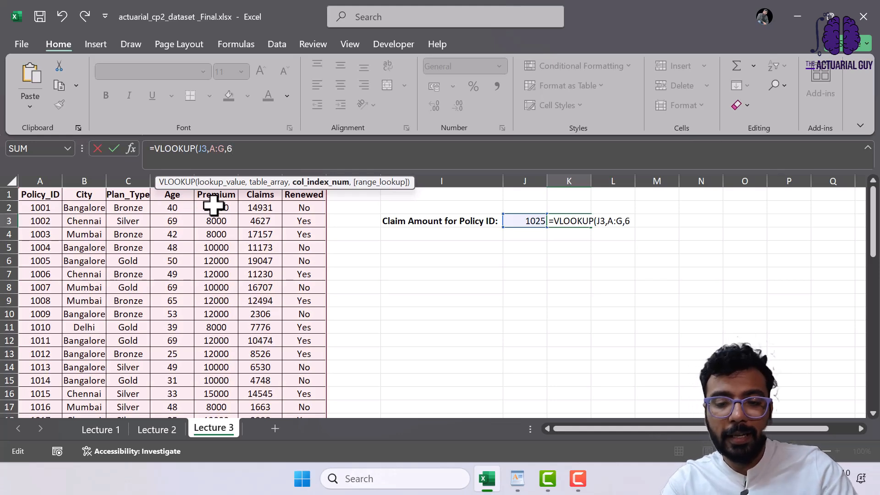
type(",")
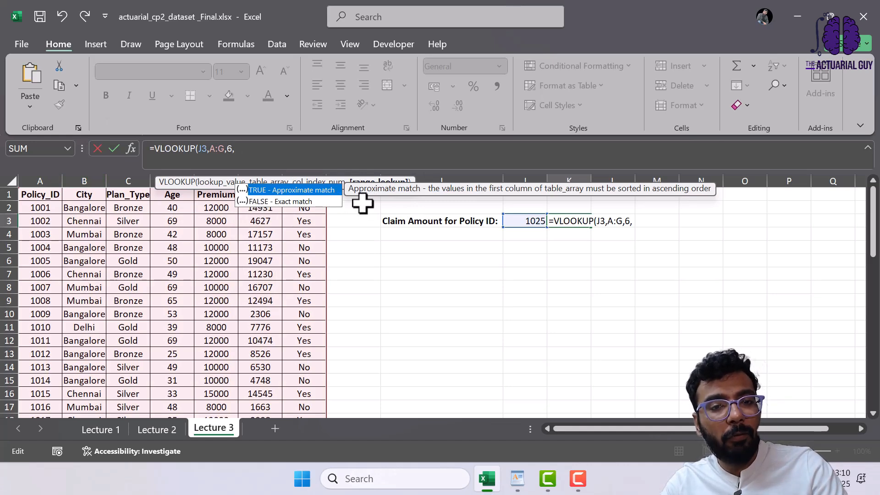
type("F")
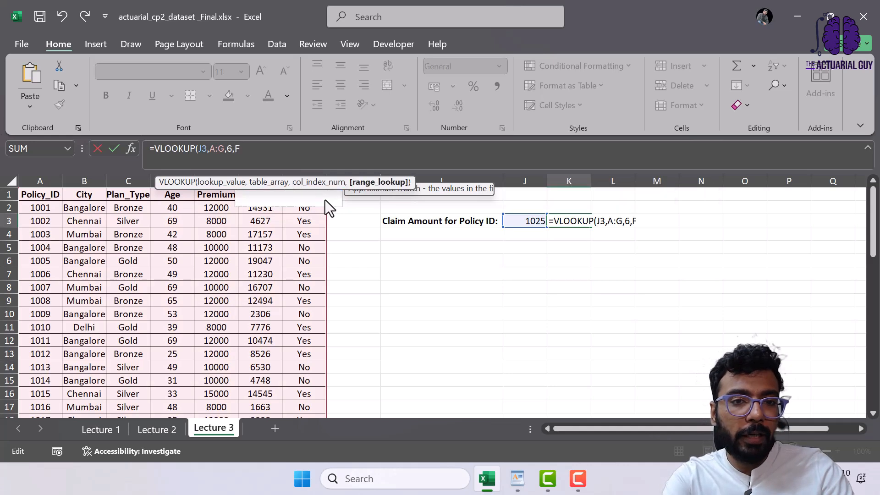
type("ALSE")
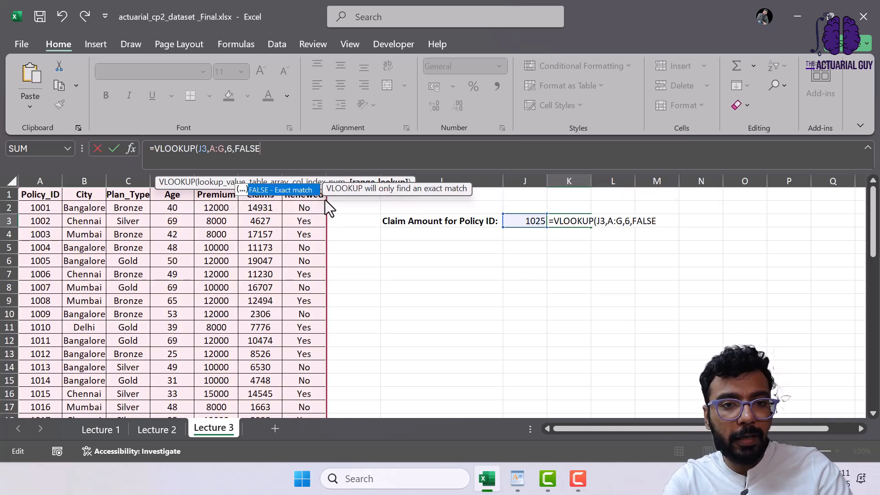
key("BackSpace")
key("BackSpace")
key("BackSpace")
key("BackSpace")
key("BackSpace")
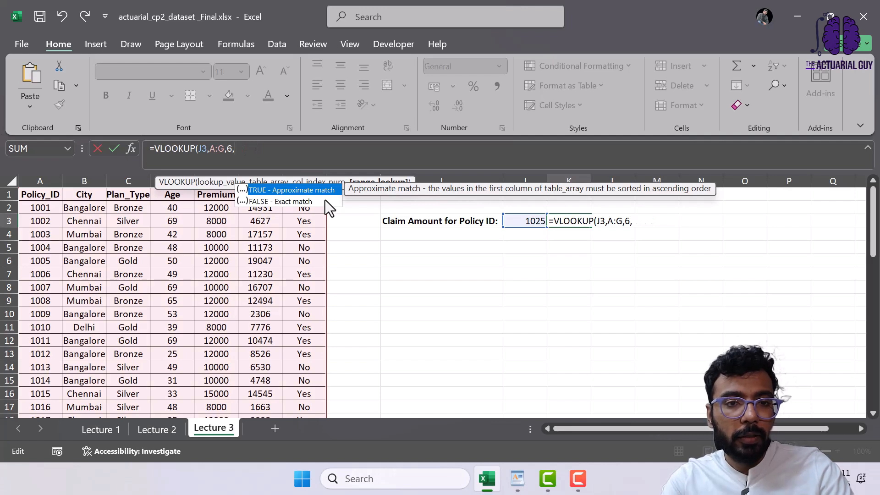
key("Down")
key("Tab")
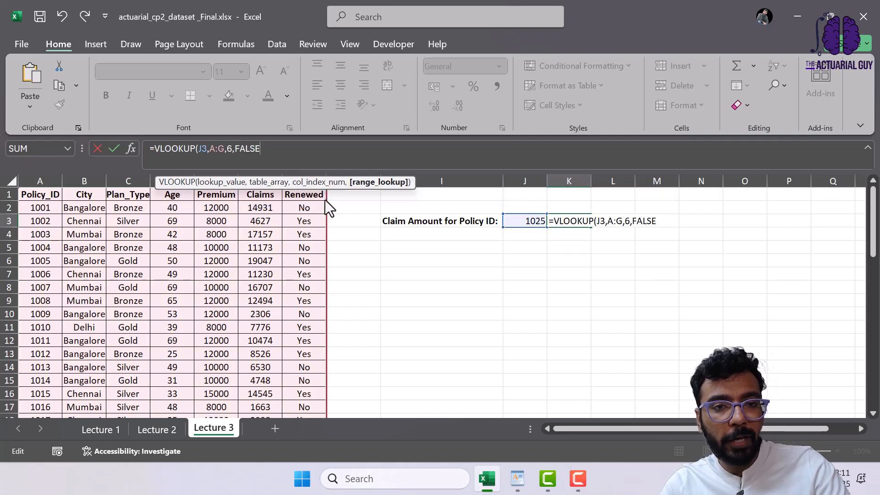
key("BackSpace")
key("BackSpace")
key("BackSpace")
key("BackSpace")
key("BackSpace")
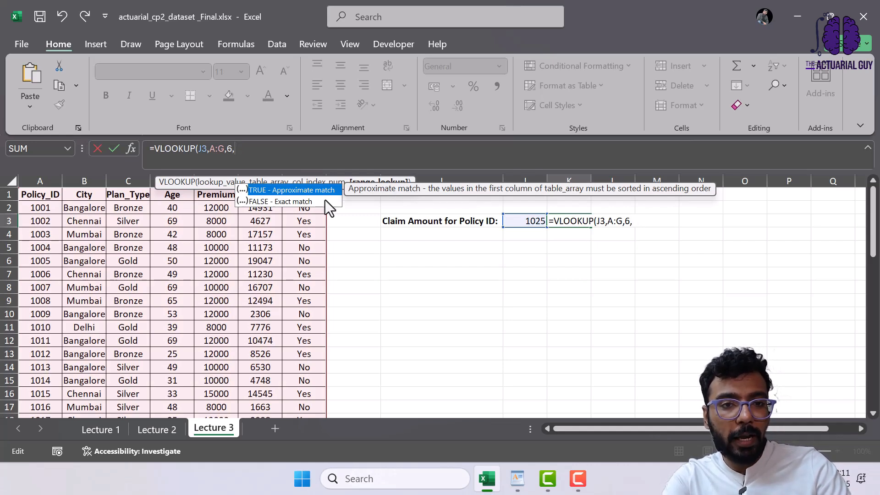
- Complete the VLOOKUP in K3 with 0 for an exact match and commit it as =VLOOKUP(J3,A:G,6,0)
type("0")
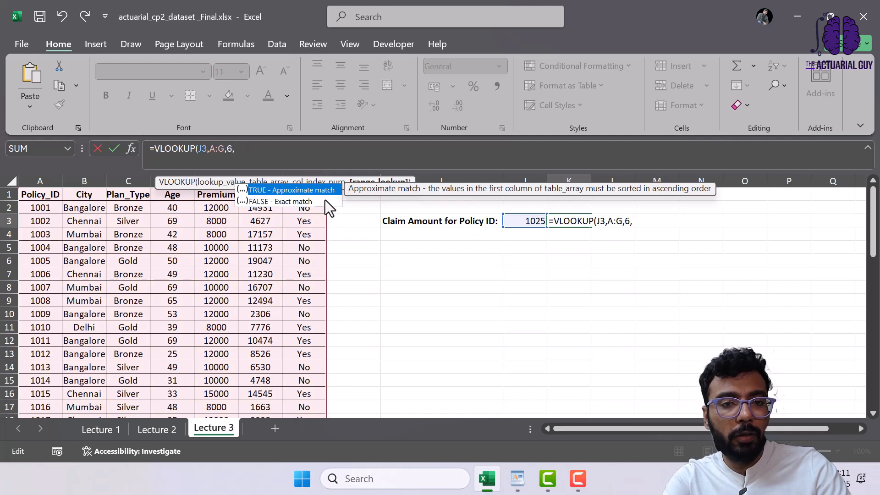
type(")")
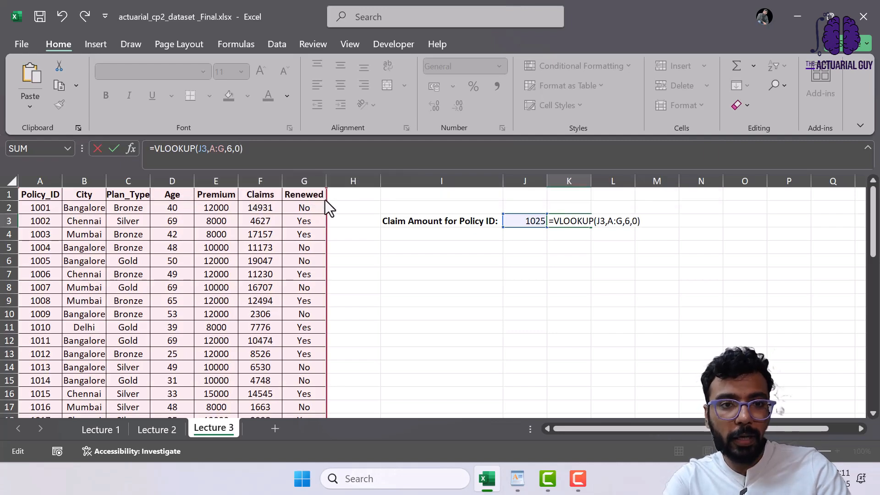
key("BackSpace")
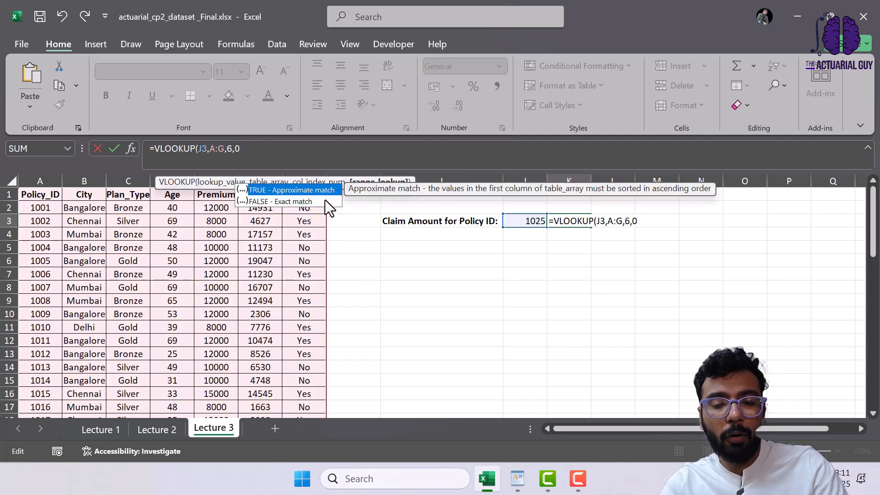
type(")")
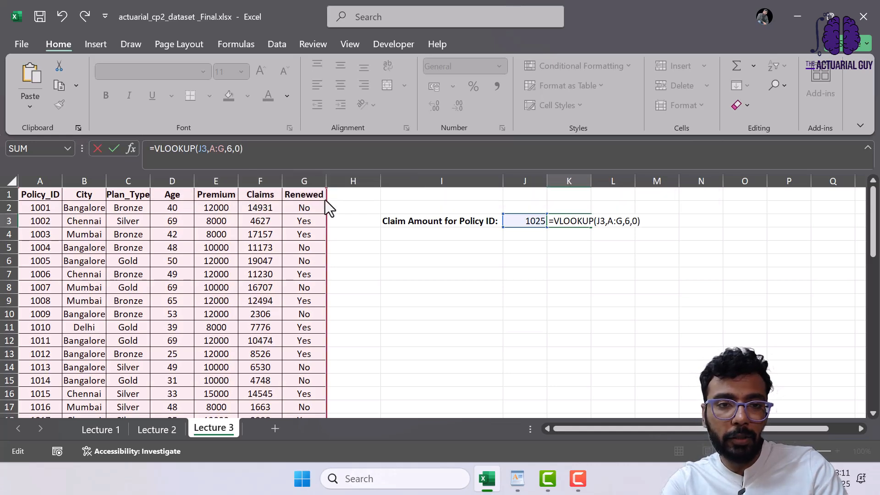
key("Return")
key("Up")
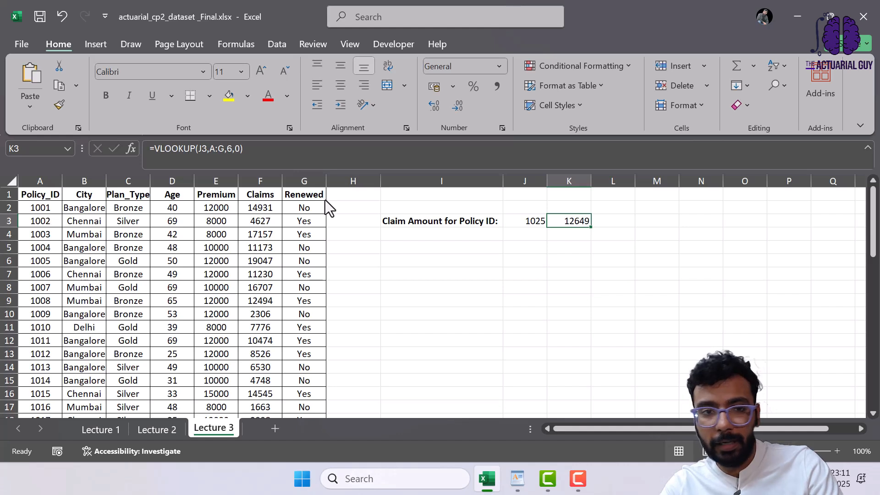
key("Left")
key("Left")
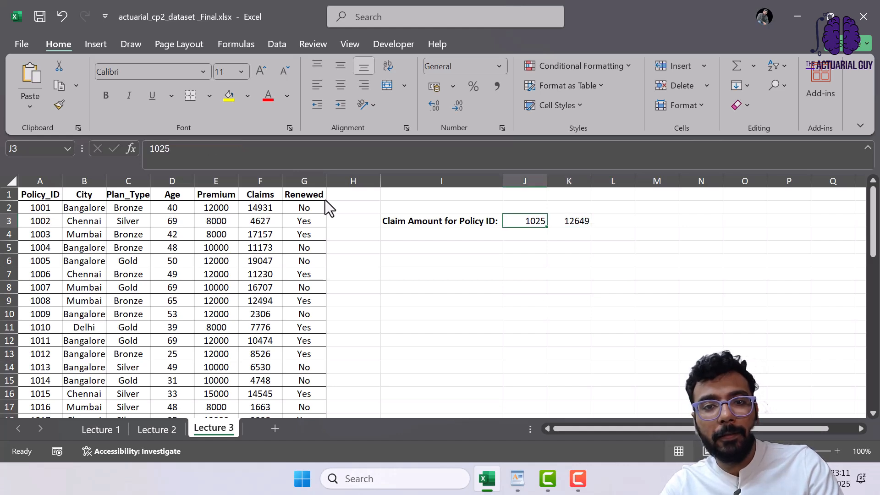
key("Right")
key("Right")
key("Left")
key("Right")
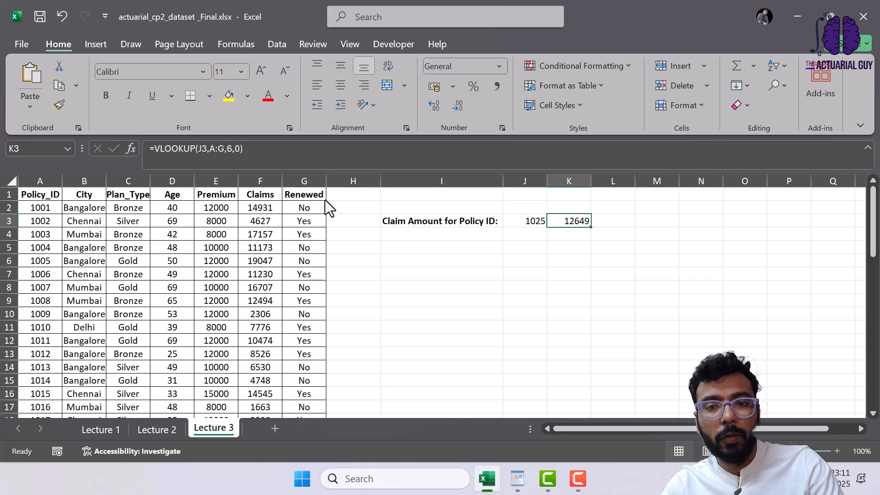
- Enter the heading VLOOKUP in K2 above the formula result and make it bold
key("Up")
type("VLOOKU")
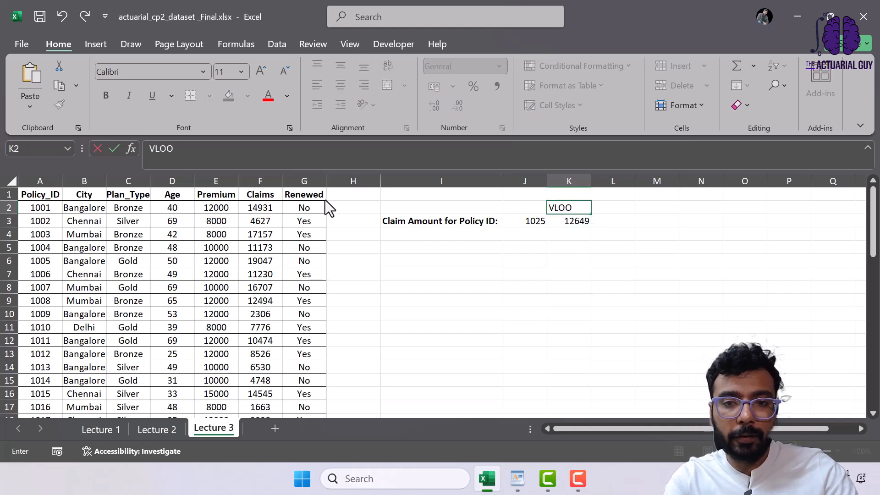
key("Return")
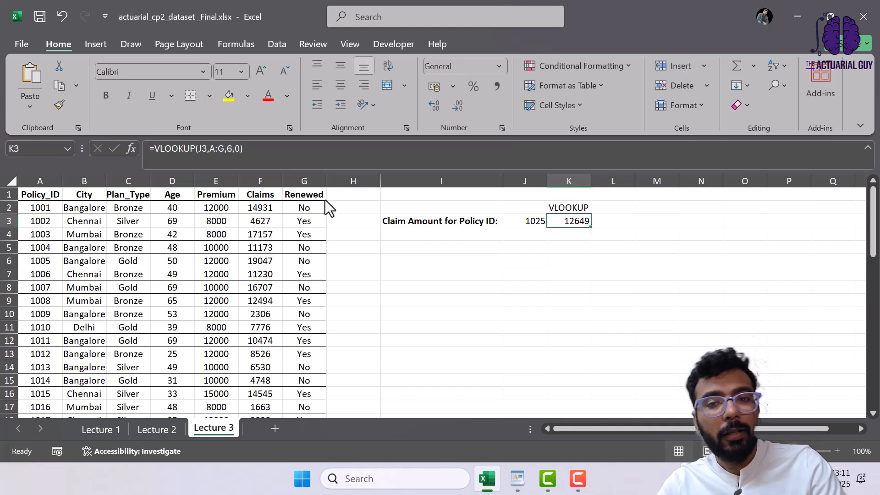
key("Up")
key("ctrl+b")
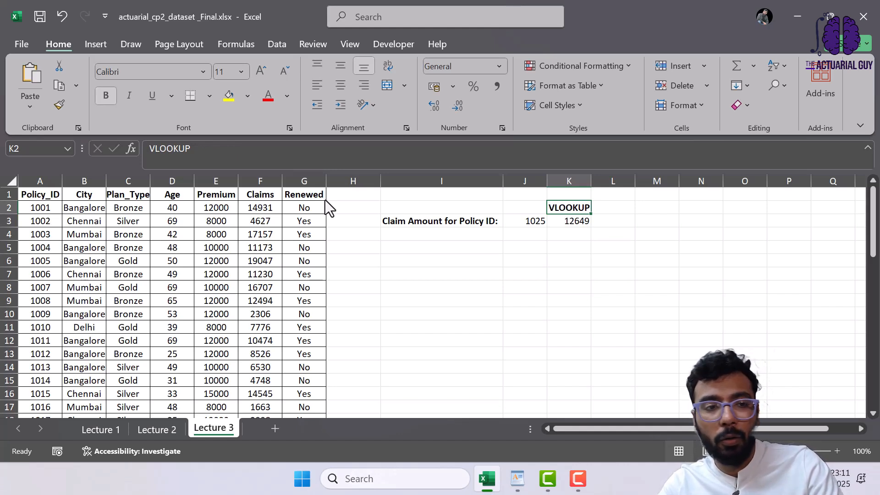
- Examine columns A:G and trace the rows for Policy_ID 1025 and other policies across to their Claims values
left_click(44, 181)
left_click_drag(57, 184, 353, 181)
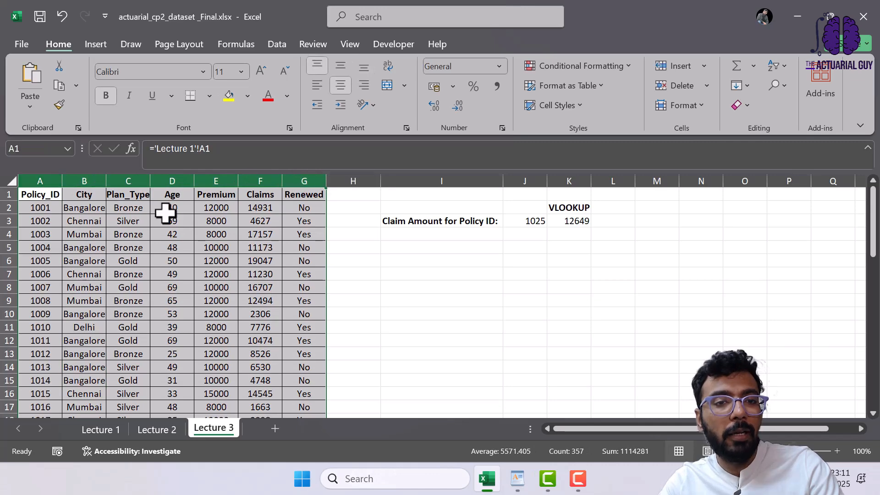
left_click(129, 234)
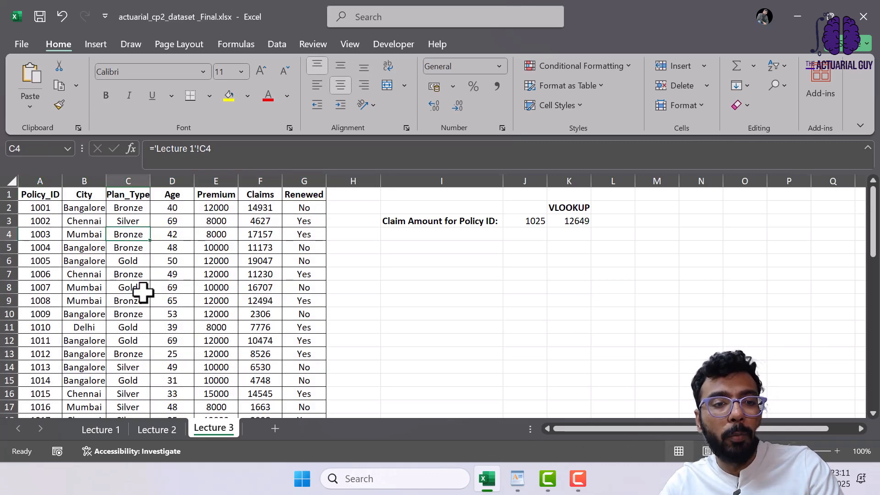
scroll(39, 353, "down", 2)
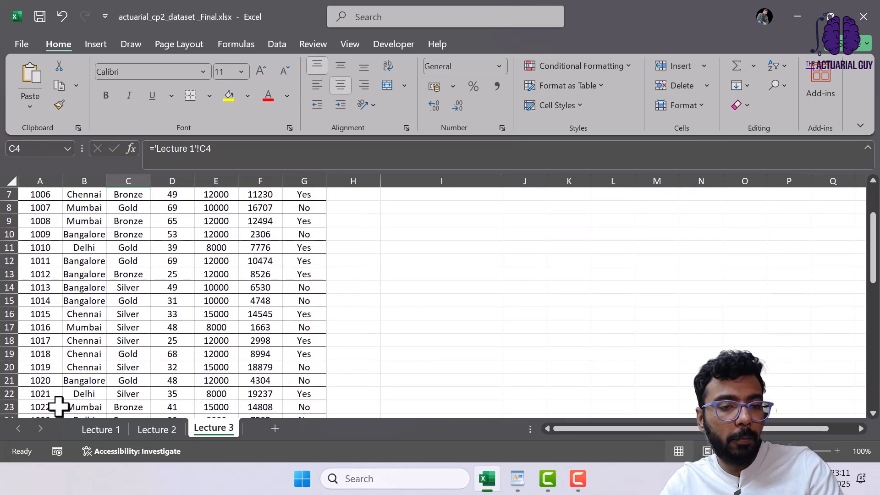
scroll(37, 394, "down", 3)
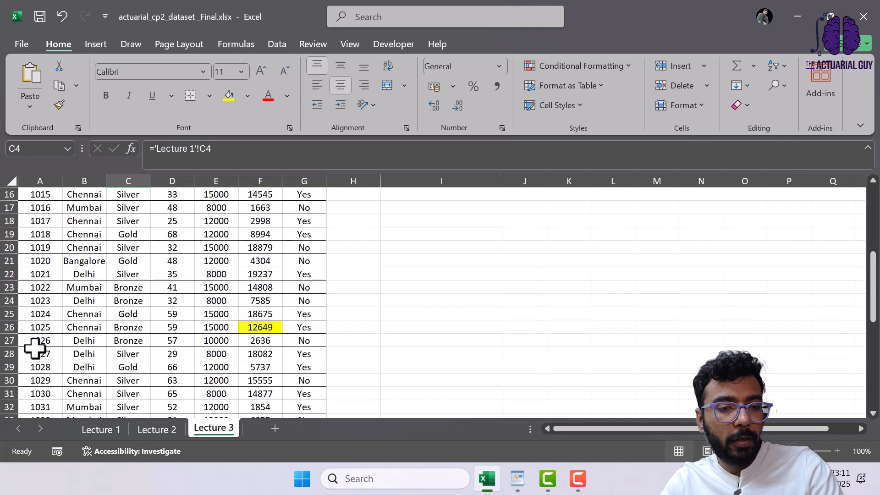
left_click_drag(37, 328, 260, 327)
scroll(275, 330, "up", 5)
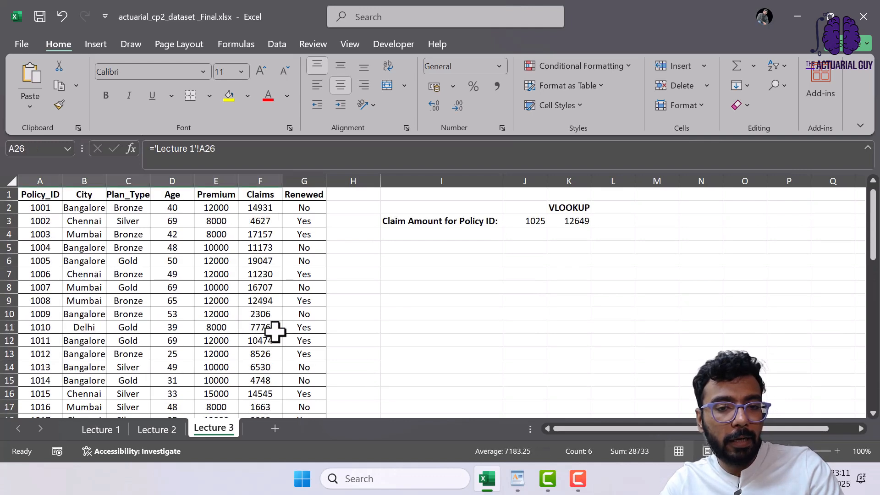
scroll(253, 280, "down", 2)
scroll(253, 280, "down", 1)
left_click_drag(39, 274, 362, 275)
left_click(50, 327)
left_click_drag(79, 328, 260, 327)
scroll(339, 246, "up", 3)
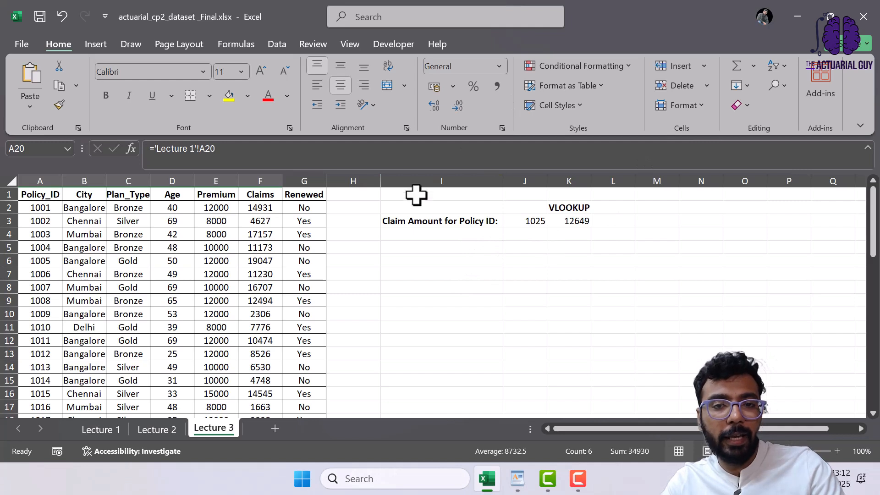
- Enter the label "Premium Amount for the Policy ID:" in I5 and the policy ID 1007 in J5
left_click(453, 223)
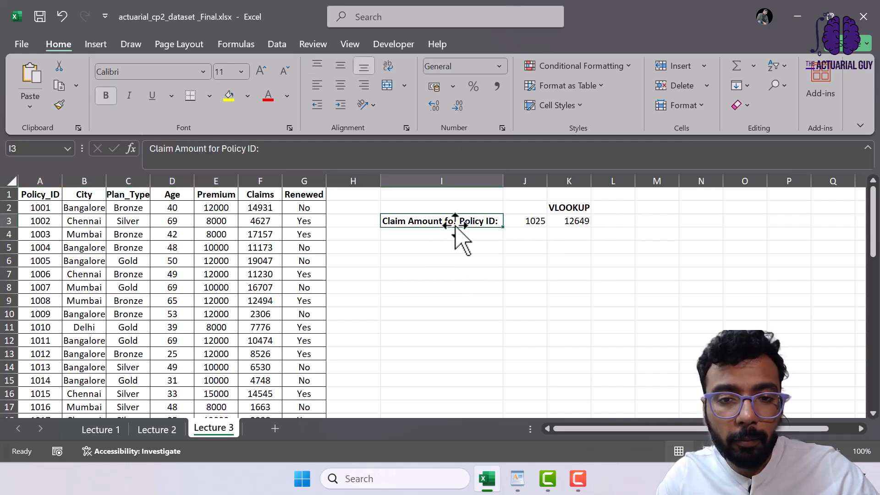
key("Down")
key("Down")
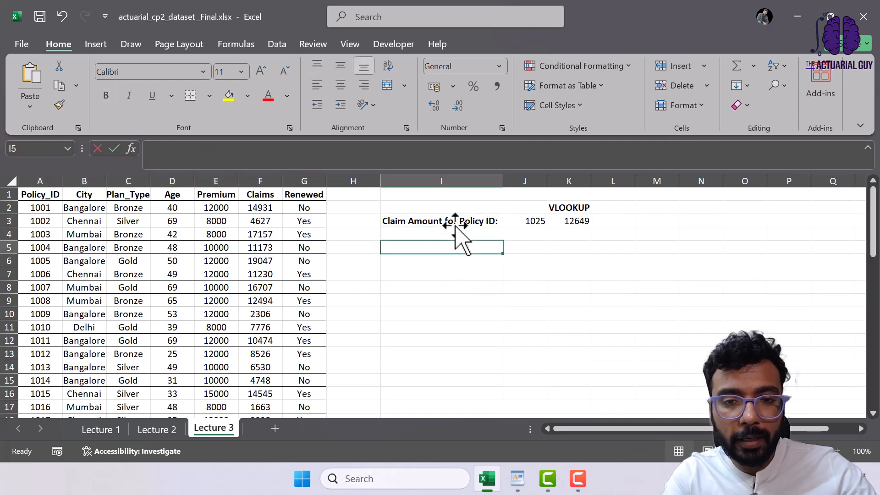
type("Premium Amount for the Policy ID:")
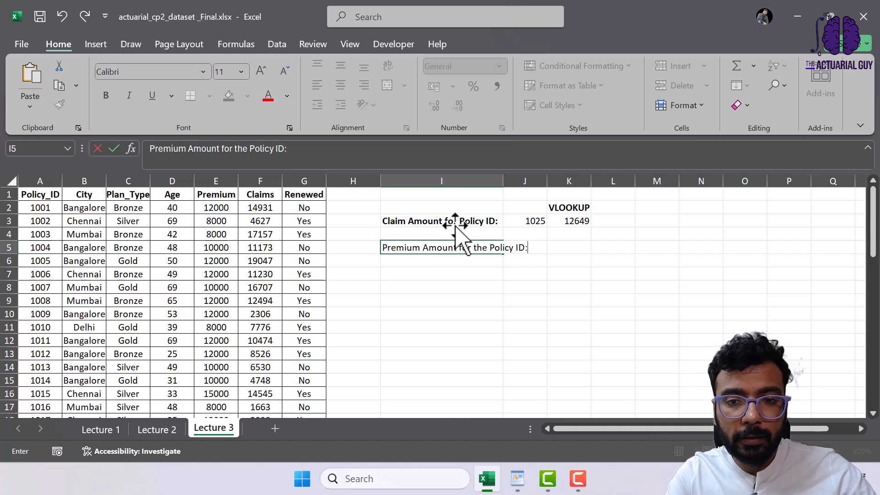
key("Tab")
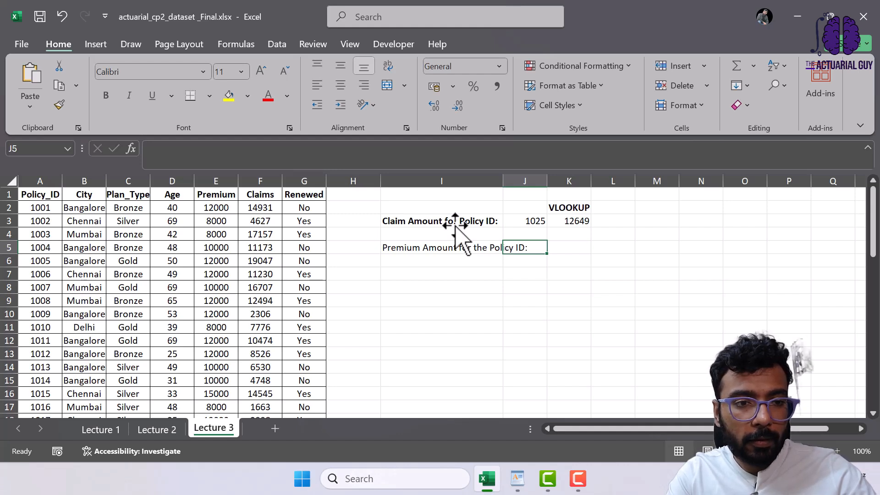
type("1")
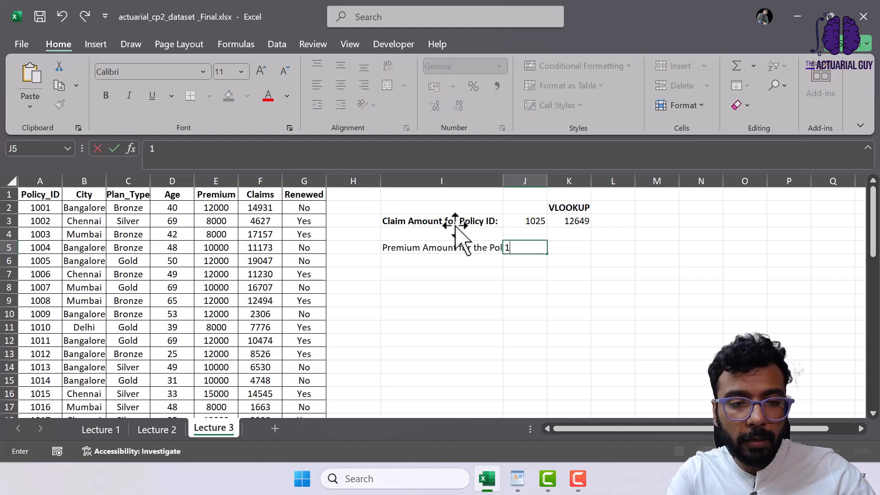
type("007")
key("Tab")
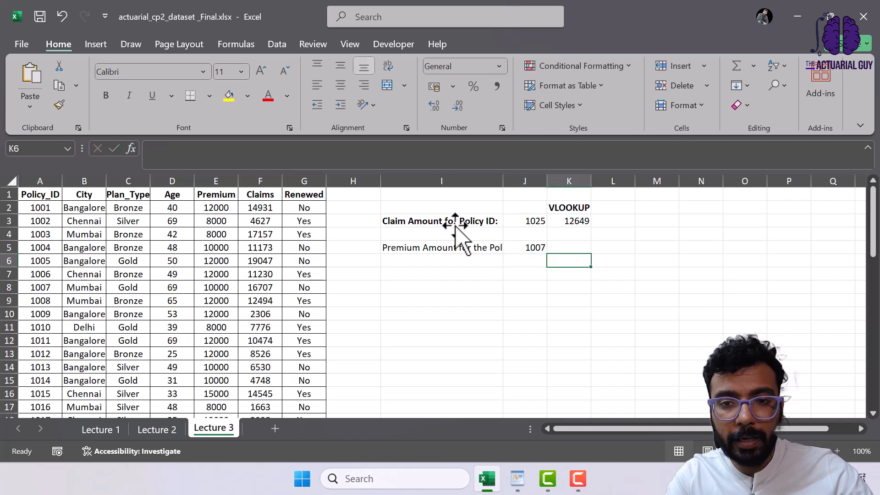
- Start a VLOOKUP formula in K5 with cell J5 as the lookup value
type("=vloo")
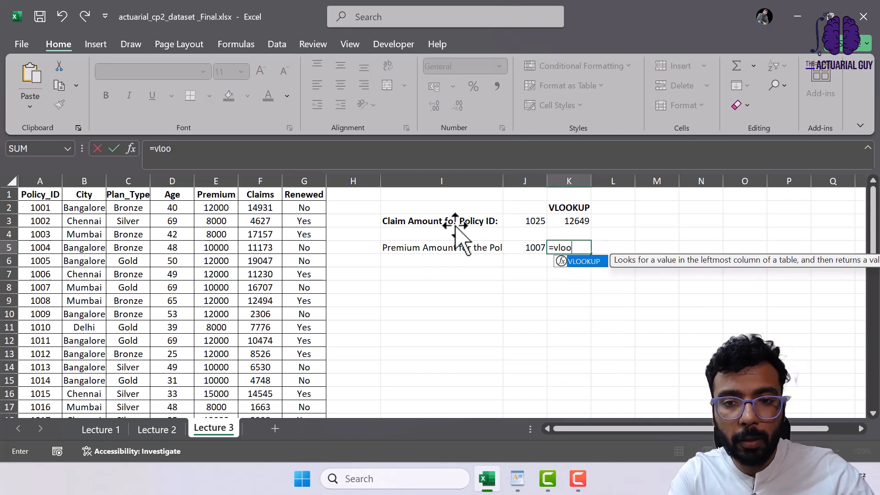
key("Tab")
key("Left")
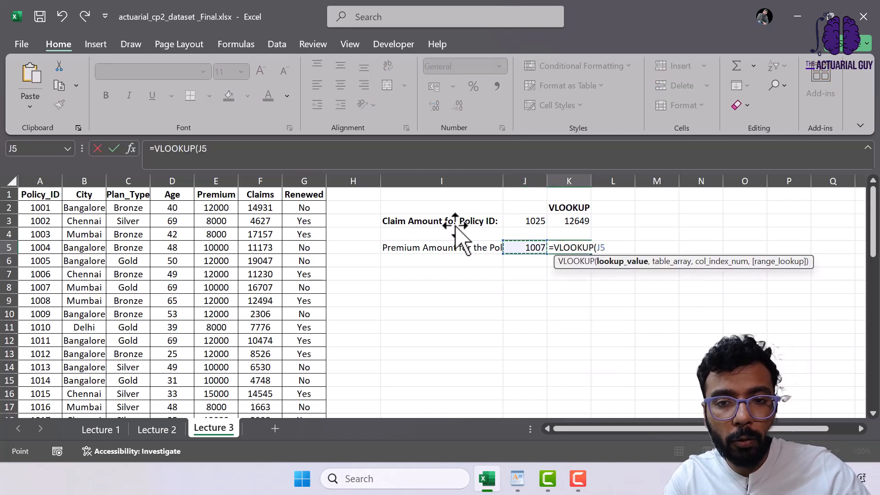
type(",")
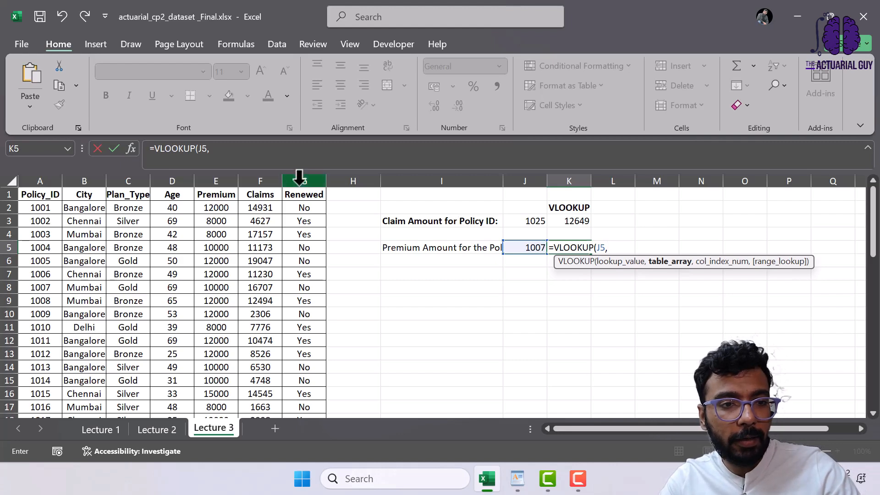
- Give the VLOOKUP in K5 columns A:G as the table array and 5 as the column index
left_click_drag(62, 181, 316, 193)
left_click_drag(39, 169, 238, 196)
left_click_drag(21, 179, 321, 179)
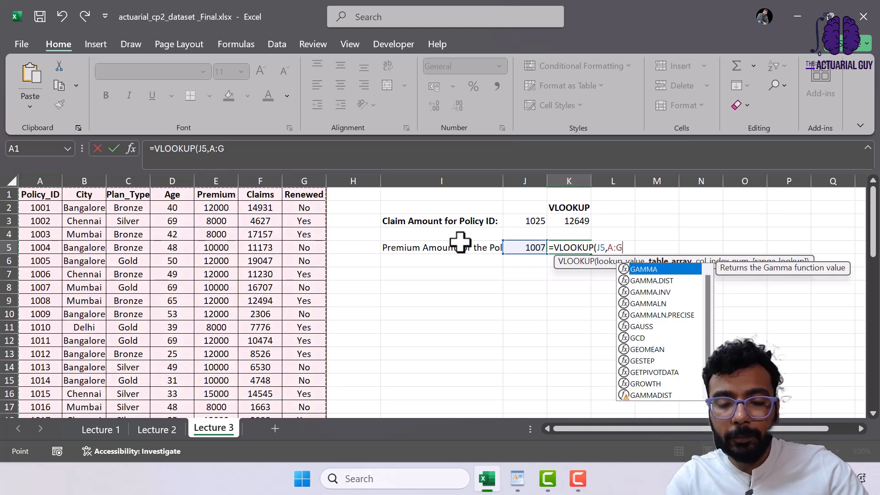
type(",")
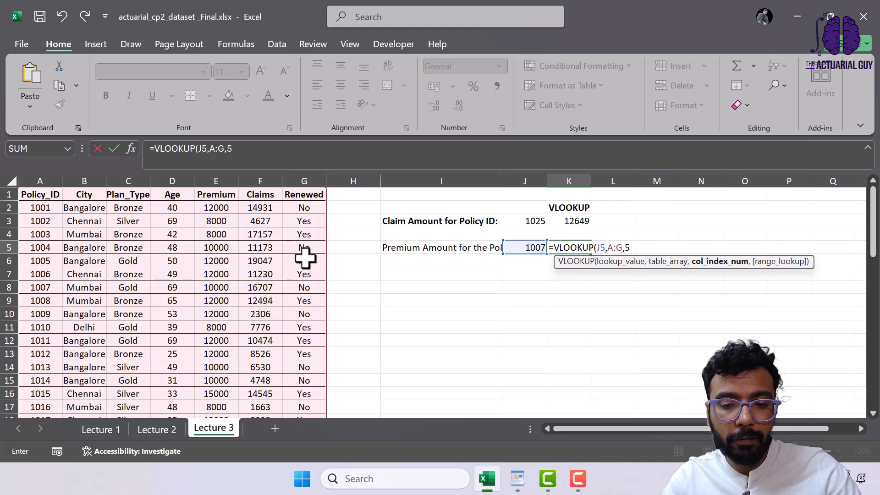
- Complete the VLOOKUP in K5 with 0 as the range lookup for an exact match
type("5,0)")
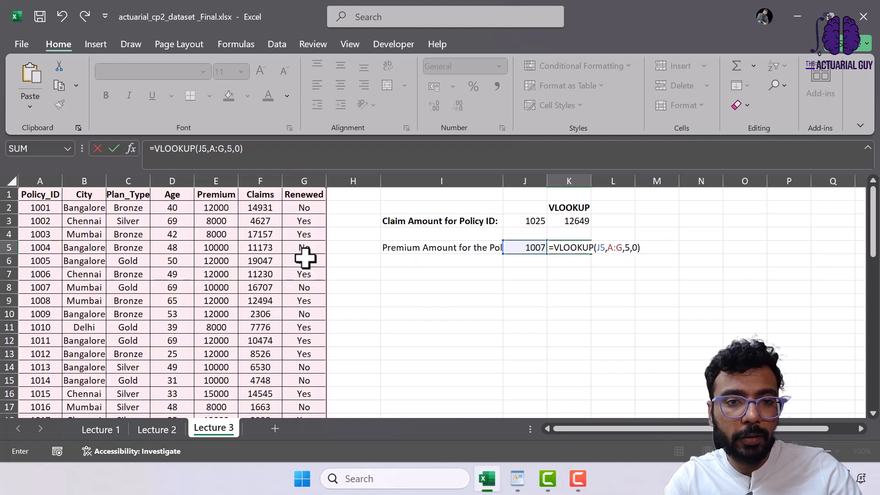
key("Return")
key("Up")
key("Left")
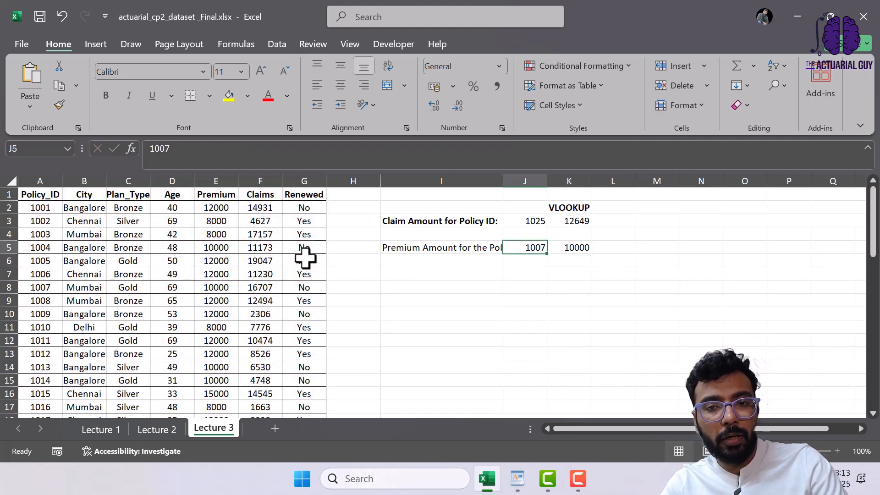
key("Right")
key("Left")
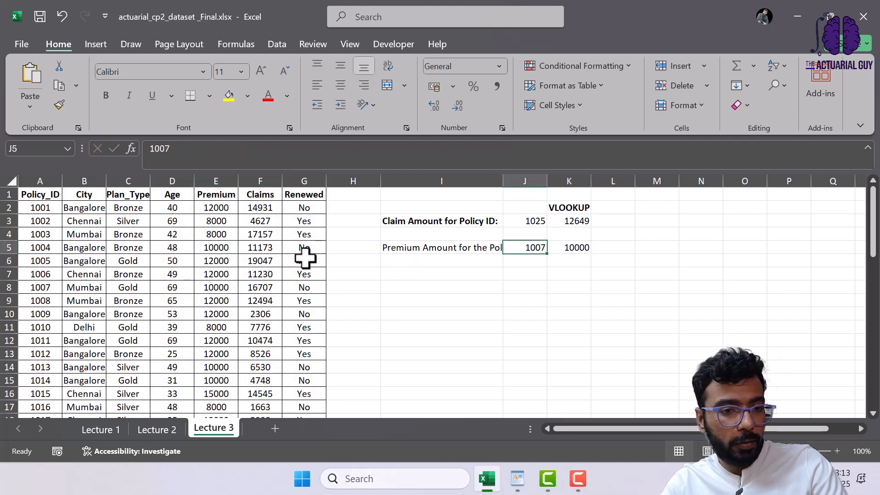
- Trace the row for Policy_ID 1007 across to its Premium value to check the lookup in K5
key("Home")
key("Down")
key("Down")
key("Down")
key("Down")
key("Down")
key("Up")
key("Up")
key("Right")
key("Right")
key("Right")
key("Right")
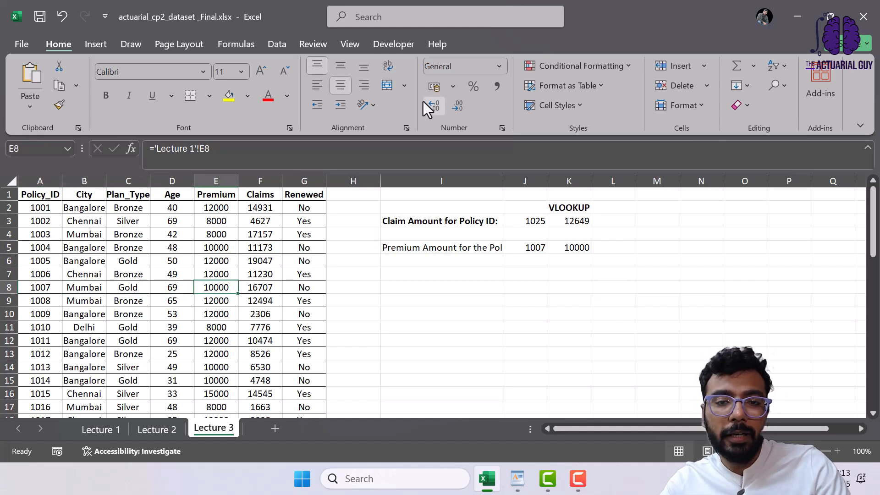
- Make the Premium Amount label in I5 bold
left_click(477, 243)
key("ctrl+b")
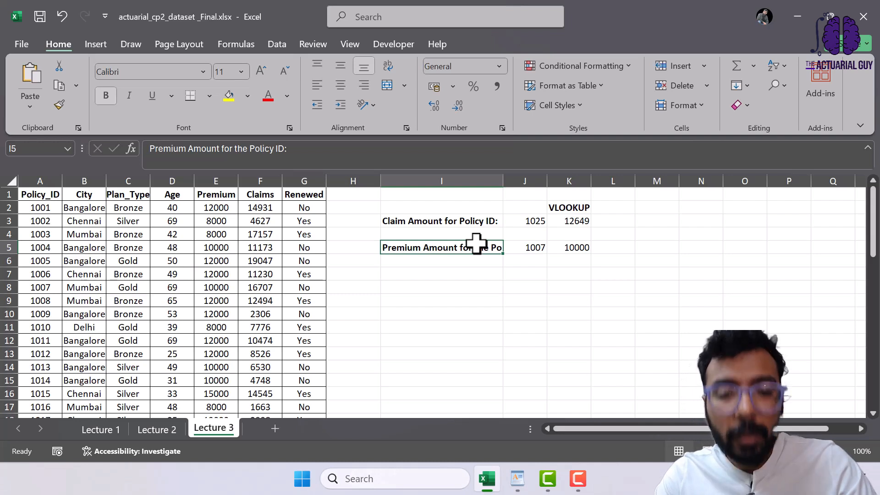
- Review the VLOOKUP formulas in K5 and K3
key("Right")
key("Right")
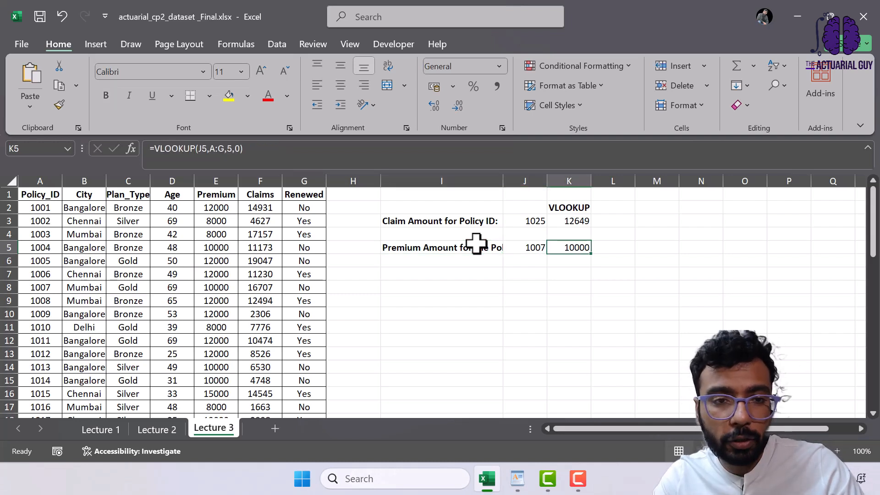
key("Left")
key("Up")
key("Up")
key("Up")
key("Right")
key("Down")
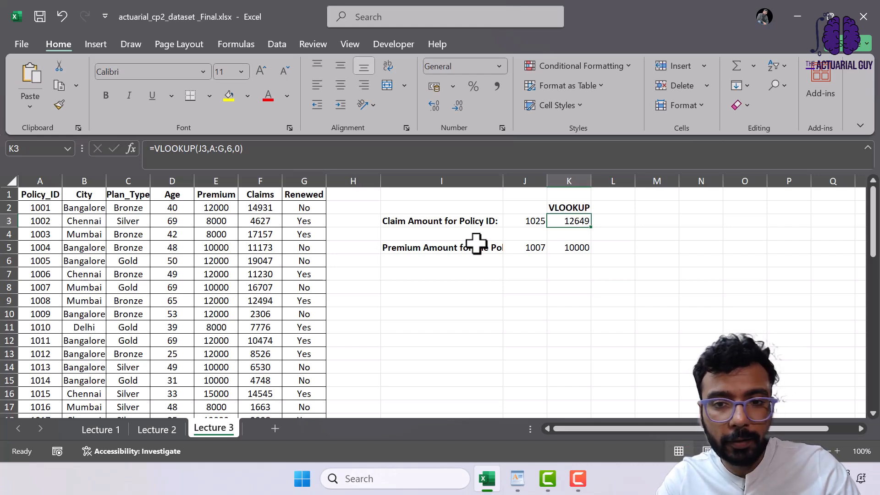
- Enter the number 1 in J8 and the note "When you're looking up based on the left most column" in K8
key("Down")
key("Down")
key("Down")
key("Down")
key("Down")
key("Left")
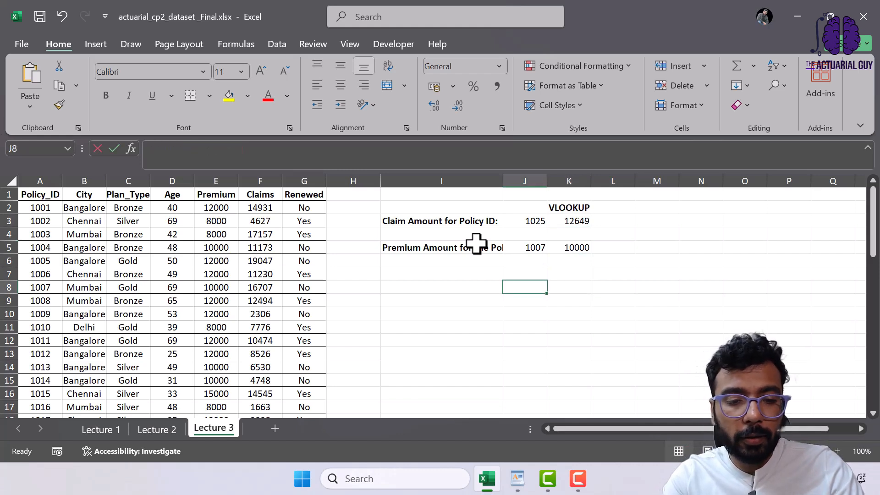
type("1")
key("Right")
type("Whe")
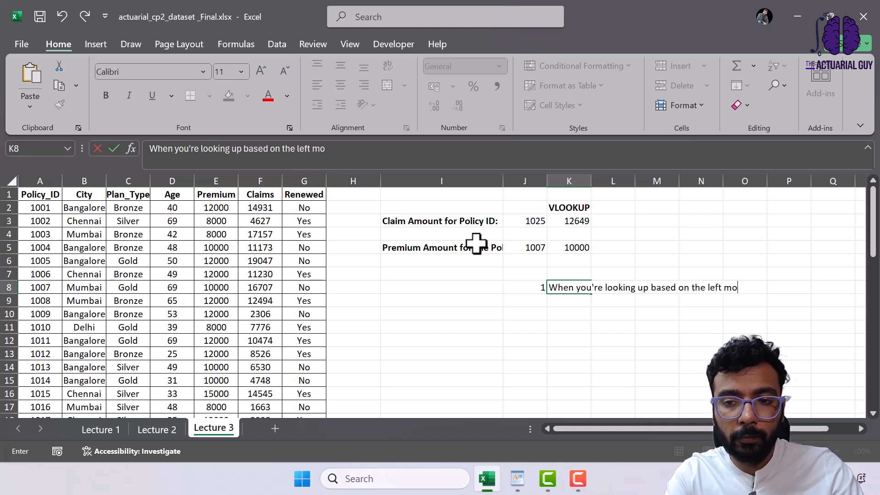
key("Return")
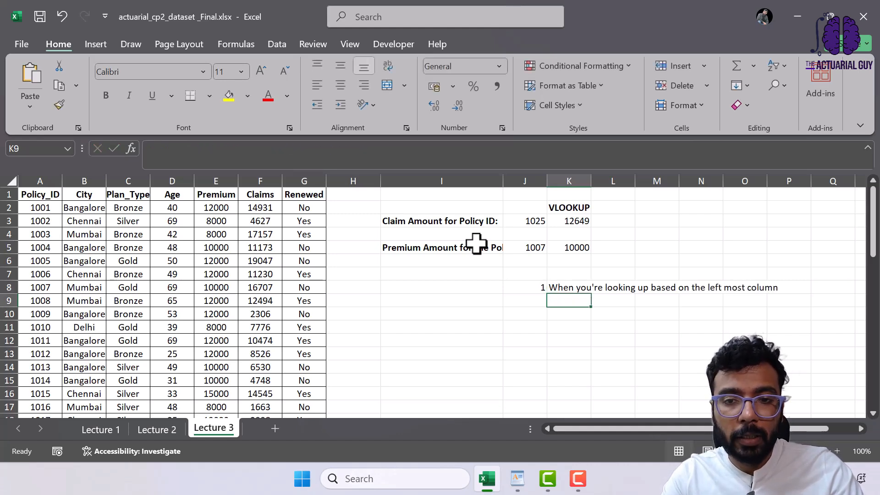
- Examine Policy_ID in column A as the leftmost column of the table and the lookup value in J3
key("Up")
key("Left")
key("Left")
key("Left")
key("Left")
key("Left")
key("Left")
key("Left")
key("Left")
key("Left")
key("Left")
key("Up")
key("Up")
key("Up")
key("Up")
key("Up")
key("Up")
key("Up")
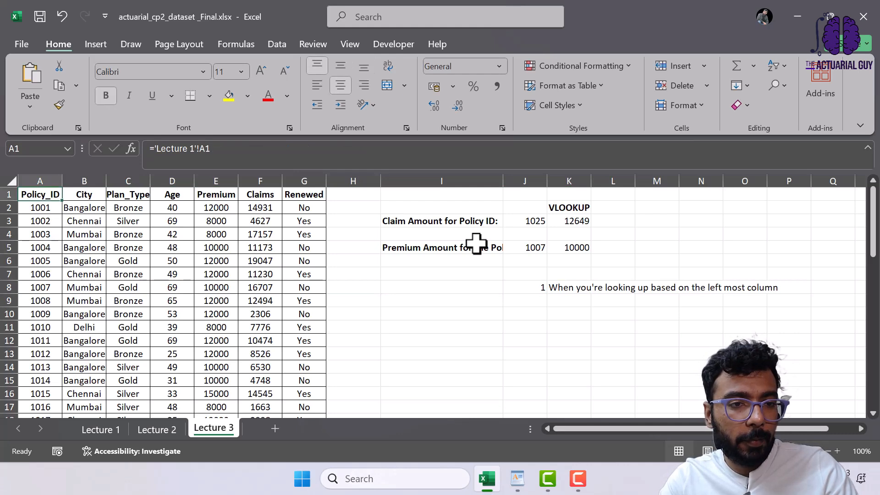
left_click(37, 181)
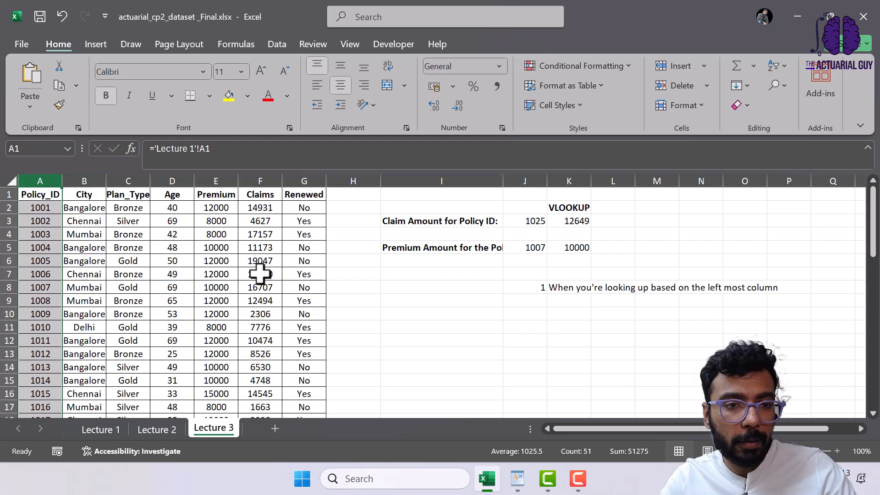
left_click(539, 222)
- Move the City and Plan_Type columns in front of the Policy_ID column
left_click_drag(90, 181, 133, 181)
key("ctrl+c")
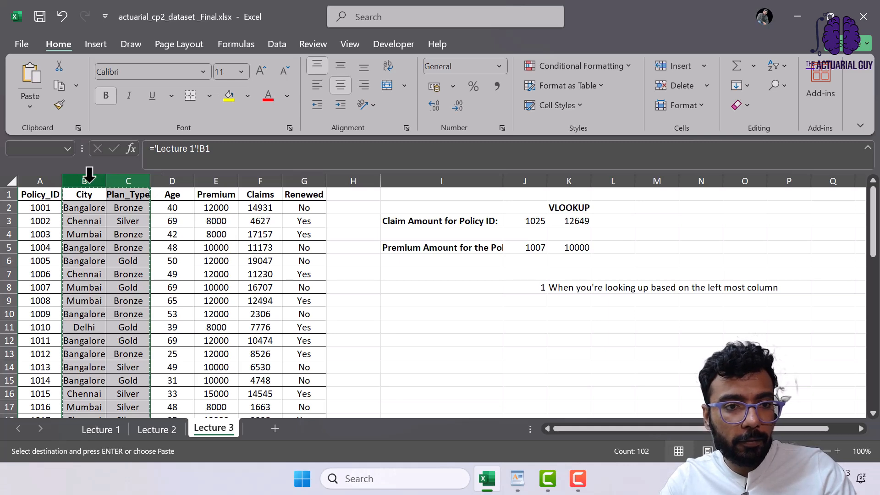
left_click(31, 179)
right_click(30, 179)
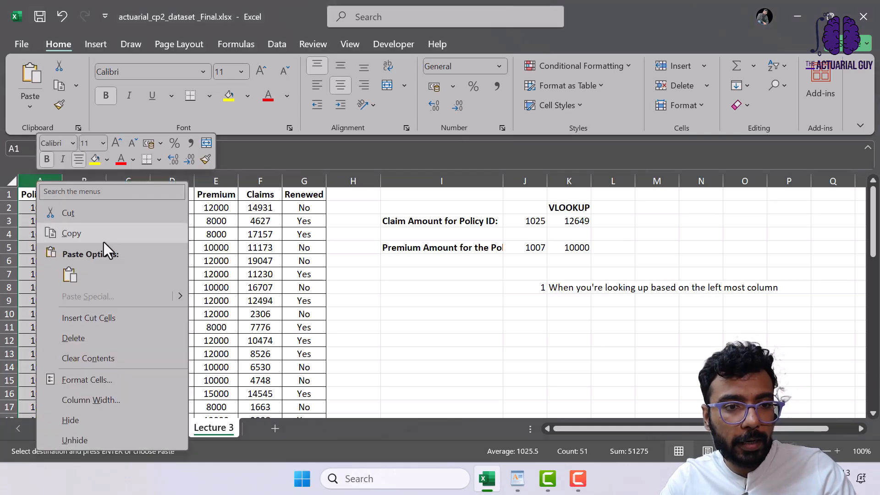
left_click(100, 320)
left_click(140, 207)
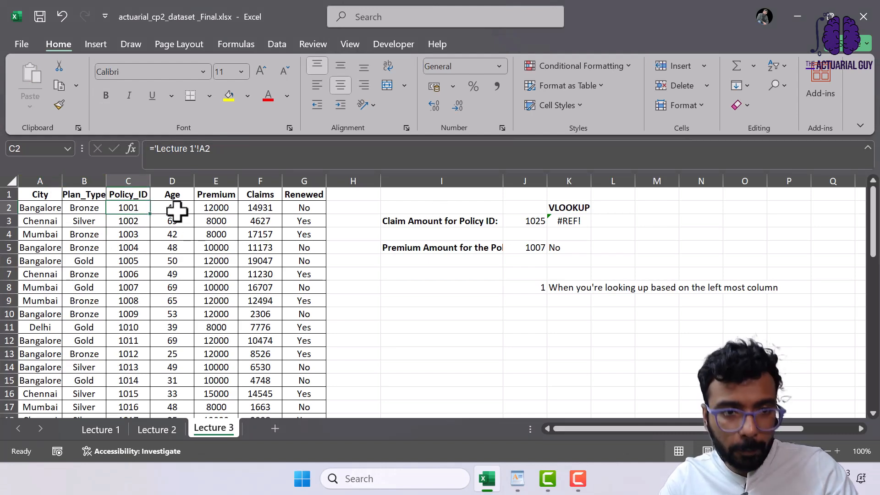
- Change the table array of the VLOOKUP in K3 to columns C:F, from Policy_ID to Claims
left_click_drag(135, 172, 251, 173)
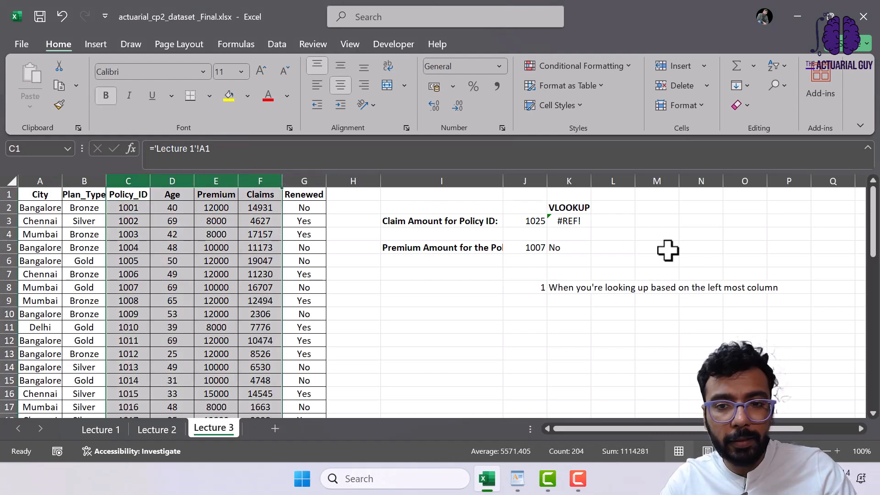
left_click(592, 220)
left_click(570, 221)
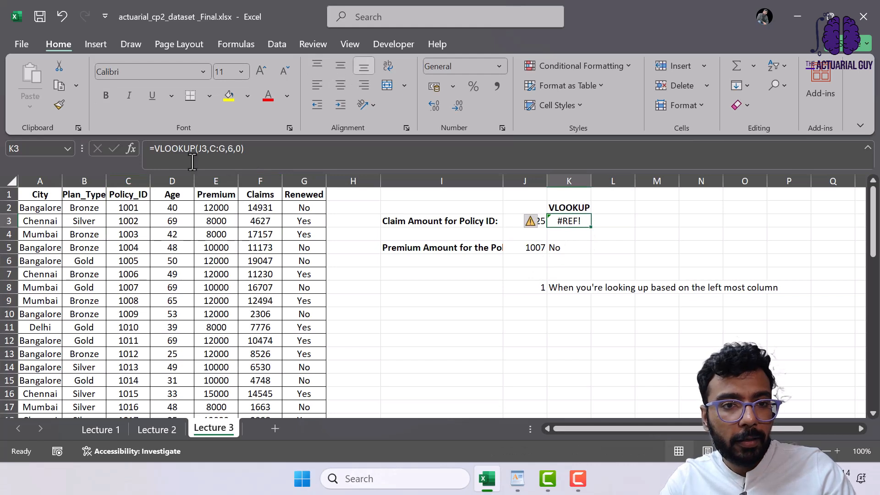
left_click(222, 151)
key("BackSpace")
type("G")
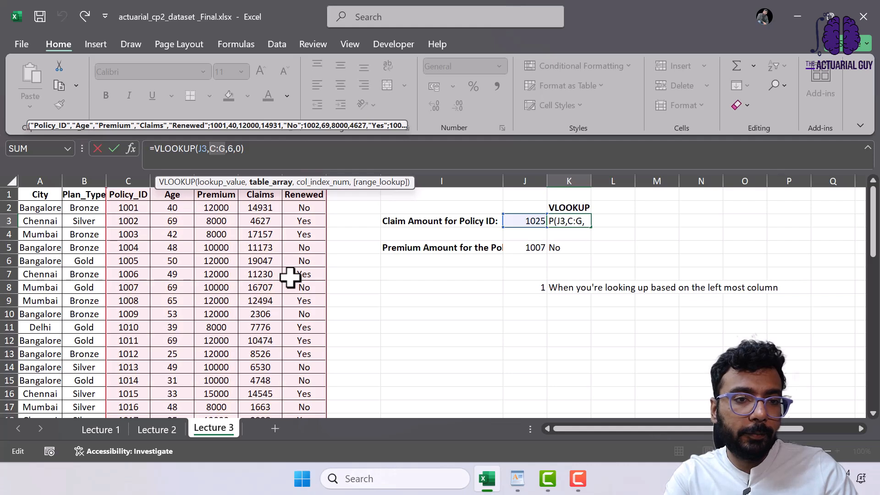
key("BackSpace")
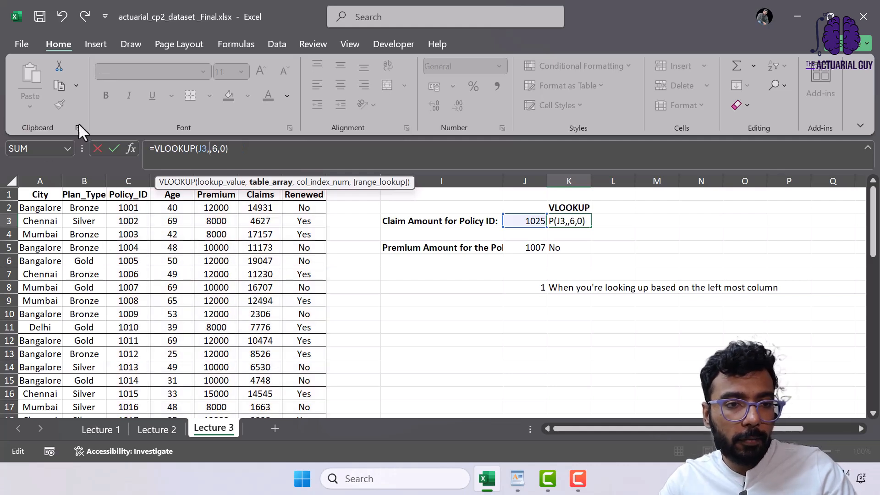
left_click(128, 174)
mouse_move(128, 178)
left_mouse_down()
mouse_move(265, 191)
mouse_move(265, 202)
left_mouse_up()
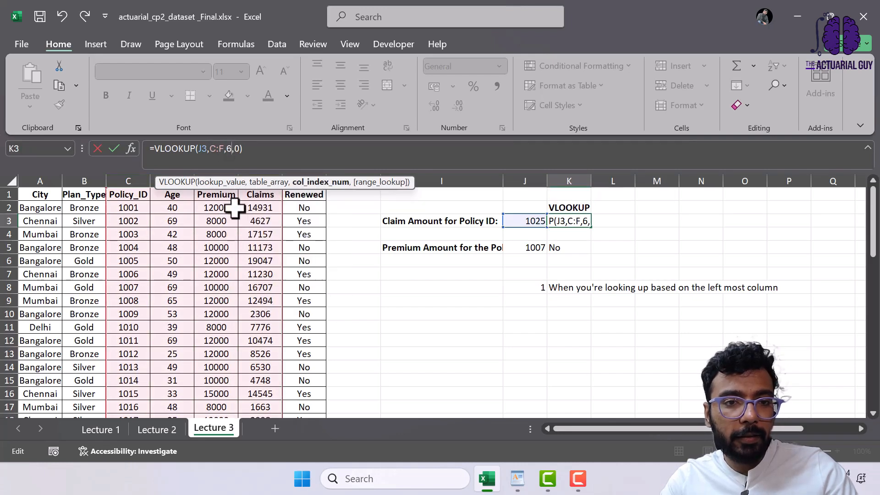
- Set the column index of the VLOOKUP in K3 to 4 and commit the formula
key("Escape")
key("BackSpace")
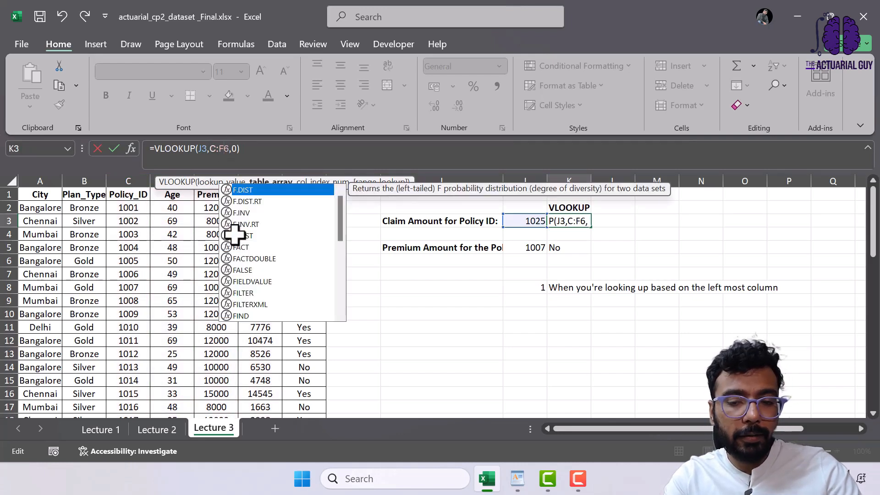
type(",4")
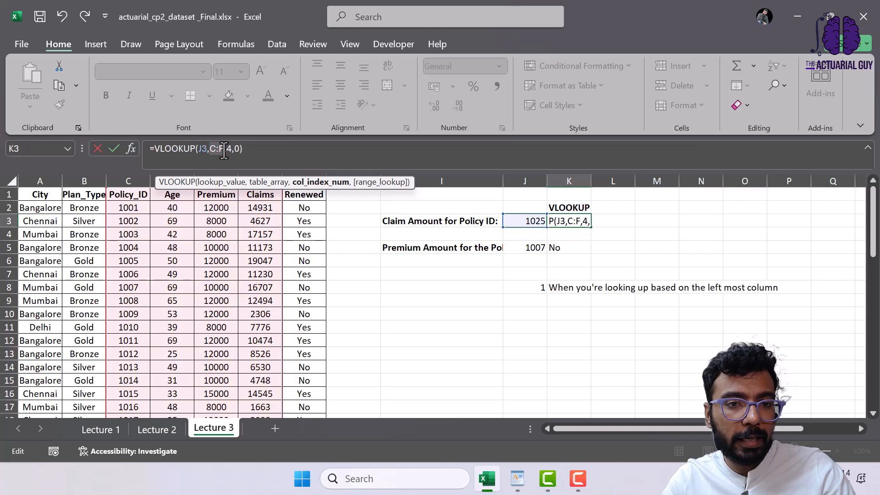
left_click_drag(209, 148, 224, 150)
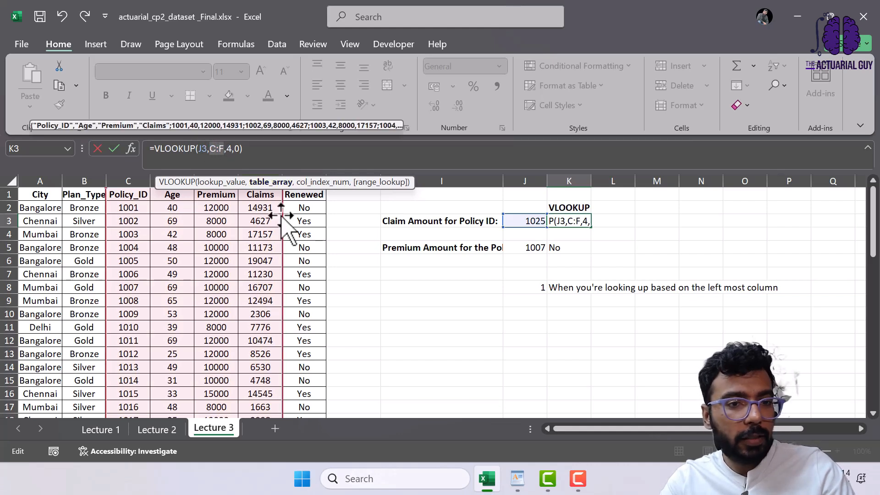
key("ctrl+Return")
key("Left")
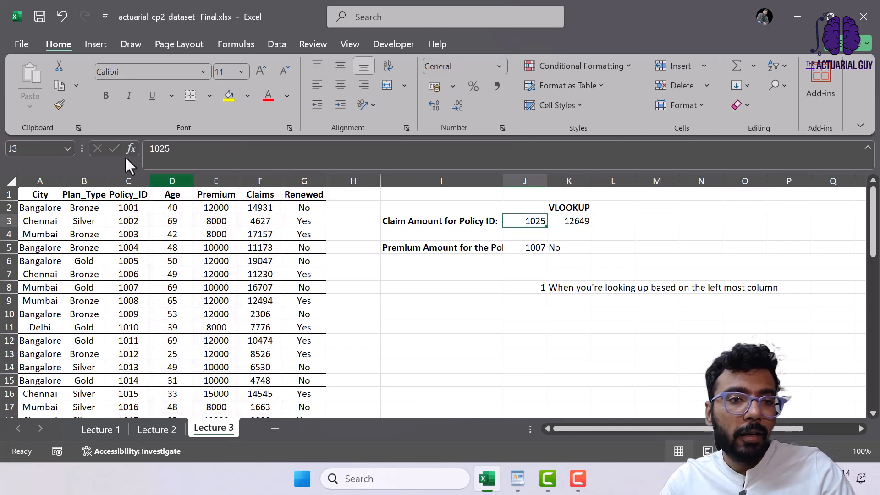
- Move the Policy_ID column to the end of the table, after the Renewed column
left_click(128, 181)
key("ctrl+c")
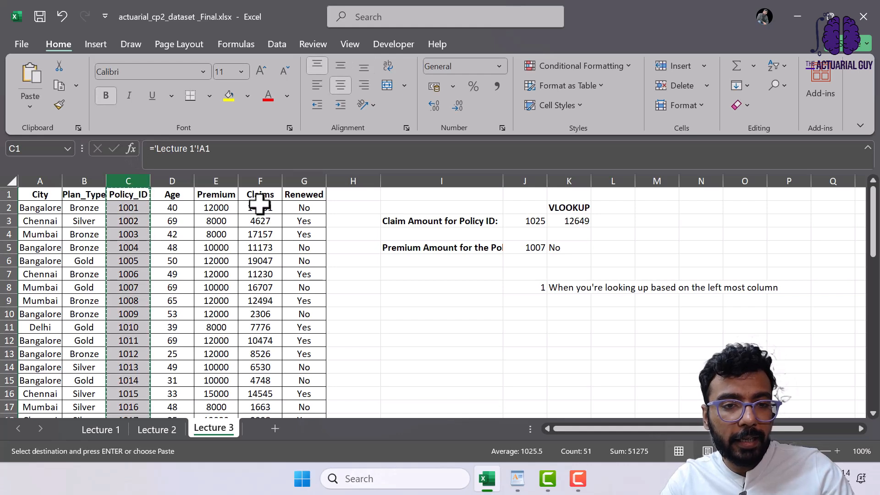
left_click(351, 181)
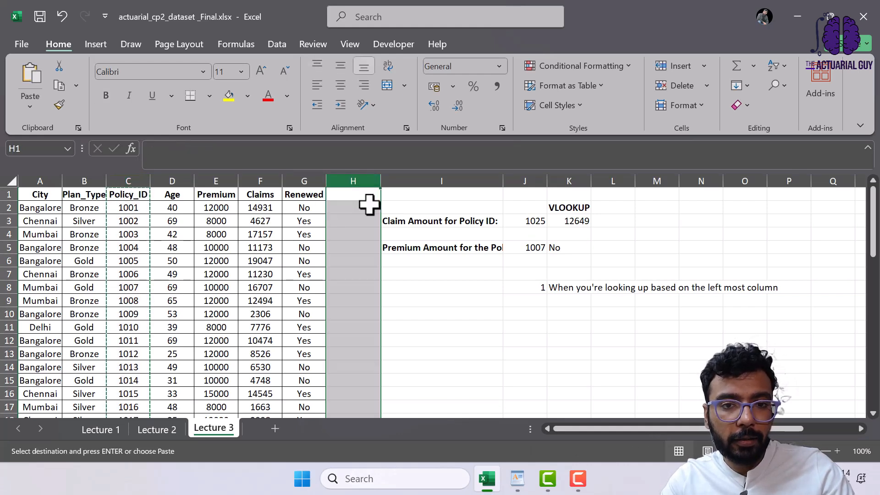
left_click(361, 197)
right_click(361, 197)
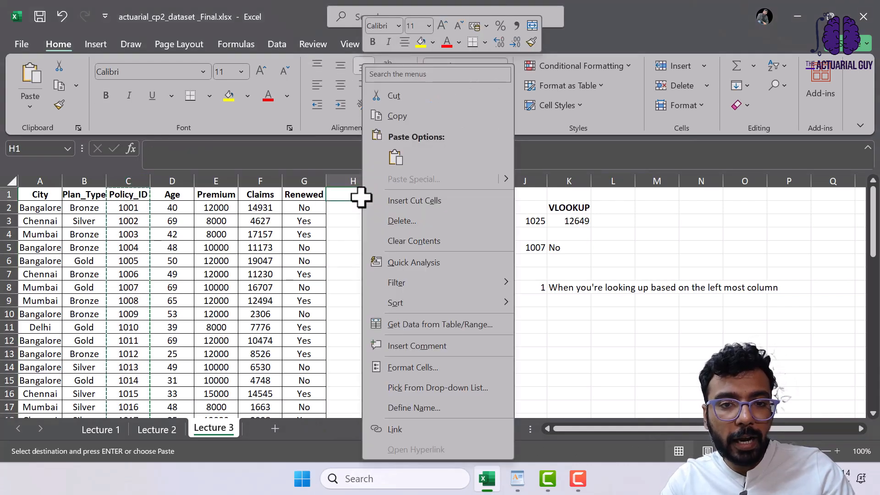
left_click(446, 200)
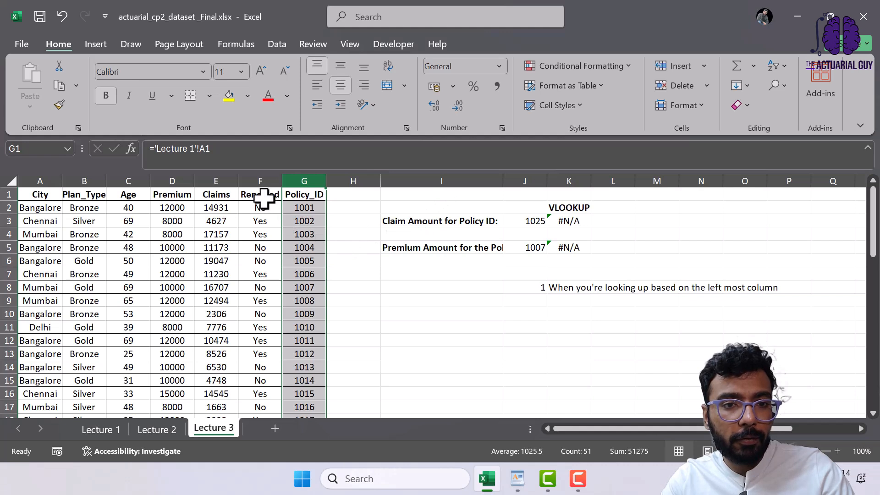
- Examine the Renewed, Claims, Premium and Policy_ID columns, the VLOOKUP in K3 and the note in K8
left_click_drag(261, 196, 260, 314)
left_click(223, 180)
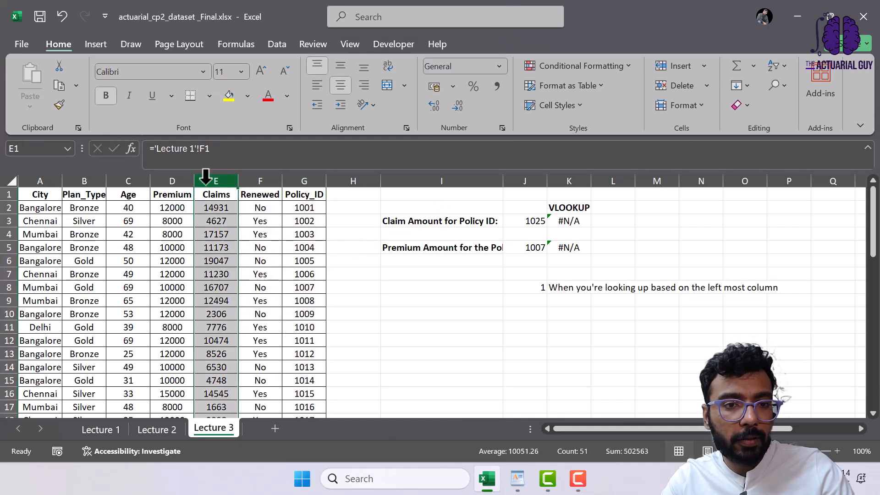
left_click(165, 181)
left_click(305, 180)
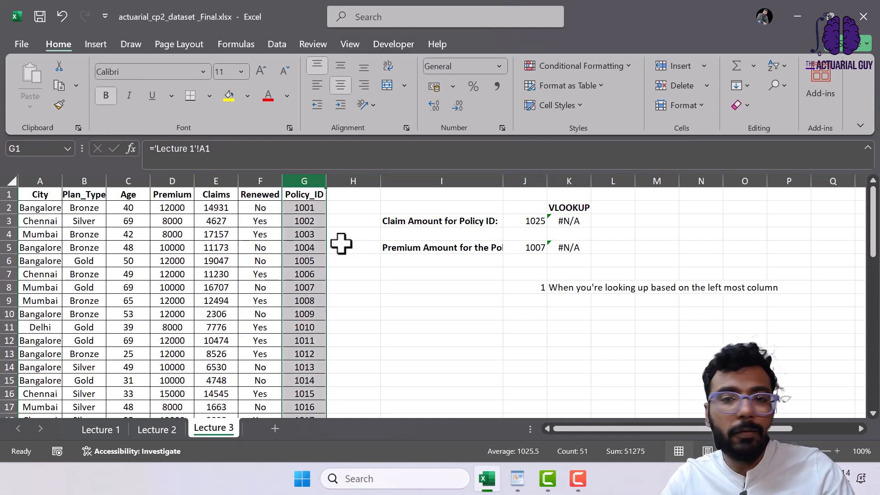
left_click(579, 222)
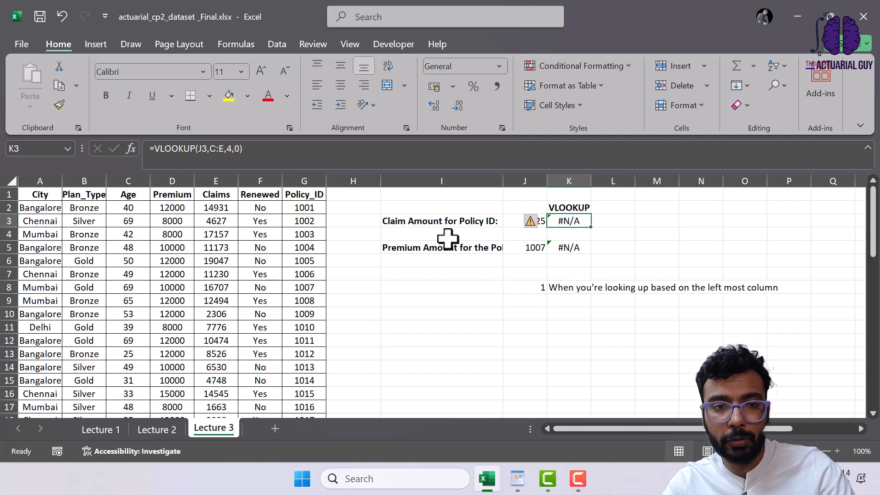
key("Down")
key("Down")
key("Down")
key("Down")
key("Down")
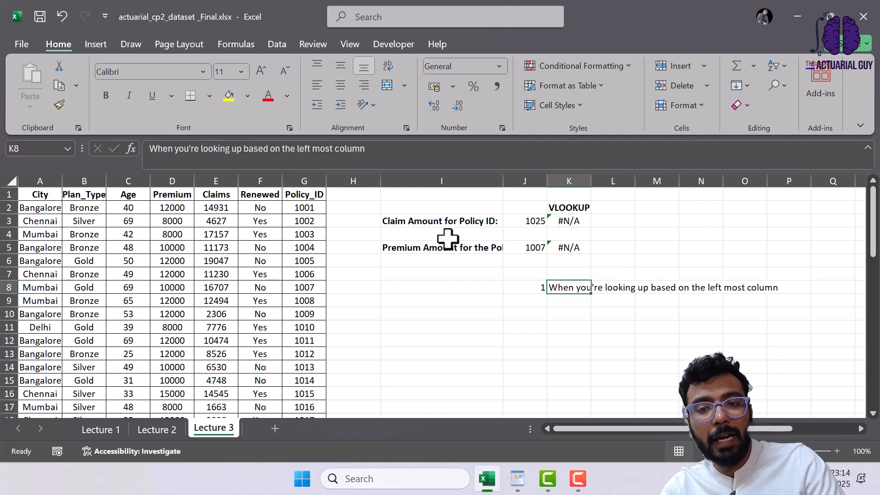
key("Up")
key("Up")
key("Up")
key("Down")
key("Down")
key("Down")
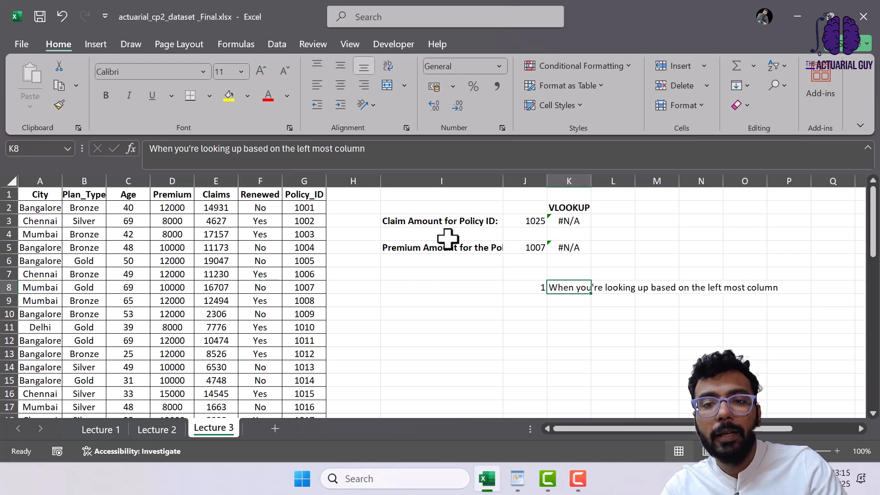
- Enter the number 2 in J9 for a second note
key("Down")
key("Left")
type("2.")
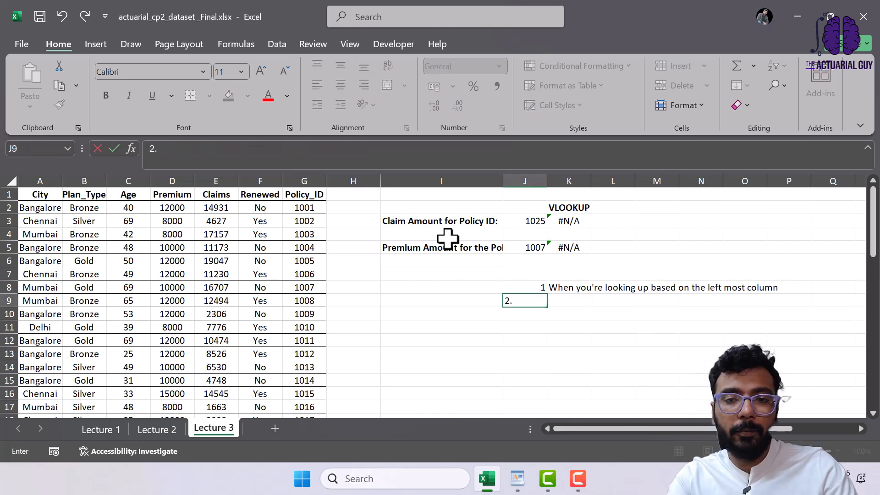
key("Tab")
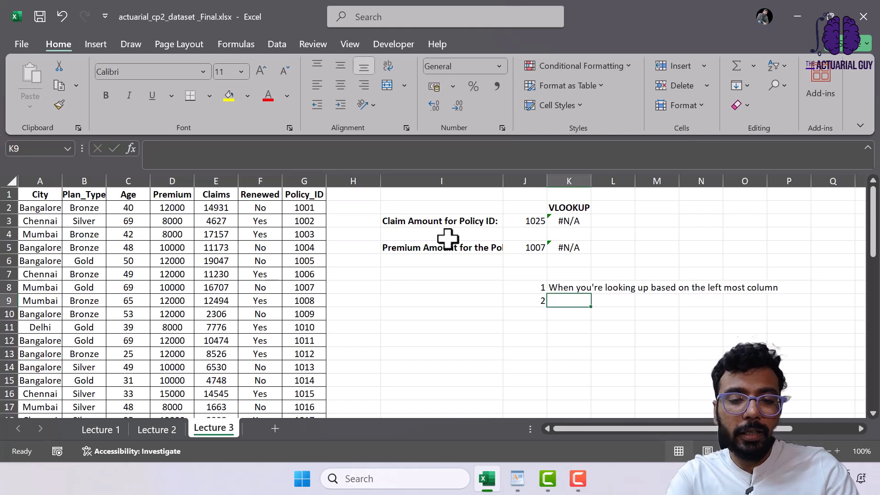
- Enter the note "It looks up the first value that is a match." in K9
type("It loo")
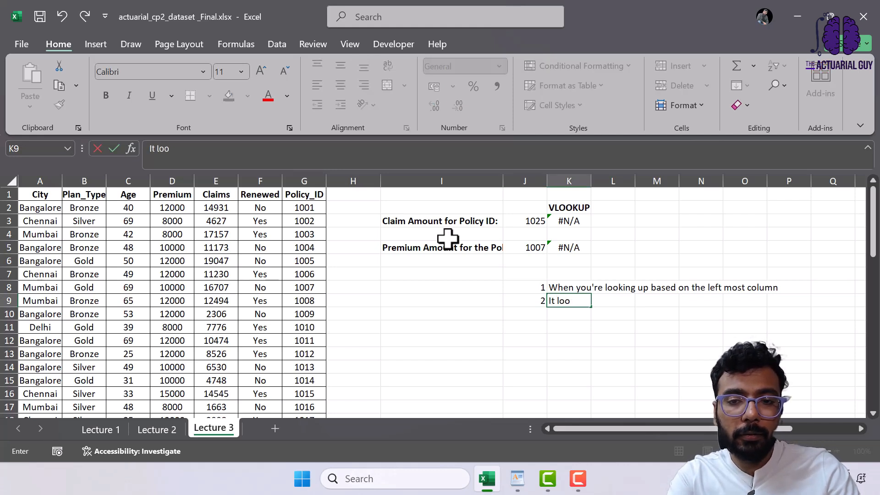
type("ks up yyhe")
key("BackSpace")
key("BackSpace")
key("BackSpace")
key("BackSpace")
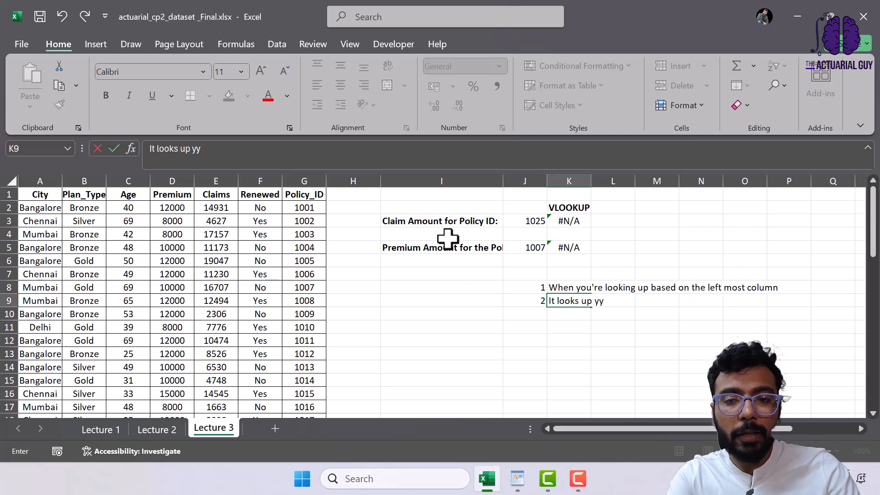
type("the first")
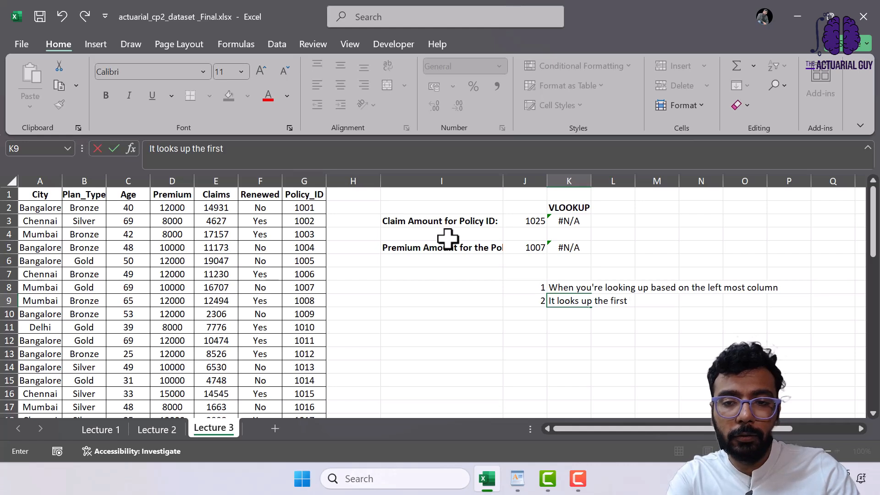
type(" value that is a match.")
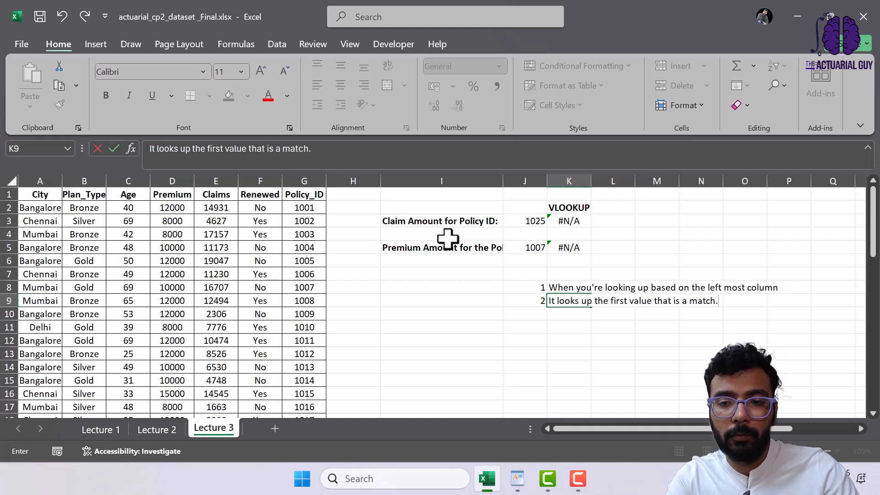
key("Return")
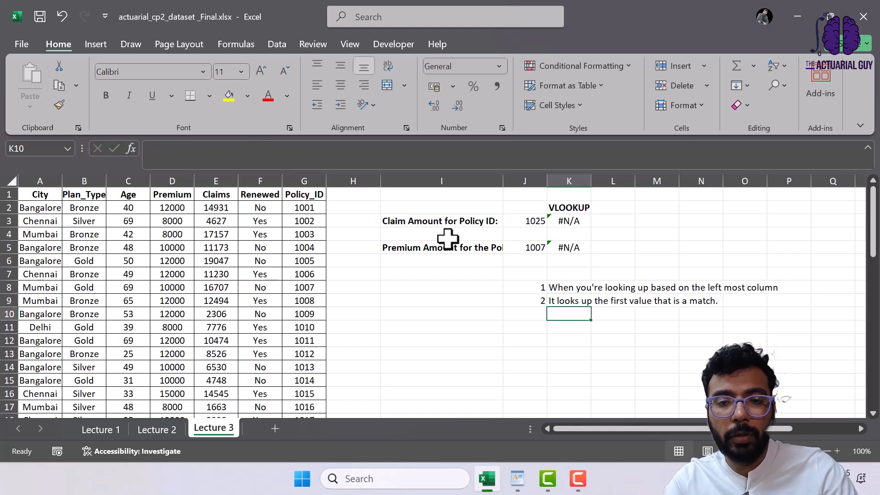
- Examine the rearranged table along rows 8 and 9, from City across to Renewed
key("Up")
key("Left")
key("Left")
key("Left")
key("Left")
key("Left")
key("Left")
key("Left")
key("Left")
key("Left")
key("Left")
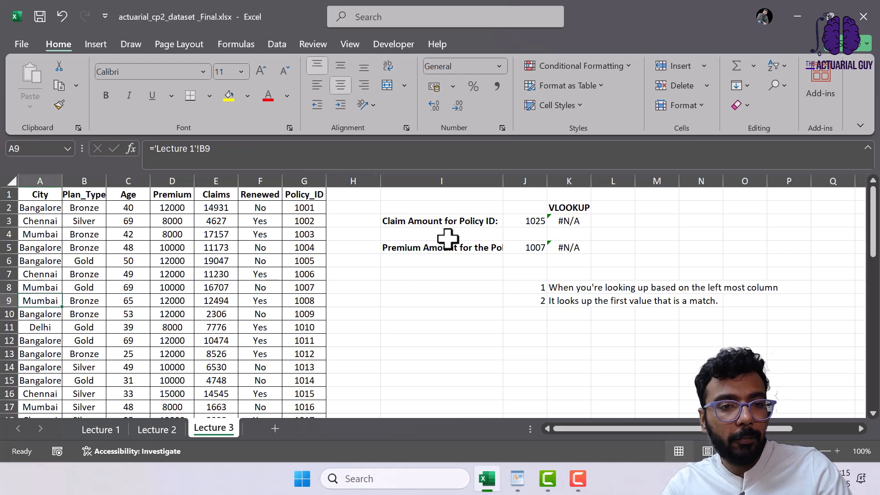
key("Right")
key("Right")
key("Right")
key("Right")
key("Right")
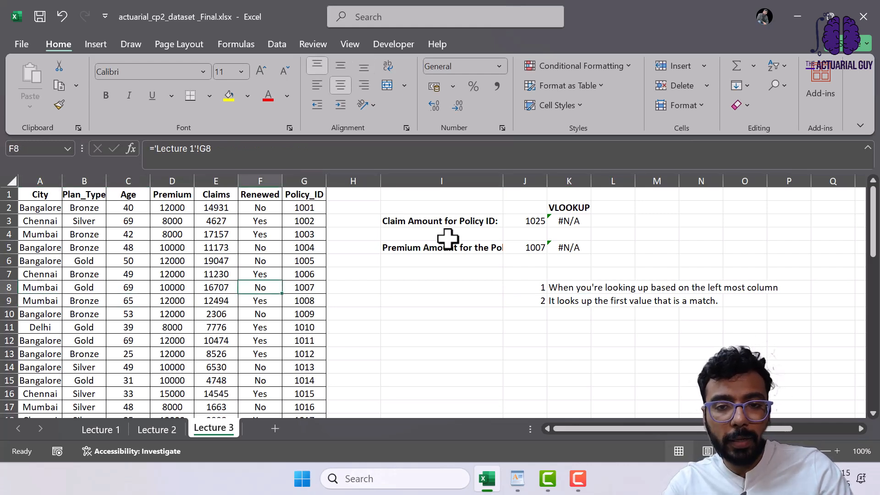
- Undo the latest changes back to the original column order with Policy_ID first, and redo the leftmost-column note in K8
key("ctrl+z")
key("ctrl+z")
key("ctrl+z")
key("ctrl+z")
key("ctrl+z")
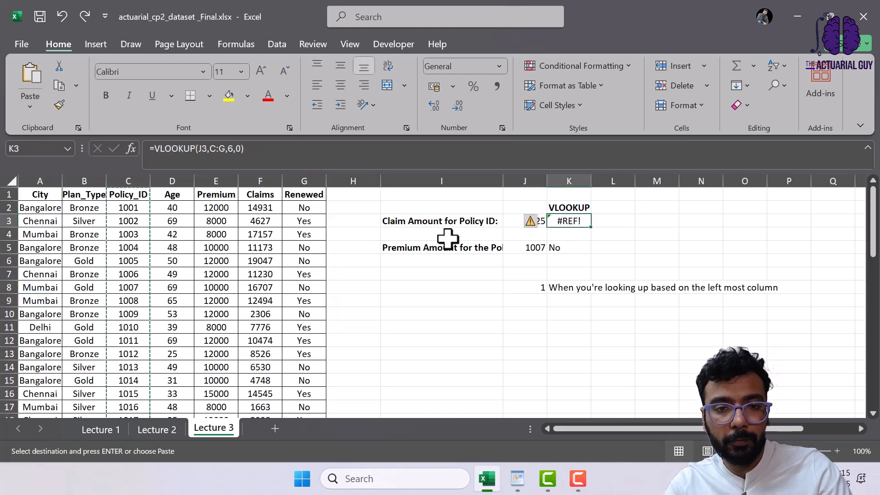
key("ctrl+z")
key("ctrl+z")
key("ctrl+z")
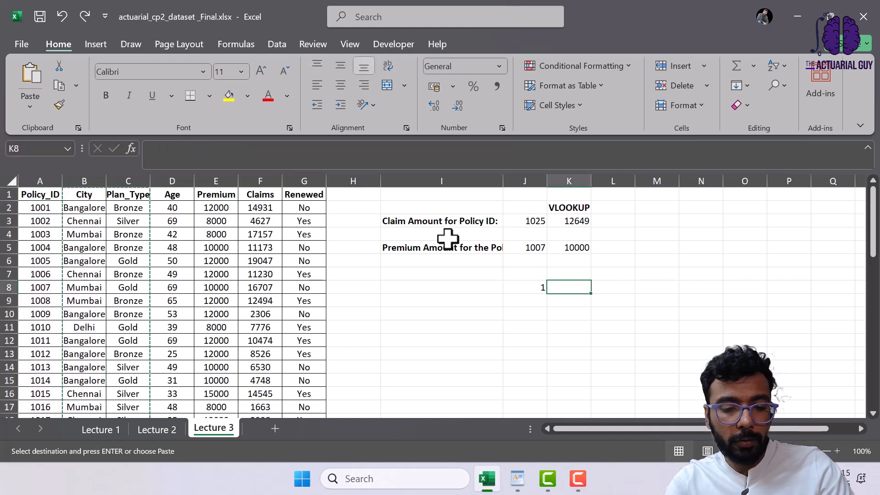
key("ctrl+y")
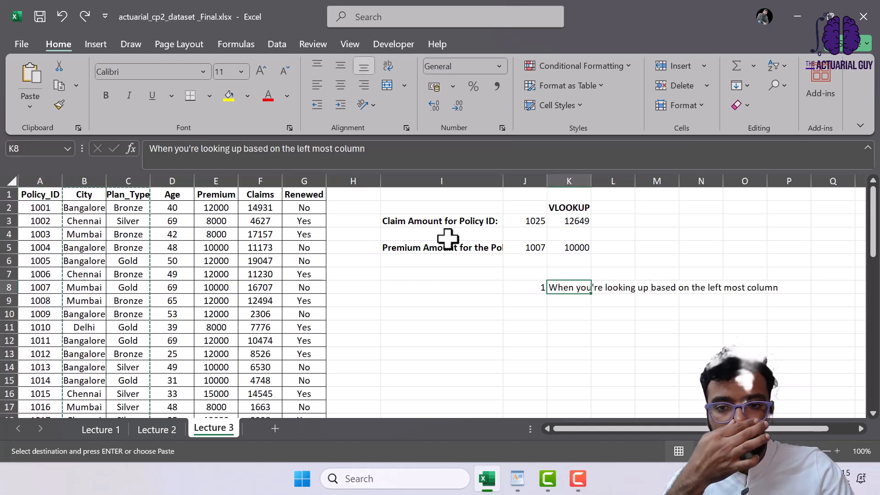
- Enter 2 in J9 and the note "It looks up the first value that is a match," in K9
key("Left")
key("Escape")
key("Down")
type("2")
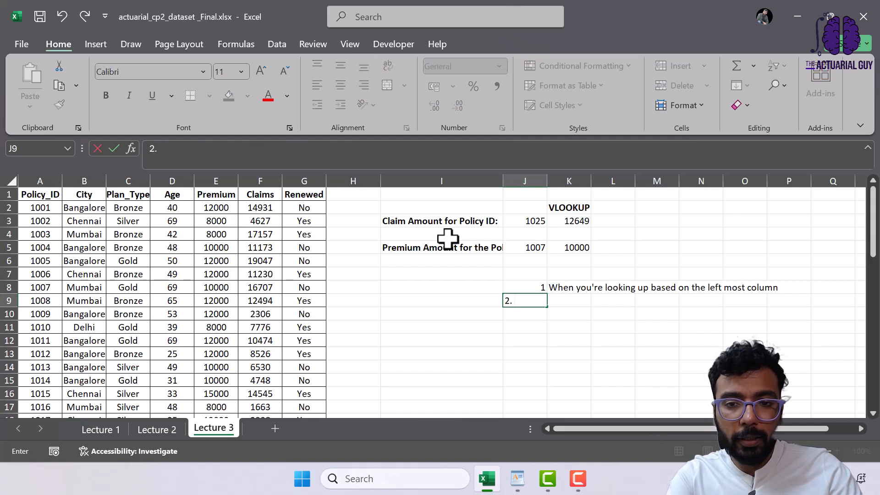
key("Tab")
type("I")
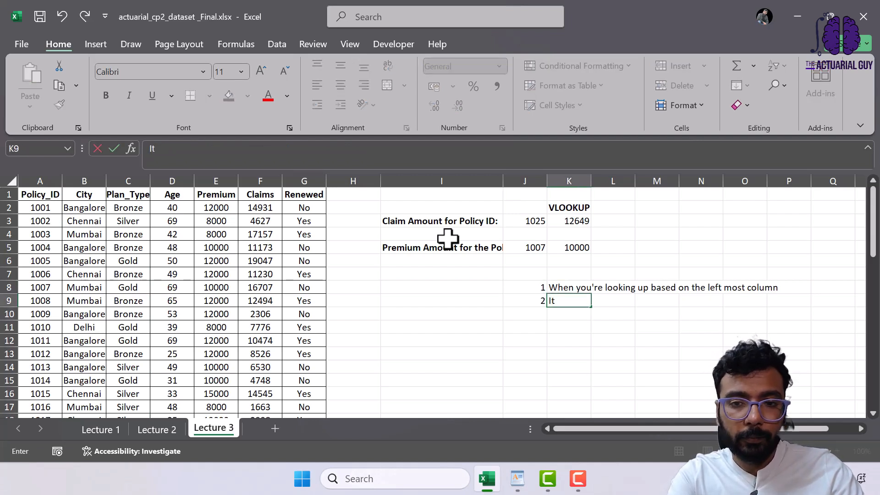
type("t looks up ")
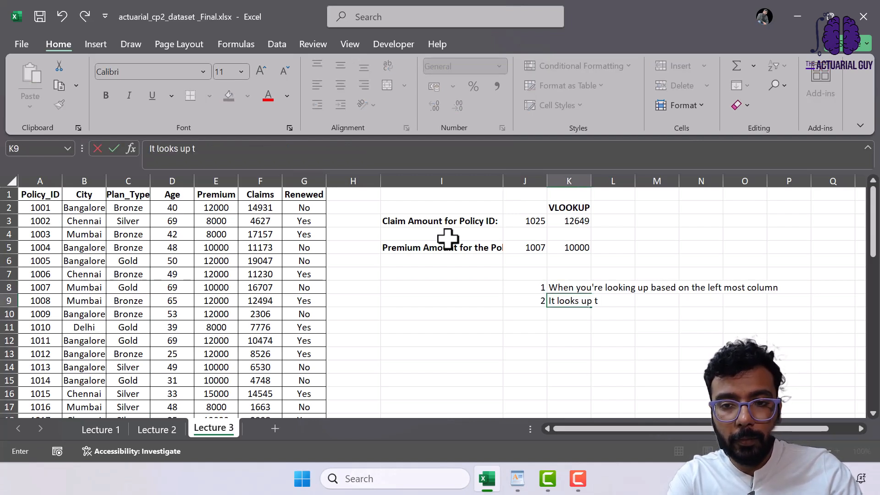
type("the first value ")
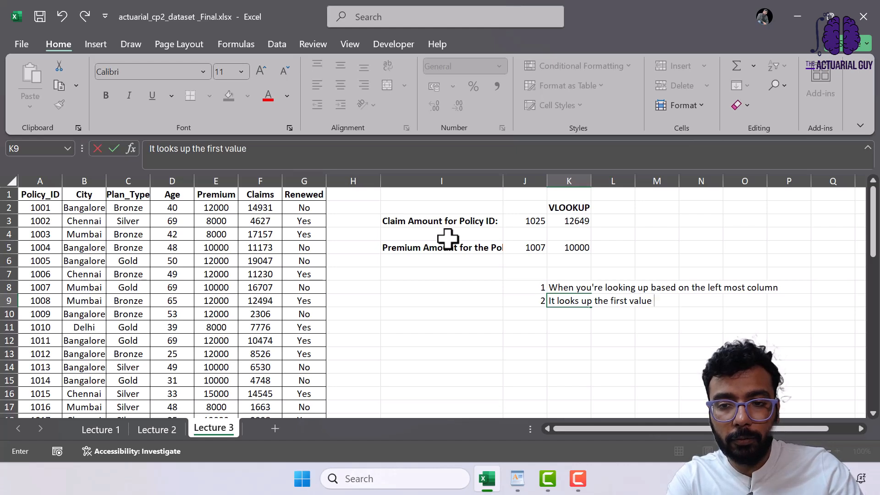
type("that is a mat")
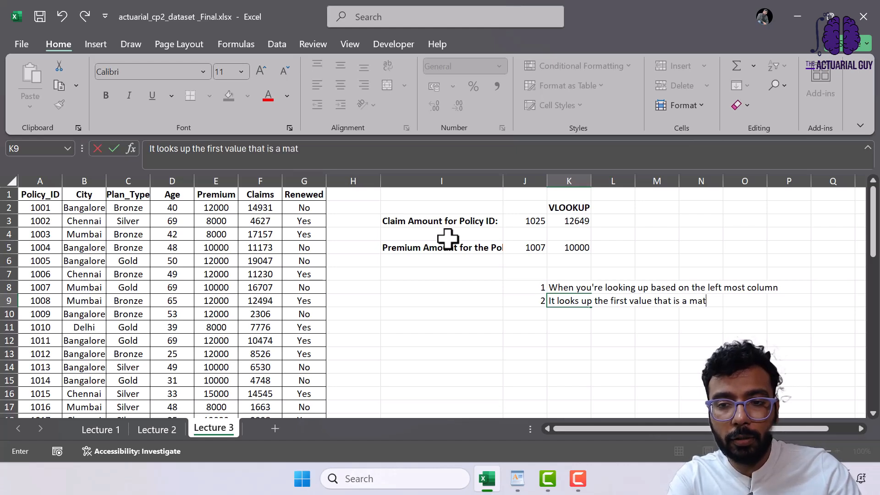
type("ch,")
key("Return")
key("Up")
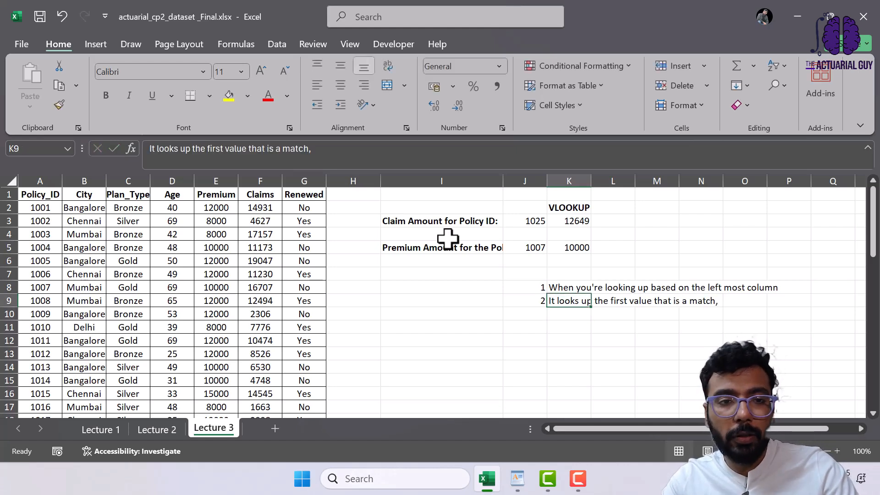
- Replace the comma at the end of the note in K9 with a full stop
left_click(351, 159)
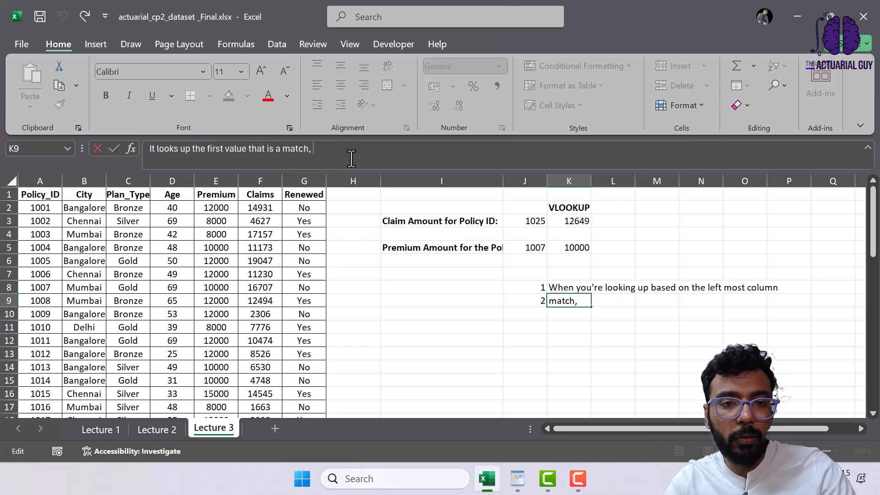
key("Return")
key("Left")
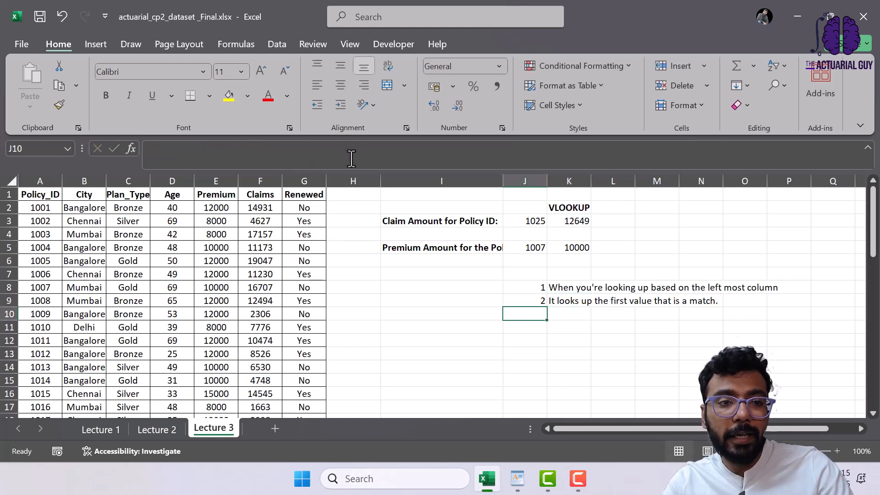
- Examine the Age column for repeated values, along with the neighbouring Premium values
key("ctrl+Left")
key("ctrl+Left")
key("Down")
key("Right")
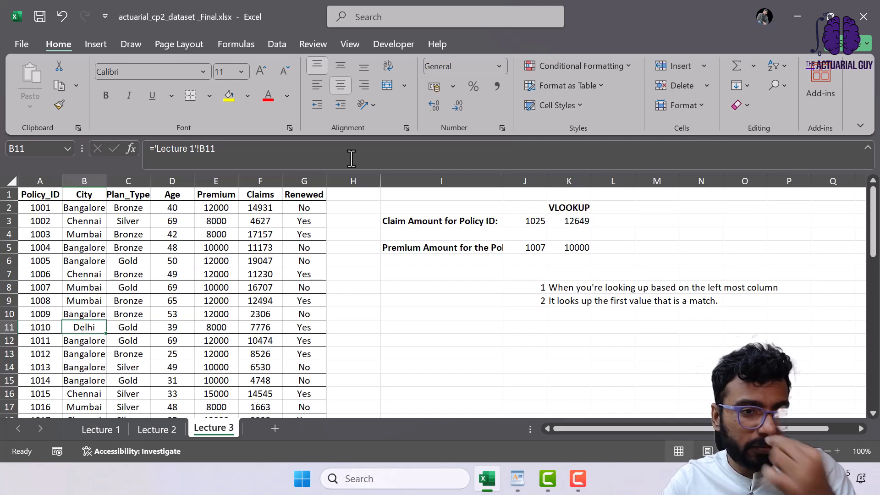
key("Right")
key("Right")
key("Up")
key("Up")
key("Up")
key("Up")
key("Up")
key("Up")
key("Up")
key("Up")
key("Up")
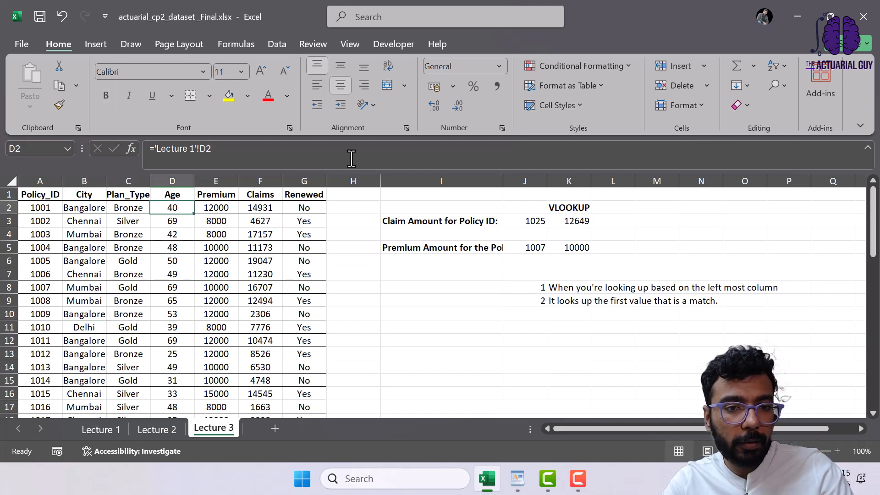
key("Down")
key("Down")
key("Down")
key("Down")
key("Down")
key("Down")
key("Down")
key("Down")
key("Down")
key("Down")
key("Up")
key("Up")
key("Up")
key("Up")
key("Up")
key("Up")
key("Up")
key("Up")
key("Up")
key("Up")
key("Up")
key("Down")
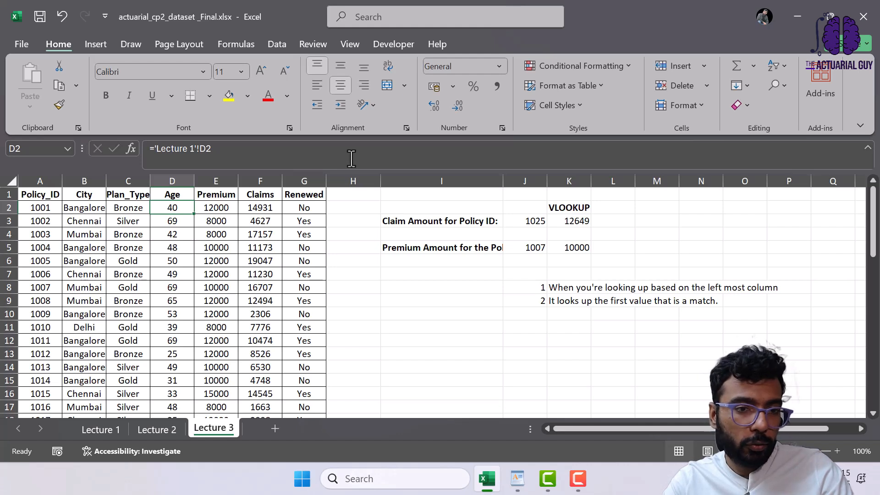
key("Down")
key("Up")
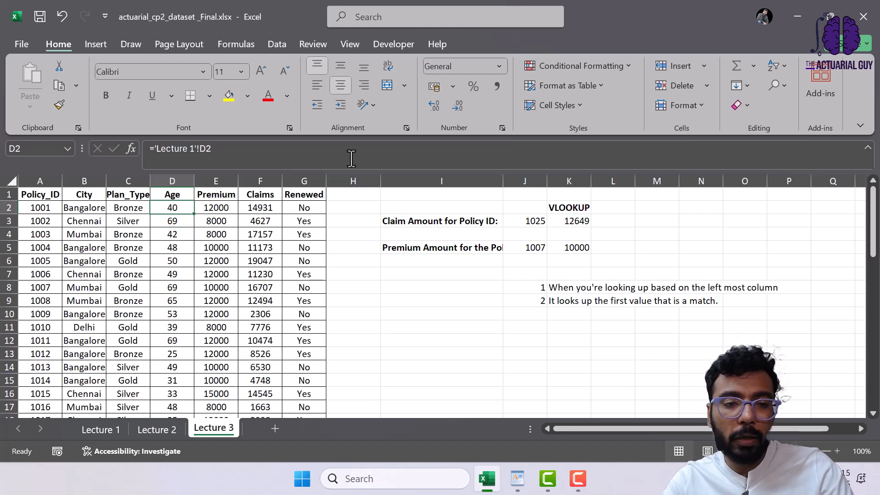
key("Down")
key("Down")
key("Down")
key("Down")
key("Down")
key("Down")
key("Down")
key("Down")
key("Down")
key("Down")
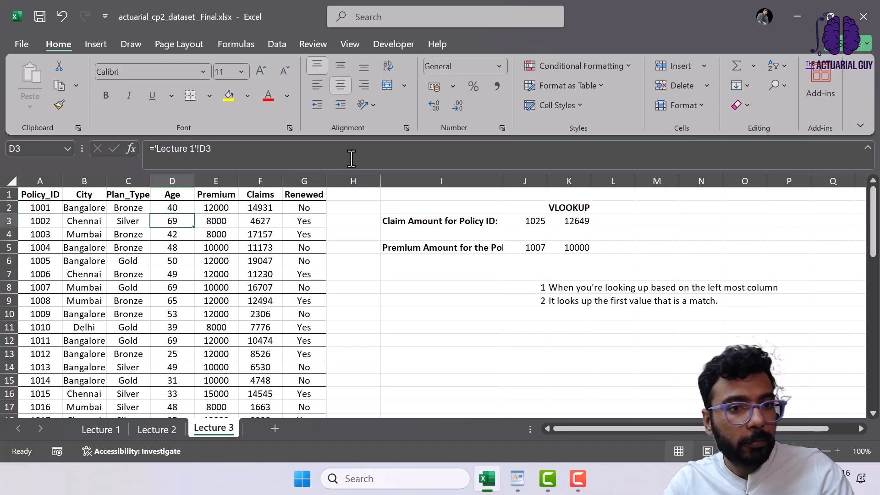
key("Up")
key("Up")
key("Up")
key("Up")
key("Up")
key("Up")
key("Up")
key("Up")
key("Up")
key("Up")
key("Up")
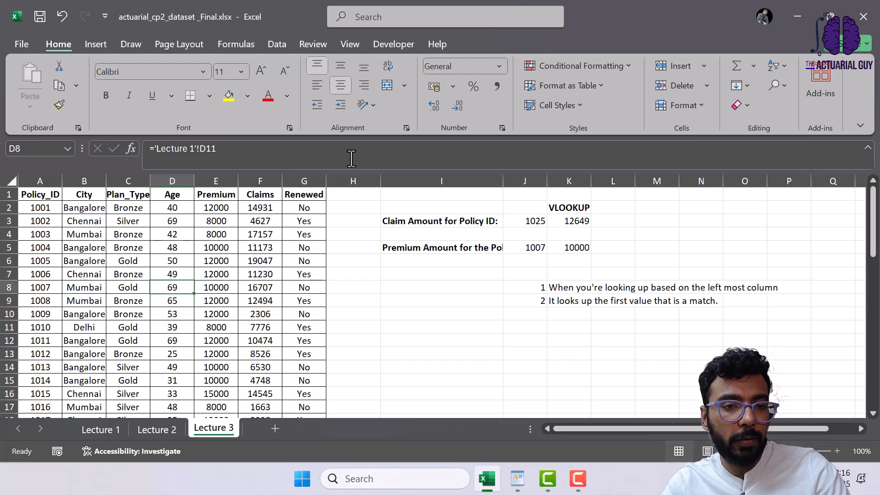
key("Down")
key("Right")
key("Left")
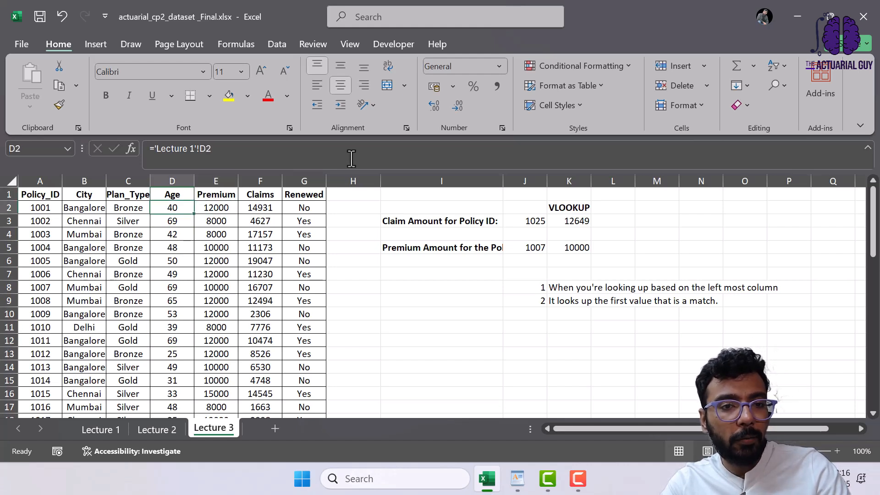
key("shift+Right")
key("Down")
key("Down")
key("Down")
key("Down")
key("Down")
key("Down")
key("Down")
key("Down")
key("Down")
key("Down")
key("Down")
key("Down")
key("Down")
- Move the two numbered notes from J8:K9 down to J10:K11
key("Right")
key("Right")
key("Right")
key("Right")
key("Right")
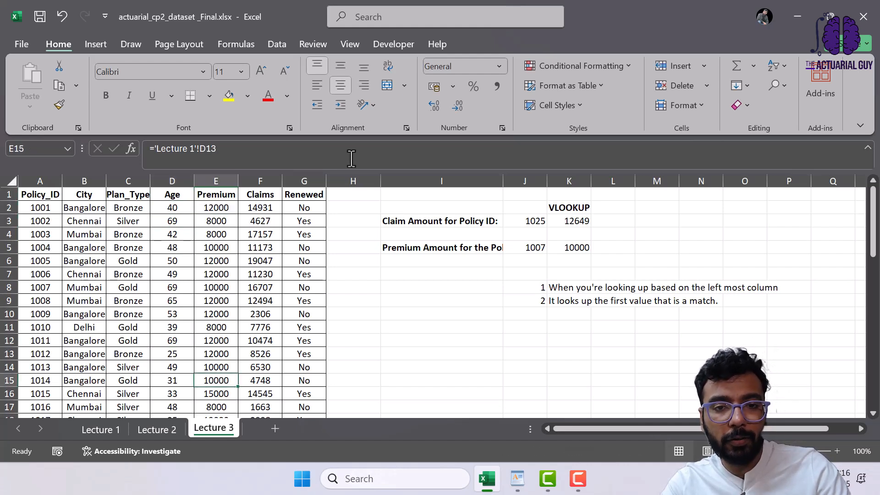
key("Up")
key("Up")
key("Up")
key("Up")
key("Up")
key("Up")
key("Right")
key("Right")
key("Up")
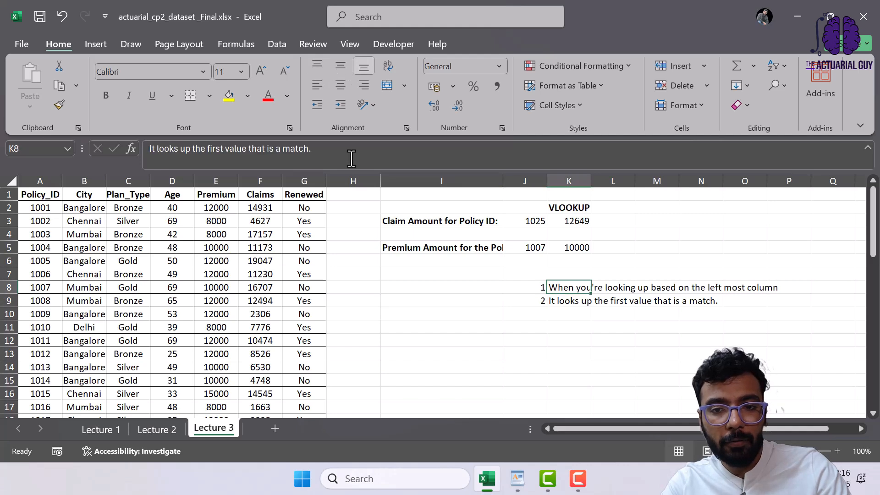
key("shift+Left")
key("shift+Down")
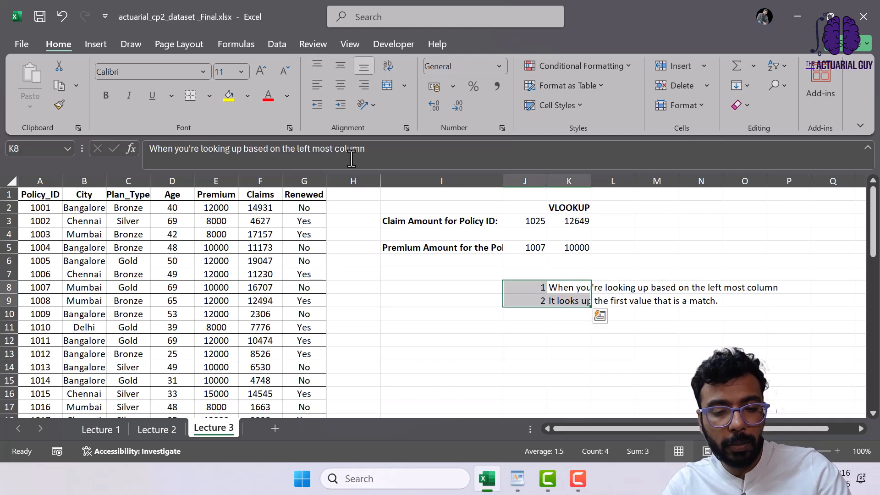
key("ctrl+x")
key("Down")
key("Down")
key("Left")
key("Return")
- Move the premium amount question with its policy ID and VLOOKUP from I5:K5 up to I4:K4
key("Left")
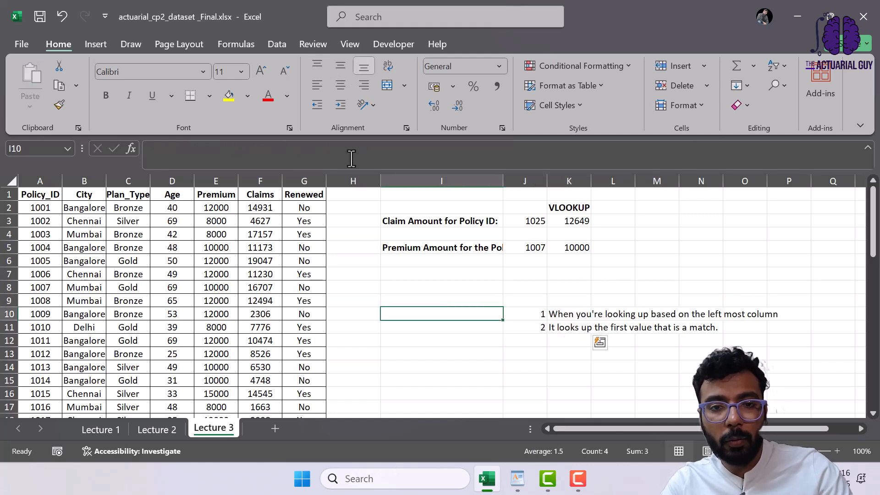
key("Up")
key("Up")
key("Up")
key("Up")
key("Up")
key("shift+Right")
key("shift+Right")
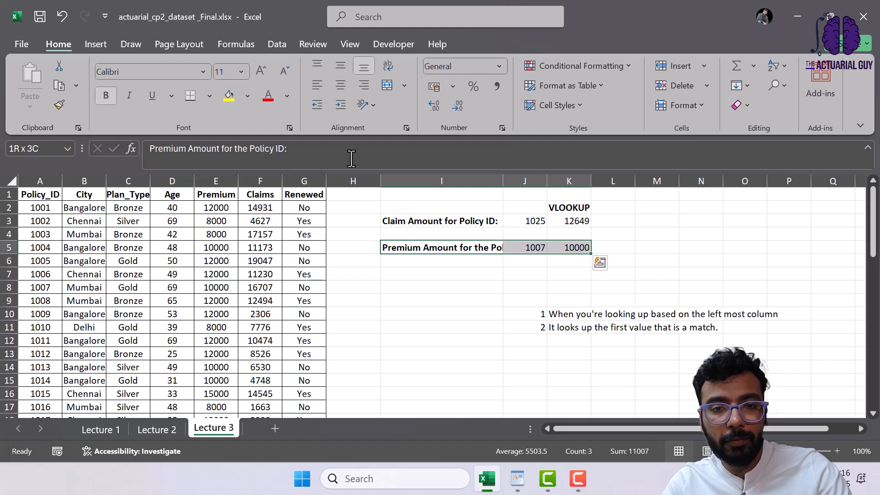
key("ctrl+x")
key("Up")
key("Return")
- Enter the question "Claim Amount for the first policyholder with age 69" in I5 and make it bold
key("Down")
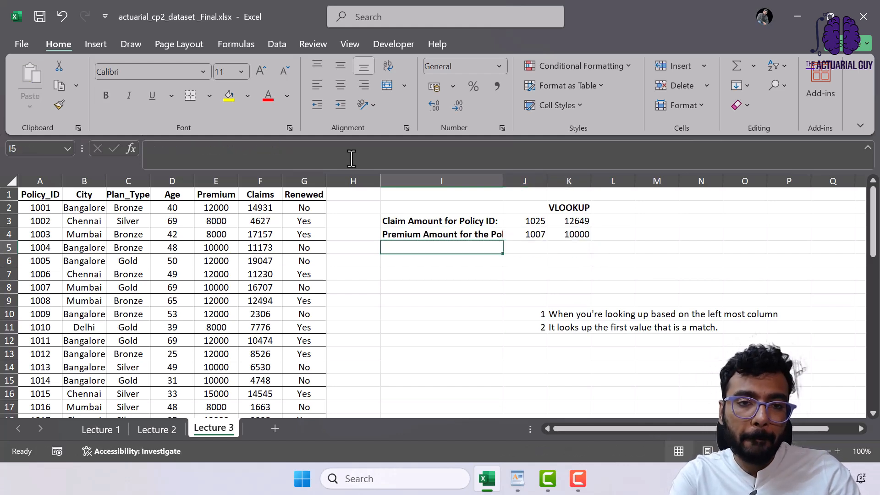
type("Cla")
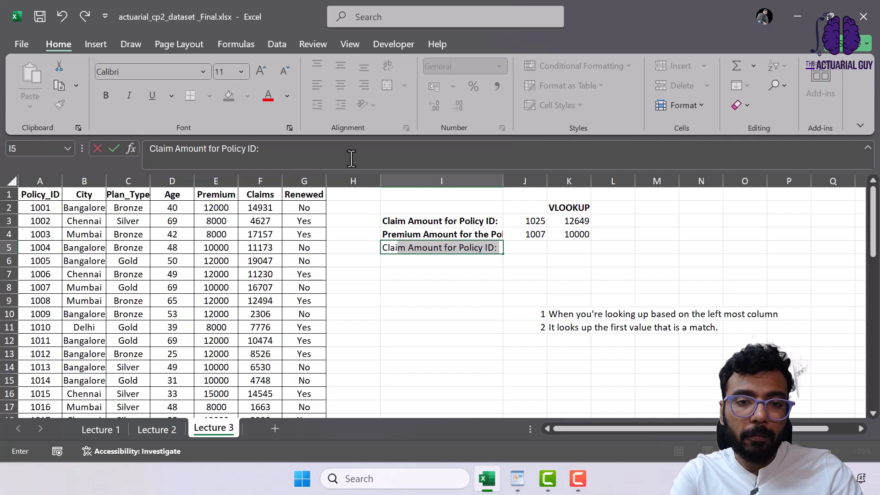
type("im amount o")
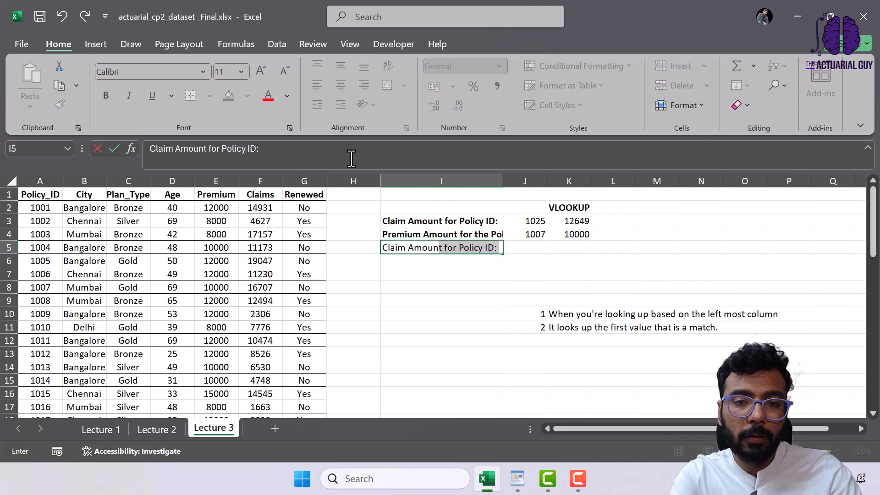
key("BackSpace")
type("for the ")
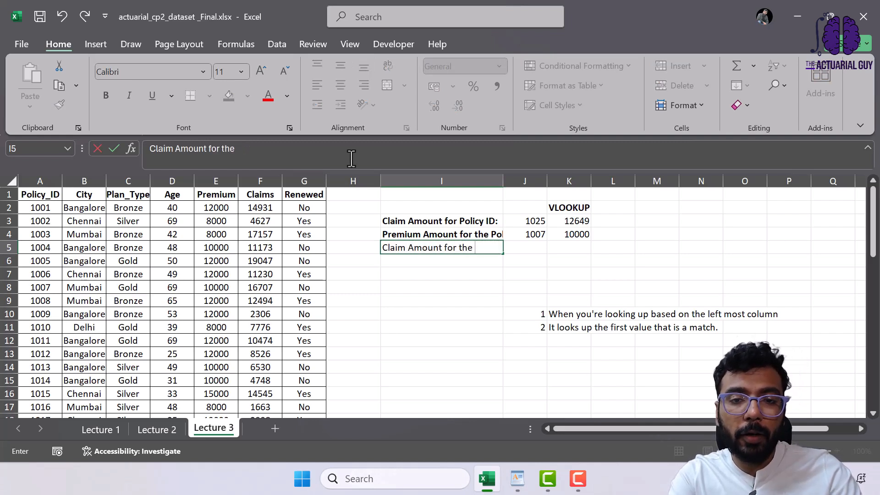
type("first policy")
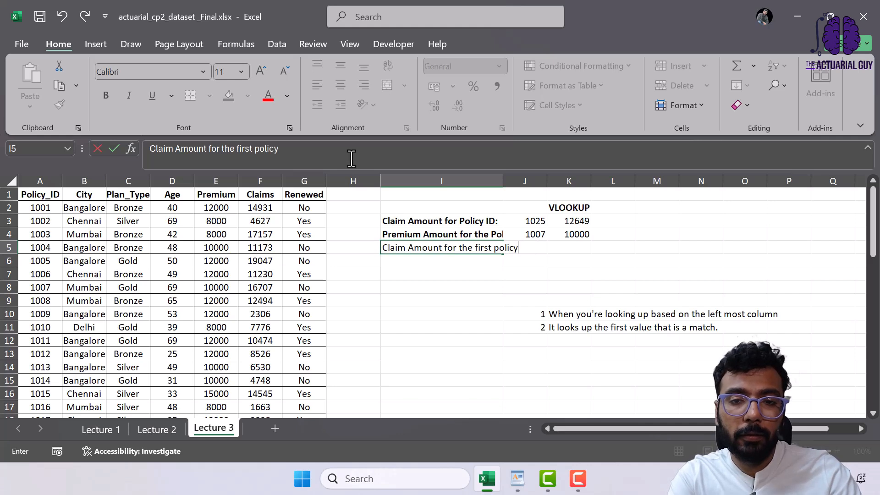
type("holder ")
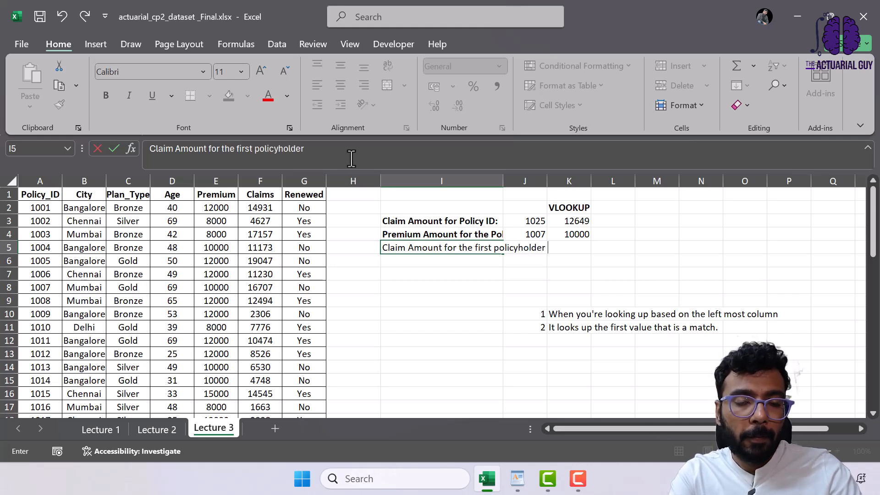
type("with age")
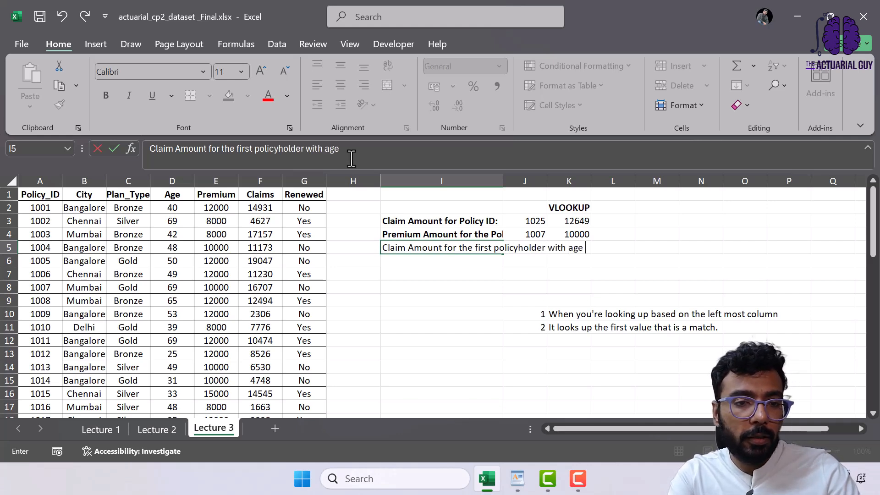
type(" 69")
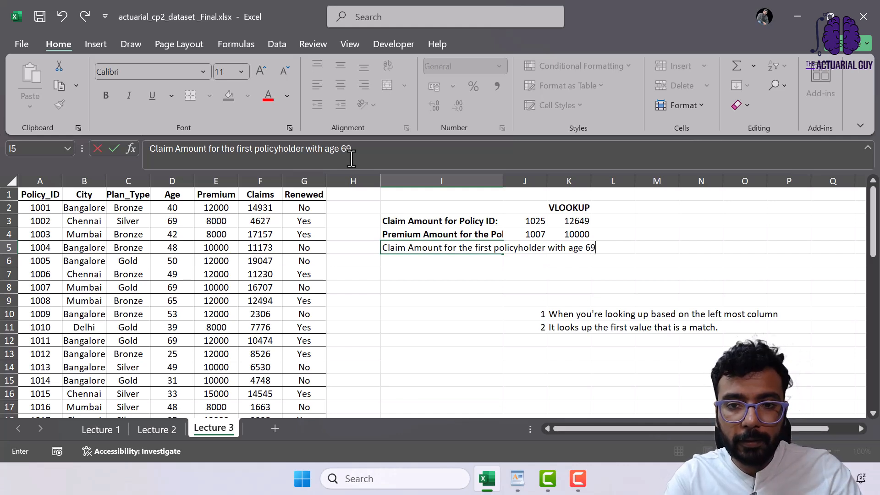
key("Return")
key("Up")
key("ctrl+b")
- Fill the first two Age cells containing 69, D3 and D8, with yellow
key("Left")
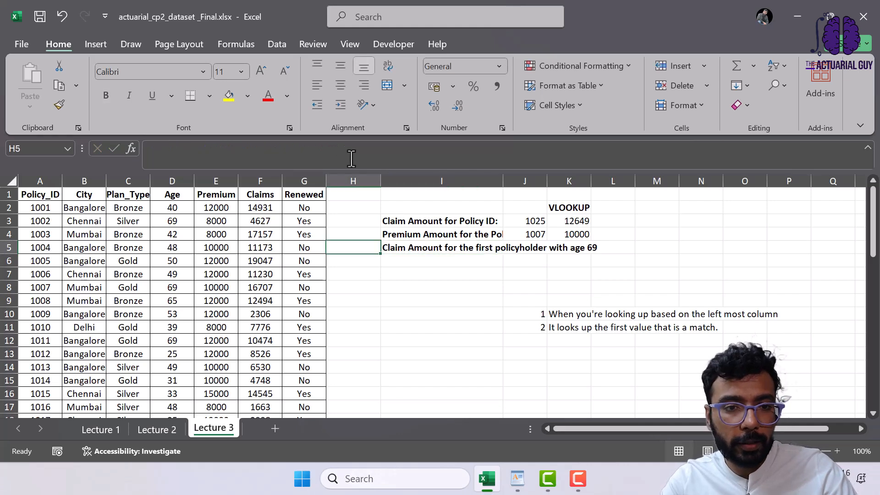
key("Up")
key("Left")
key("Left")
key("Left")
key("Up")
key("Left")
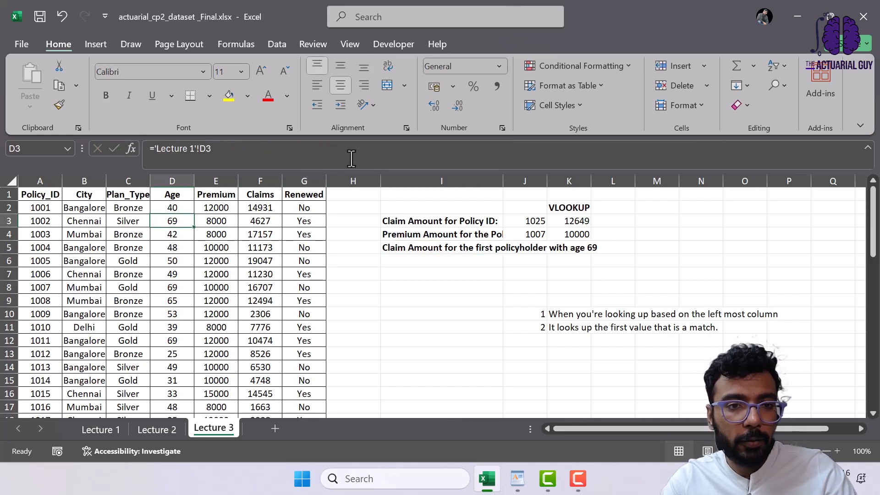
left_click(235, 104)
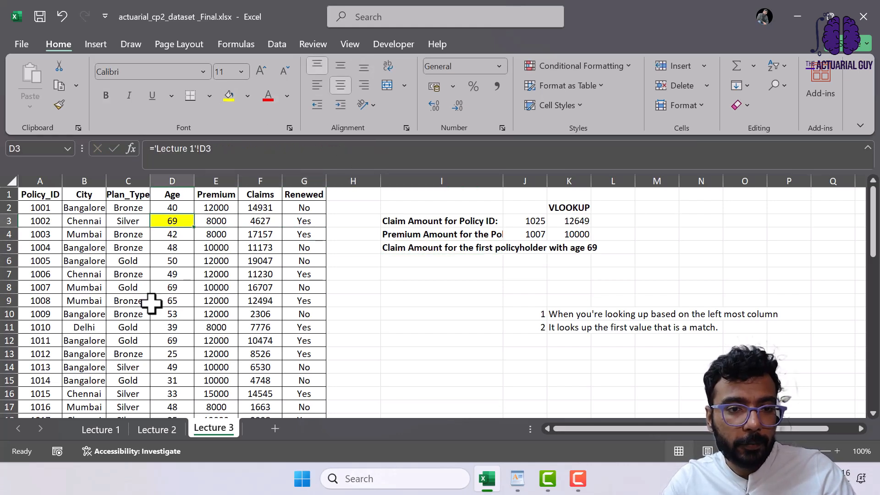
left_click(172, 289)
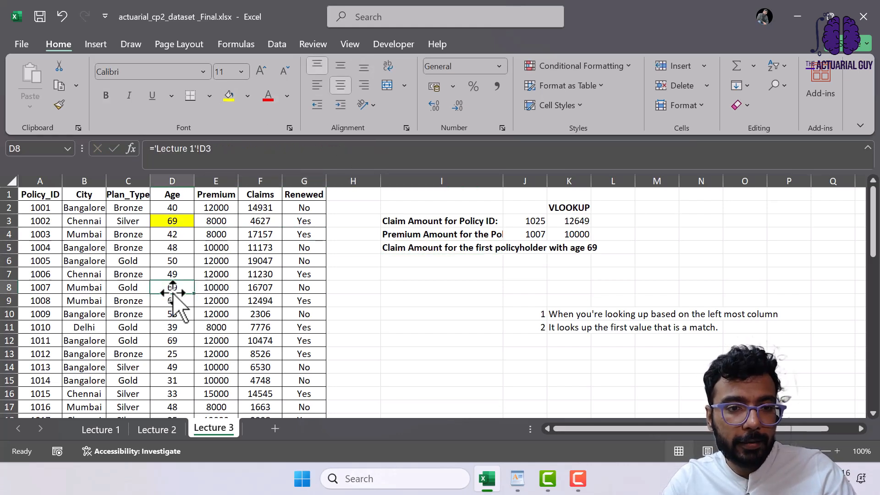
left_click(231, 97)
- Auto-fit column I to the question text and enter 69 as the lookup age in J5
double_click(501, 180)
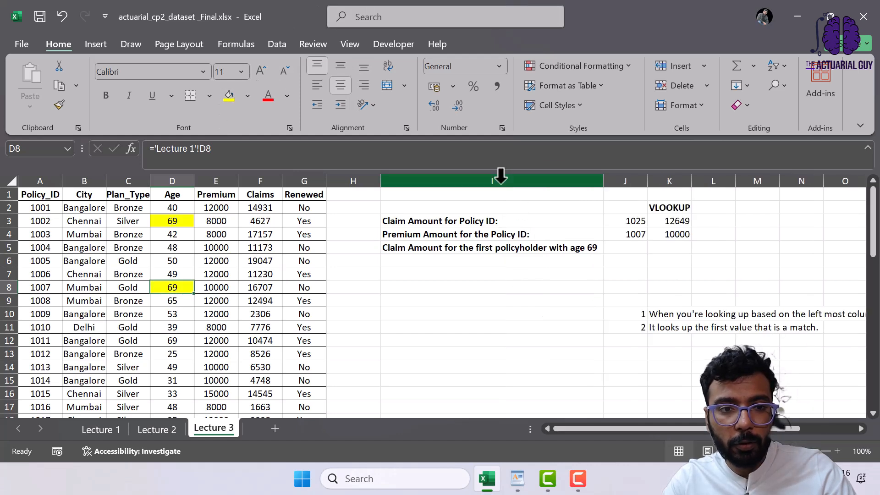
left_click(631, 248)
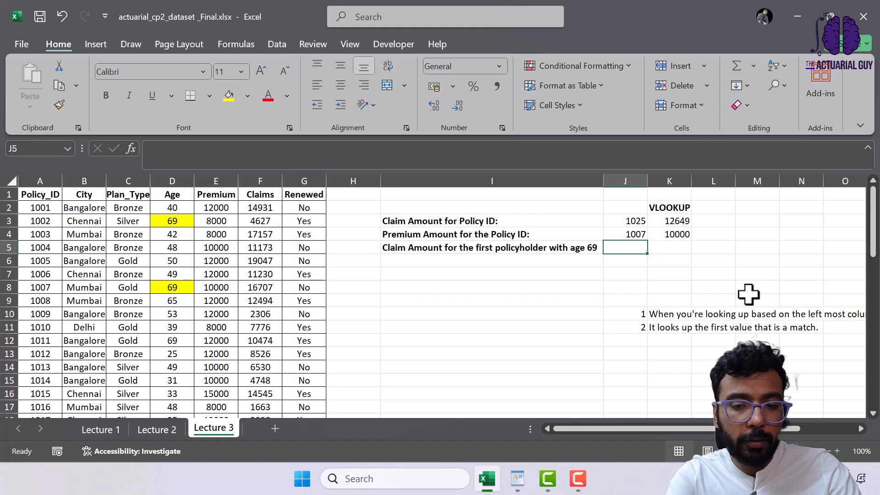
type("69")
key("Return")
key("Up")
- Begin a VLOOKUP formula in K5 that references the Age to Claims columns, D:F
key("Right")
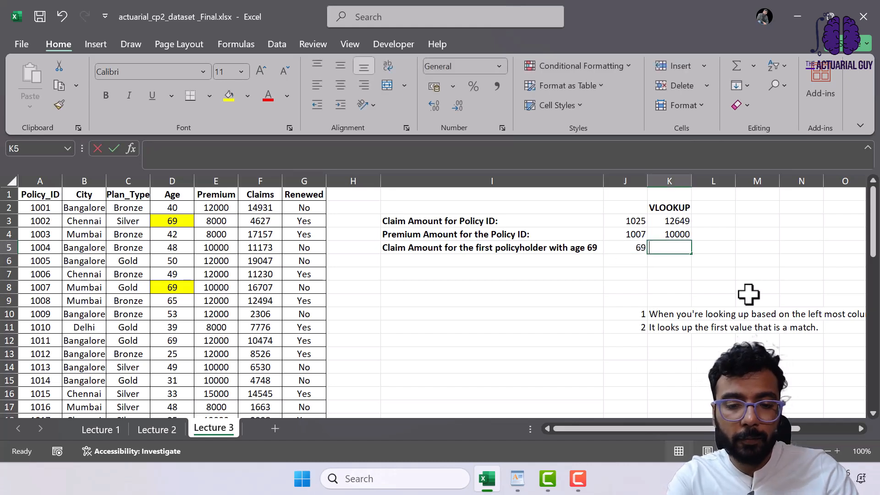
type("=vloo")
key("Tab")
key("Left")
key("Left")
key("Left")
key("Left")
key("Left")
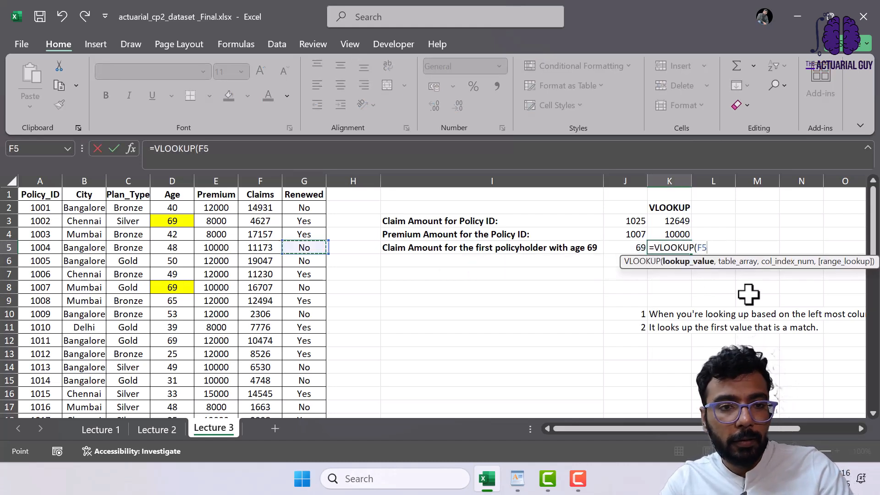
key("Up")
key("Left")
key("Left")
key("Left")
key("Left")
key("Right")
key("Right")
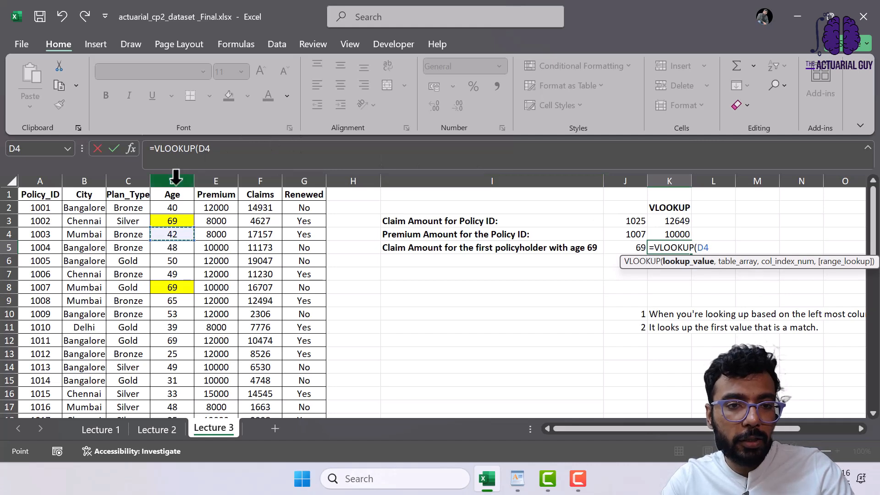
left_click_drag(176, 176, 261, 179)
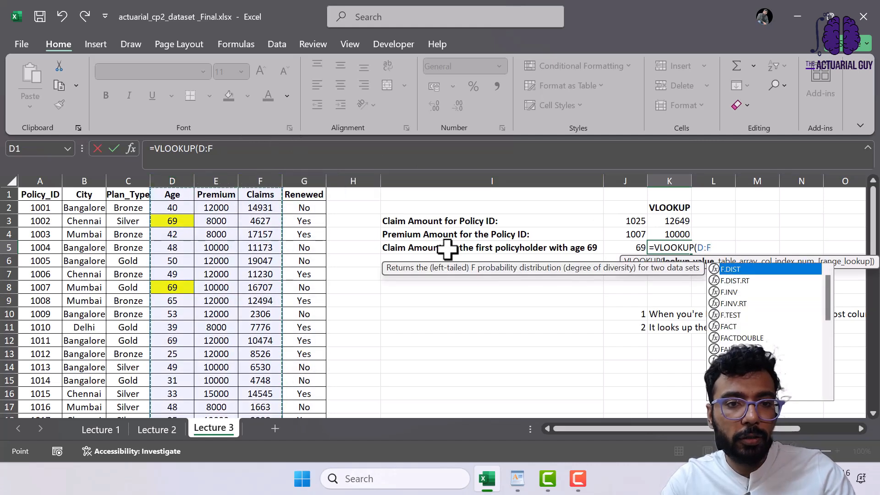
type(",3")
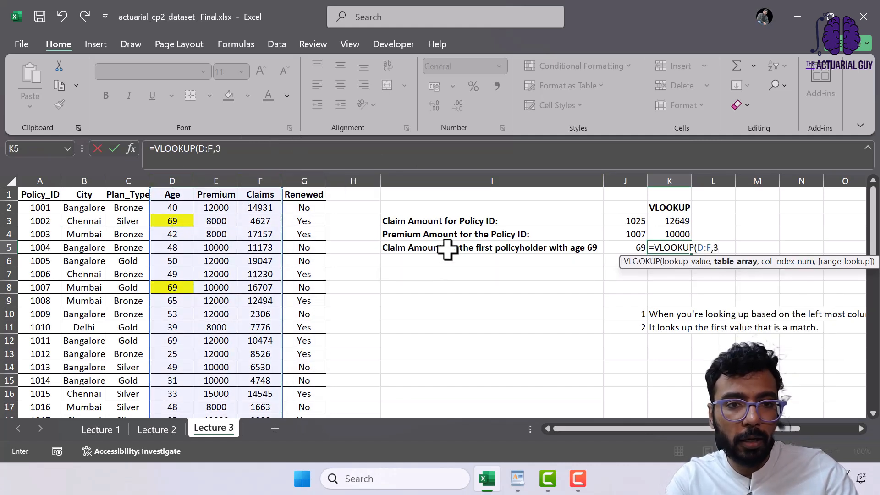
type(",")
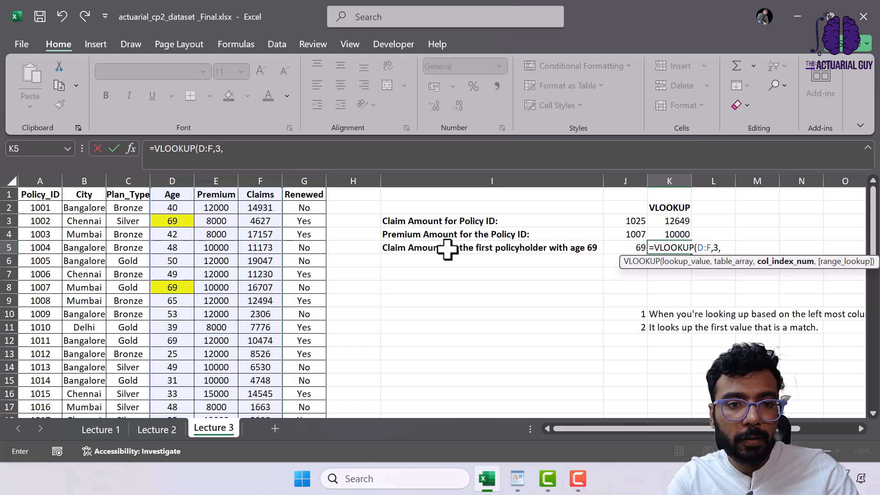
key("BackSpace")
key("BackSpace")
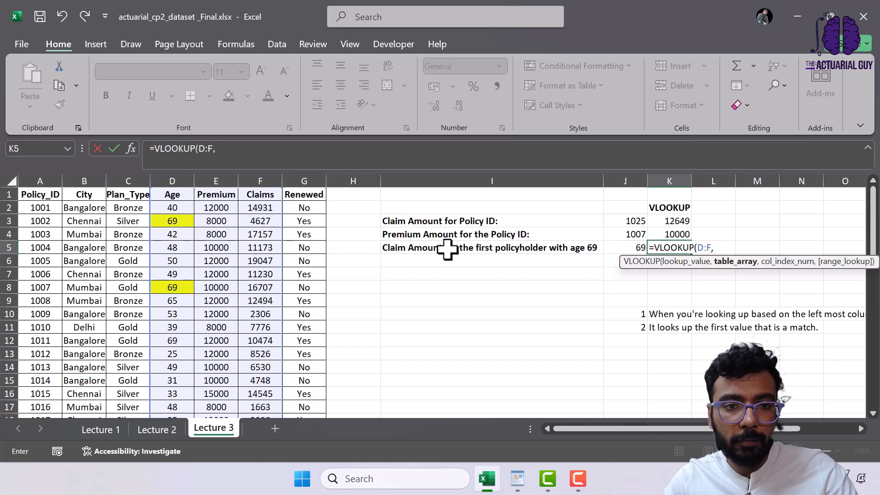
- Insert J5 as the lookup value ahead of D:F and complete the K5 formula as =VLOOKUP(J5,D:F,3,0)
left_click(197, 152)
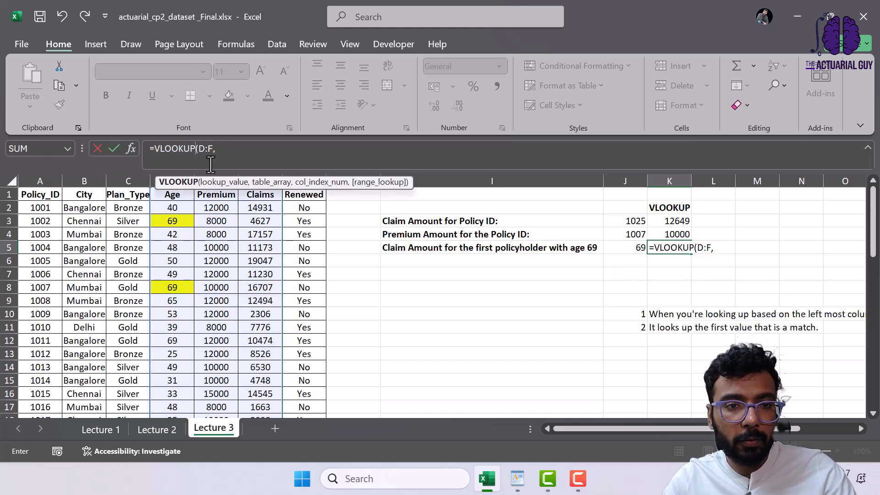
type(",")
key("Left")
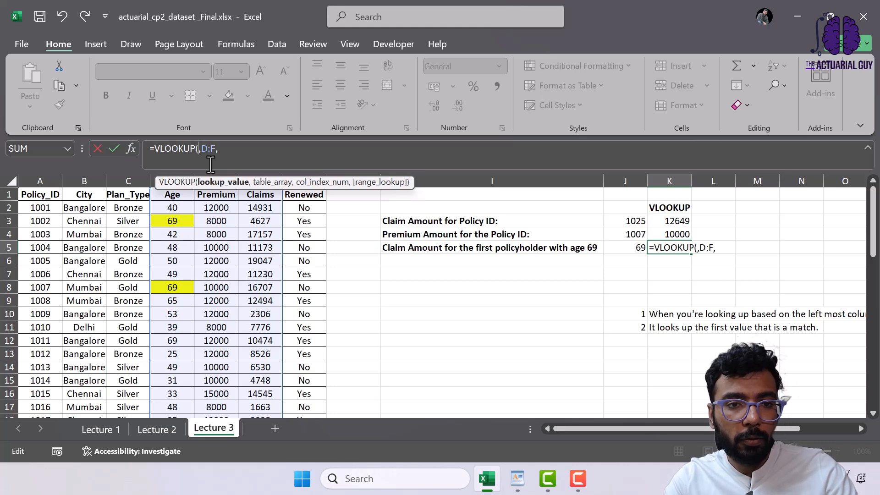
left_click(630, 248)
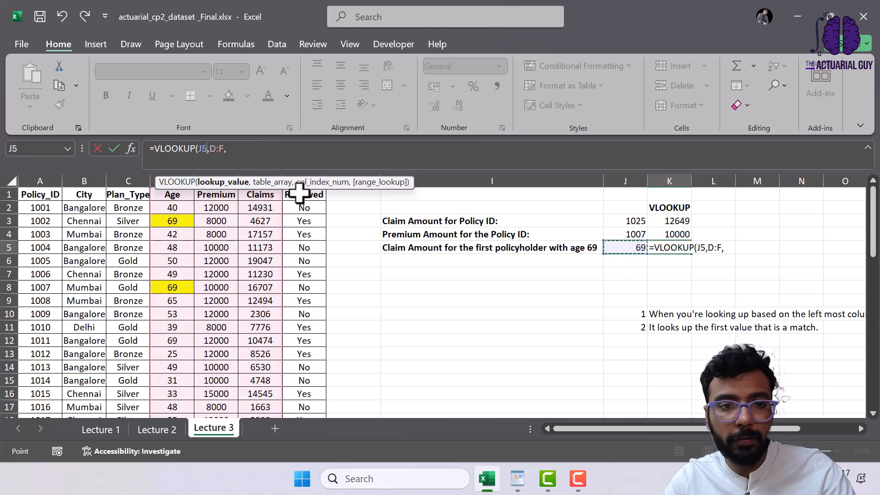
left_click(239, 151)
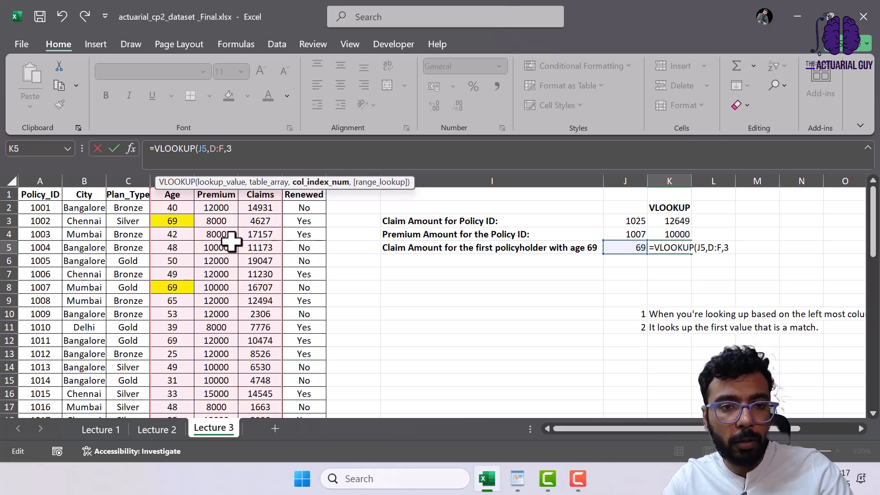
type(",0")
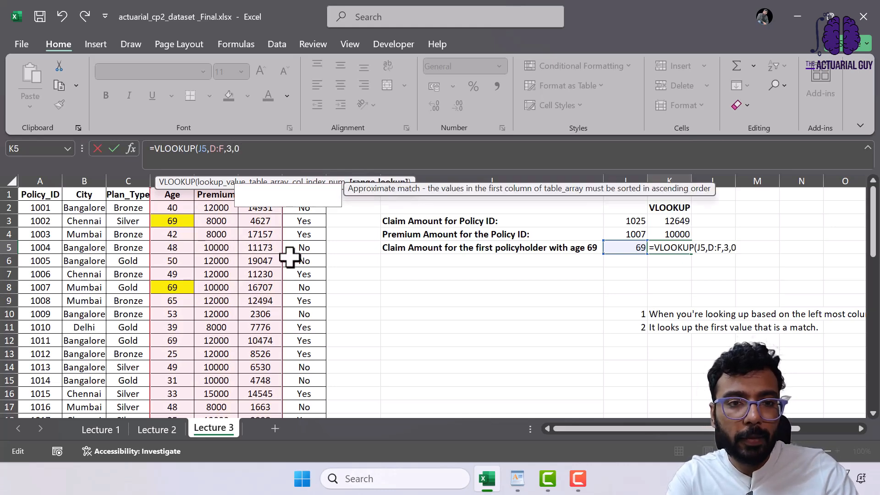
type(")")
key("Return")
key("Up")
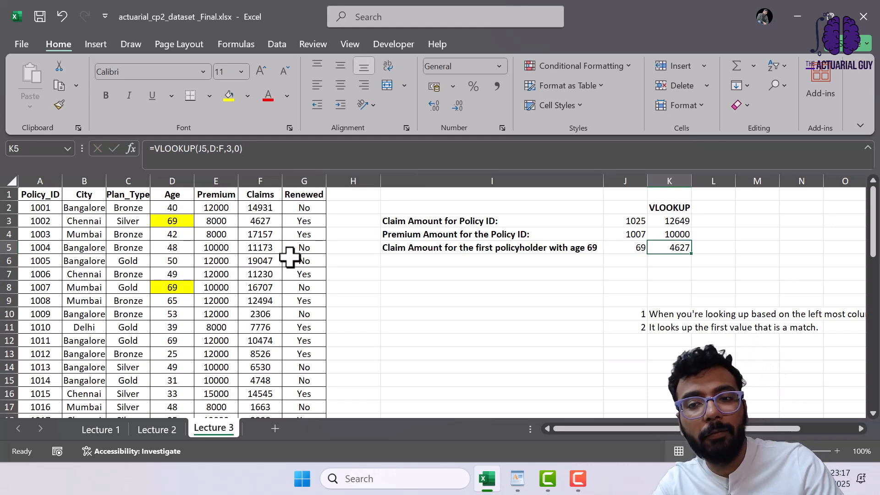
- Examine the Age, Premium and Claims values from the first age 69 record down to row 7
key("Left")
key("Left")
key("Left")
key("Home")
key("Up")
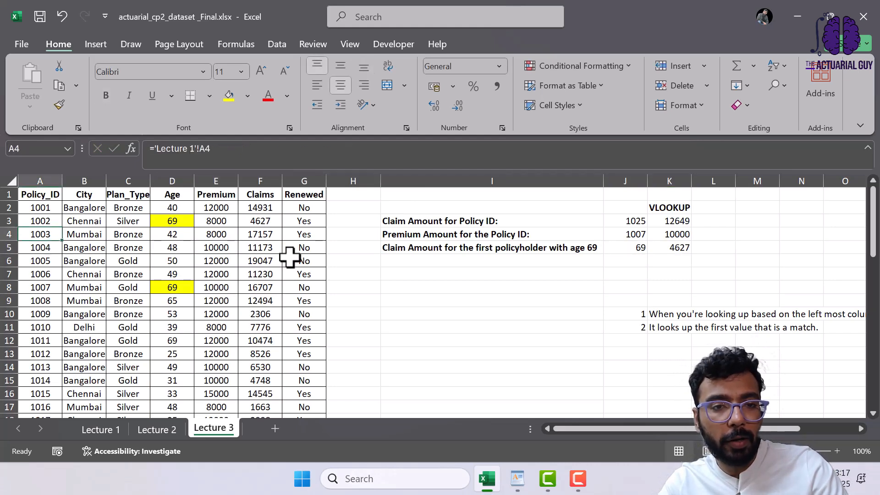
key("Right")
key("Right")
key("Right")
key("Down")
key("Up")
key("Up")
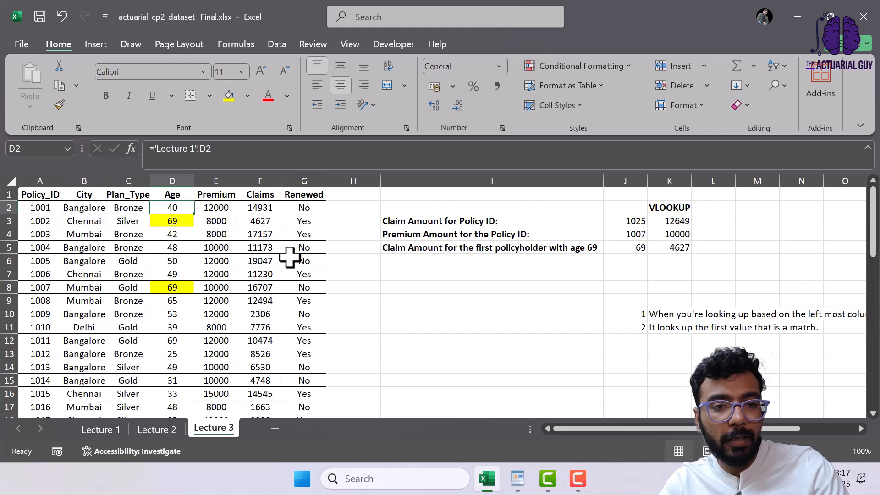
key("shift+Right")
key("shift+Right")
key("shift+Down")
key("shift+Down")
key("shift+Down")
key("shift+Down")
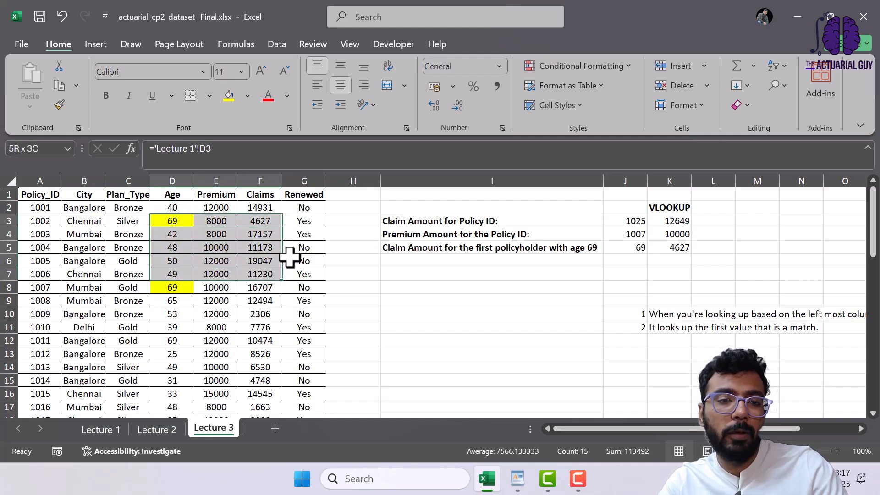
- Fill the Age to Claims cells of the other two age 69 records, D8:F8 and D12:F12, with yellow
key("Up")
key("Down")
key("Down")
key("Down")
key("Down")
key("Down")
key("Down")
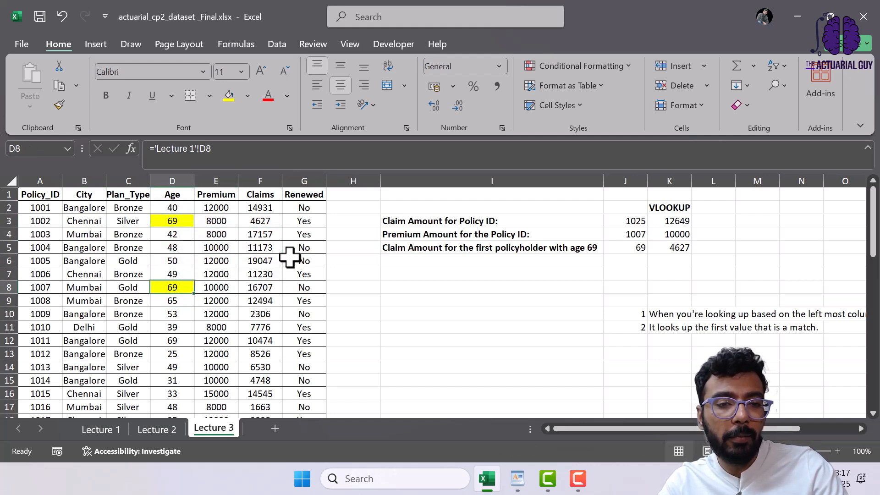
key("shift+Right")
key("shift+Right")
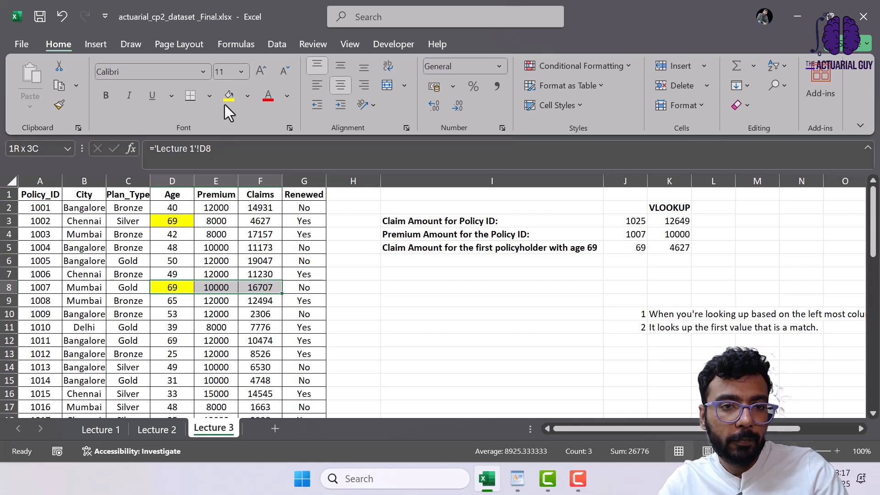
left_click(229, 96)
left_click_drag(173, 340, 256, 340)
left_click(226, 101)
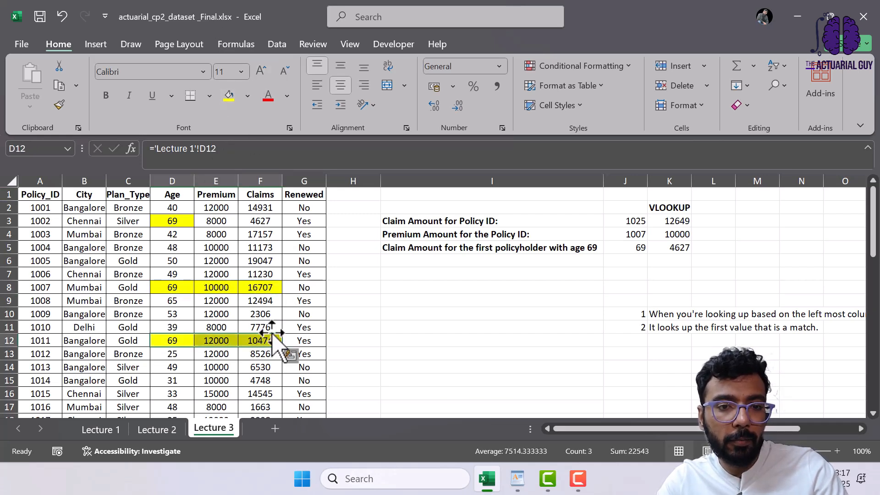
- Review the claim amount in F12 against the first-match note in K11
left_click(273, 300)
left_click(277, 340)
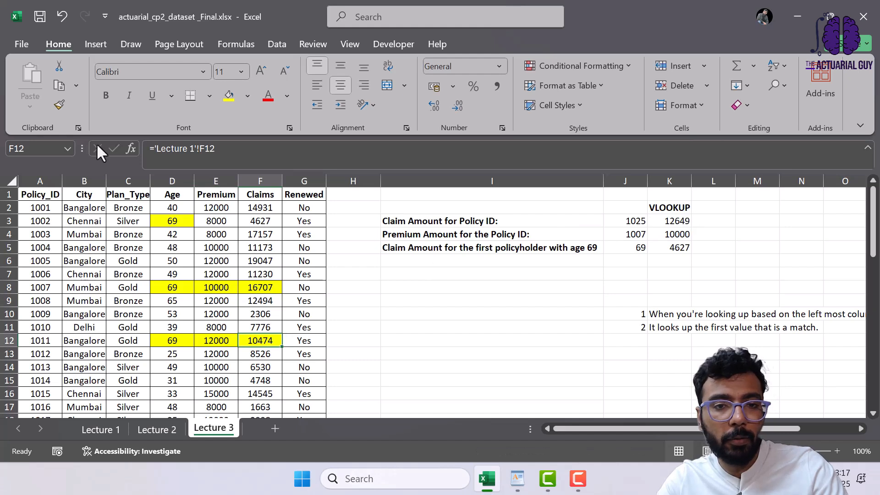
left_click(656, 330)
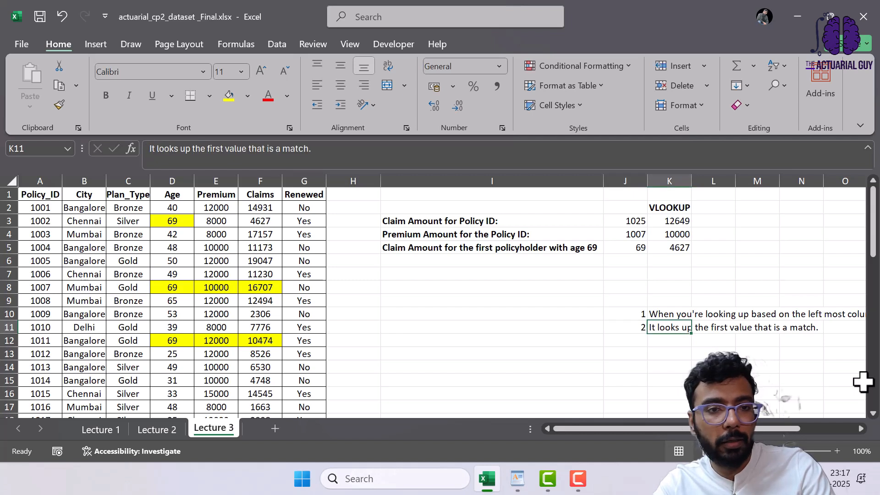
- Review the two VLOOKUP notes in K10:K11 on leftmost-column lookup and first match
key("Right")
key("Left")
key("Up")
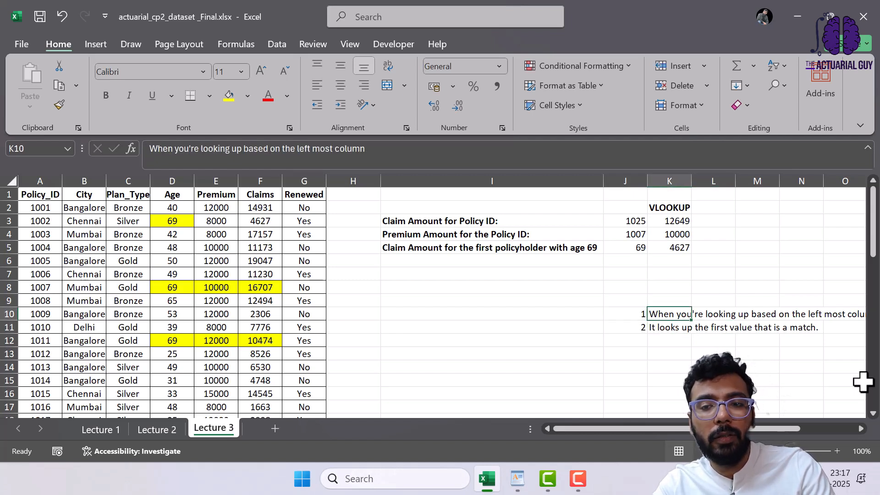
key("Down")
key("Down")
key("Down")
key("Down")
key("Down")
key("Down")
key("Down")
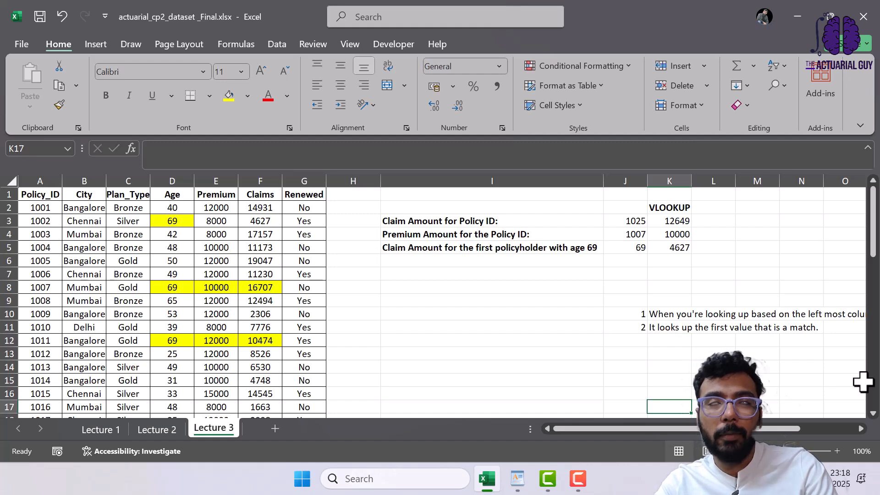
- Copy the entire columns A:F, from Policy_ID to Claims
key("Left")
key("Home")
key("Up")
key("Up")
key("Up")
key("Up")
key("Up")
key("Up")
key("Up")
key("Up")
key("Up")
key("Up")
key("Up")
key("Up")
key("Up")
key("Up")
key("Up")
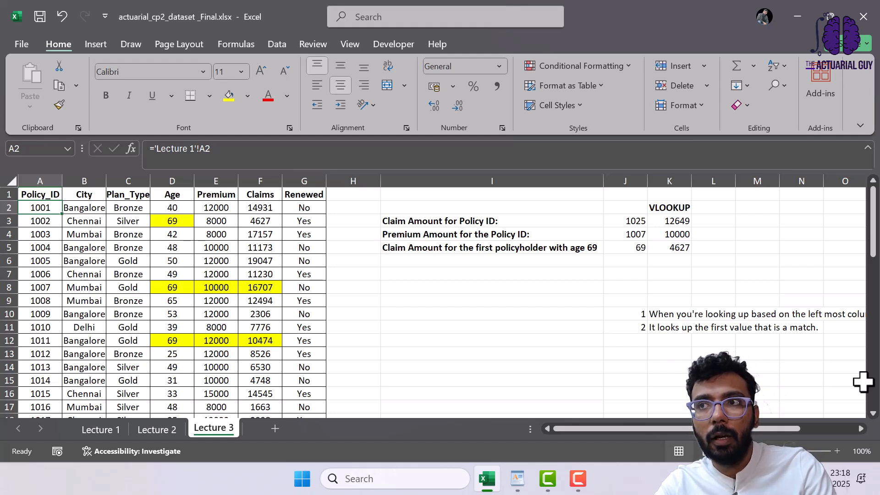
key("Right")
key("Left")
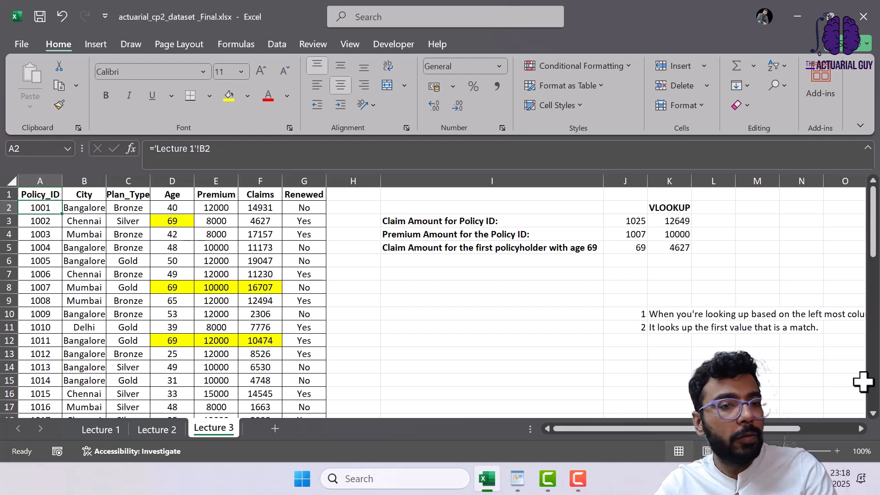
key("Up")
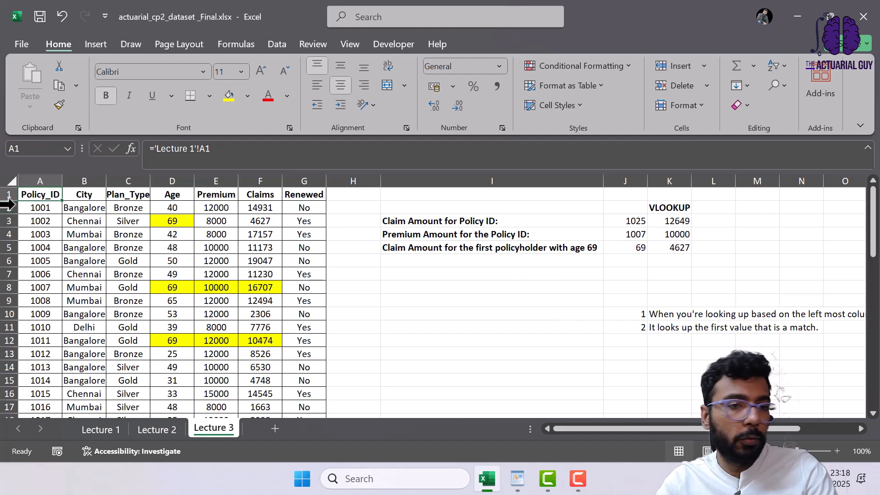
left_click(50, 176)
left_click_drag(53, 181, 260, 181)
key("ctrl+c")
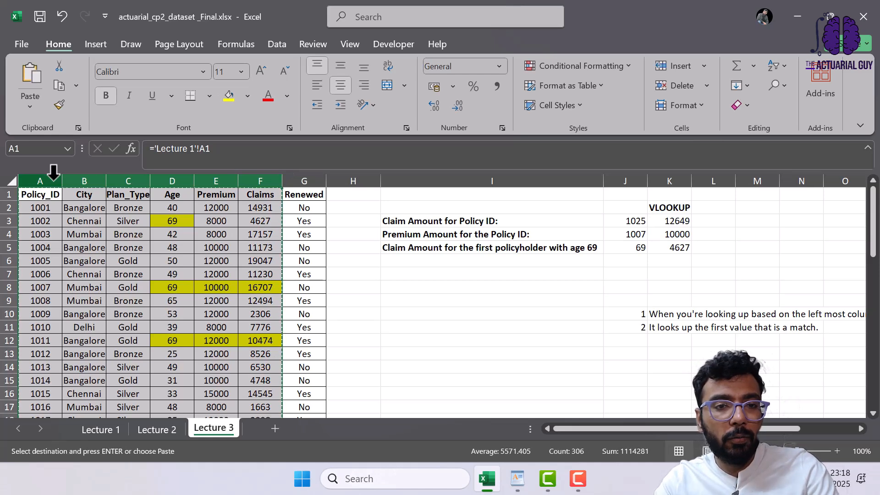
- Try to paste the copied columns A:F at Q1 with the Transpose option of Paste Special
left_click(403, 309)
key("Right")
key("Right")
key("Right")
key("Right")
key("Right")
key("Right")
key("Right")
key("Right")
key("Right")
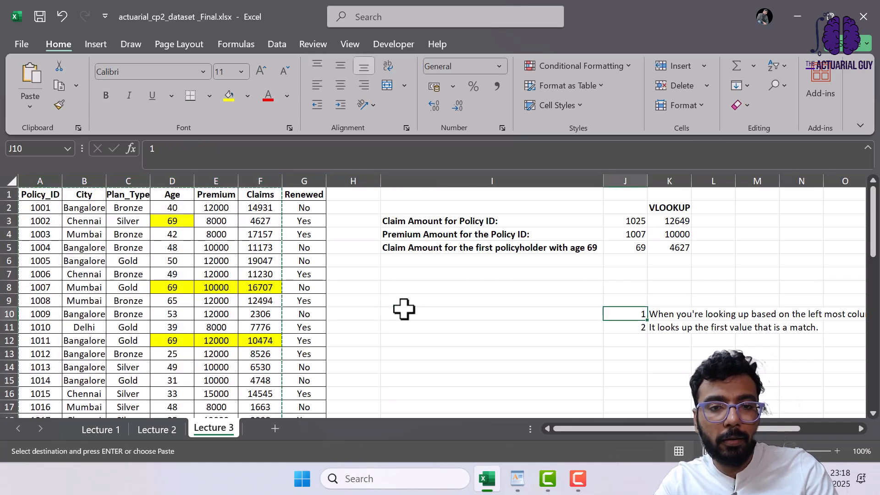
key("Up")
key("Up")
key("Up")
key("Up")
key("Up")
key("Up")
key("Up")
key("Up")
key("Up")
key("Left")
key("Right")
key("Right")
key("Right")
key("Right")
key("Right")
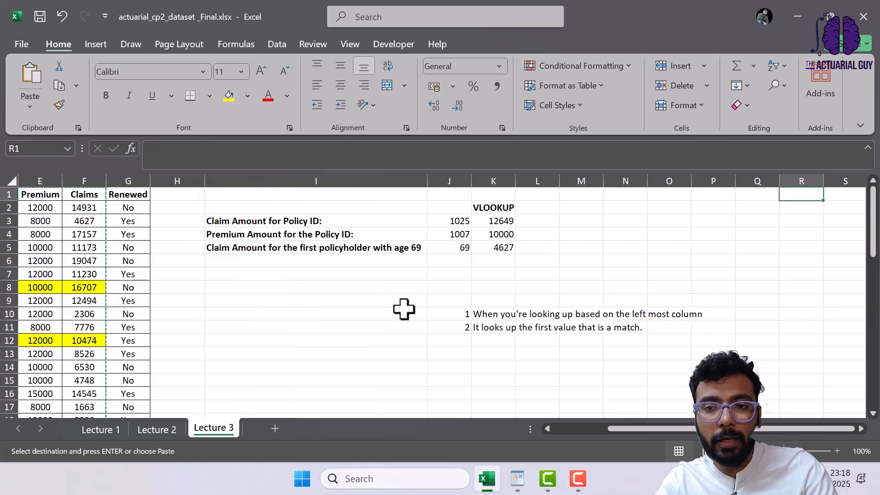
key("Left")
key("Left")
key("Left")
key("Left")
key("Left")
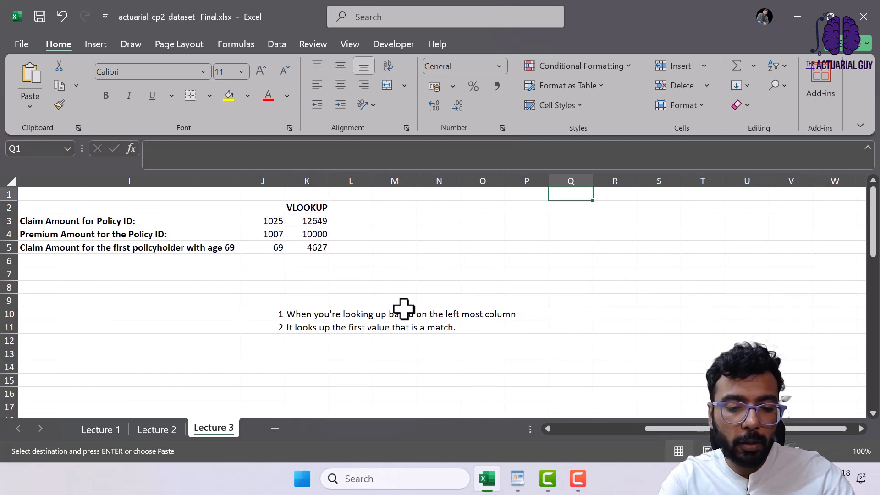
key("ctrl+alt+v")
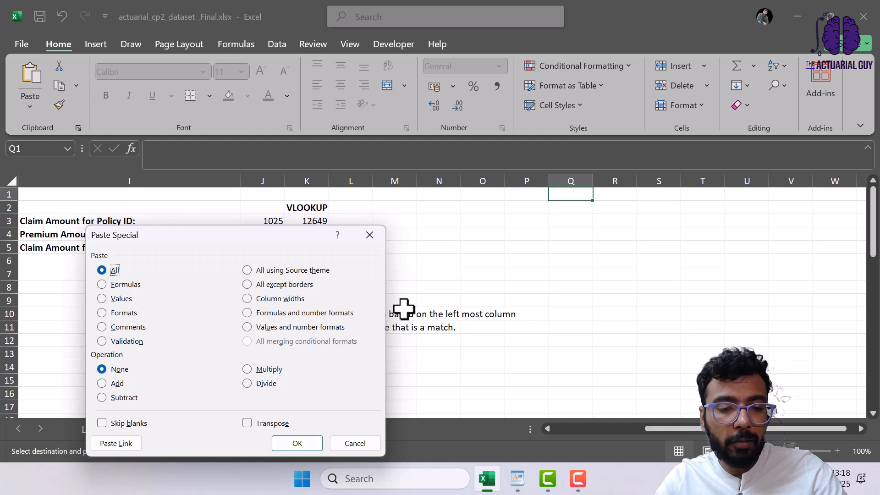
left_click(270, 424)
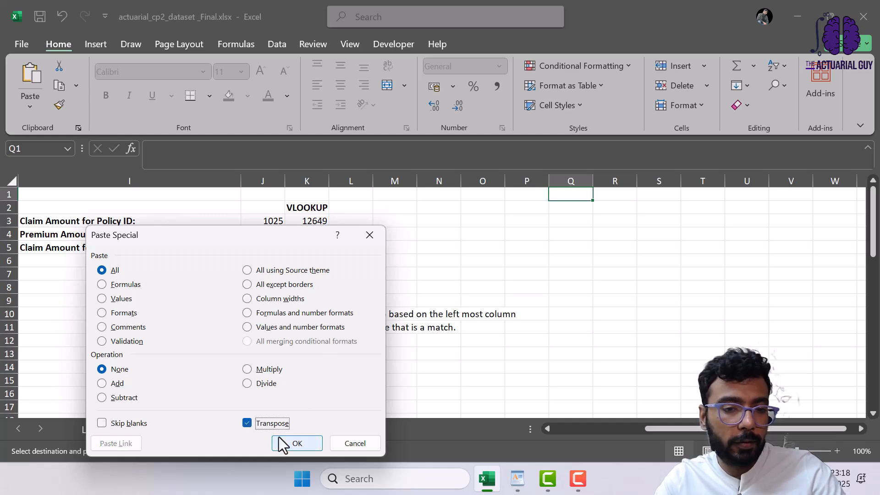
left_click(287, 444)
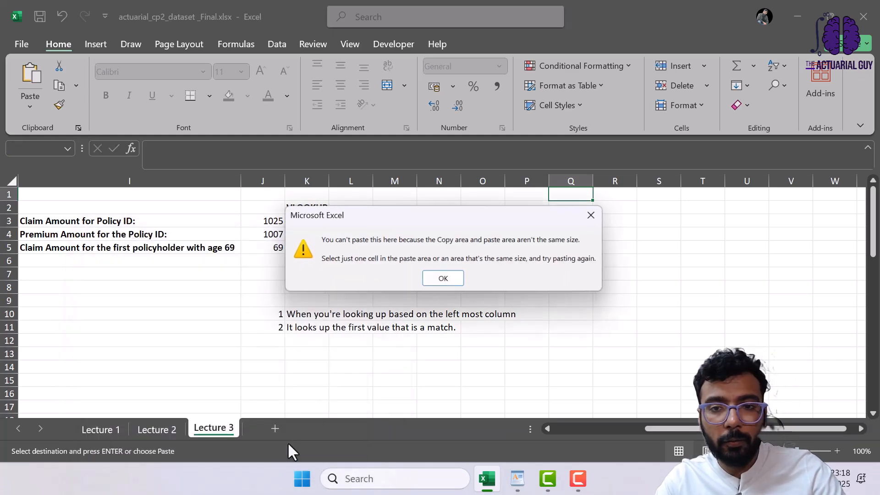
left_click(444, 280)
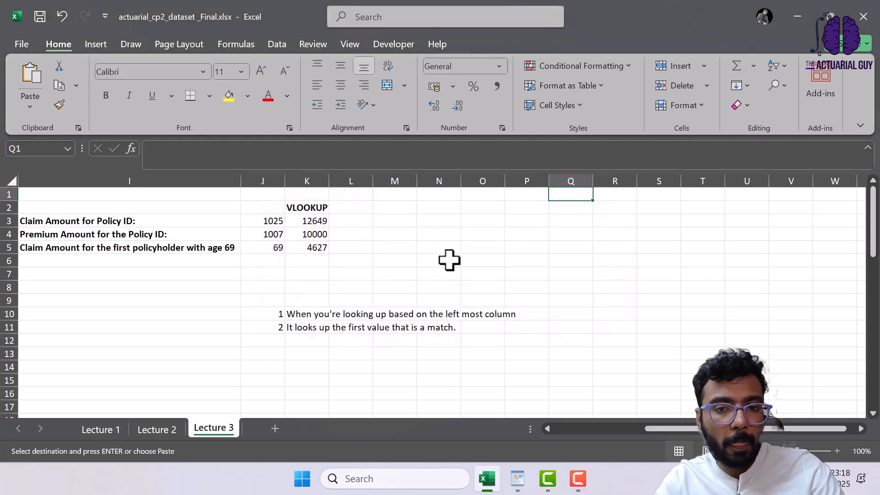
- Copy the Policy_ID to Premium records in A1:E51 instead of whole columns
key("Left")
key("Left")
key("Left")
key("Left")
key("Left")
key("Left")
key("Left")
key("Left")
key("Left")
key("Left")
key("Left")
key("Left")
key("Left")
key("Left")
key("Left")
key("Left")
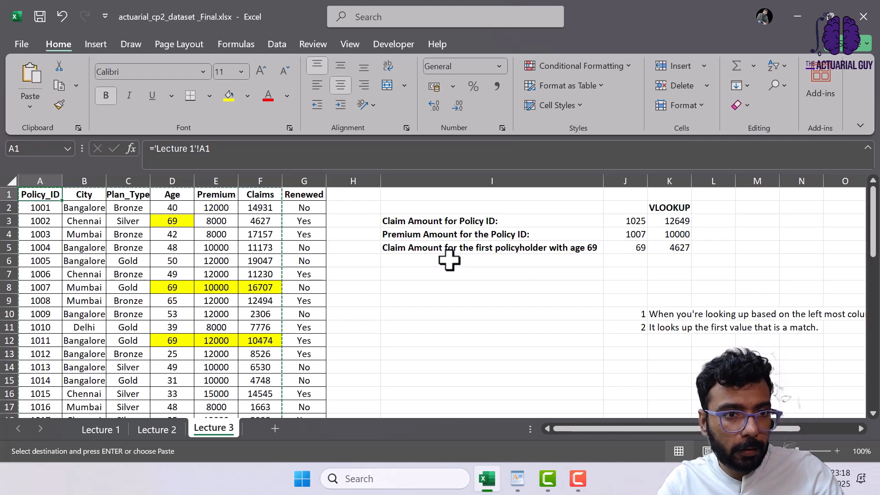
key("shift+Right")
key("shift+Right")
key("shift+Right")
key("ctrl+shift+Down")
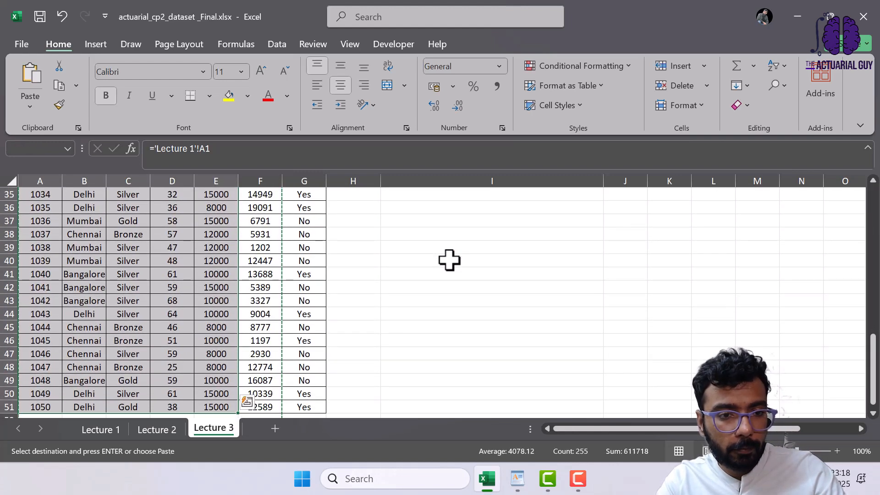
key("ctrl+q")
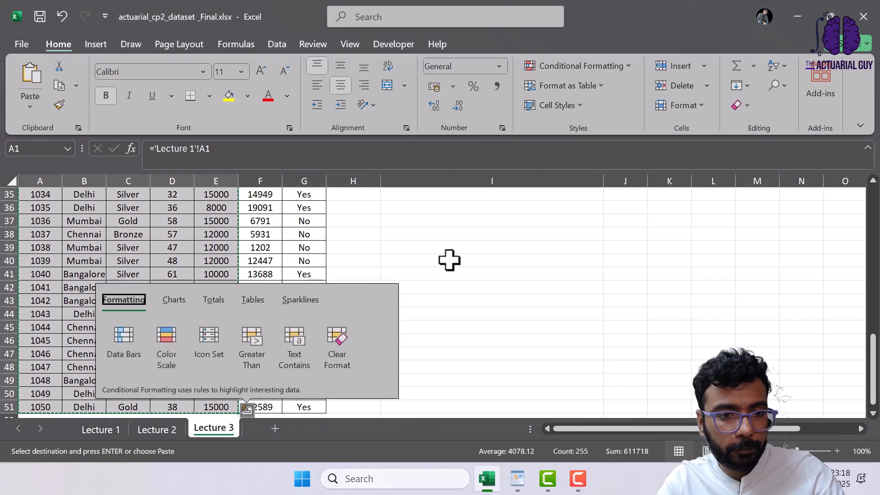
left_click(138, 199)
key("Escape")
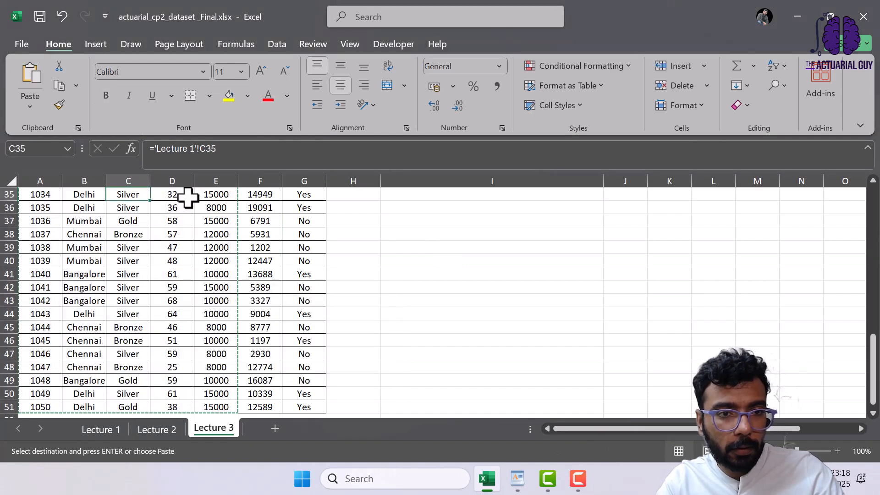
key("ctrl+Up")
key("Right")
key("Right")
key("Right")
key("Right")
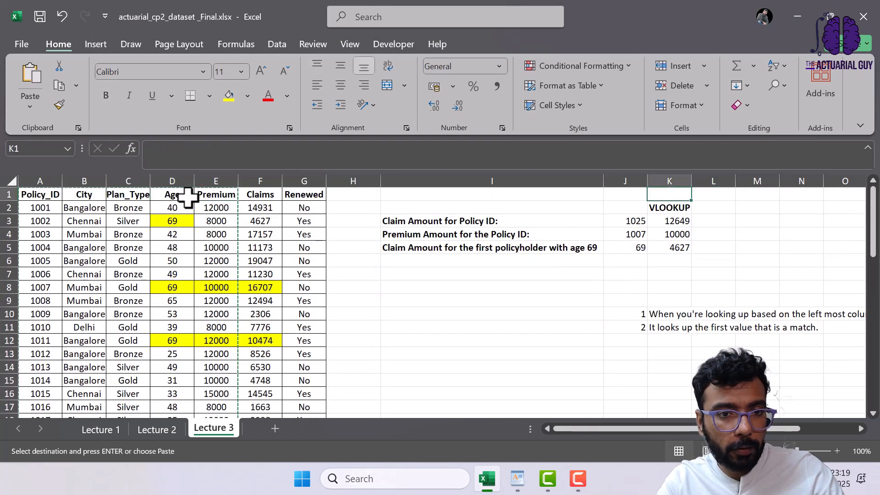
- Copy the policy data range A1:F51, from the Policy_ID header to the last Claims value
key("ctrl+Left")
key("shift+Right")
key("ctrl+shift+Down")
key("shift+Right")
key("shift+Right")
key("shift+Right")
key("shift+Right")
key("shift+Right")
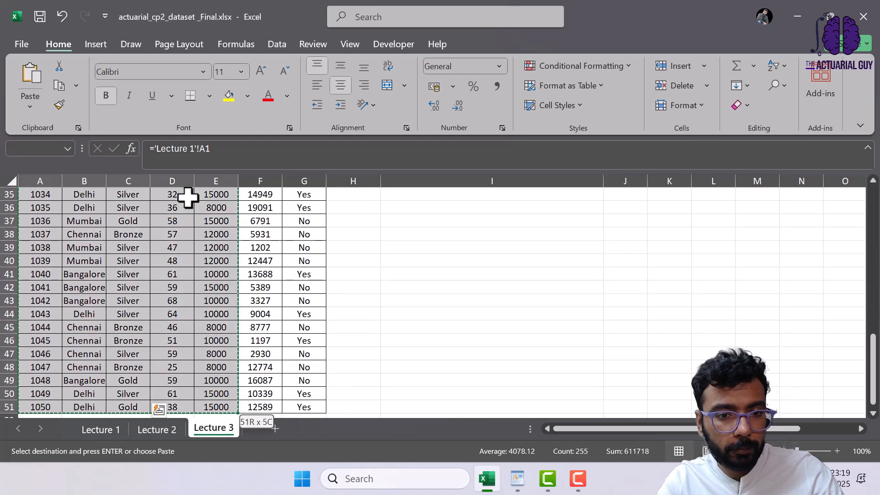
- Paste the copied policy data at S1 with all contents and formatting, transposed into a horizontal table
key("ctrl+Home")
key("Right")
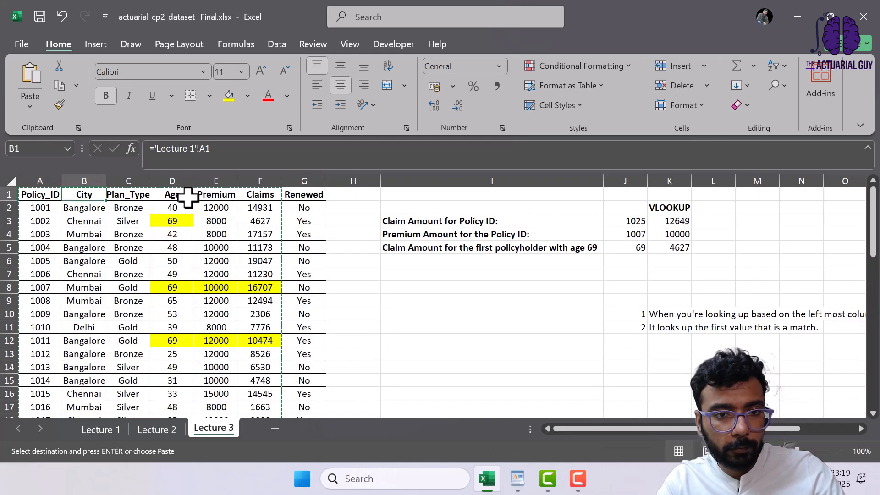
key("ctrl+Right")
key("Right")
key("Right")
key("Right")
key("Right")
key("Right")
key("Right")
key("Right")
key("Right")
key("Right")
key("Right")
key("Right")
key("Right")
key("Right")
key("Right")
key("Right")
key("Right")
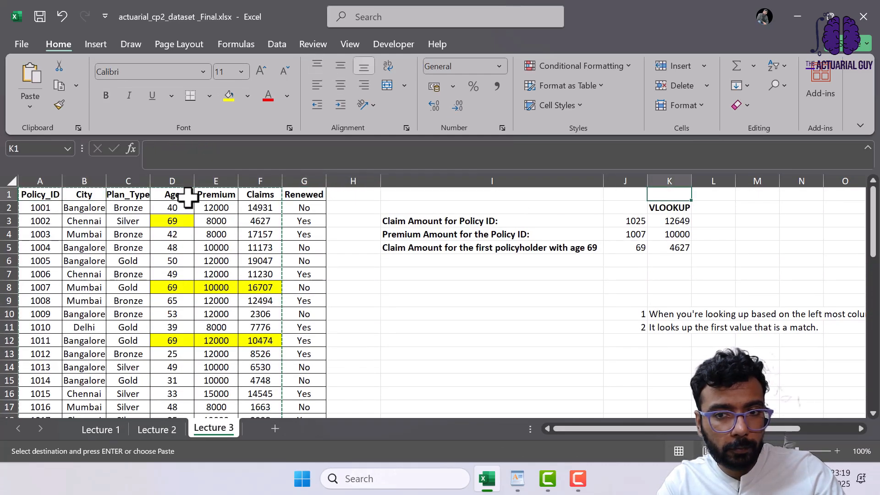
key("Left")
key("Left")
key("Left")
key("Left")
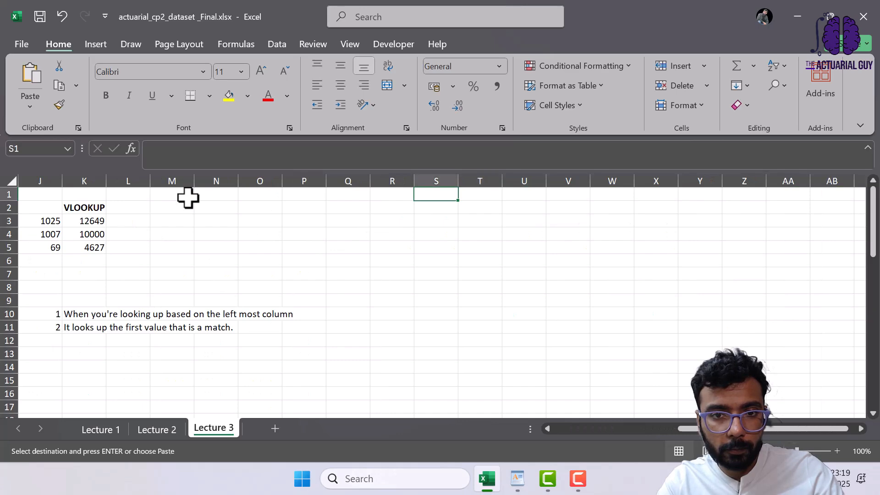
key("ctrl+alt+v")
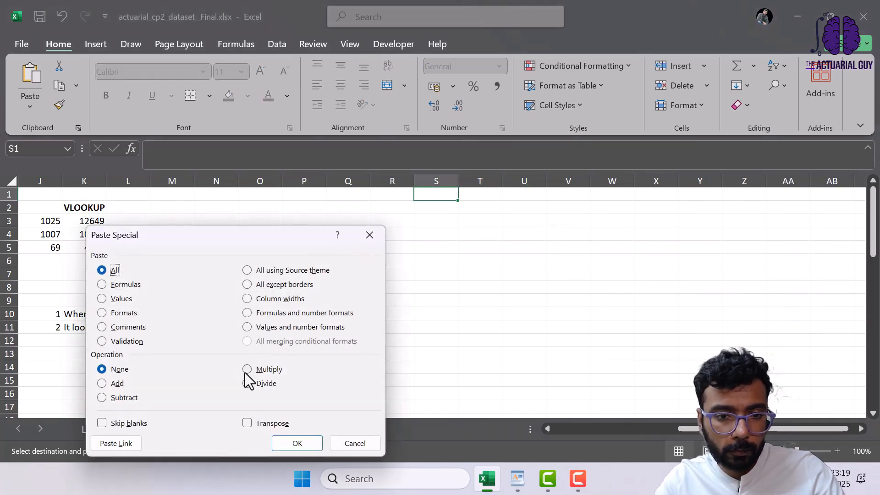
left_click(264, 428)
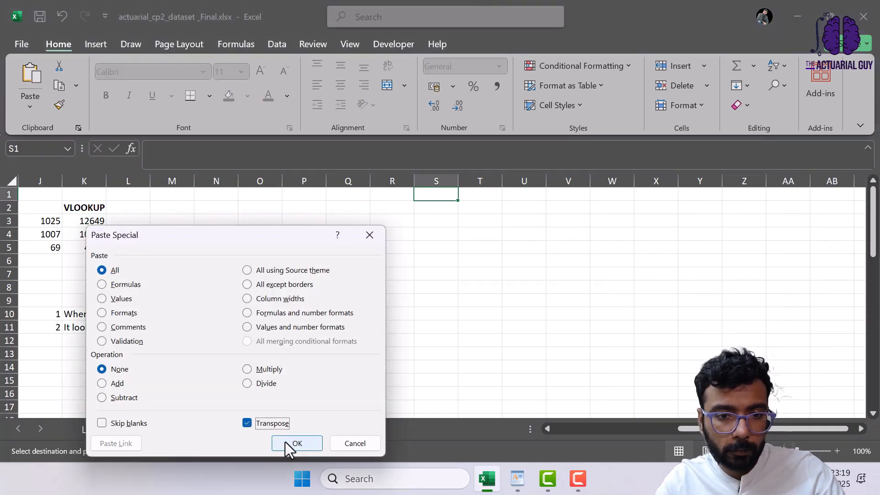
left_click(284, 441)
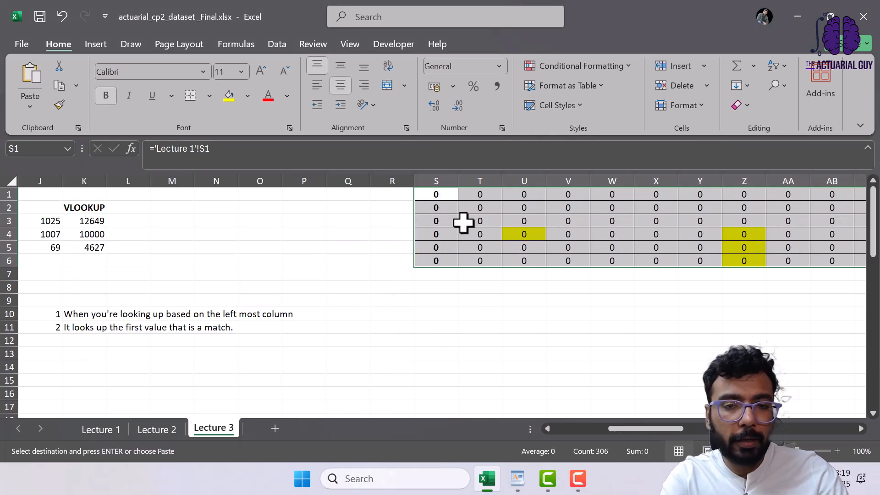
- Paste the copied data over the table starting at S1 as transposed values only
key("ctrl+alt+v")
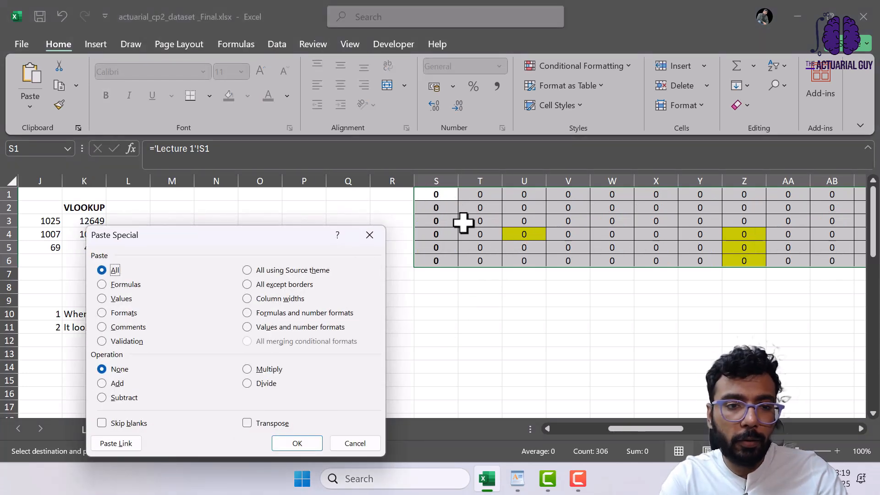
left_click(118, 299)
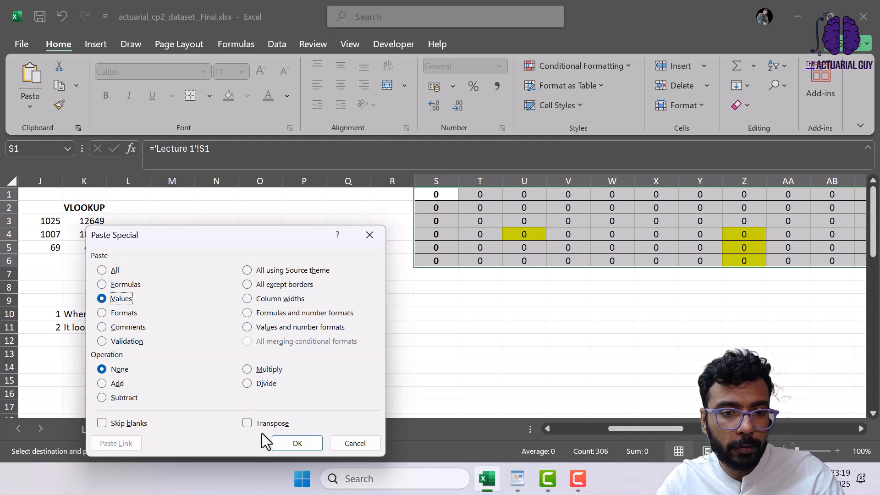
left_click(299, 445)
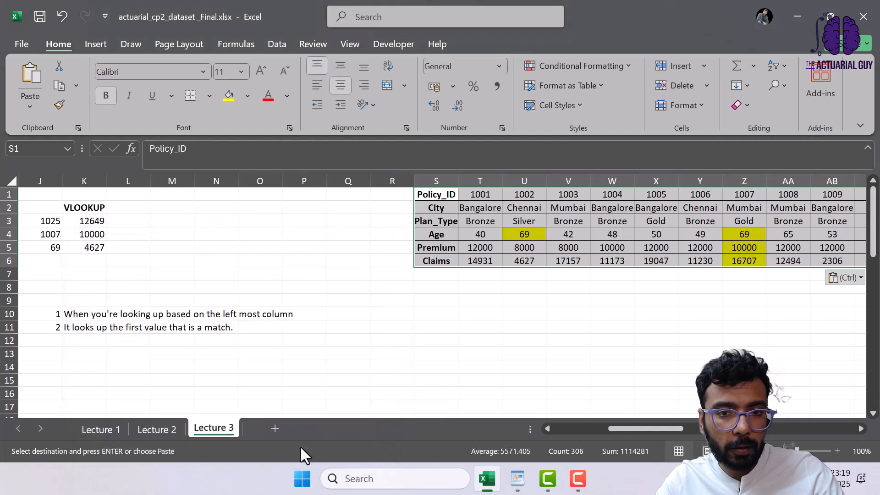
- Examine the transposed policy records along the Age row, moving right from V4
left_click_drag(568, 236, 576, 216)
key("Right")
key("Right")
key("Right")
key("Right")
key("Right")
key("Right")
key("Right")
key("Right")
key("Right")
key("Right")
key("Right")
key("Right")
key("Right")
key("Right")
key("Right")
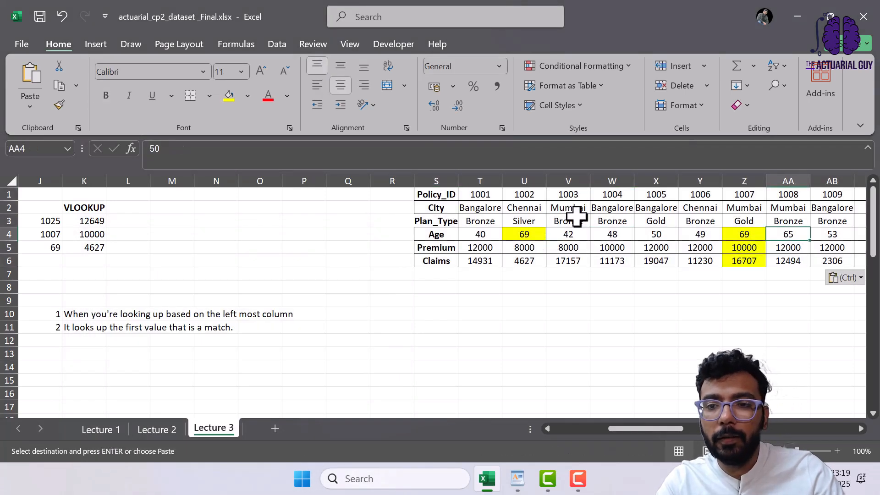
- Go back along row 4 to column A to view the original vertical policy table beside the lookup results
key("Left")
key("Left")
key("Left")
key("Left")
key("Left")
key("Left")
key("Left")
key("Left")
key("Left")
key("Left")
key("Left")
key("Left")
key("Left")
key("Left")
key("Left")
key("Left")
key("Left")
key("Left")
key("Left")
key("Left")
key("Left")
key("Left")
key("Left")
key("Left")
key("Left")
key("Left")
key("Left")
key("Left")
key("Left")
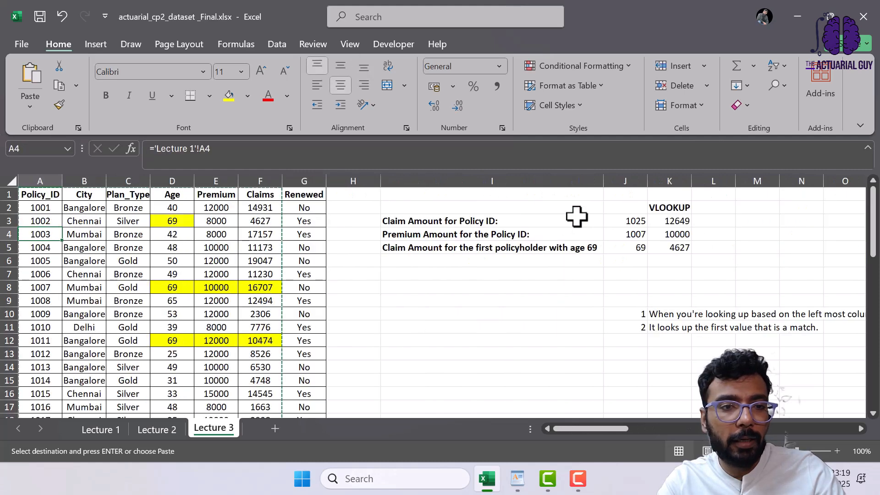
- Examine the transposed table's Policy_ID row, from the policy numbers back to the header cell S1
key("Up")
key("Up")
key("Up")
key("Right")
key("Right")
key("Right")
key("Right")
key("Right")
key("Right")
key("Right")
key("Right")
key("Right")
key("Right")
key("Right")
key("Right")
key("Right")
key("Right")
key("Right")
key("Right")
key("Right")
key("Right")
key("Right")
key("Right")
key("Right")
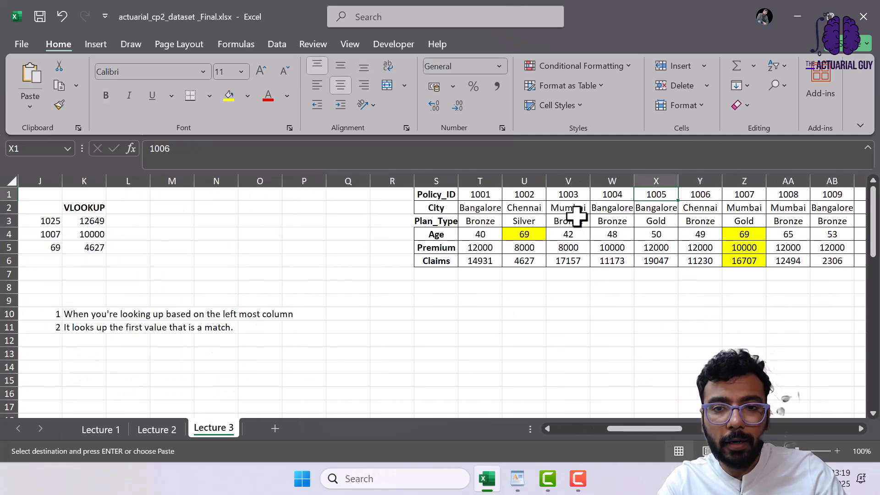
key("Left")
key("Left")
key("Left")
key("Left")
key("Left")
key("Left")
key("Left")
key("Left")
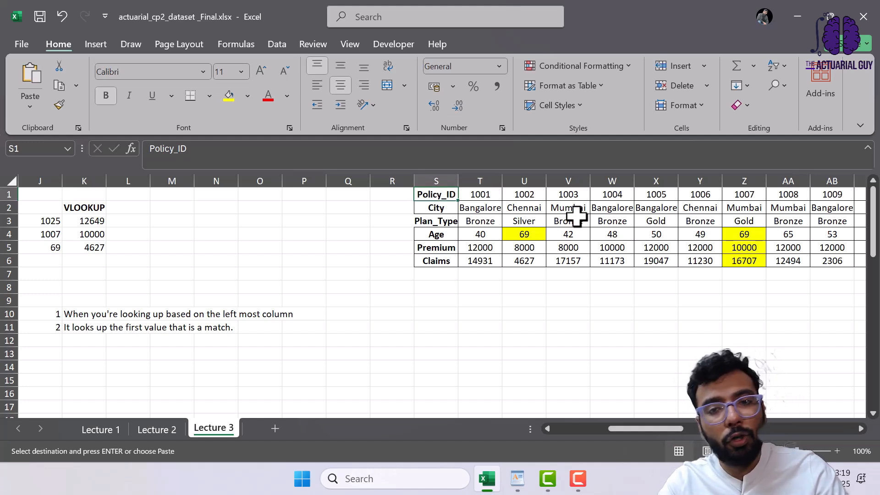
- Review the VLOOKUP formulas for the claim and premium amounts in K3:K4
key("Left")
key("Left")
key("Left")
key("Left")
key("Left")
key("Left")
key("Left")
key("Left")
key("Left")
key("Left")
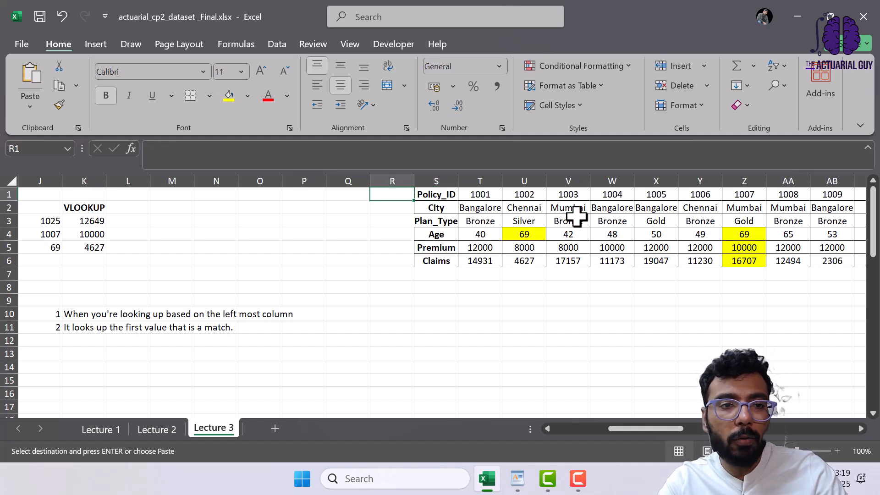
key("Right")
key("Right")
key("Down")
key("Down")
key("Down")
key("Up")
key("shift+Down")
key("shift+Down")
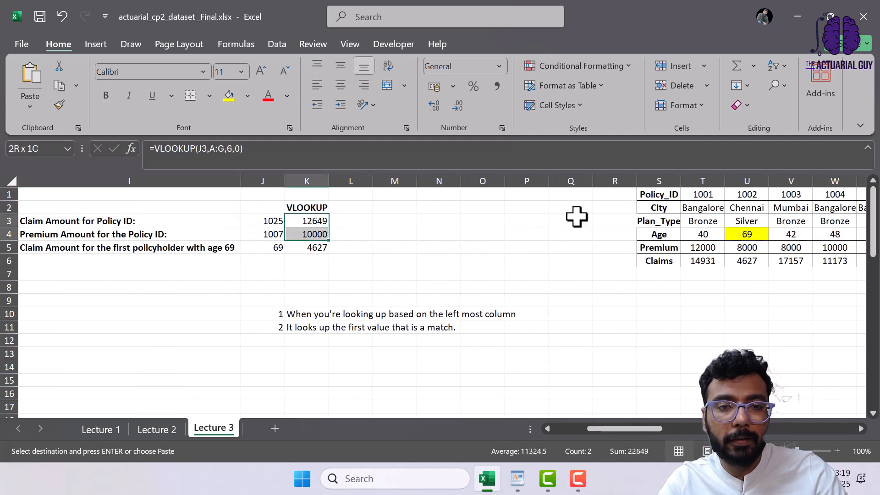
key("shift+Up")
key("shift+Up")
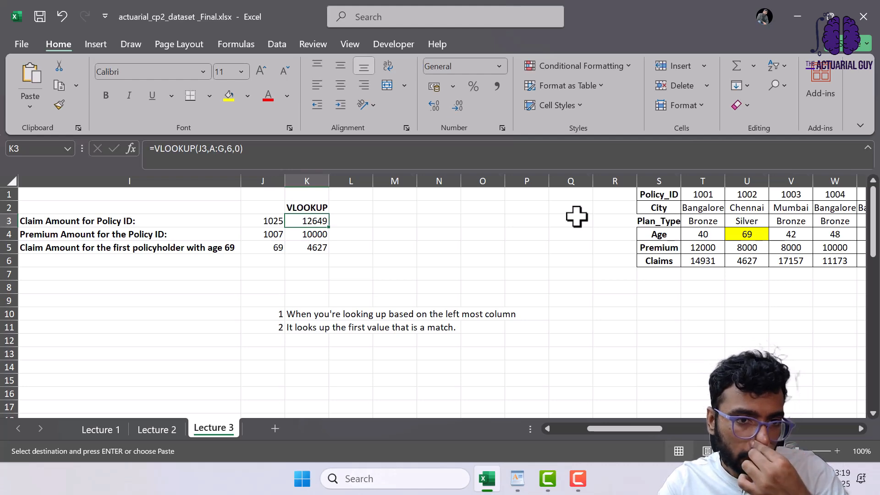
- Start an HLOOKUP formula in L3 that uses the policy ID in J3 as its lookup value
key("Left")
key("Right")
key("Right")
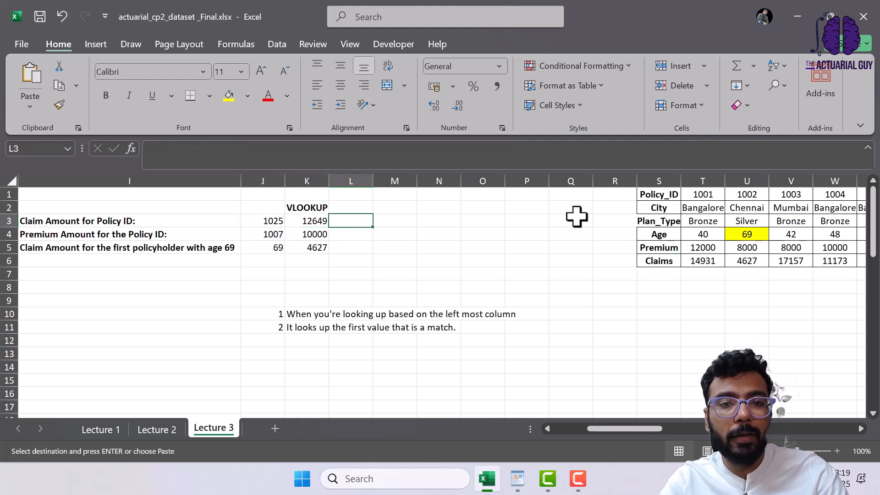
type("=Hloo")
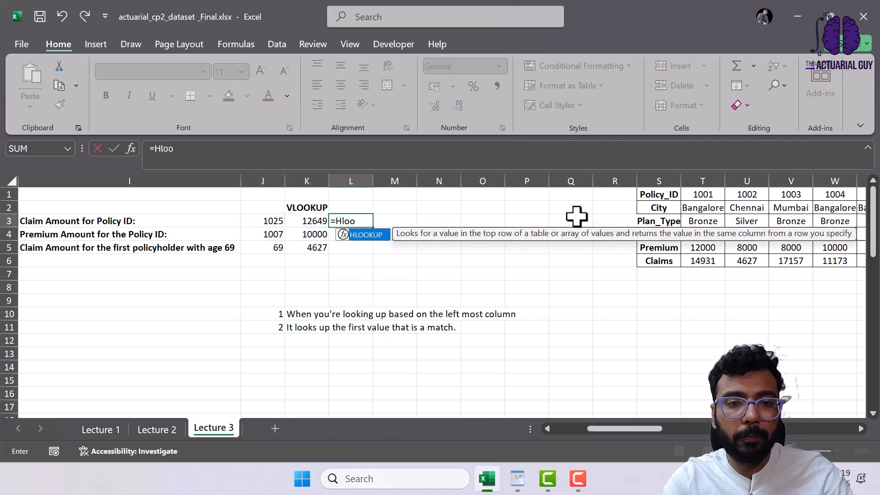
key("Tab")
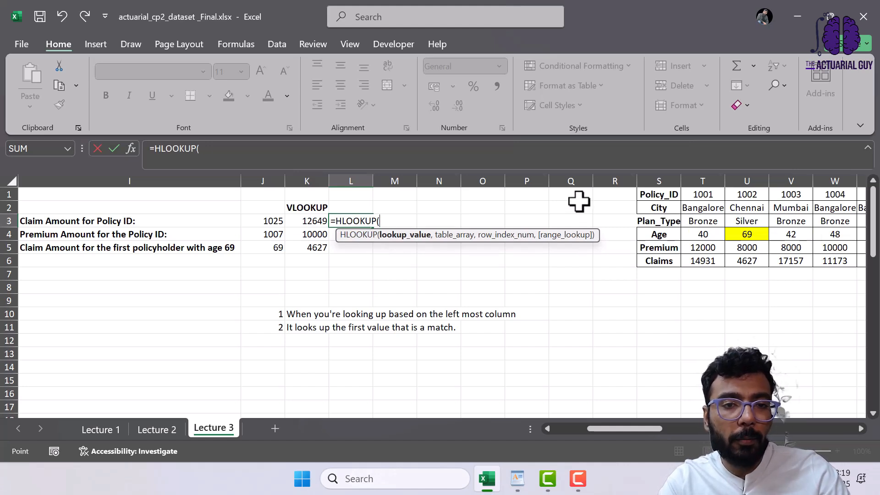
key("Left")
key("Left")
type(",")
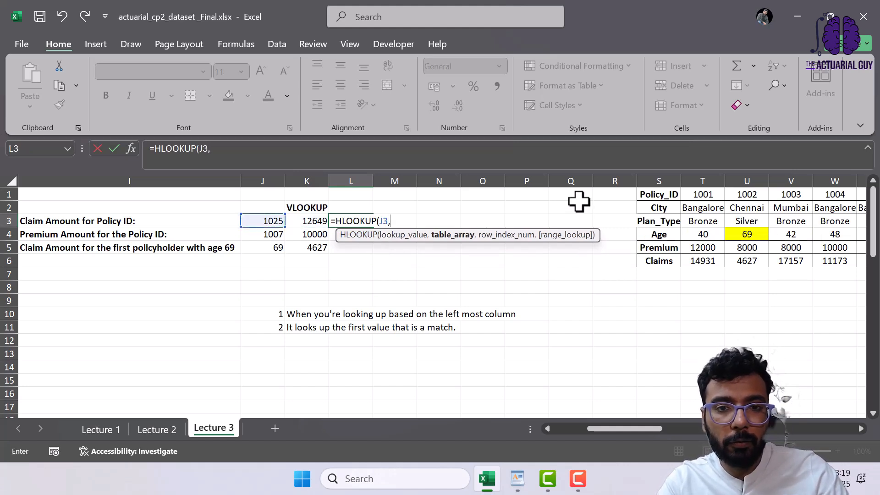
- Set the table array of the L3 HLOOKUP to the whole transposed table, S1:BQ6
key("Right")
key("Right")
key("Right")
key("Right")
key("Right")
key("Right")
key("Right")
key("Up")
key("Up")
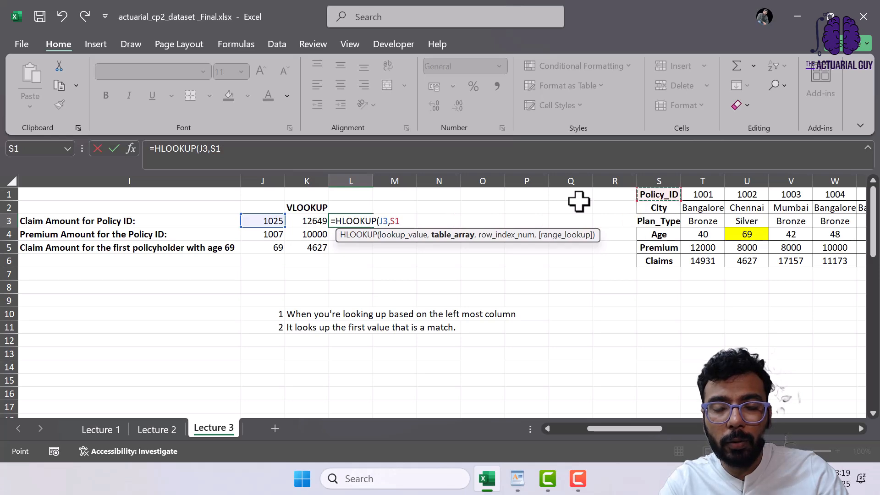
key("ctrl+shift+Down")
key("ctrl+shift+Right")
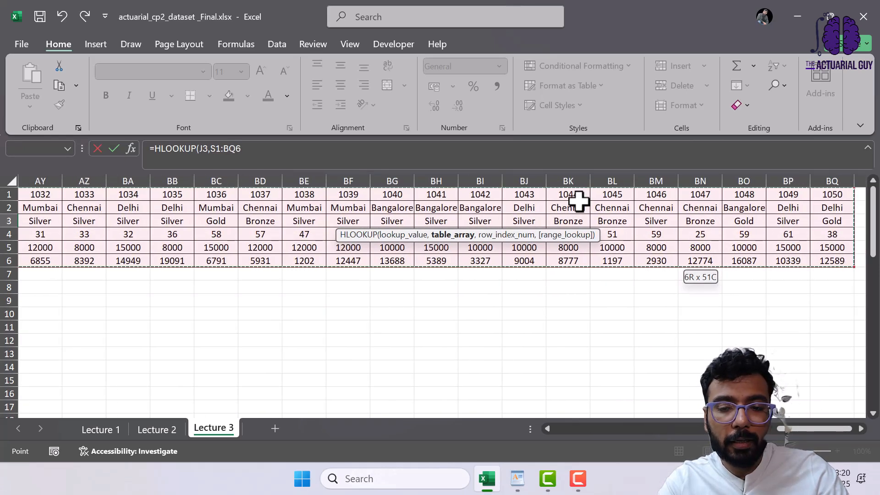
type(",")
key("Left")
key("Left")
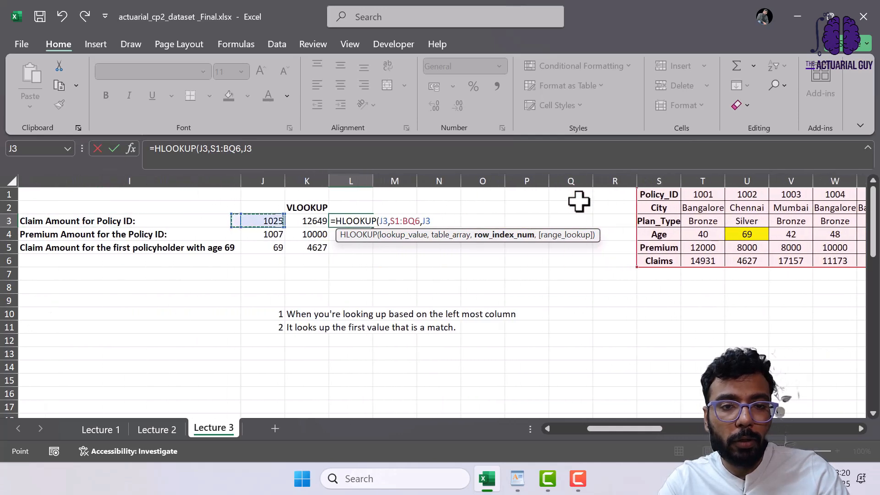
key("BackSpace")
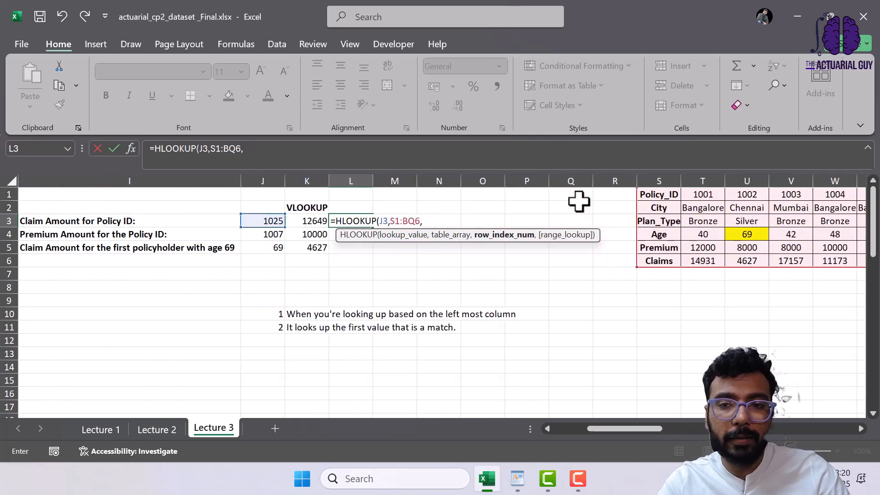
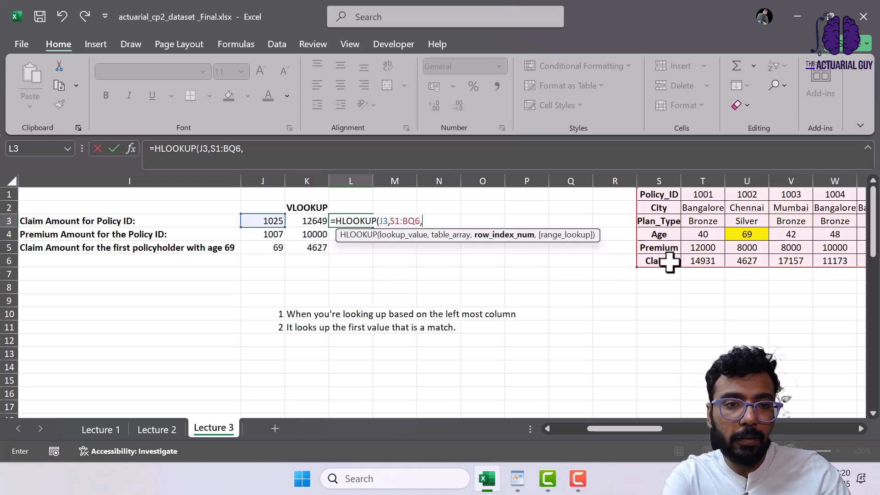
- Complete the L3 HLOOKUP with row index 6 and 0 for an exact match
type(",0")
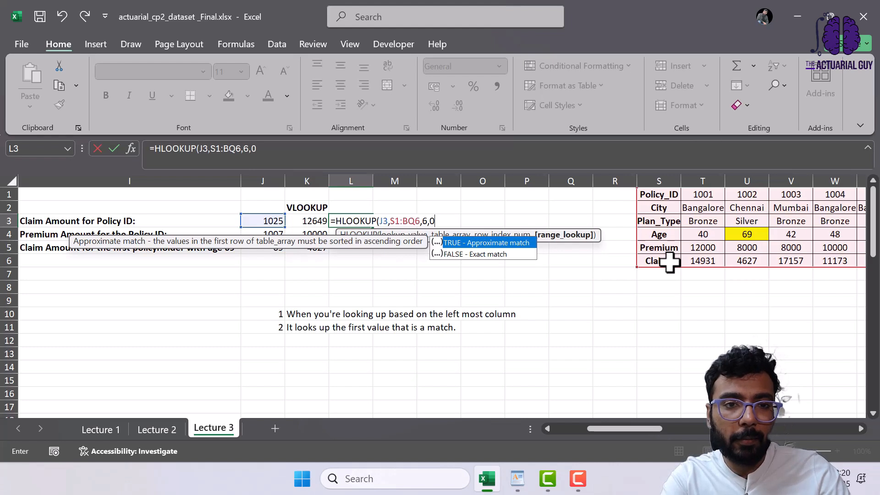
type(")")
key("Return")
key("Up")
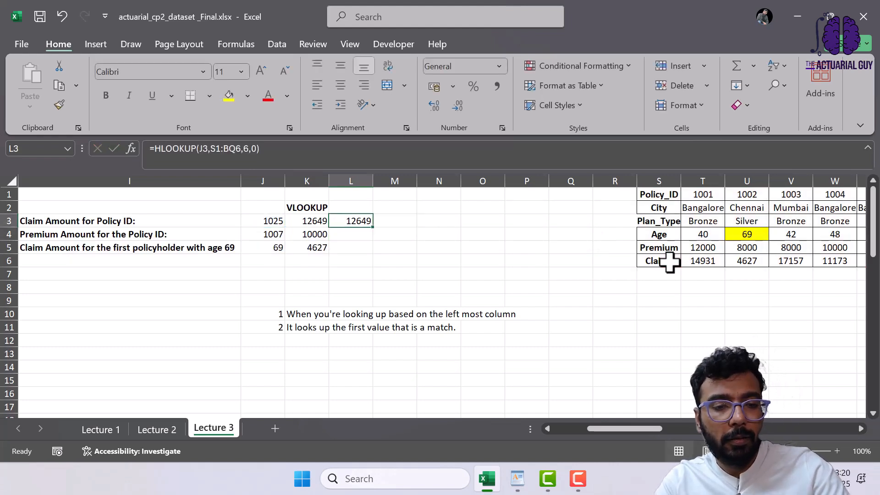
- Copy the formula text =HLOOKUP(J3,S1:BQ6,6,0) from L3 into L4
key("F2")
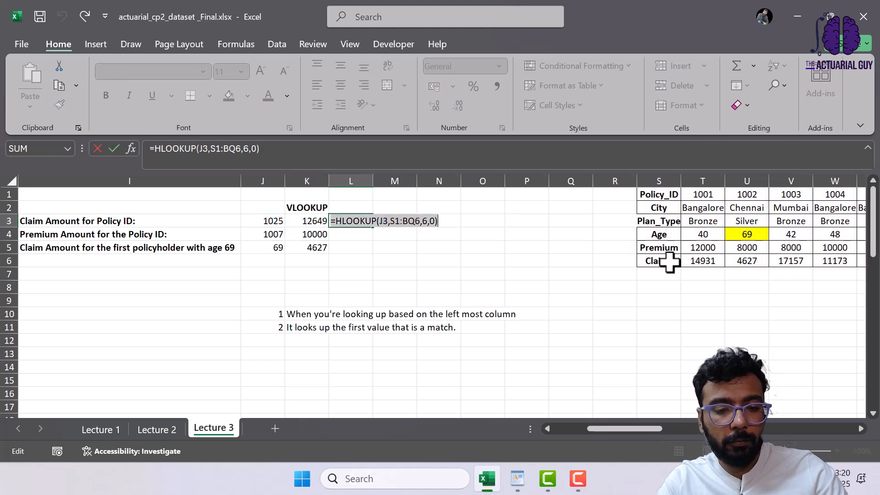
key("Return")
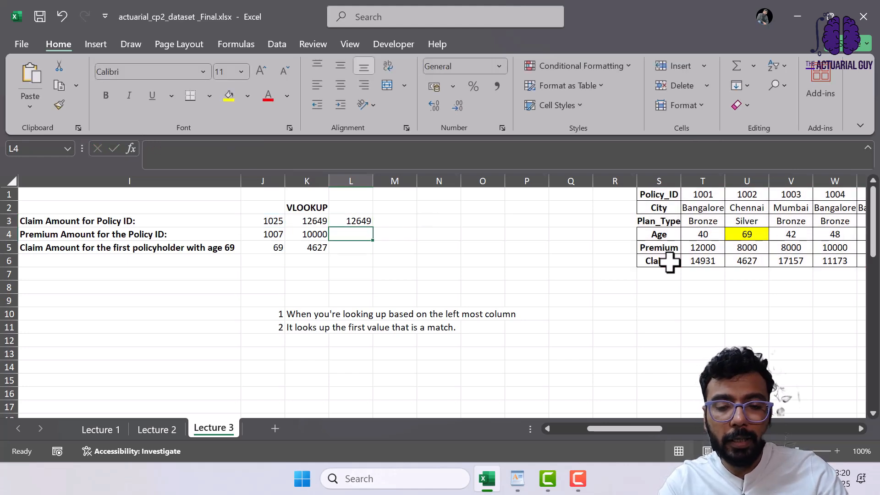
key("F2")
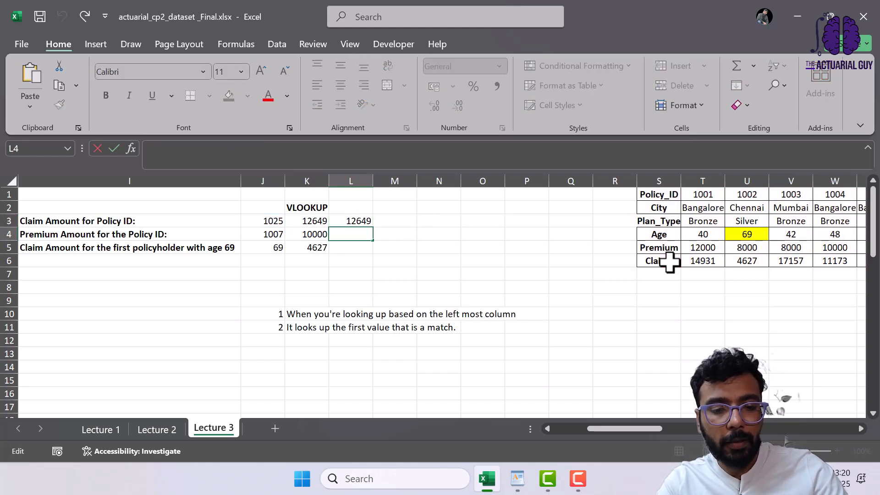
type("=HLOOKUP(J3,S1:BQ6,6,0)")
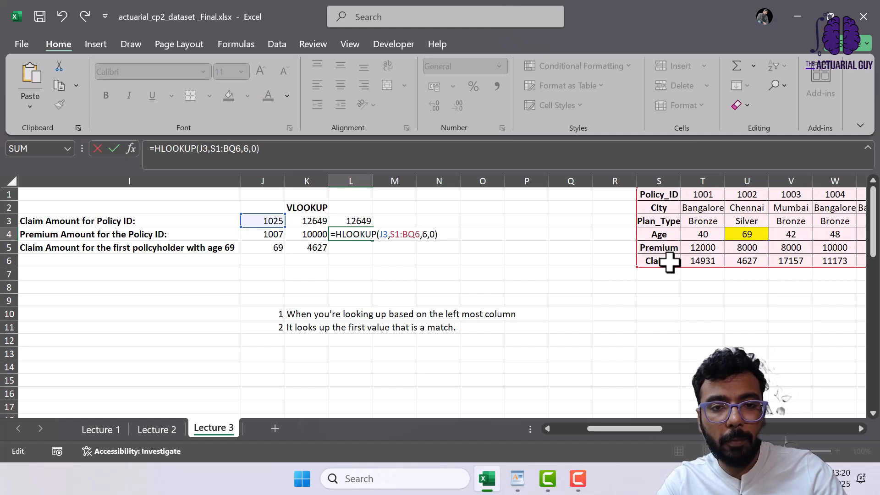
- Change the L4 HLOOKUP to look up the policy ID in J4 and return row 5
left_click(205, 148)
key("BackSpace")
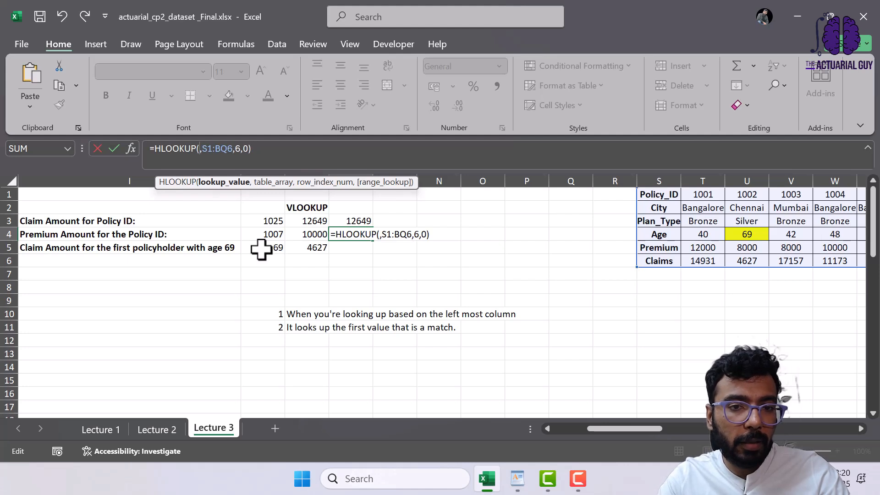
left_click(270, 234)
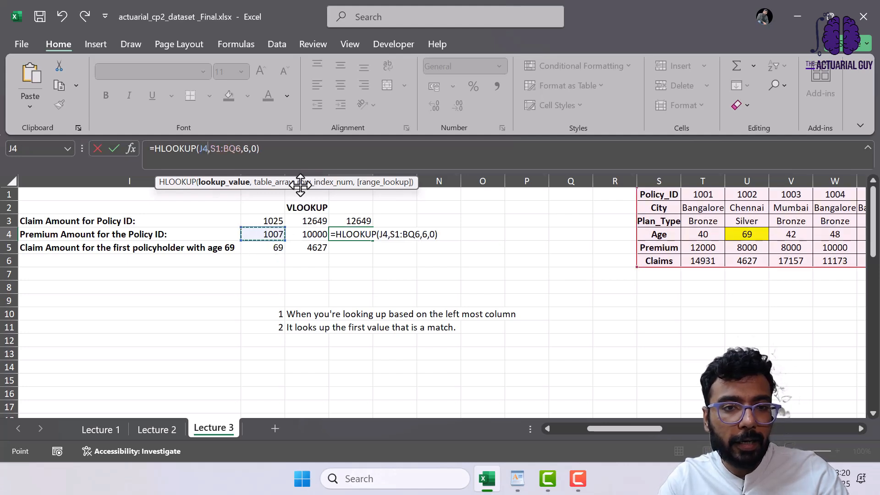
left_click(246, 149)
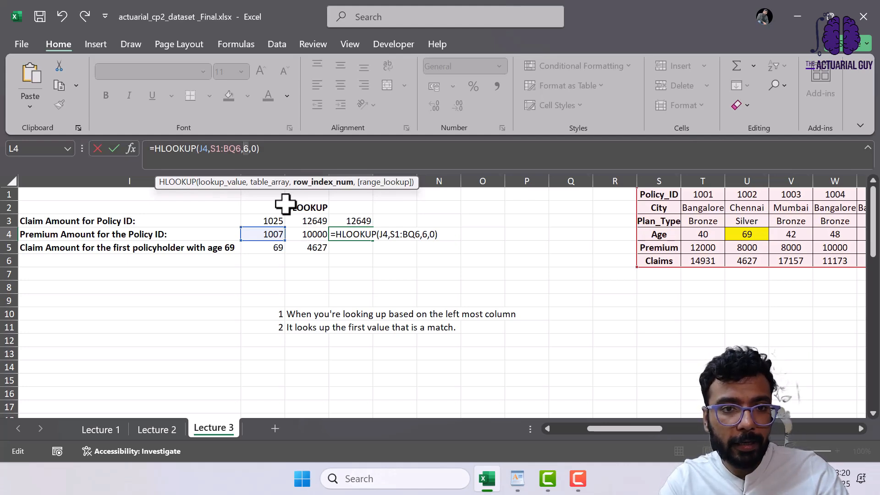
key("BackSpace")
type("5")
key("Return")
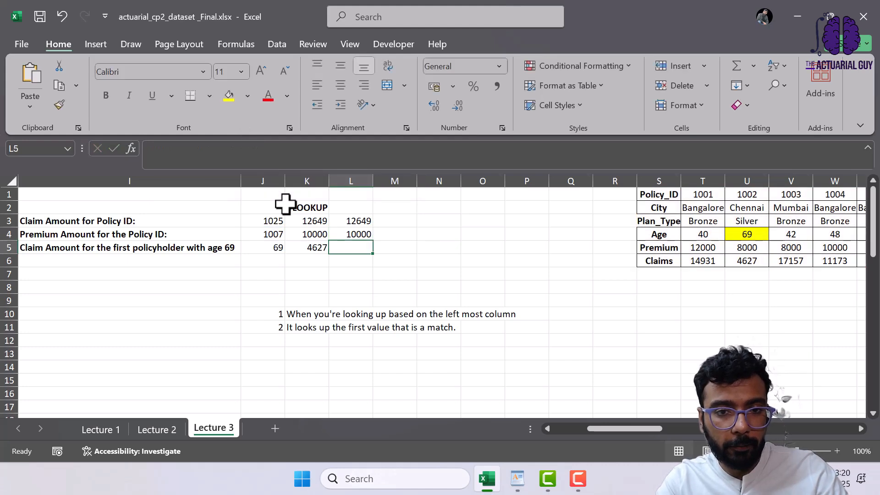
key("Up")
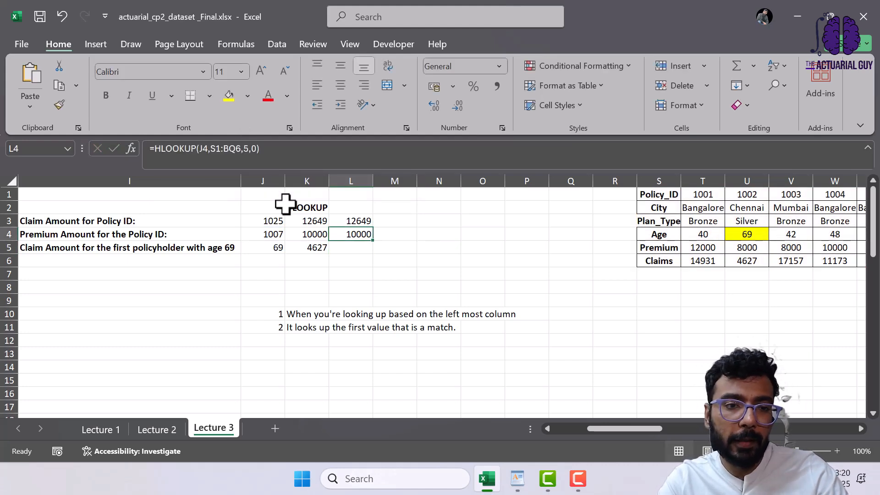
- Start an HLOOKUP formula in L5 that uses the age in J5 as its lookup value
key("Left")
key("Down")
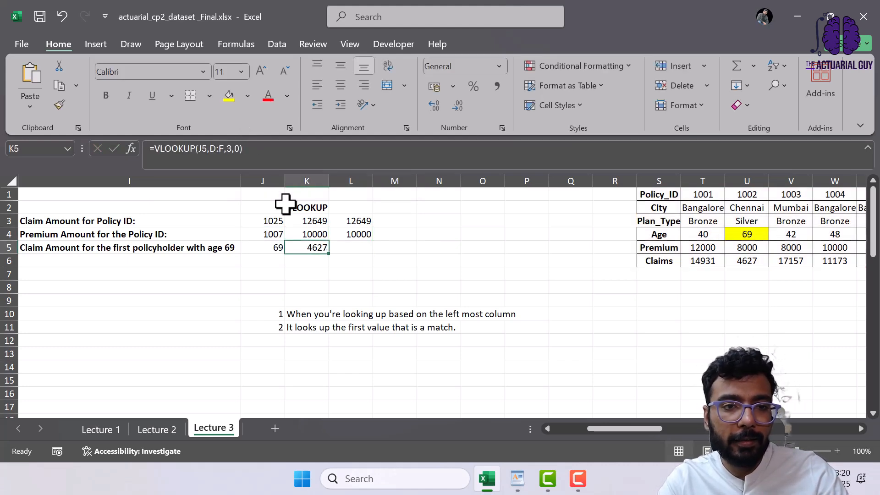
key("F2")
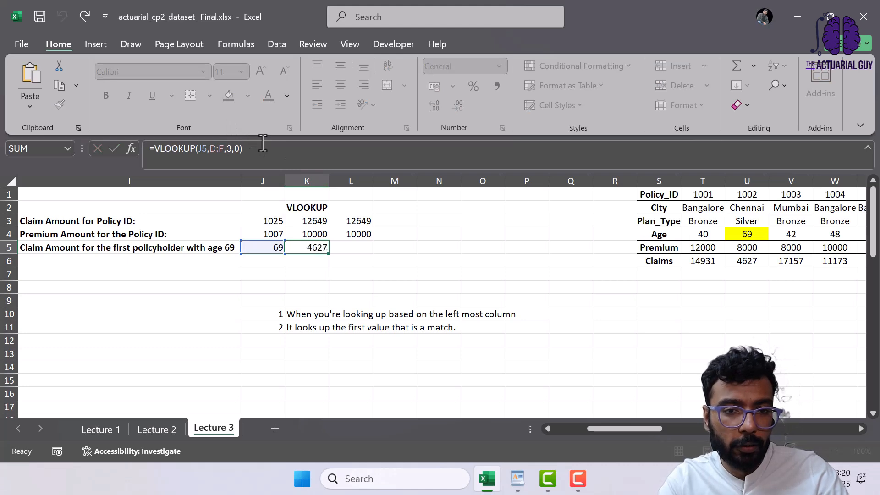
key("Tab")
type("=")
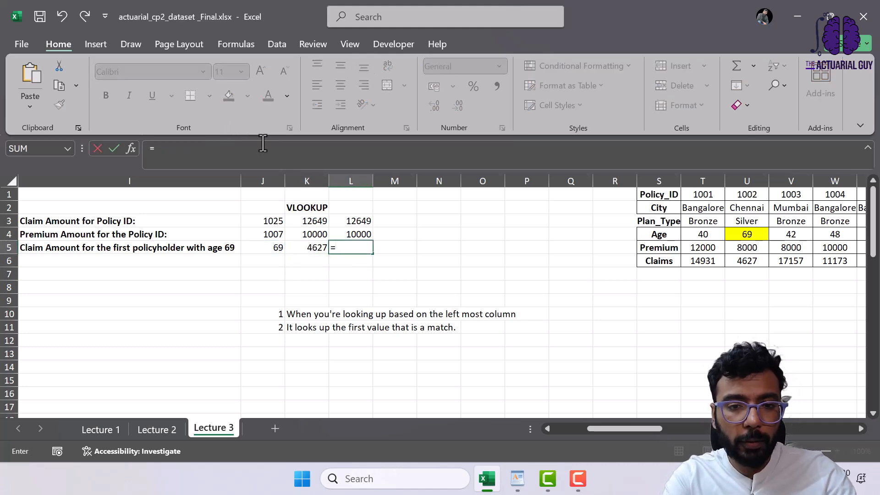
type("H")
key("Tab")
key("Right")
key("Right")
key("Right")
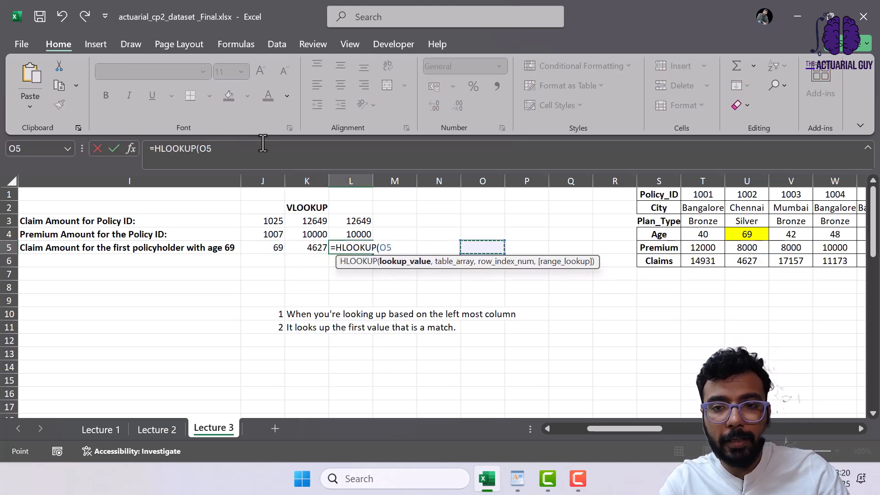
key("Right")
key("BackSpace")
key("BackSpace")
key("BackSpace")
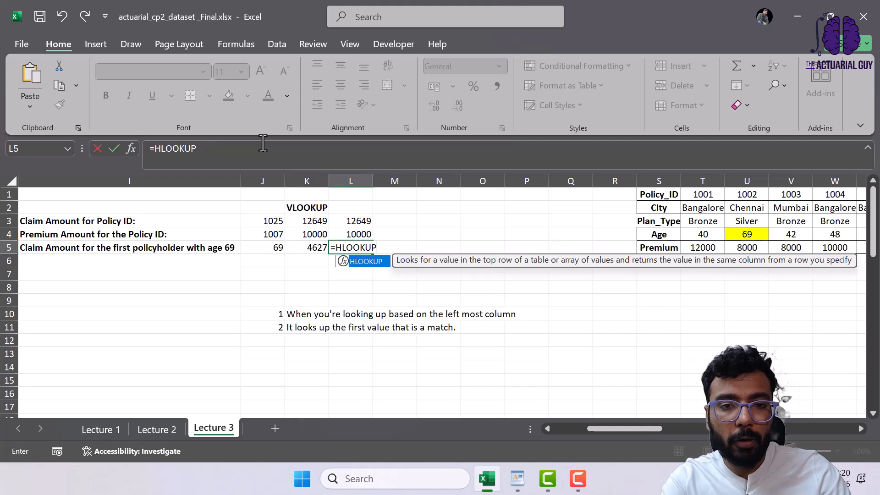
type("(")
key("Left")
key("Left")
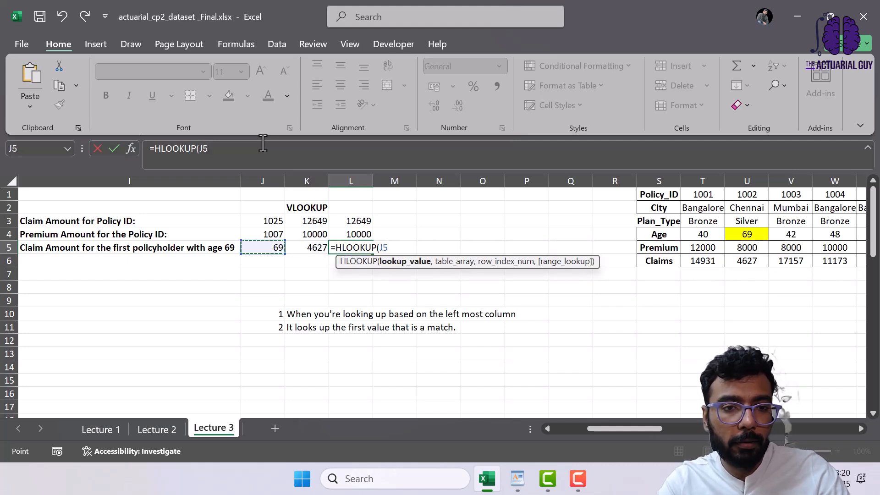
- Set the table array of the L5 HLOOKUP to the transposed table S1:BQ6
type(",")
key("Right")
key("Right")
key("Right")
key("Right")
key("Right")
key("Right")
key("Right")
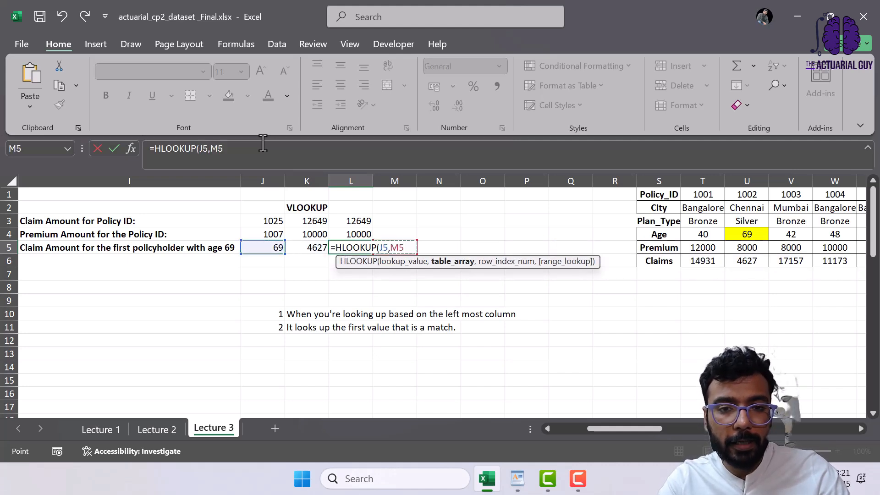
key("Up")
key("Up")
key("Up")
key("Up")
key("ctrl+shift+Down")
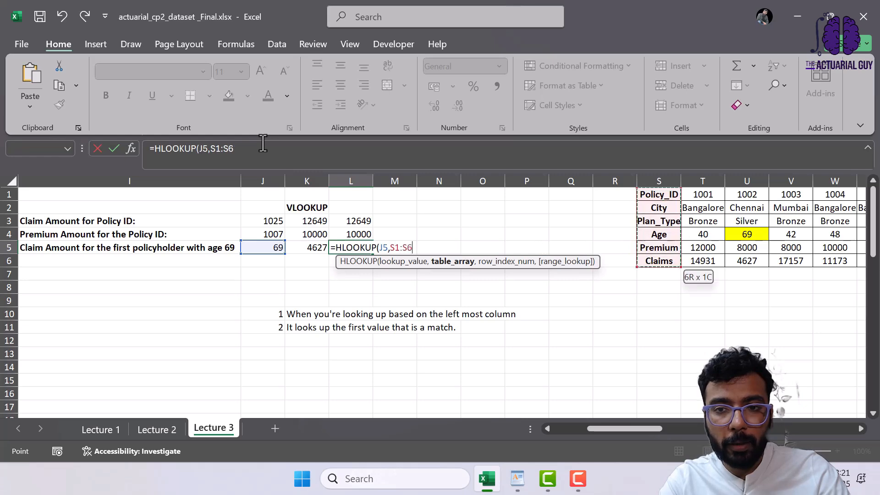
key("ctrl+shift+Right")
type(",")
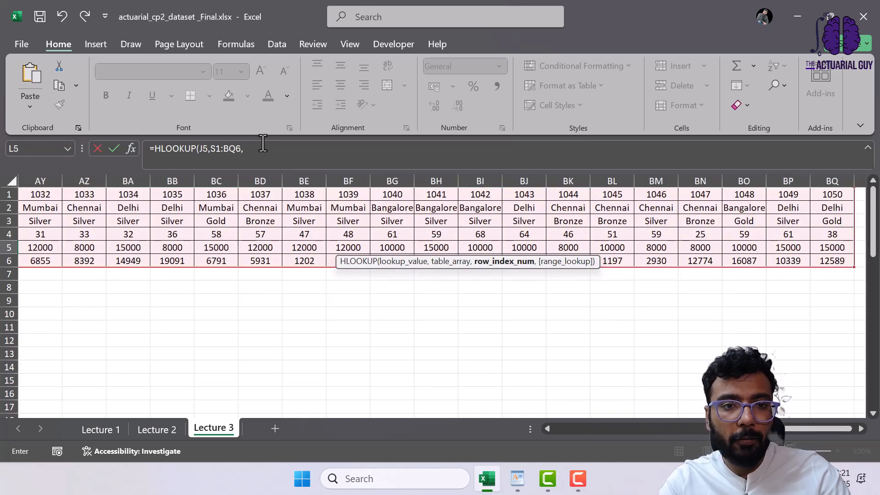
key("Left")
key("Right")
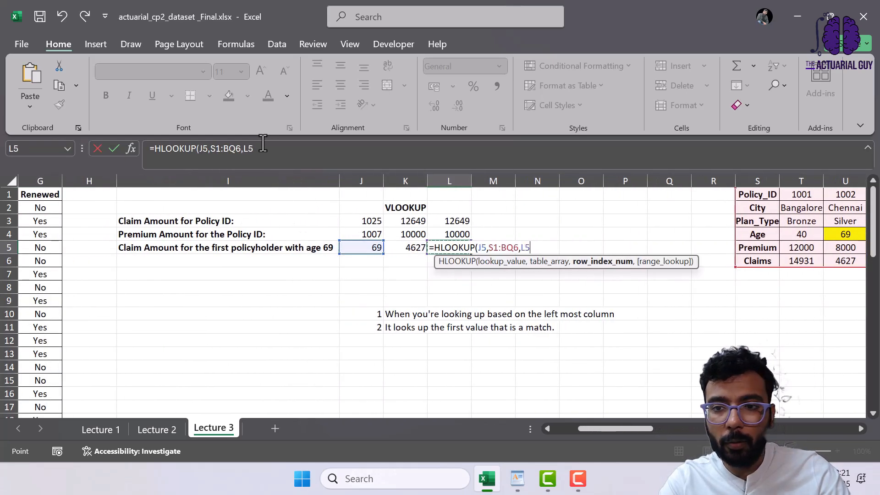
key("Right")
key("Right")
key("Right")
key("Right")
key("Right")
key("Right")
key("Left")
key("BackSpace")
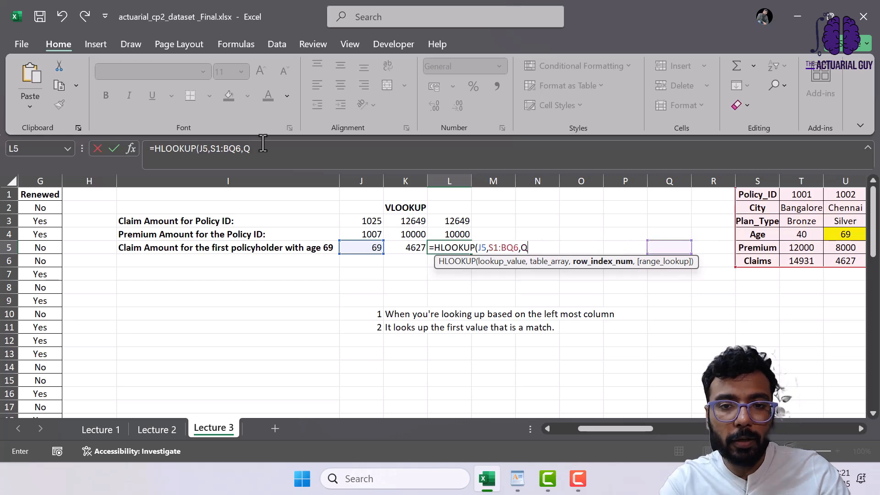
- Replace the table array in the L5 HLOOKUP with S4:BQ6 so that Age is its first row
key("BackSpace")
key("BackSpace")
key("BackSpace")
key("BackSpace")
key("BackSpace")
key("BackSpace")
key("BackSpace")
key("BackSpace")
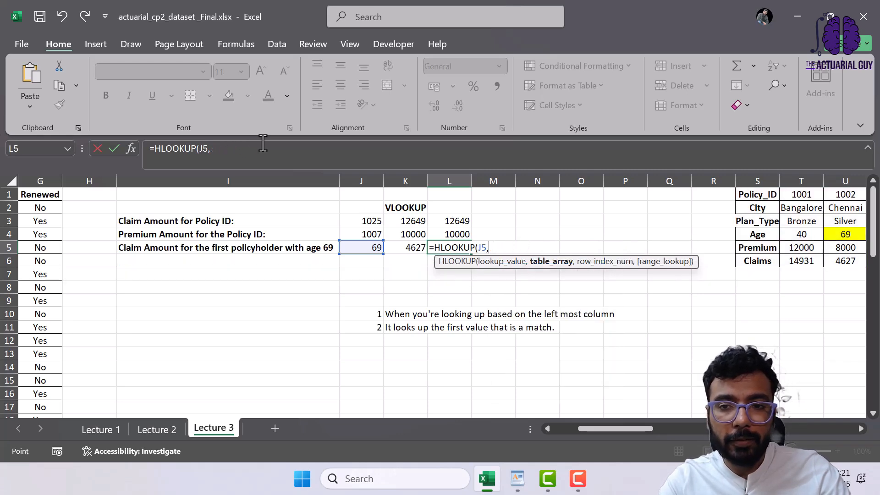
key("Right")
key("Right")
key("Right")
key("Right")
key("Right")
key("Right")
key("Right")
key("Up")
key("ctrl+shift+Right")
key("ctrl+shift+Down")
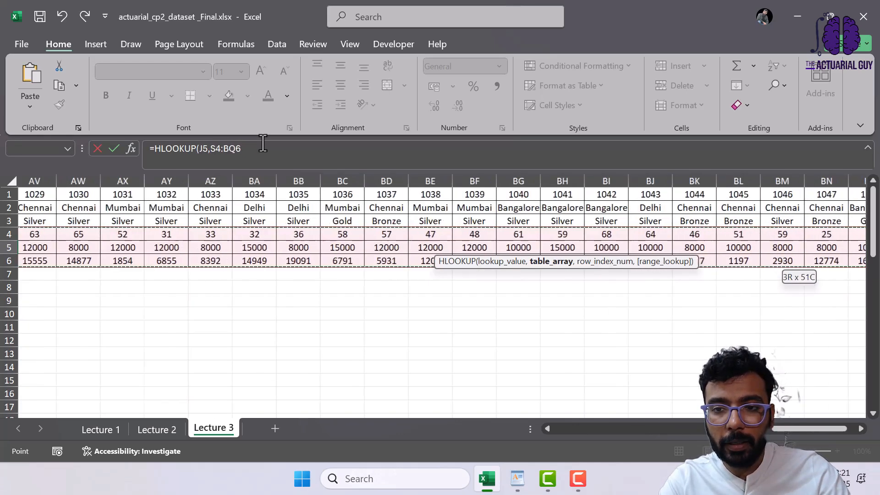
- Complete the L5 HLOOKUP so it returns the Claims row of the table array, with exact match set to 0
type(",")
key("Left")
key("Left")
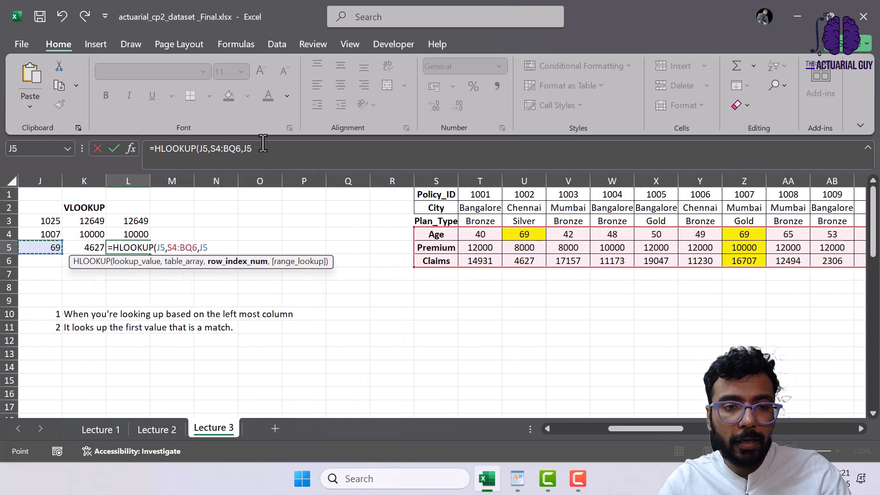
key("BackSpace")
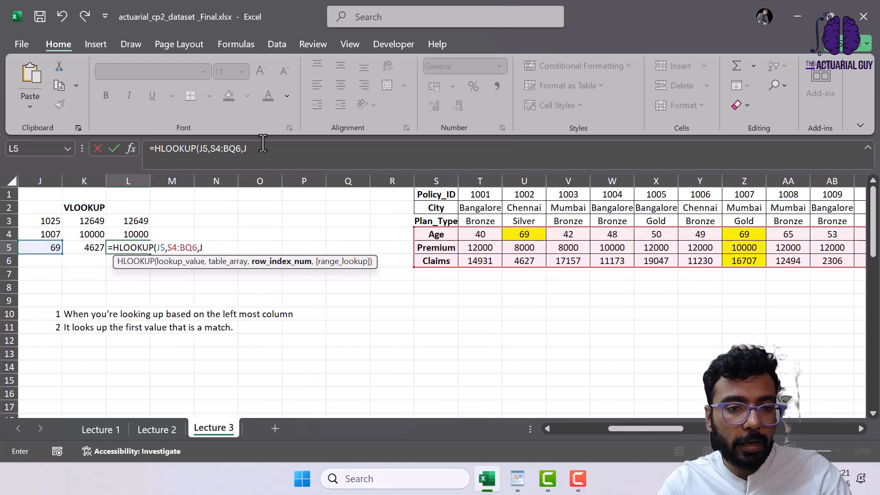
key("Left")
key("Left")
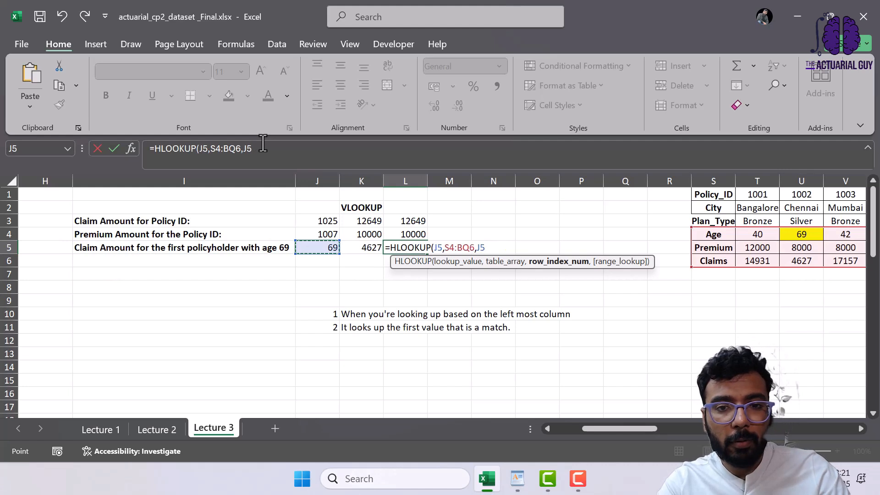
key("BackSpace")
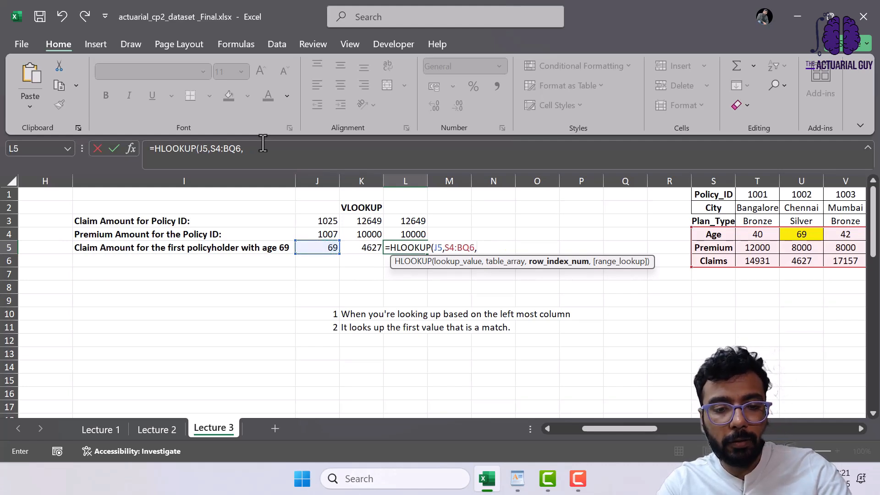
type(",0")
key("Return")
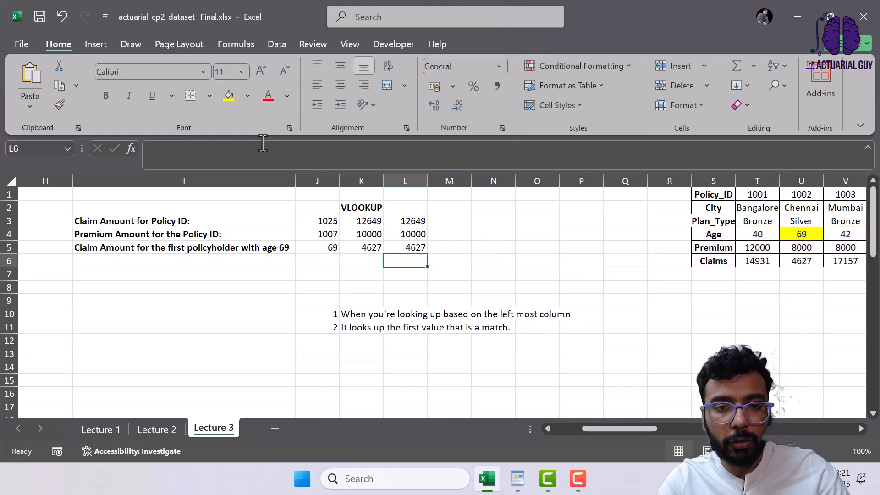
- Enter the heading HLOOKUP in L2 above the new results and make it bold
key("Up")
key("Left")
key("Up")
key("Up")
key("Right")
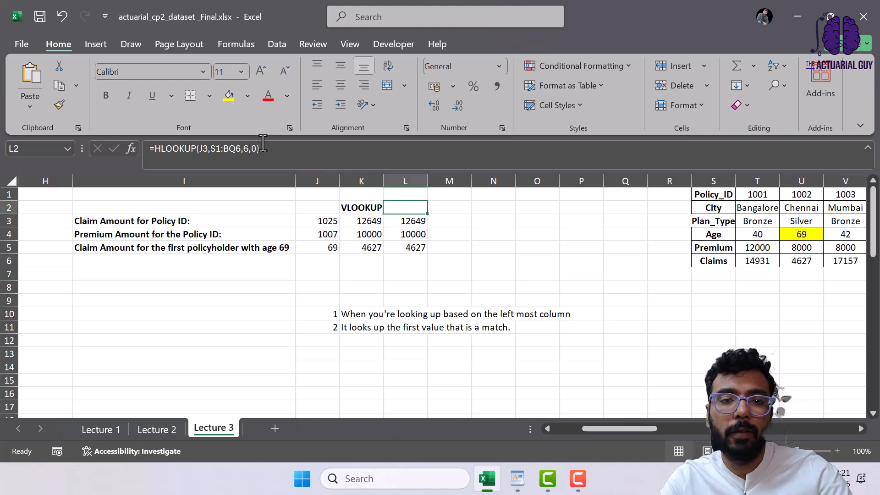
key("Up")
type("HLOOK")
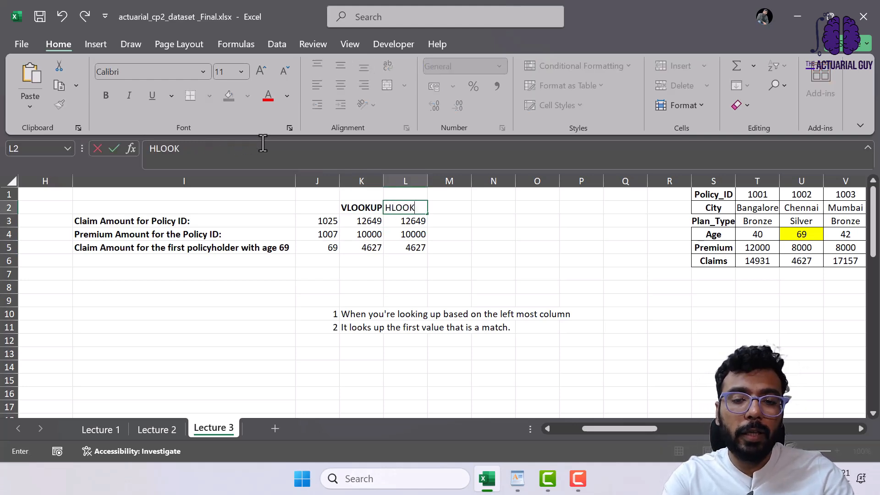
type("UP")
key("Return")
key("Up")
key("ctrl+b")
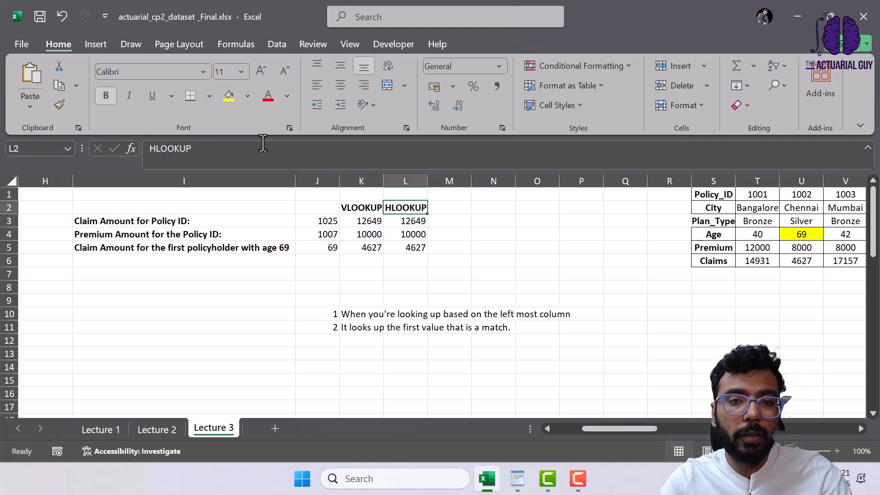
key("Left")
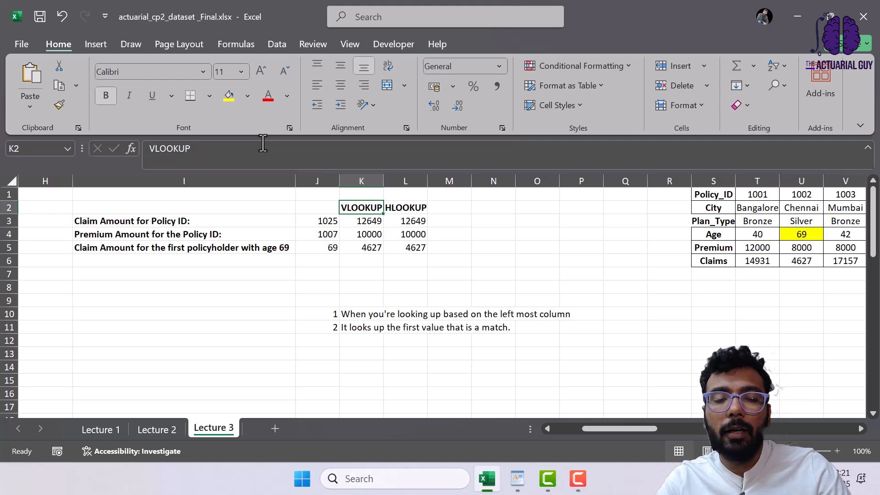
key("Right")
key("Right")
key("Right")
key("Right")
key("Right")
key("Right")
key("Right")
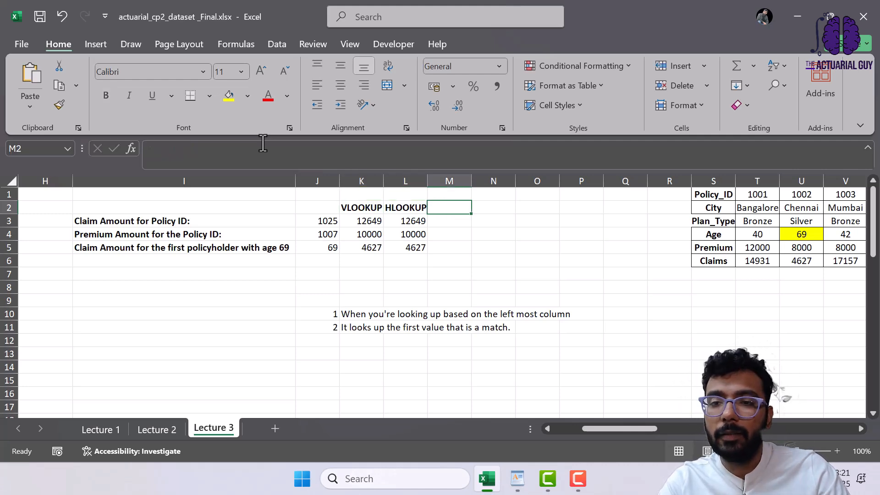
key("Up")
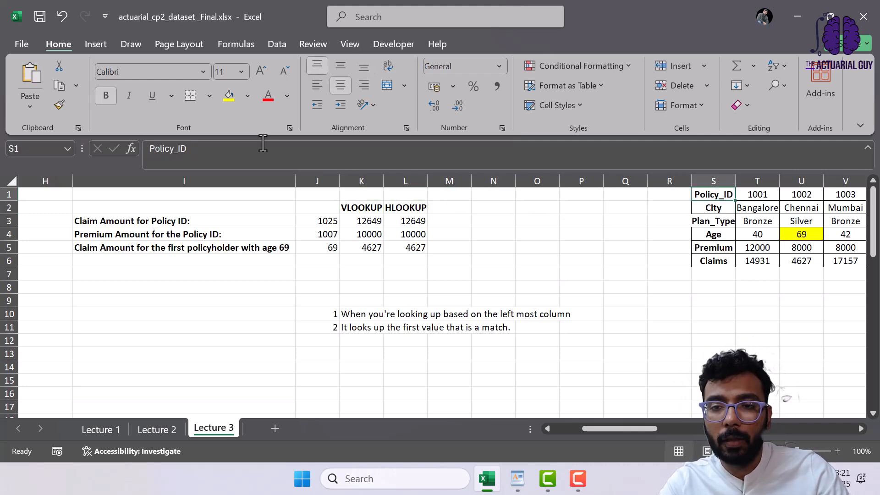
key("Left")
key("Left")
key("Left")
key("Left")
key("Left")
key("Left")
key("Left")
key("Left")
key("Left")
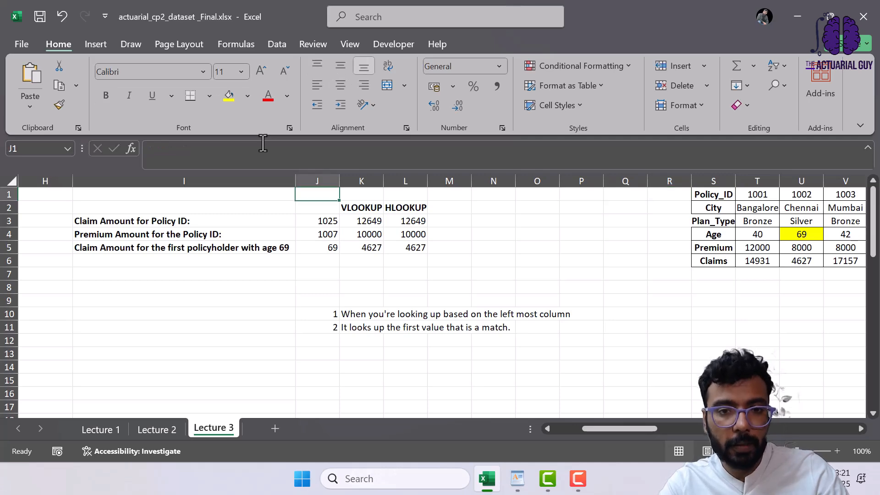
- Select the lookup summary block I2:L5, covering the labels, lookup values and both result columns
key("Down")
key("Left")
key("Left")
key("Right")
key("shift+Down")
key("shift+Down")
key("shift+Down")
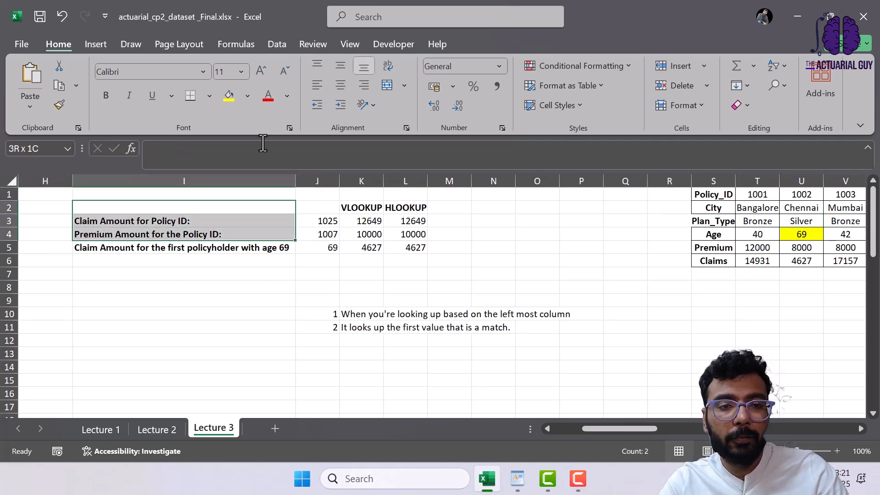
key("shift+Right")
key("shift+Right")
key("shift+Right")
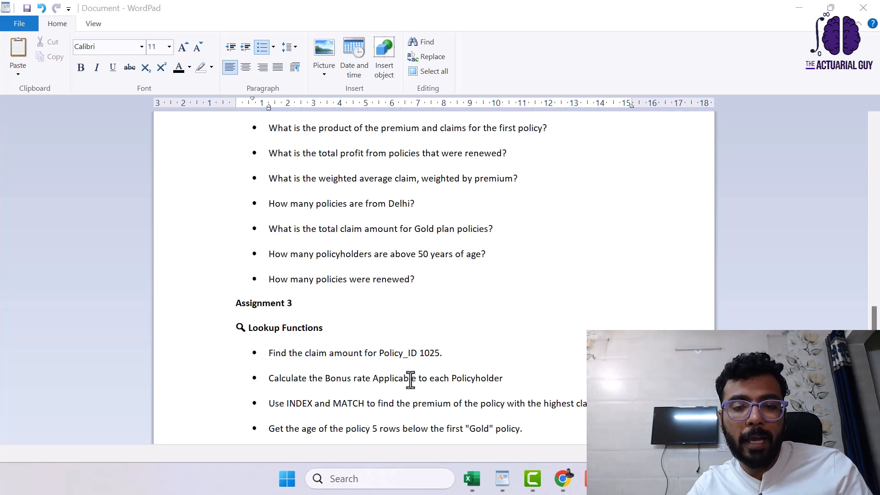
- In the WordPad assignment document, highlight the Assignment 3 question about the bonus rate applicable to each policyholder
left_click(272, 380)
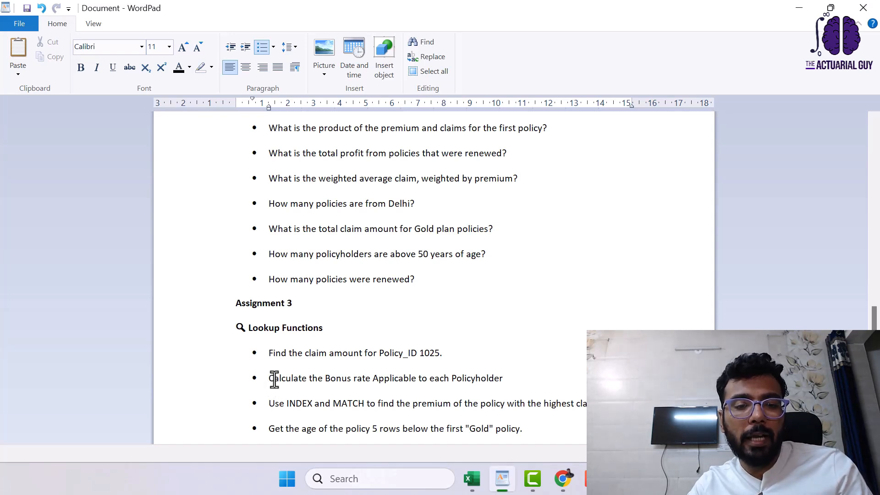
left_click_drag(524, 380, 318, 376)
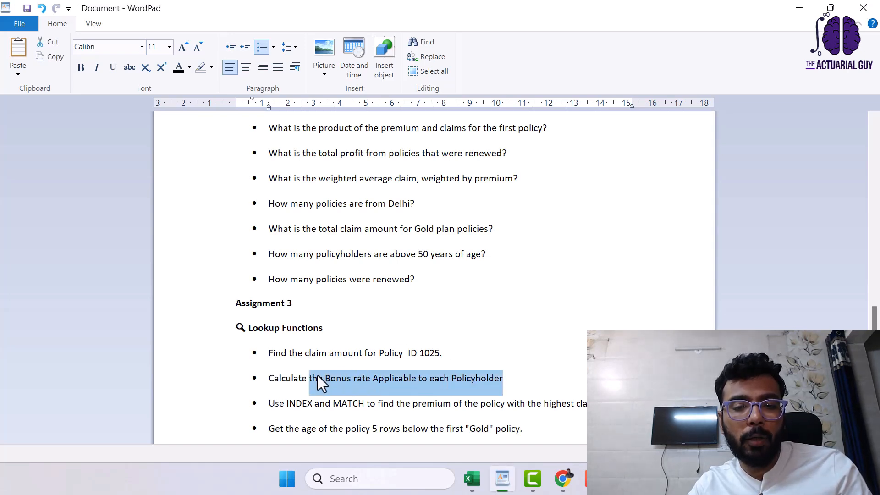
- Switch to Excel and change the bonus table's title in S9 to "Bonus Rates"
left_click(472, 478)
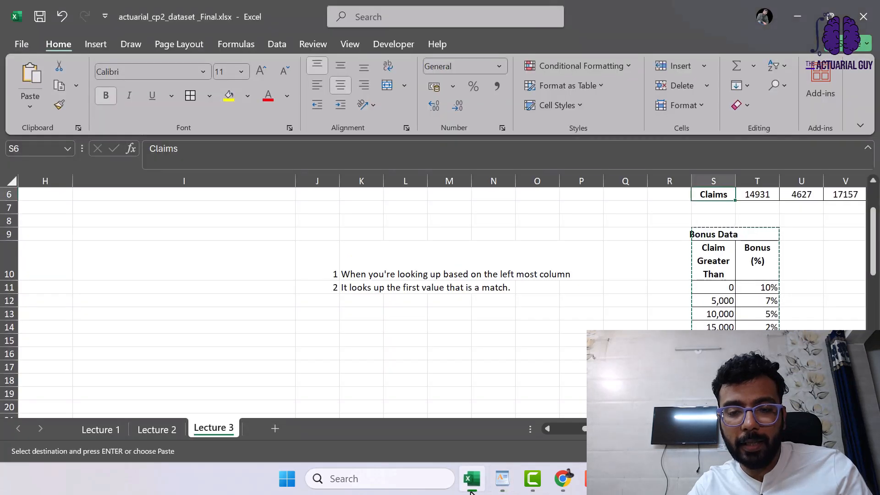
left_click(729, 249)
left_click(723, 232)
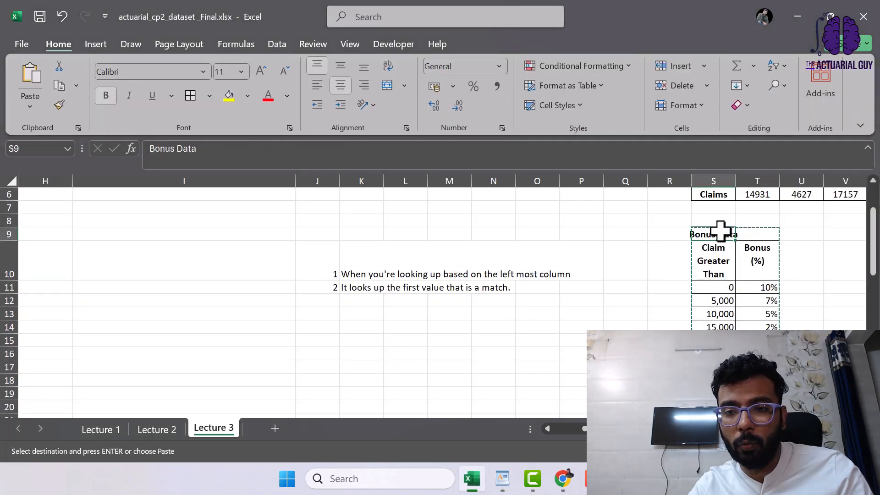
left_click(230, 151)
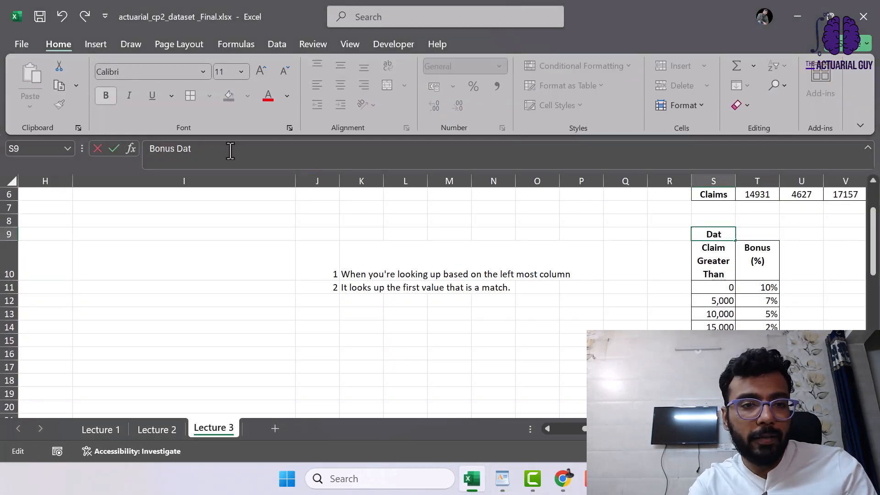
key("BackSpace")
key("BackSpace")
key("BackSpace")
key("BackSpace")
type("Rates")
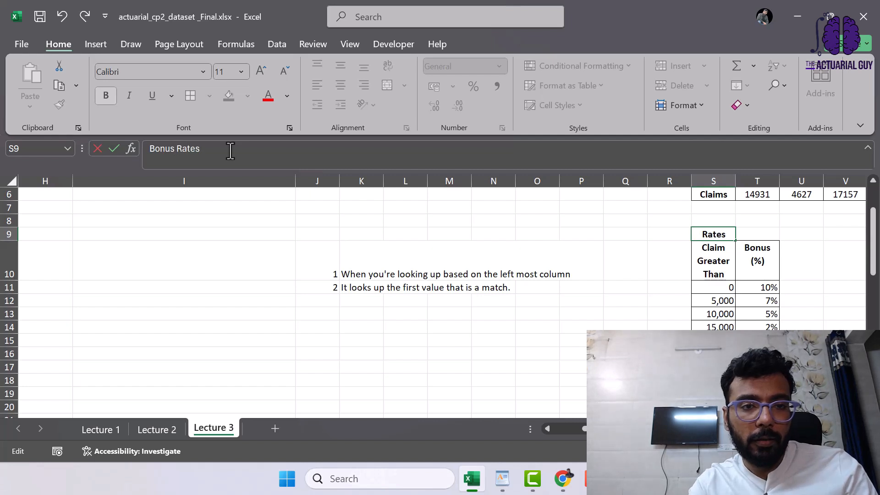
key("Return")
- Copy the whole Bonus Rates table, S9:T15, including its title and column headings
key("Up")
key("shift+Down")
key("shift+Down")
key("shift+Down")
key("shift+Down")
key("shift+Down")
key("shift+Down")
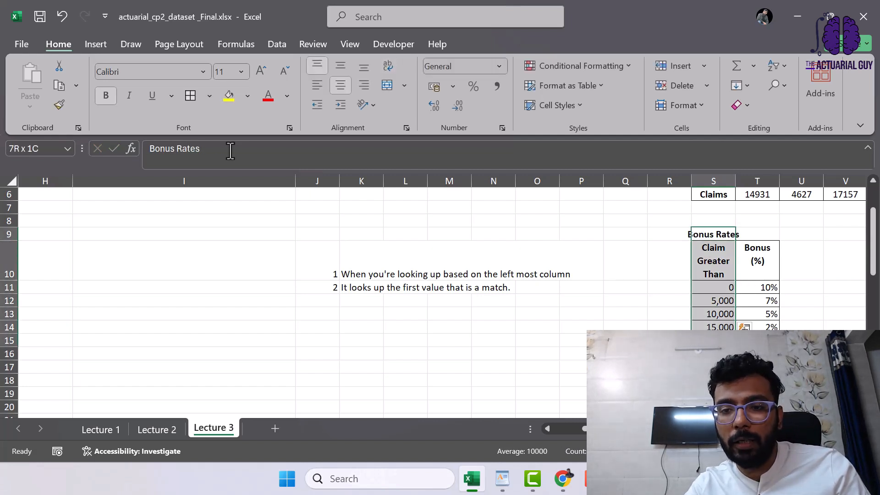
key("shift+Right")
key("ctrl+c")
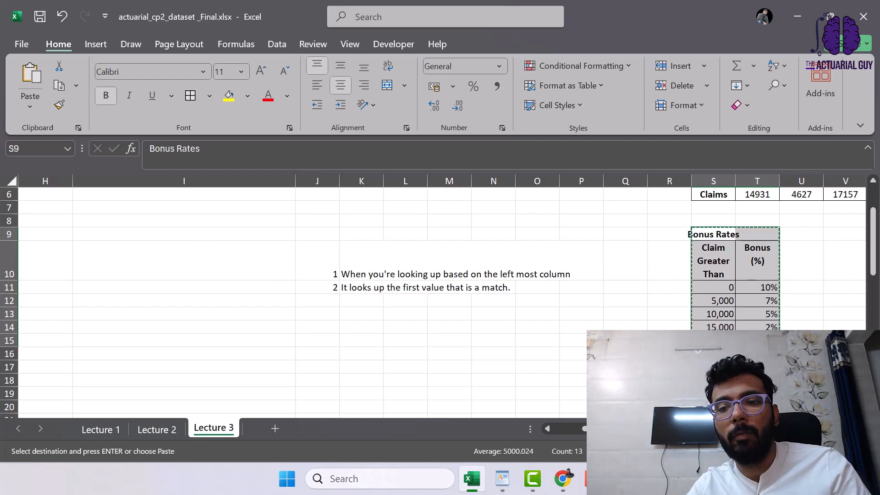
- Switch to WordPad and add an unbulleted blank line below the bonus rate question in Assignment 3
left_click(502, 478)
left_click(527, 367)
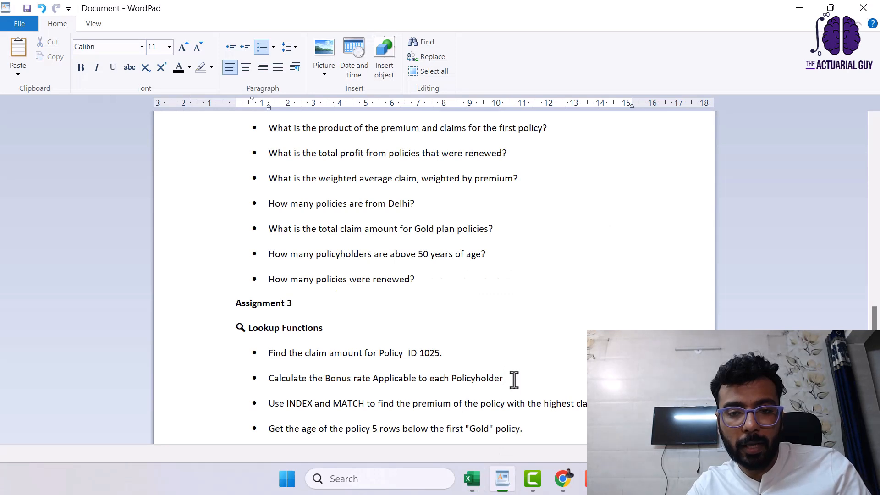
key("Return")
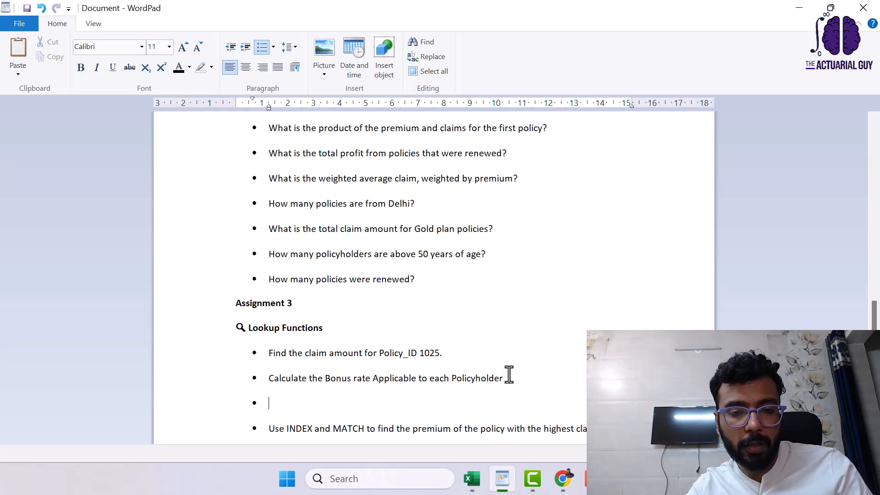
key("BackSpace")
- Try pasting the copied Bonus Rates table below the bonus rate question, and undo the paste
key("ctrl+v")
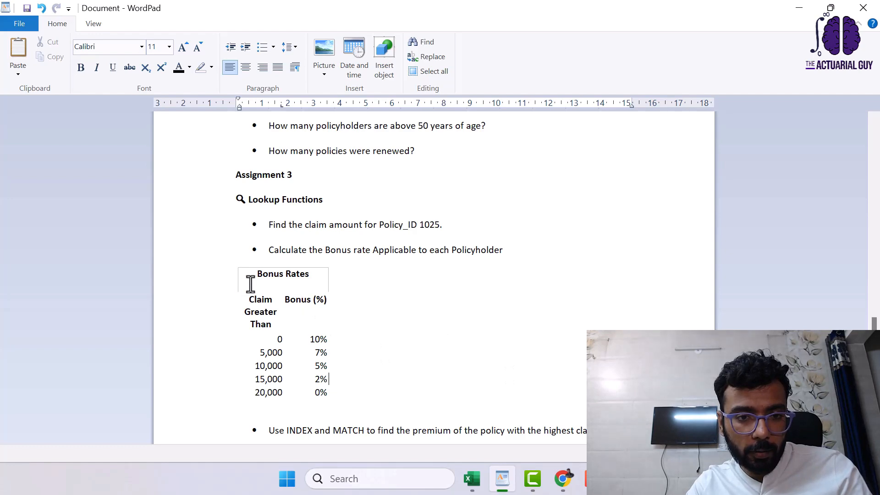
key("ctrl+z")
- Switch back to Excel and apply Thick Outside Borders to the Bonus Rates table S9:T15
key("alt+Tab")
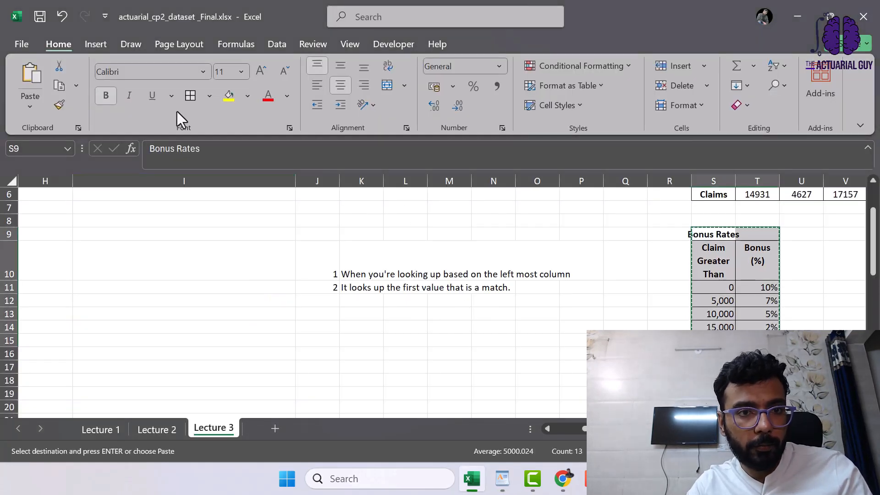
left_click(209, 95)
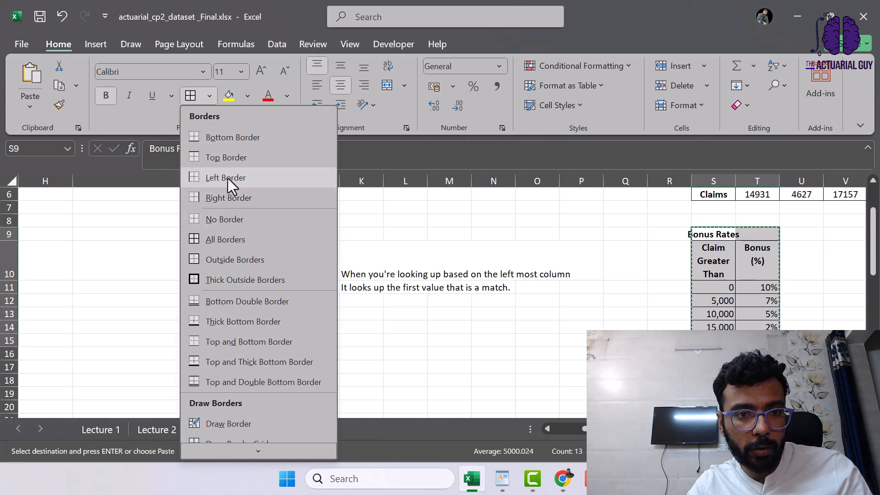
left_click(239, 282)
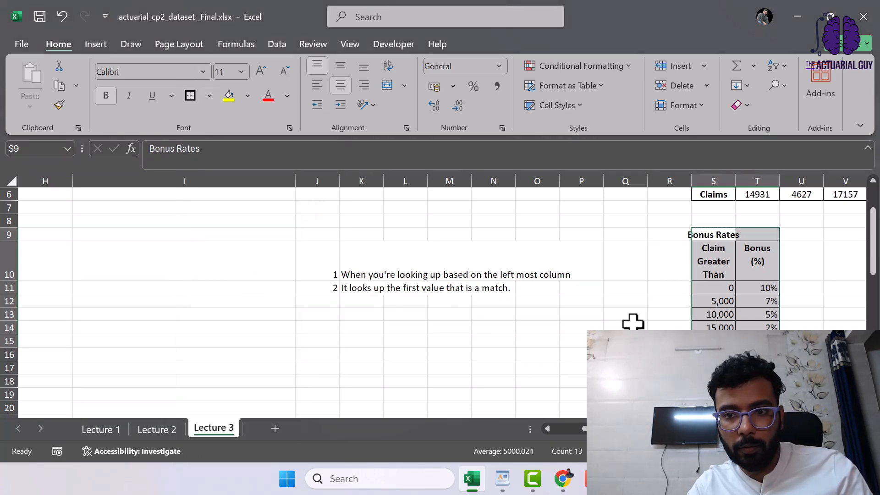
- Switch to WordPad and paste the bordered Bonus Rates table below the bonus rate question in Assignment 3
key("alt+Tab")
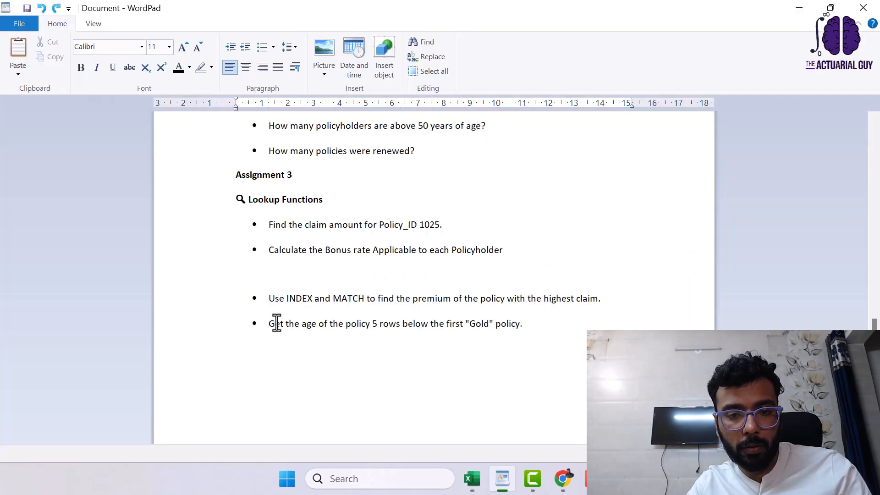
key("ctrl+v")
- Try highlighting the whole pasted Bonus Rates table in black, and undo the highlight
left_click_drag(255, 284, 295, 398)
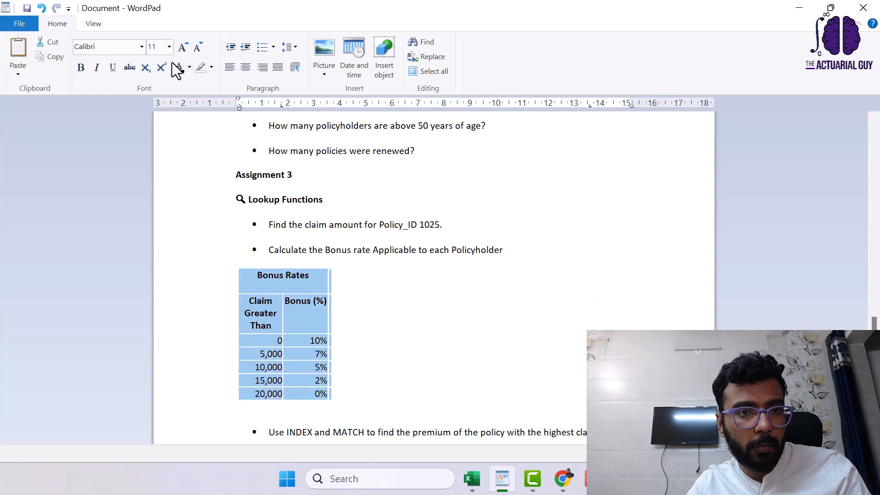
left_click(210, 69)
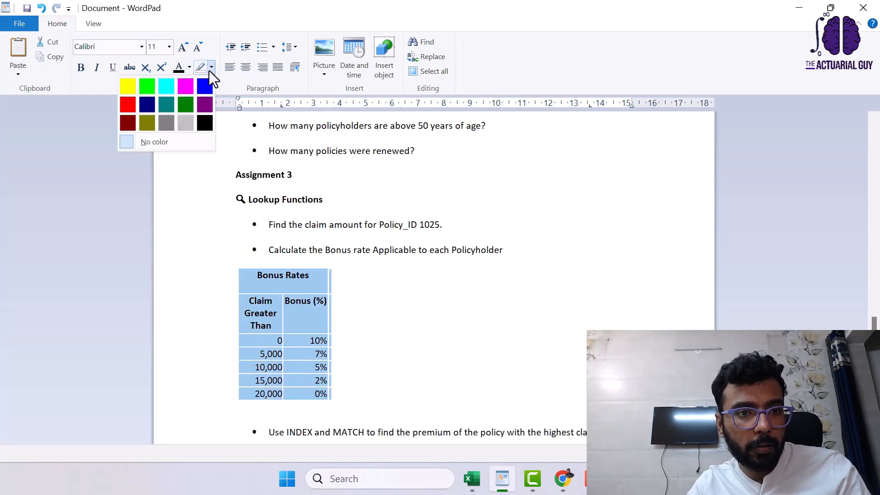
left_click(203, 121)
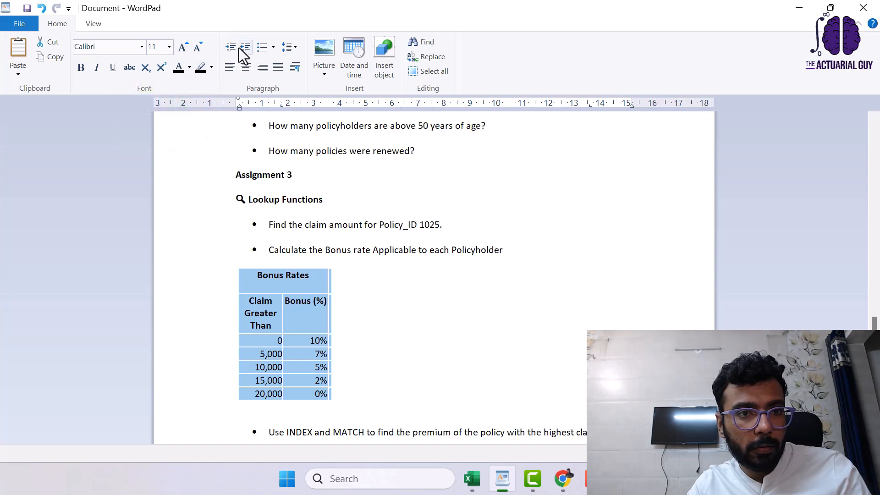
left_click(402, 245)
key("ctrl+z")
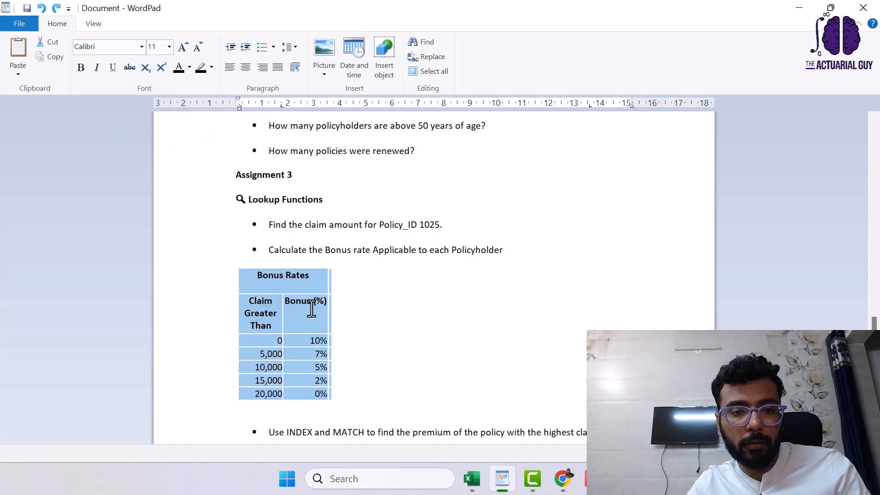
left_click(376, 279)
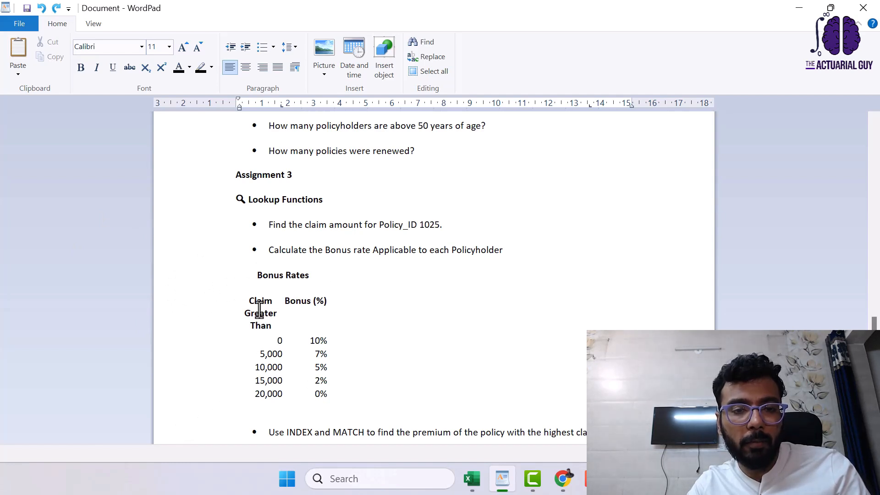
- Examine the claim thresholds and their bonus percentages in the pasted Bonus Rates table
left_click_drag(283, 341, 315, 348)
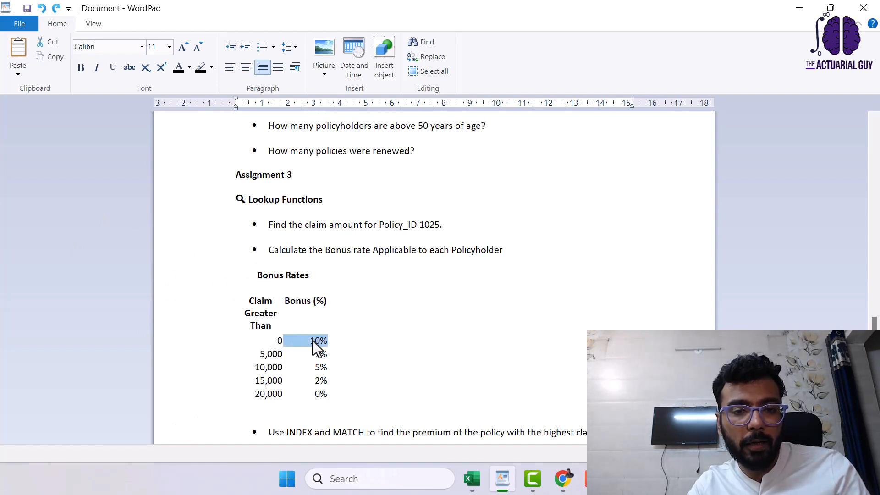
left_click(264, 339)
left_click(443, 270)
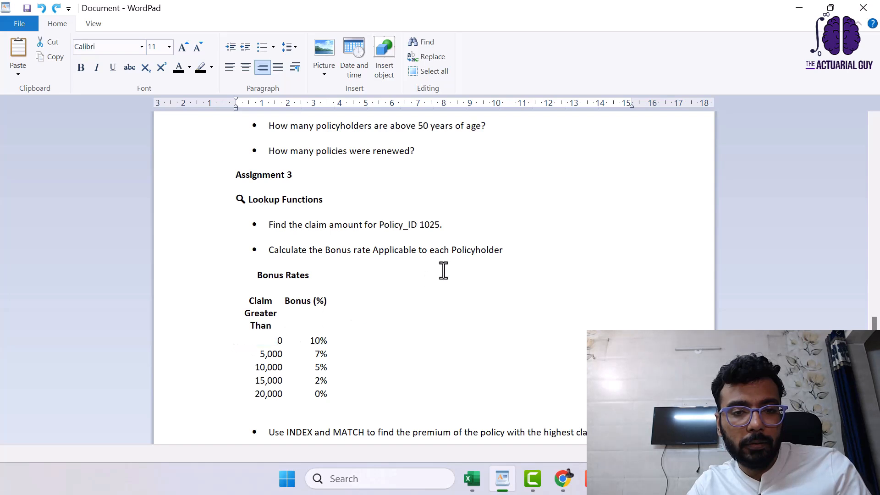
left_click(305, 304)
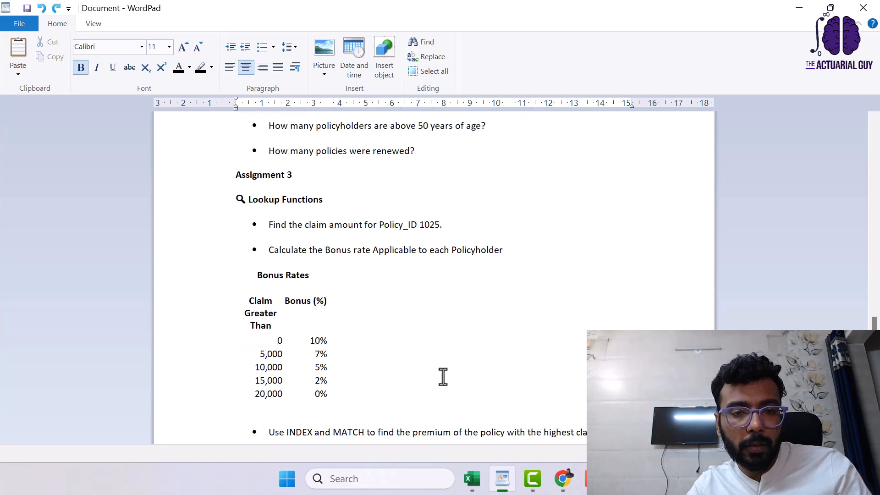
key("Down")
key("Down")
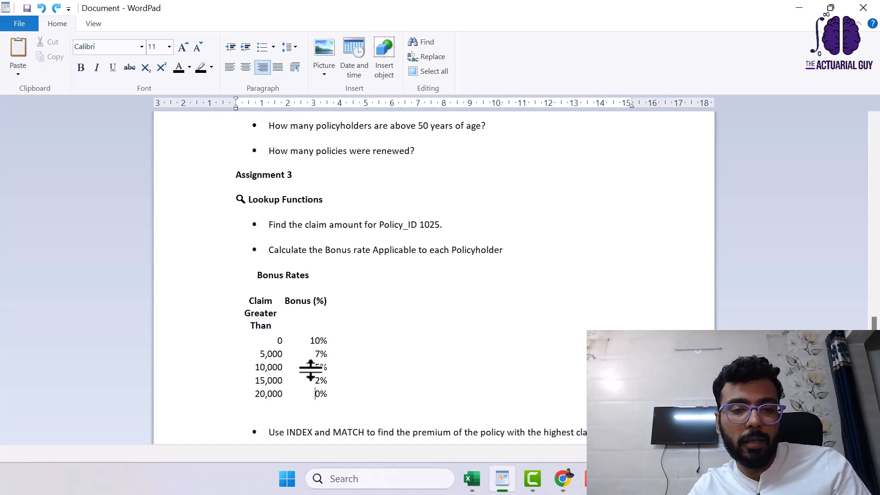
left_click(281, 340)
left_click(278, 354)
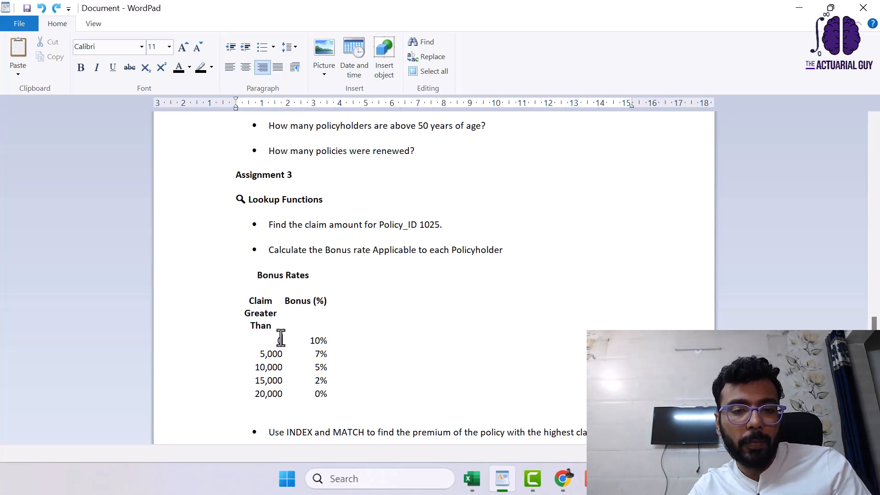
left_click(281, 339)
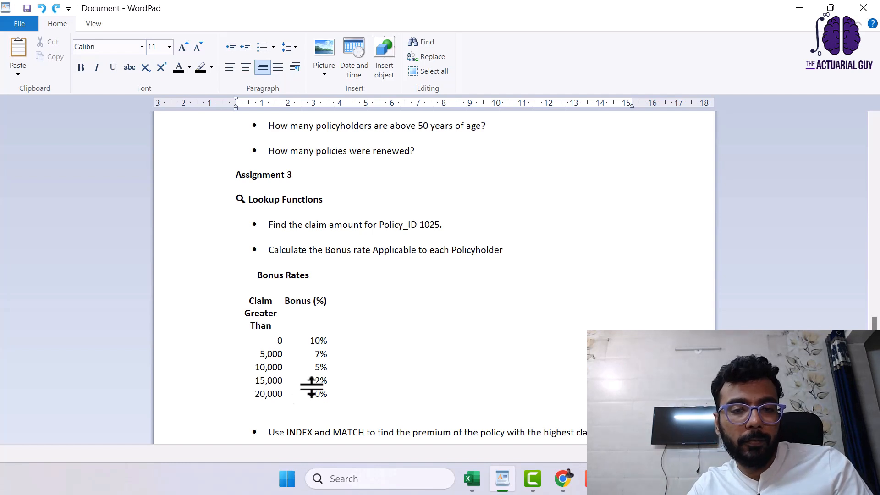
- Extend the first column heading of the pasted table to read "Claim Greater Than Equal To"
left_click(271, 327)
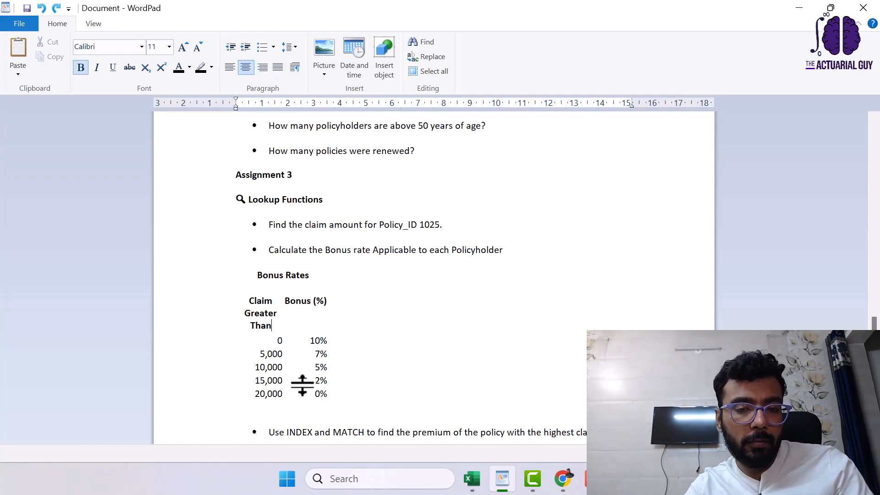
type("Equal ")
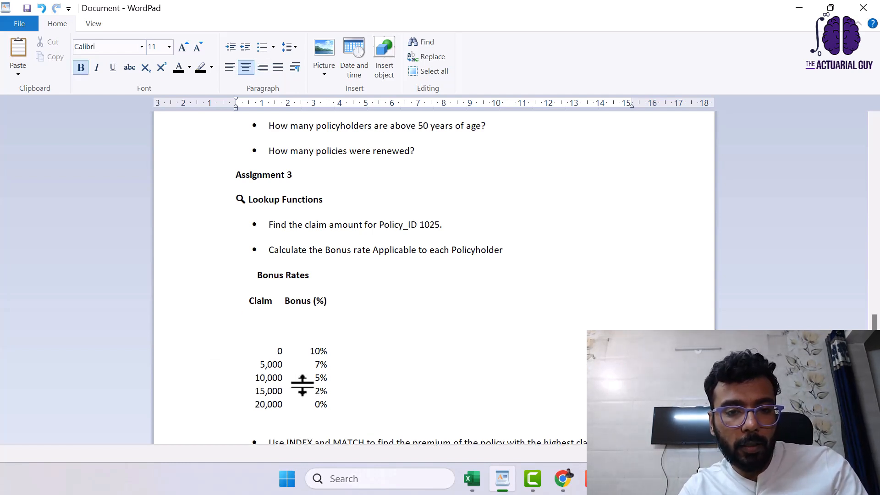
type("To")
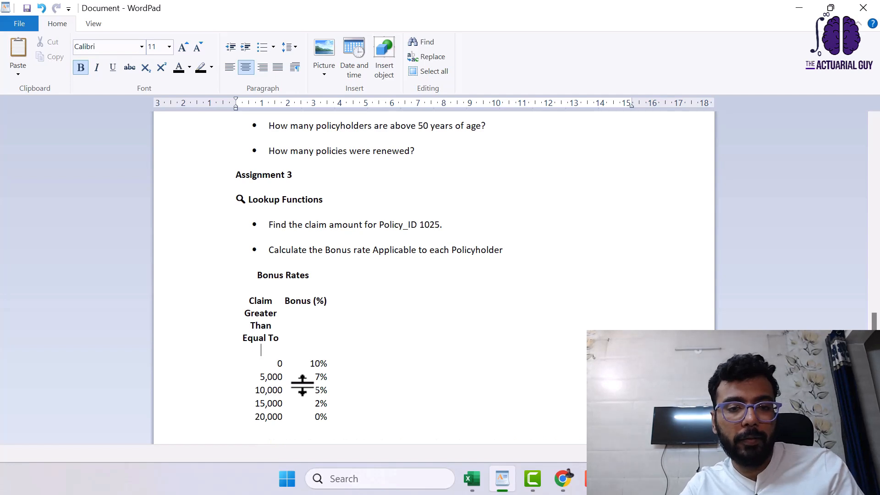
key("BackSpace")
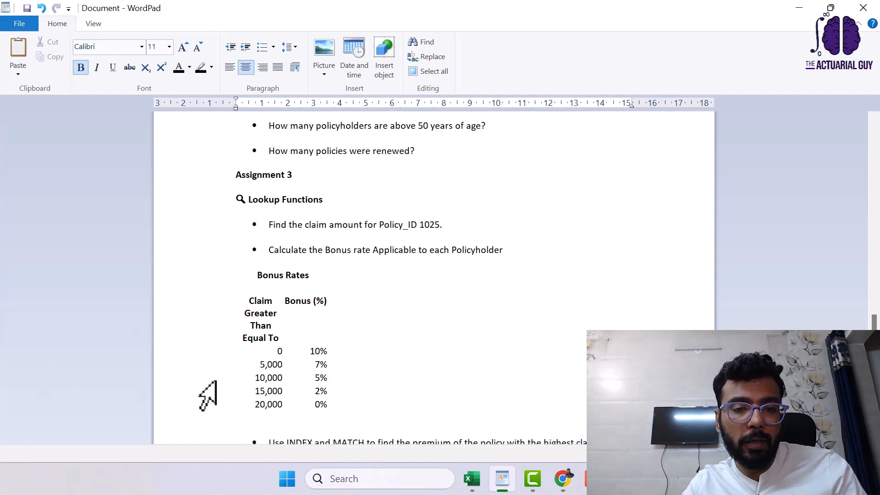
left_click_drag(261, 365, 282, 364)
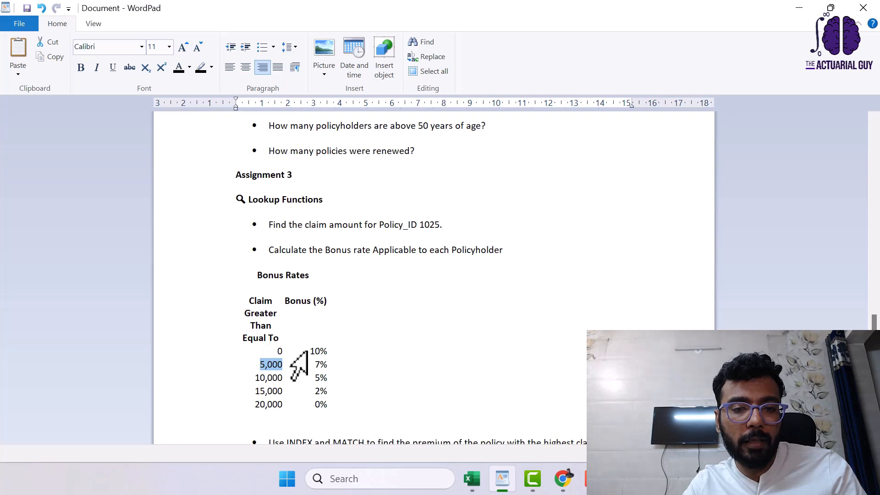
left_click(240, 377)
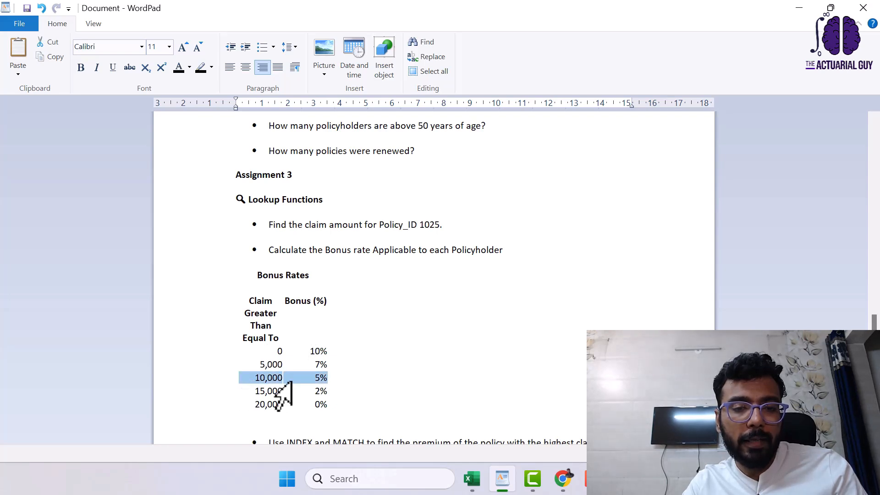
left_click(300, 364)
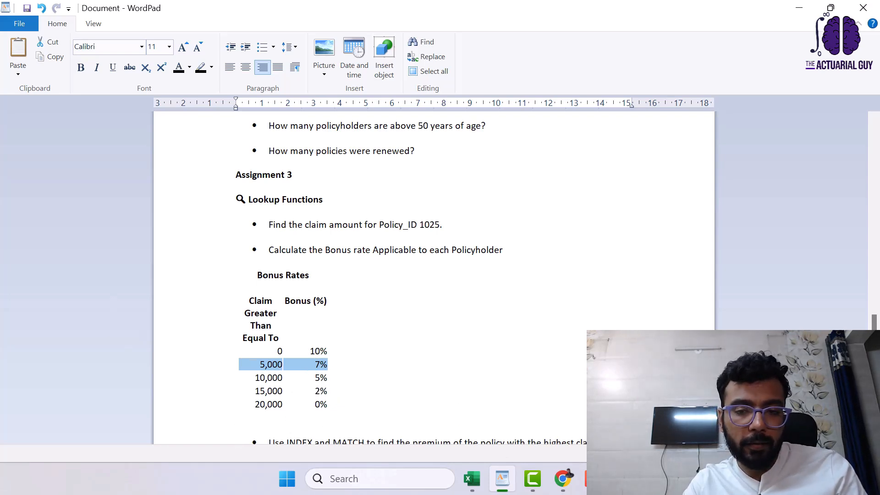
- Switch to Excel and change the heading in S10 to "Claim Greater Than Equal To"
mouse_move(473, 477)
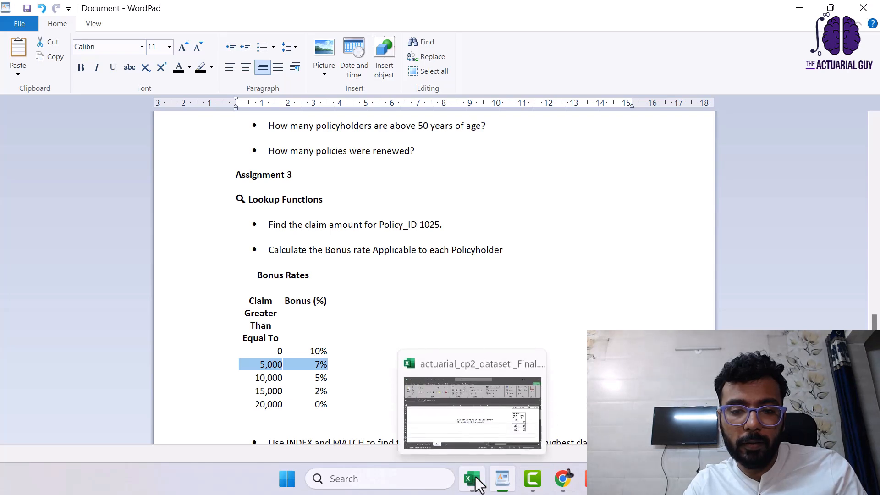
left_click(477, 440)
double_click(710, 270)
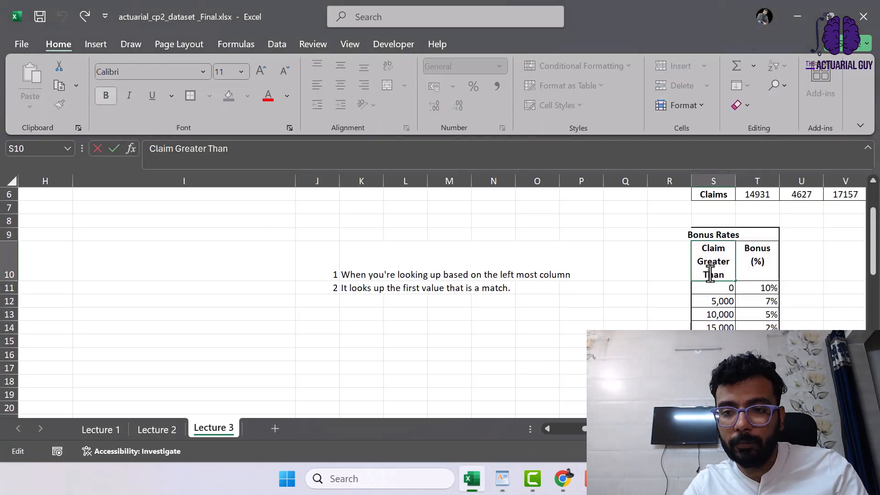
type("E")
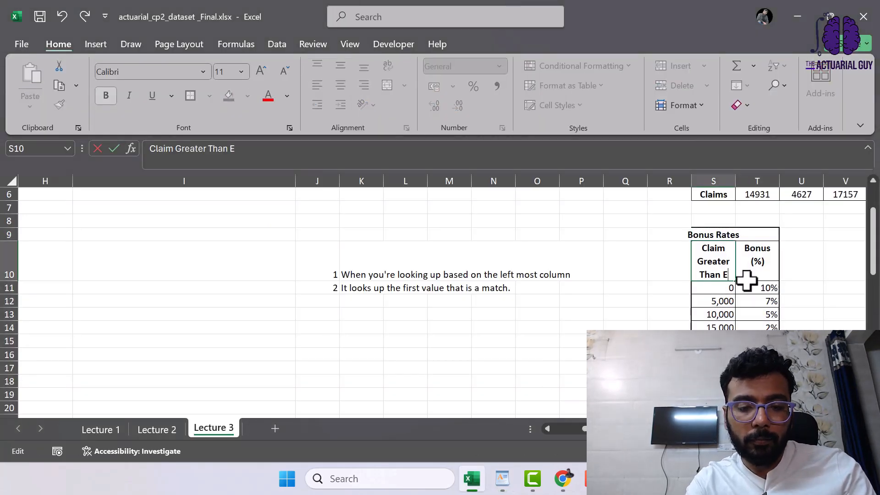
type("qual To")
key("Return")
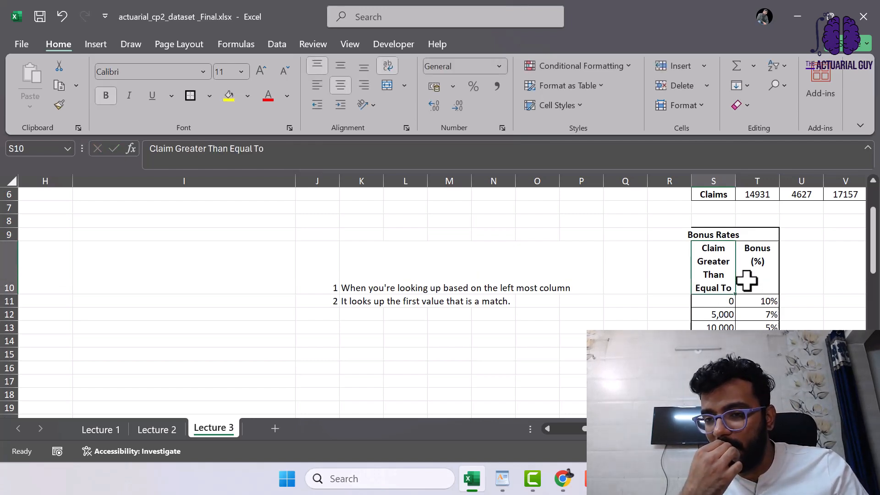
- Enter the heading "Bonus Rate" in H1, beside the Renewed column of the policy data
key("Left")
key("Up")
key("Up")
key("Up")
key("Up")
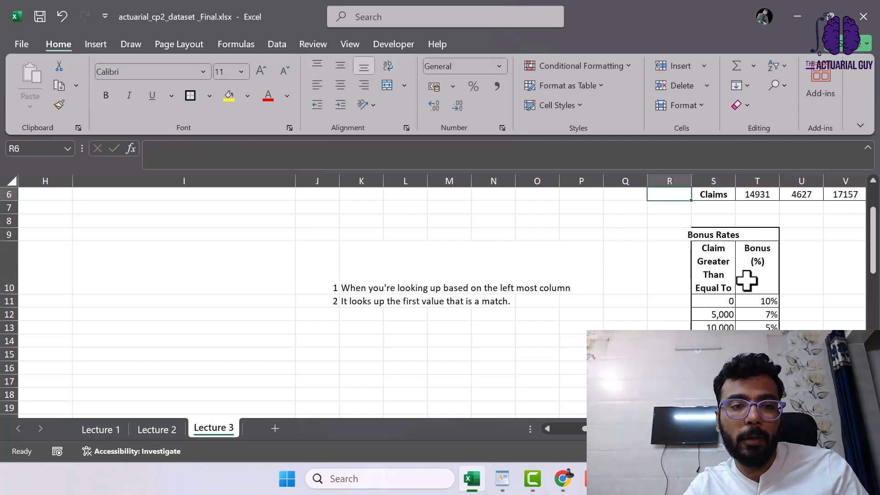
key("Up")
key("Up")
key("Up")
key("Up")
key("Up")
key("Left")
key("Left")
key("Left")
key("Home")
key("Right")
key("Right")
key("Right")
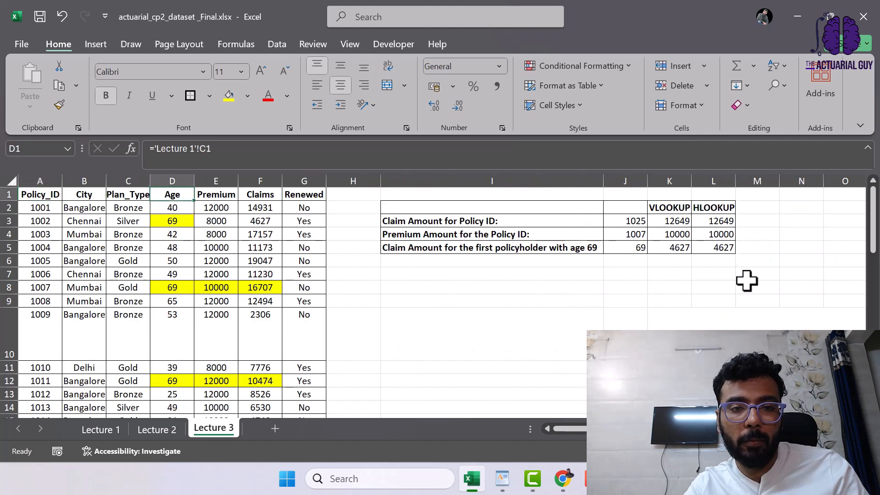
key("Right")
key("Right")
key("Right")
key("Right")
key("Right")
key("Left")
type("Bon")
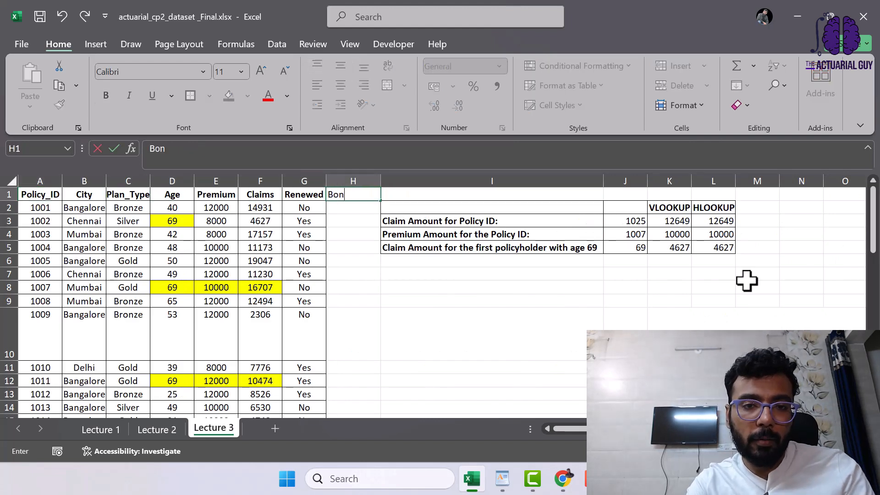
type("qus")
key("BackSpace")
key("BackSpace")
key("BackSpace")
type("ys")
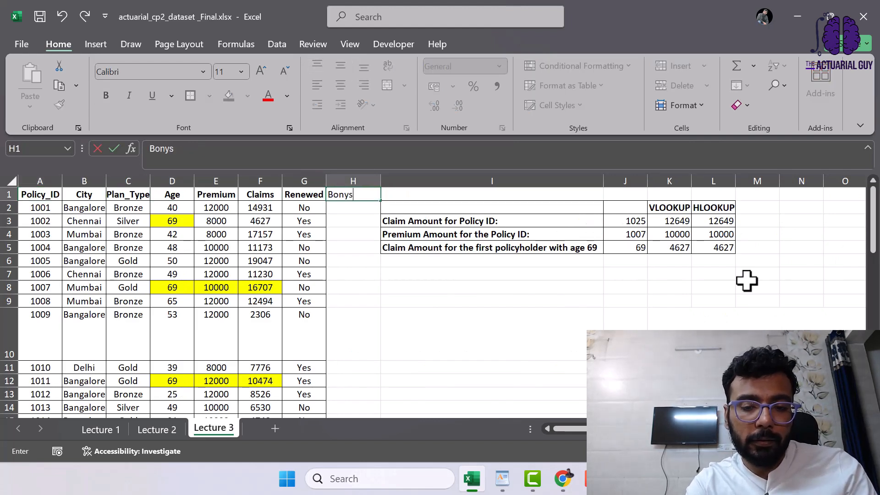
key("BackSpace")
key("BackSpace")
type("us")
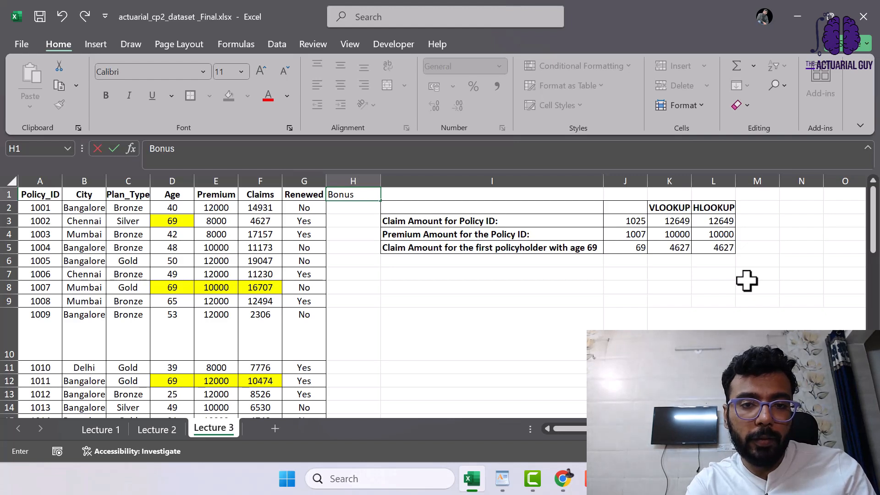
type(" Rate")
key("Return")
- Apply All Borders to the Bonus Rate column, H1:H51, and make its heading bold
key("Right")
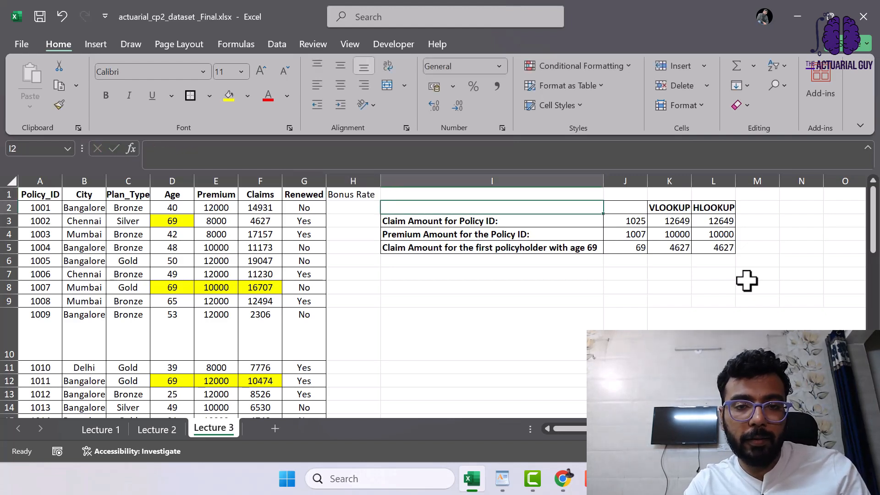
key("Left")
key("Up")
key("ctrl+Down")
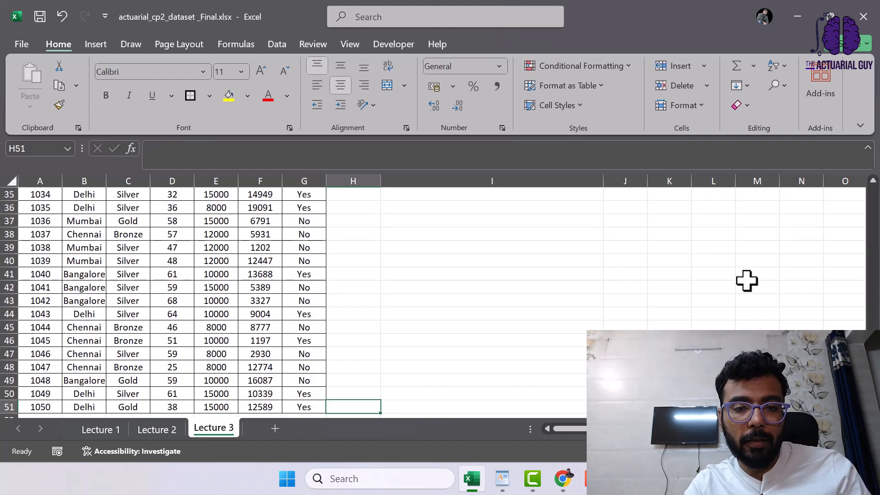
key("ctrl+shift+Up")
key("alt+h")
key("b")
key("a")
key("Down")
key("Up")
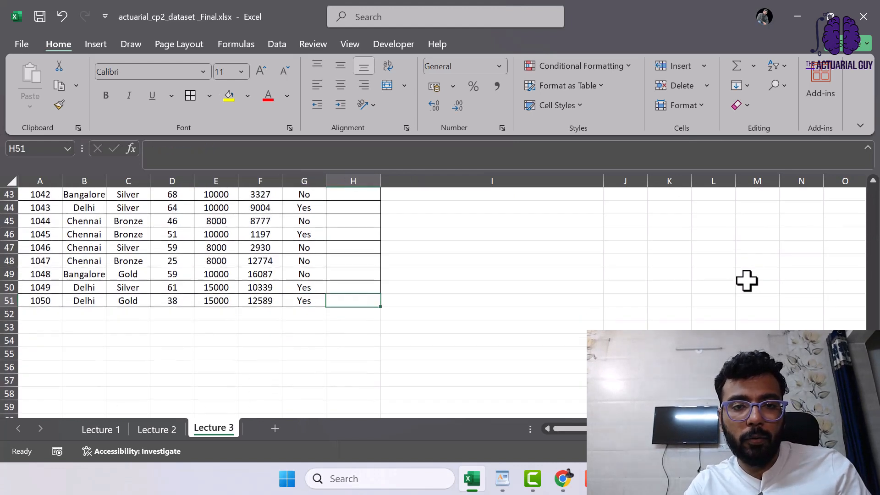
key("ctrl+Up")
key("Down")
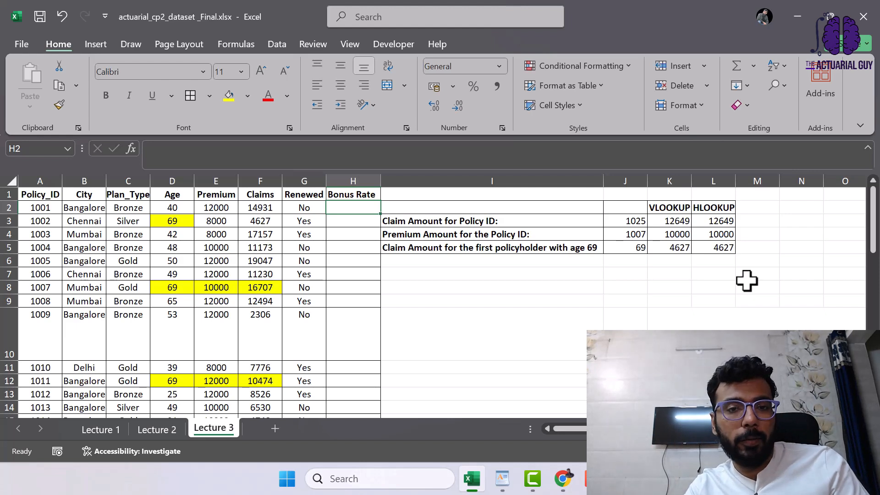
- Insert a blank column I between the Bonus Rate column and the lookup results table, and select the whole new column
key("Right")
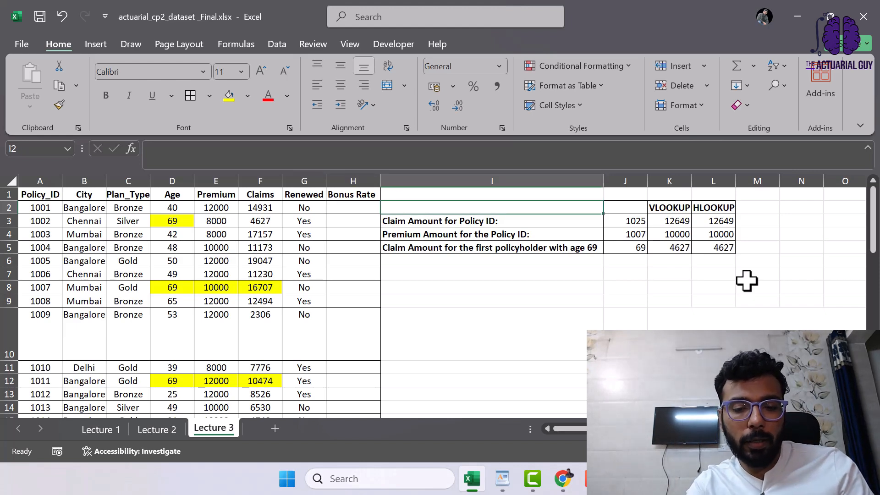
key("alt+h")
key("i")
key("c")
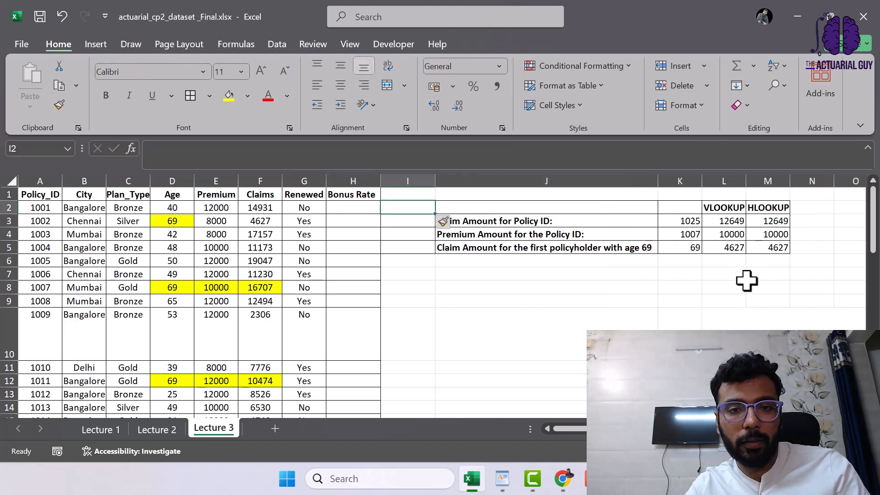
left_click(416, 181)
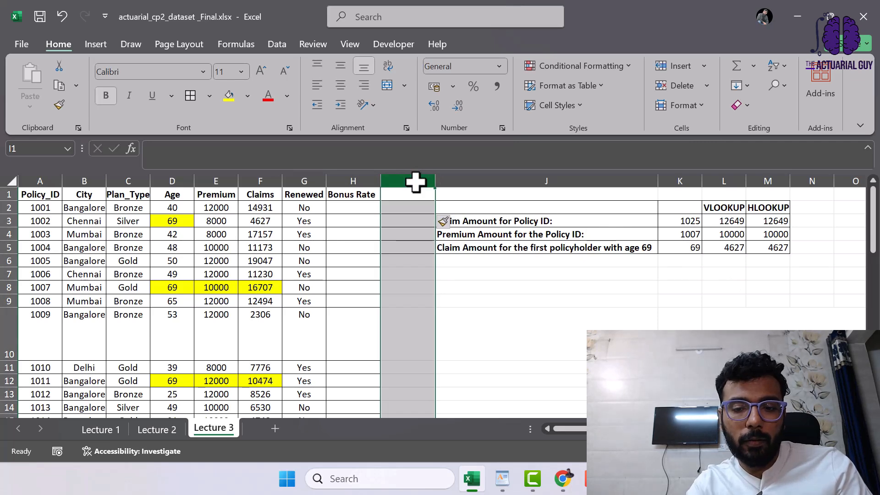
key("Left")
key("Down")
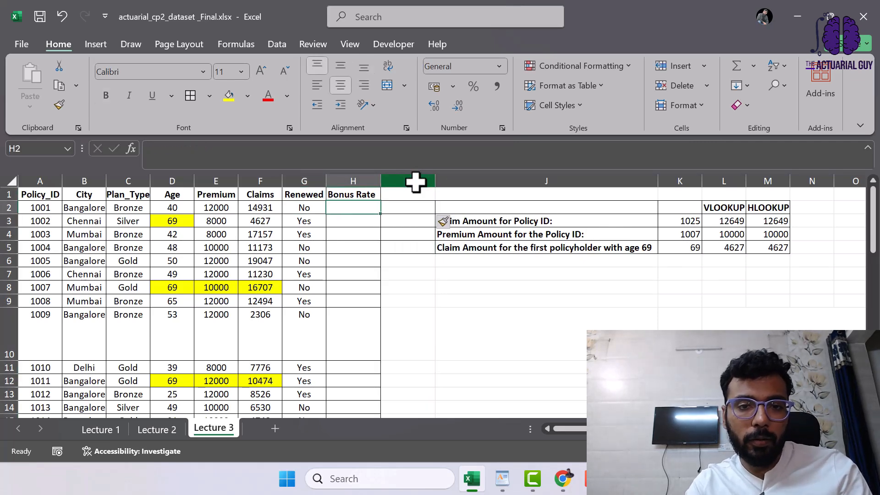
type("=")
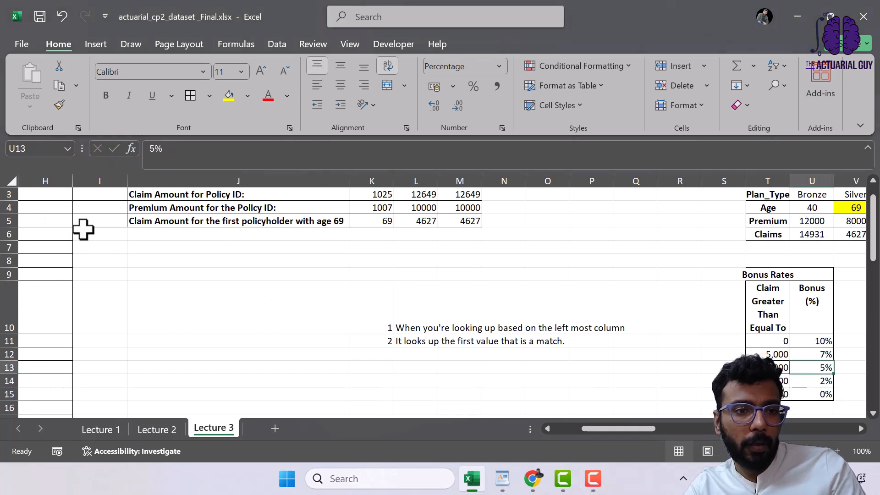
- Begin an IF formula in H2 testing whether the claim amount in F2 is greater than a threshold from the Bonus Rates table
key("Left")
key("Left")
key("Left")
key("Left")
key("Left")
key("Left")
key("Left")
key("Left")
key("Left")
key("Left")
key("Left")
key("Left")
key("Left")
key("Left")
key("Left")
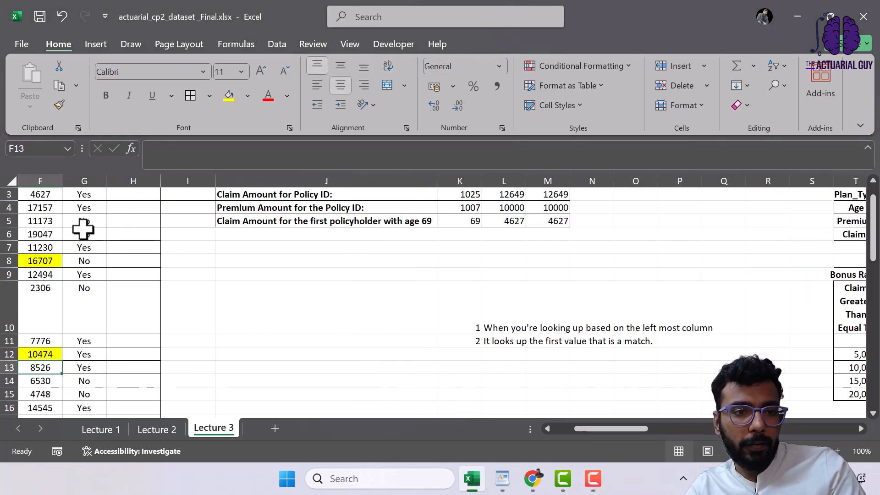
key("Up")
key("Up")
key("Up")
key("Up")
key("Up")
key("Up")
key("Up")
key("Up")
key("Up")
key("Up")
key("Up")
key("Right")
key("Right")
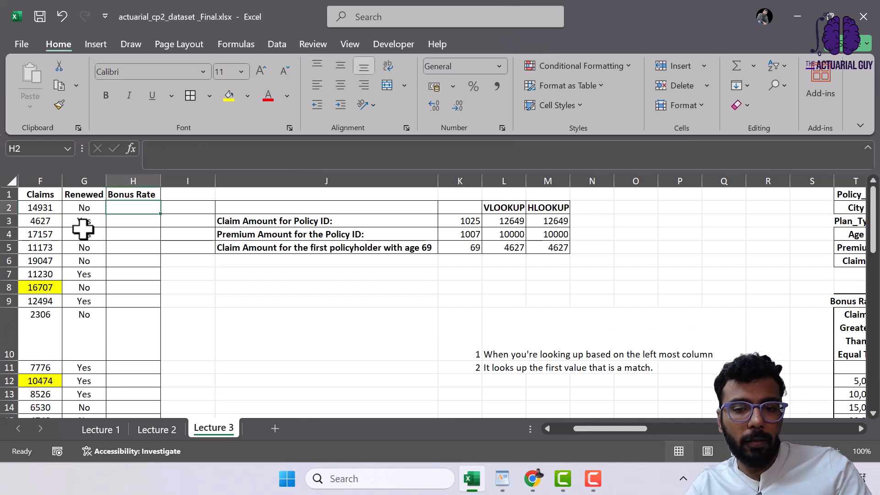
type("=if(")
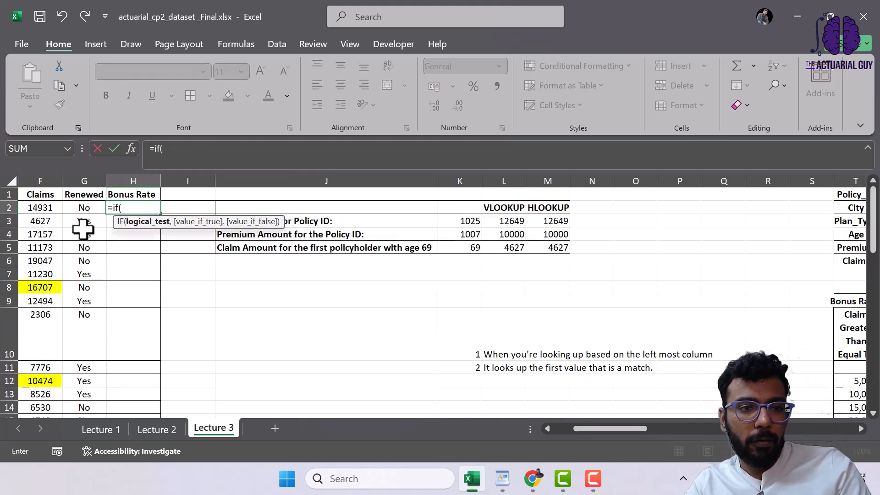
left_click(54, 206)
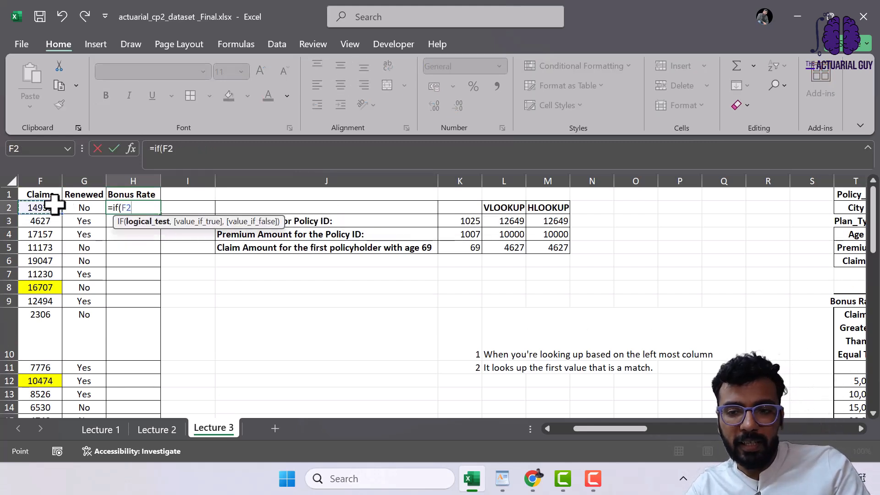
type(">")
key("Right")
key("Right")
key("Right")
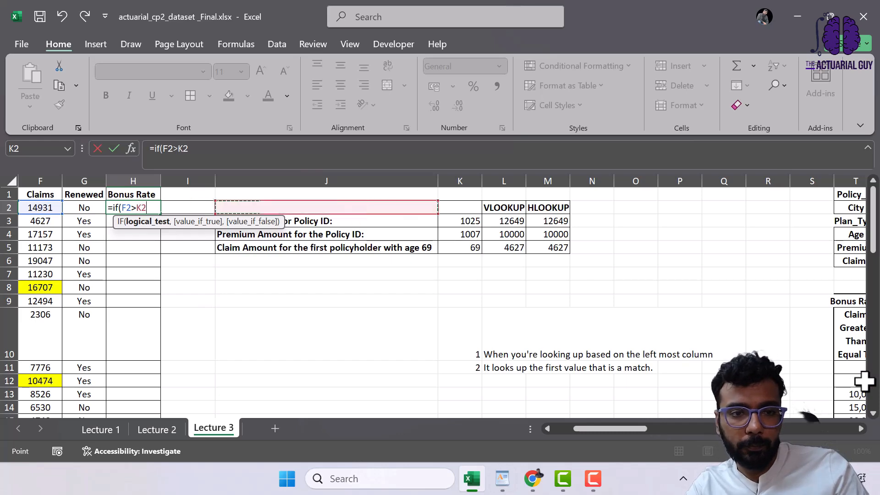
- Complete the IF formula's logical test in H2 by comparing F2 with the 20,000 claim threshold, as F2>T15
key("Right")
key("Right")
key("Right")
key("Right")
key("Right")
key("Right")
key("Right")
key("Right")
key("Right")
key("Down")
key("Down")
key("Down")
key("Down")
key("Down")
key("Down")
key("Down")
key("Down")
key("Down")
key("Down")
key("Down")
key("Down")
key("Down")
key("Down")
key("Down")
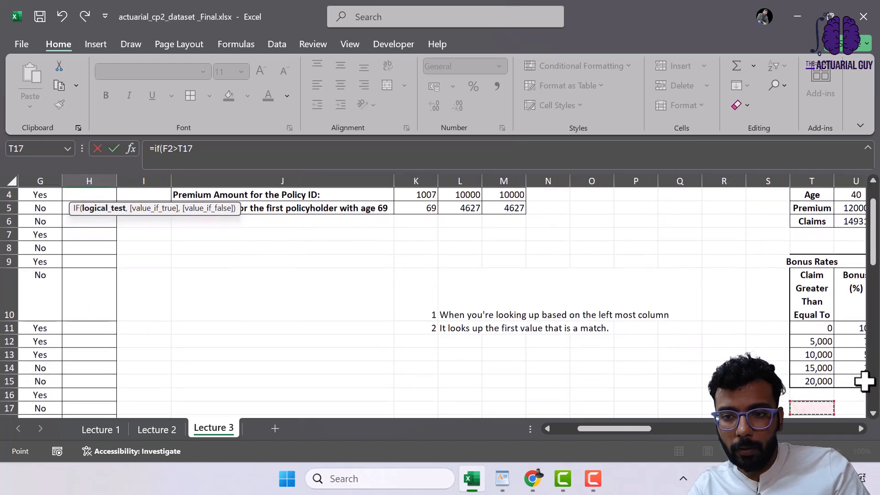
key("Up")
key("Up")
- Add the bonus percentage in U15 as the value returned when the F2>T15 test is true
type(",")
key("Right")
key("Right")
key("Right")
key("Right")
key("Right")
key("Right")
key("Right")
key("Right")
key("Right")
key("Right")
key("Right")
key("Right")
key("Right")
key("Right")
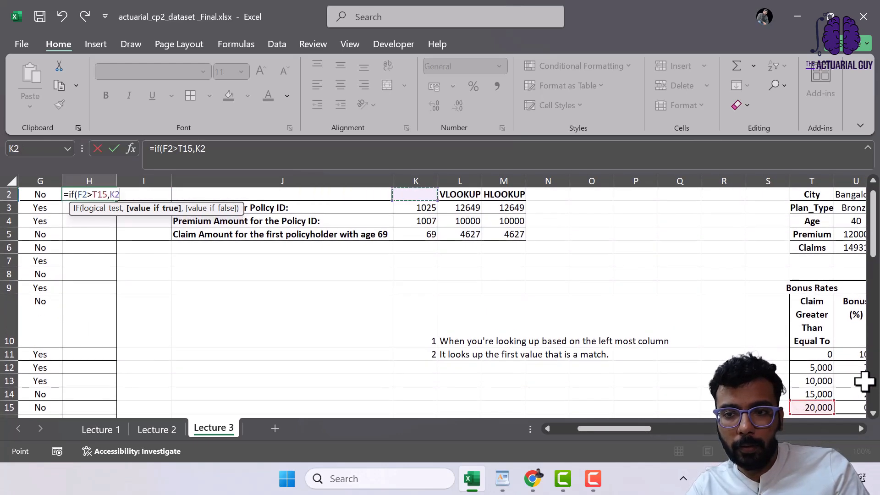
key("Down")
key("Down")
key("Down")
key("Down")
key("Down")
key("Down")
key("Down")
key("Down")
key("Down")
key("Down")
key("Down")
key("Down")
key("Down")
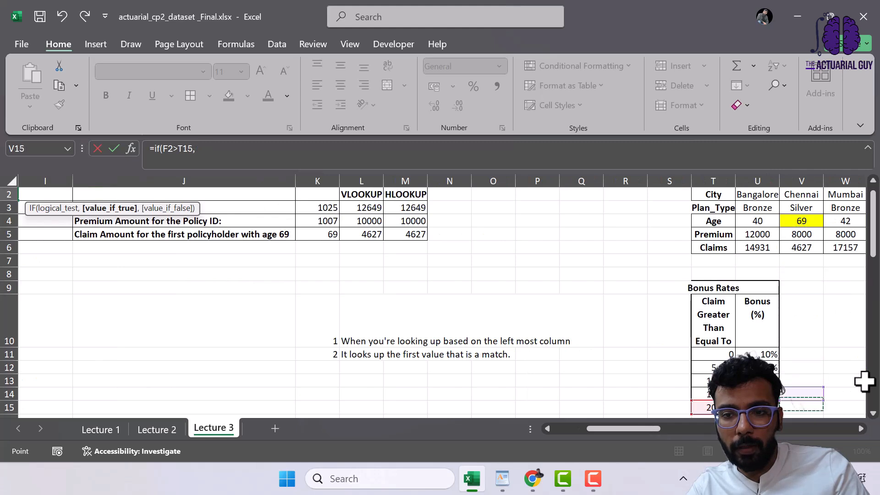
key("Left")
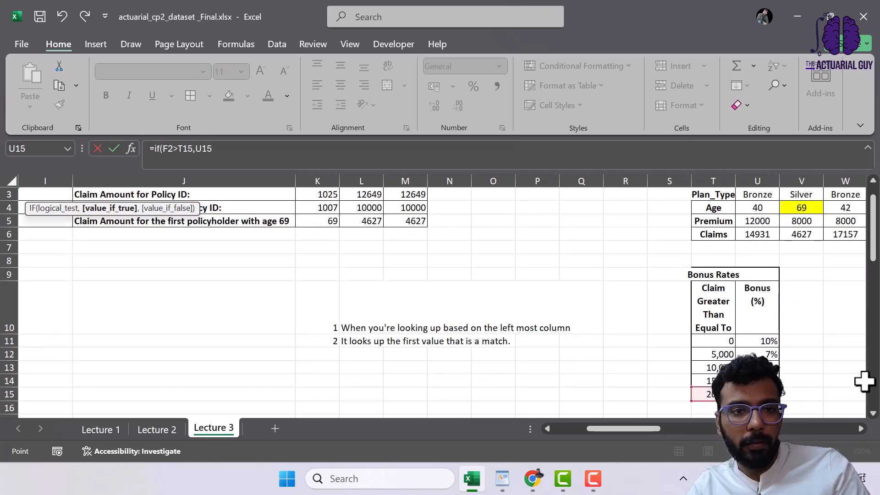
- Make the threshold and bonus references absolute as $T$15,$U$15 and open the formula's third argument
left_click_drag(212, 148, 177, 148)
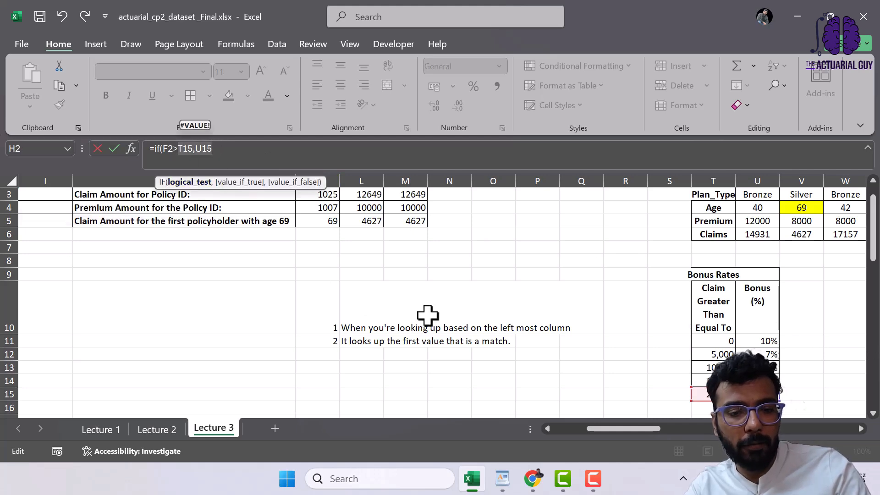
key("F4")
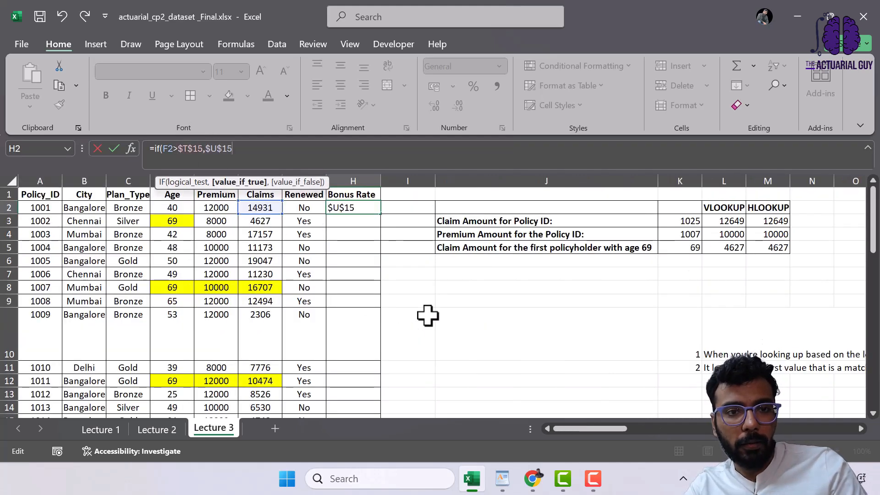
type(",")
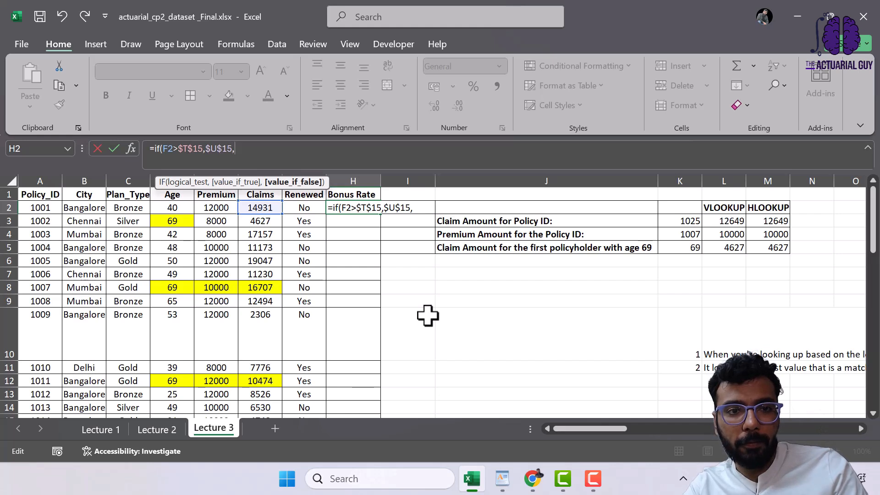
key("End")
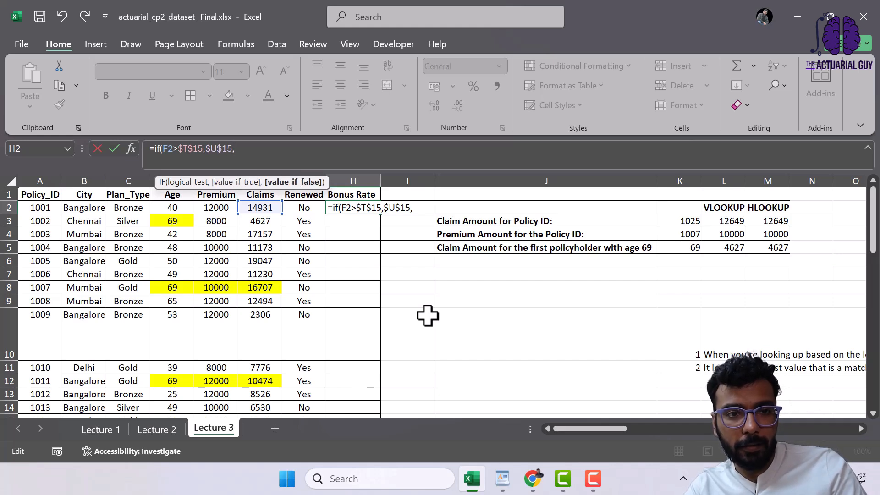
- Add a second condition to the formula comparing the claim with the 15,000 threshold, as F2>T14
left_click(268, 210)
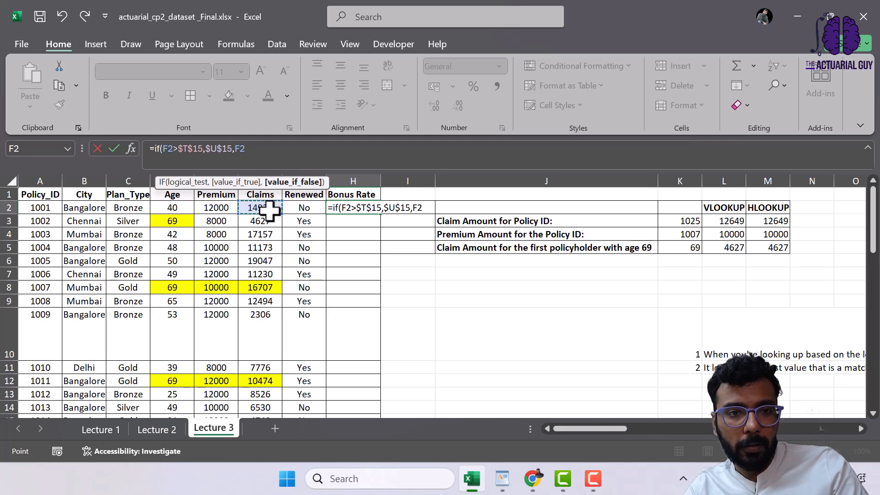
type(">")
key("Right")
key("Right")
key("Right")
key("Right")
key("Right")
key("Right")
key("Right")
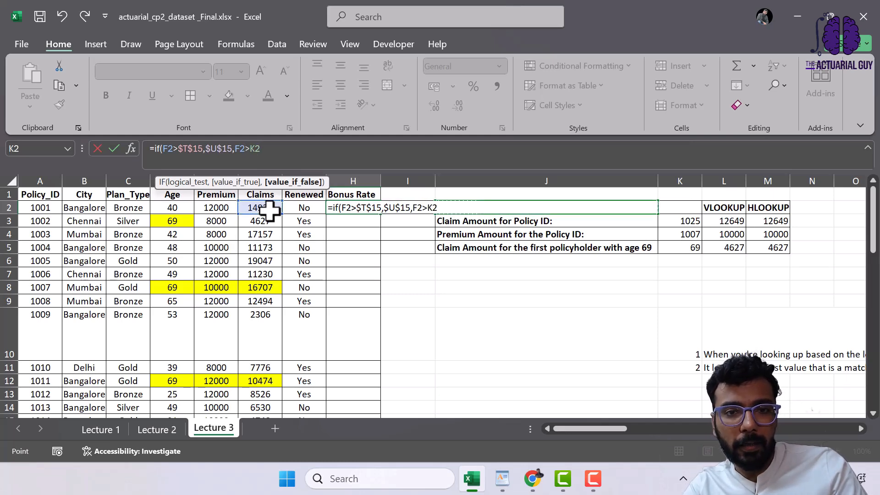
key("Down")
key("Down")
key("Down")
key("Down")
key("Down")
key("Down")
key("Down")
key("Down")
key("Right")
key("Right")
key("Right")
key("Right")
key("Right")
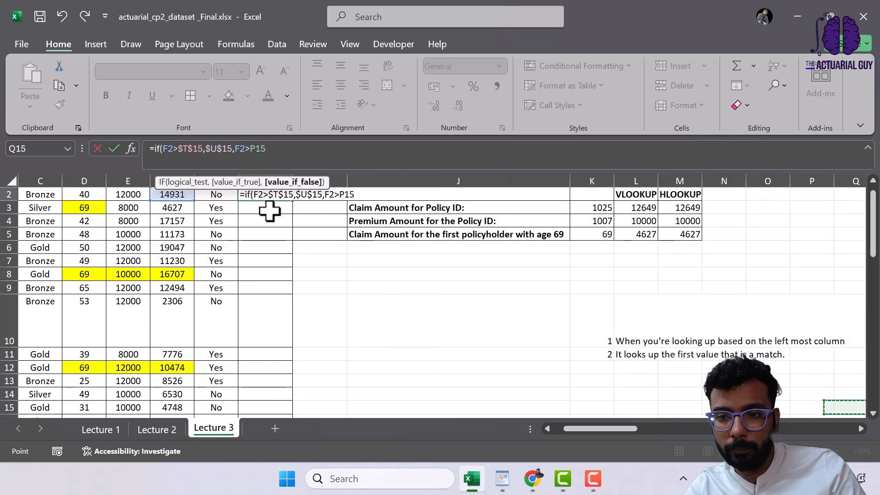
key("Down")
key("Down")
key("Down")
key("Down")
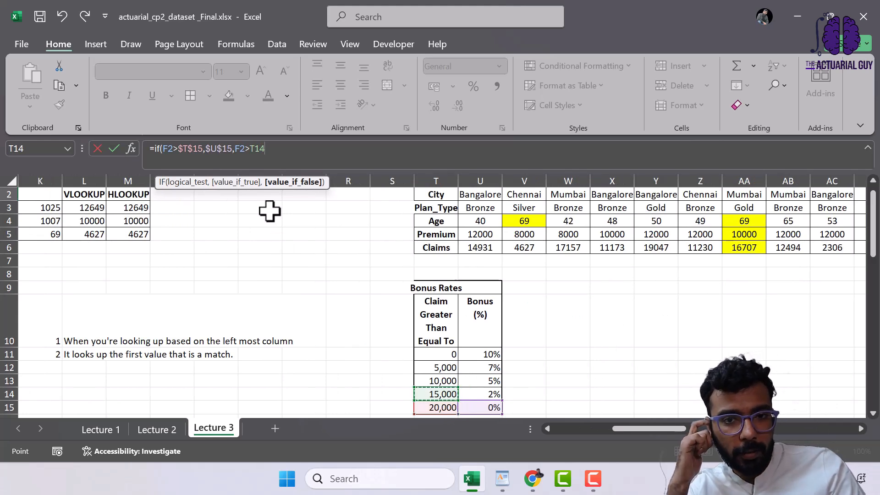
- Change both comparisons to >=, make the 15,000 threshold reference absolute as $T$14, and end that condition with a comma
left_click(175, 147)
type("=")
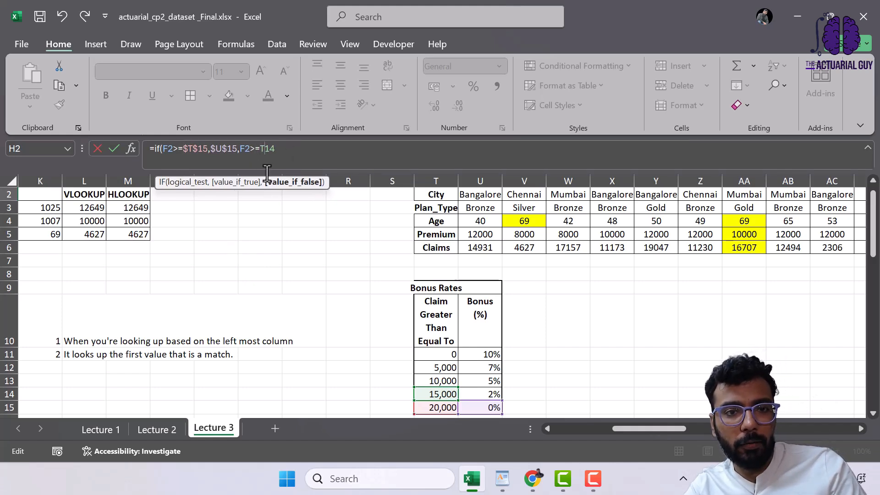
key("F4")
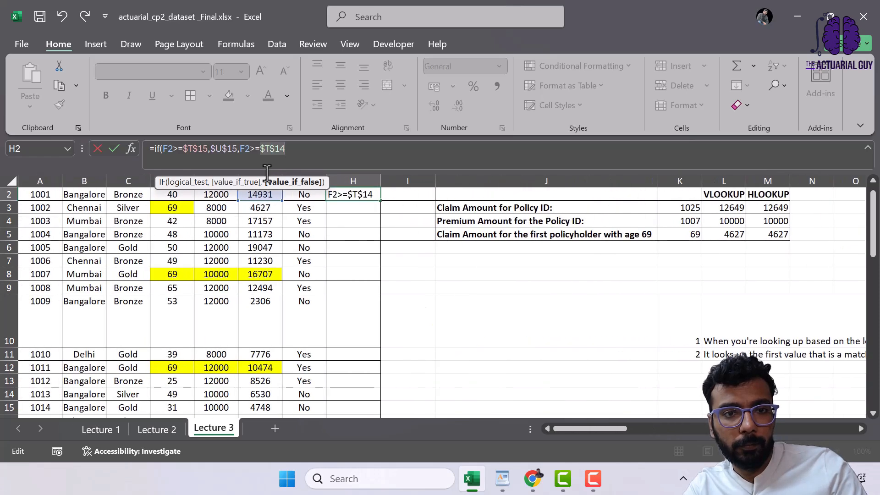
type(",")
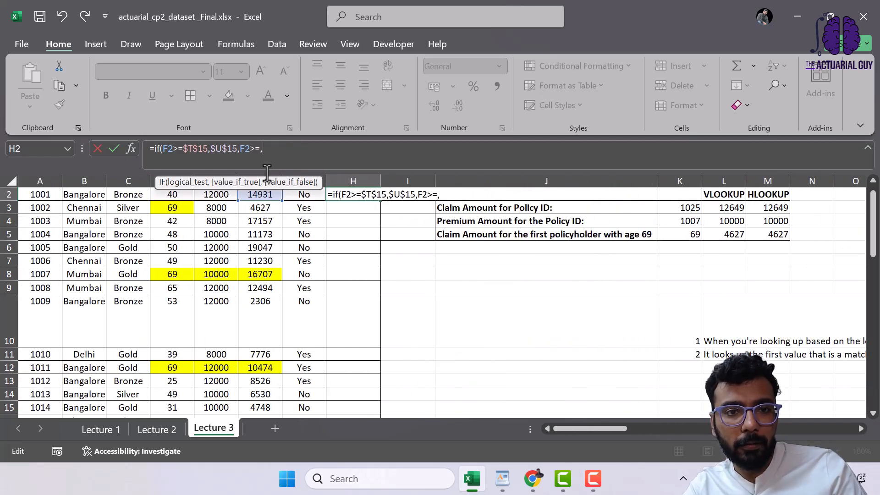
key("ctrl+z")
type(",")
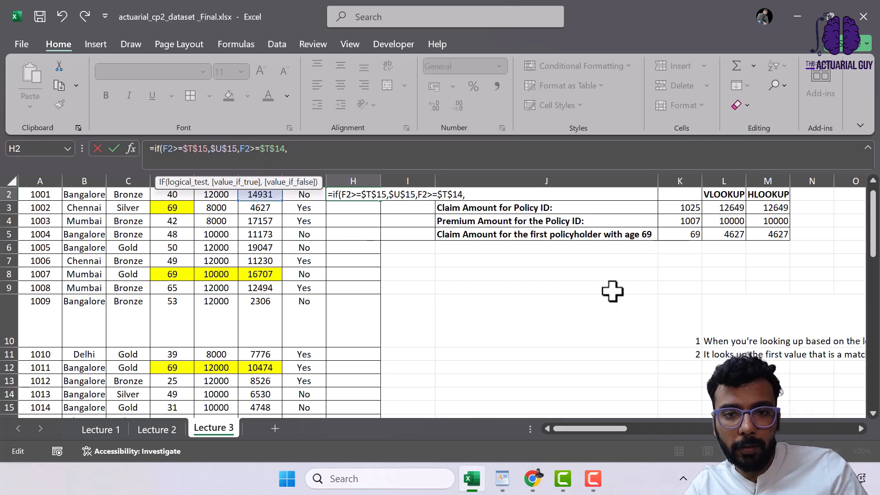
- Add the bonus percentage for the 15,000 threshold to the formula as the absolute reference $U$14
left_click(687, 301)
key("Right")
key("Right")
key("Right")
key("Right")
key("Right")
key("Right")
key("Right")
key("Right")
key("Right")
key("Right")
key("Right")
key("Right")
key("Right")
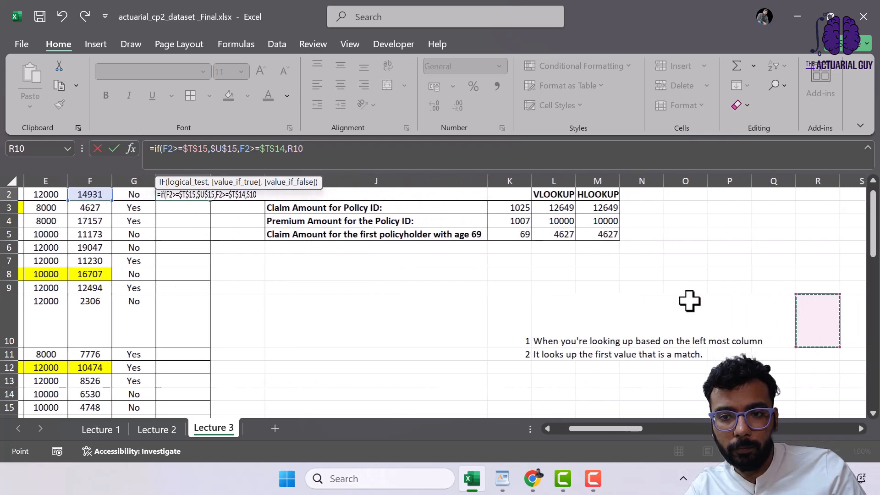
key("Down")
key("Left")
key("Left")
key("Left")
key("Down")
key("Down")
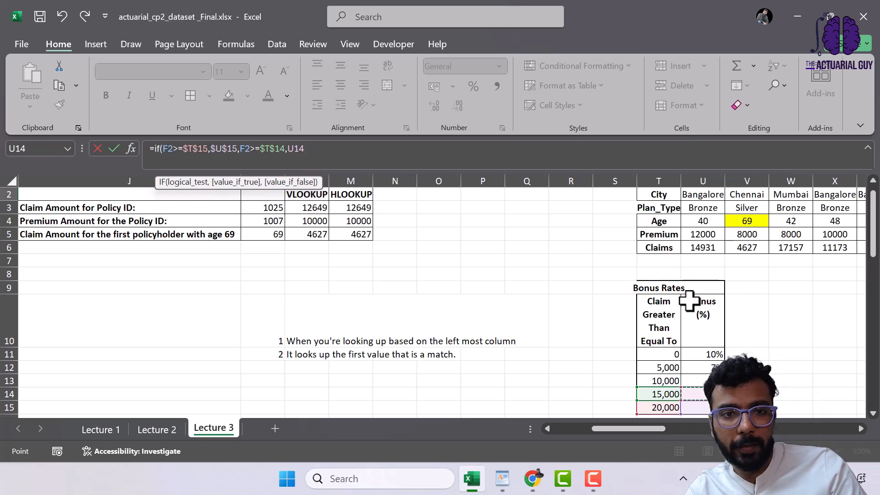
key("F4")
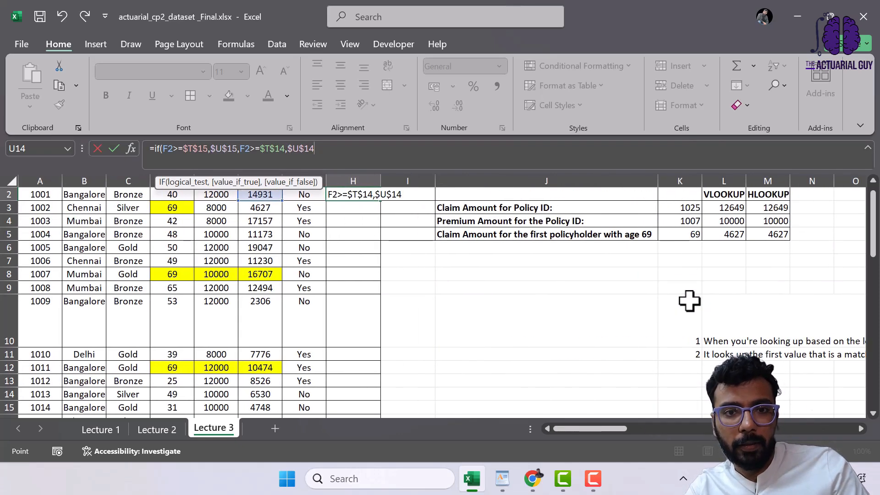
- Add a third condition comparing the claim with the 10,000 threshold through an absolute reference, as F2>=$T$13
type(",")
key("Left")
key("Left")
key("Left")
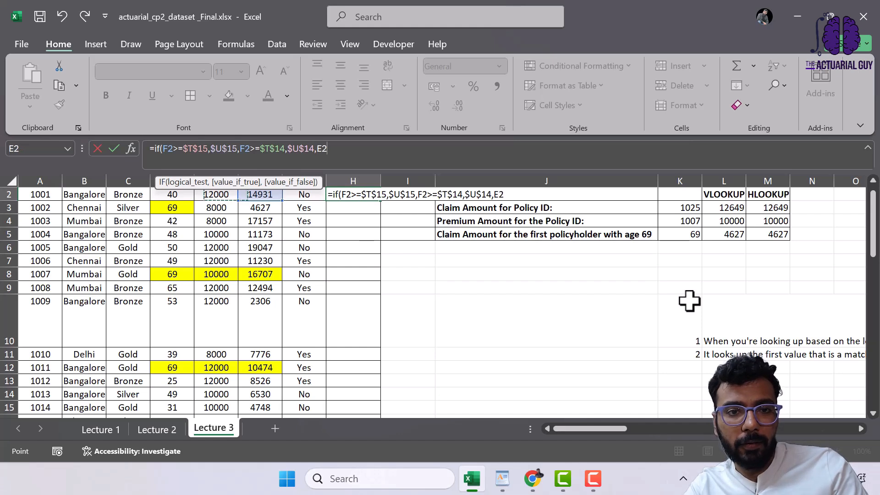
key("Right")
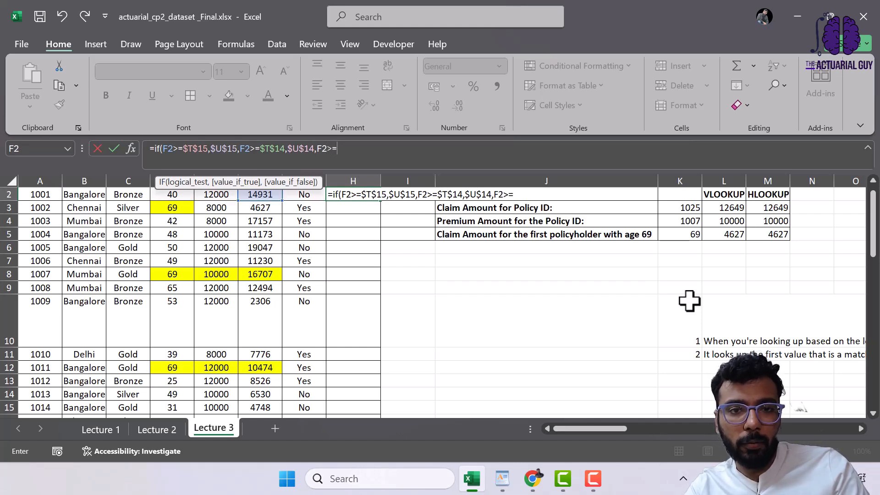
key("Right")
key("Right")
key("Right")
key("Right")
key("Right")
key("Right")
key("Right")
key("Right")
key("Right")
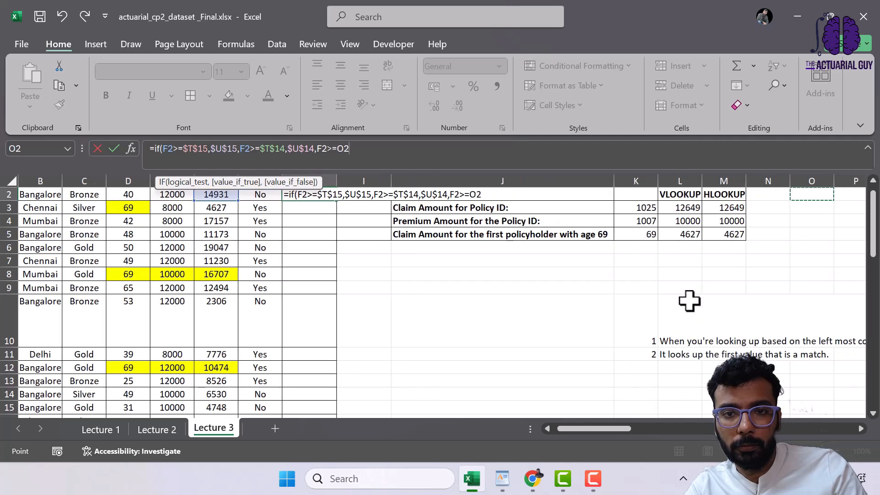
key("Right")
key("Down")
key("Down")
key("Down")
key("Down")
key("Down")
key("Down")
key("Down")
key("Down")
key("Down")
key("Down")
key("Down")
key("Right")
key("Right")
key("Right")
key("Down")
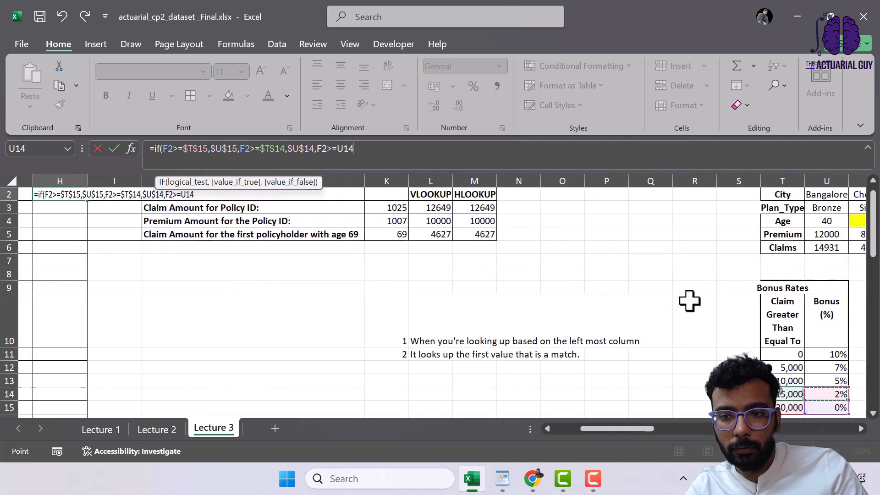
key("Left")
key("Left")
key("Up")
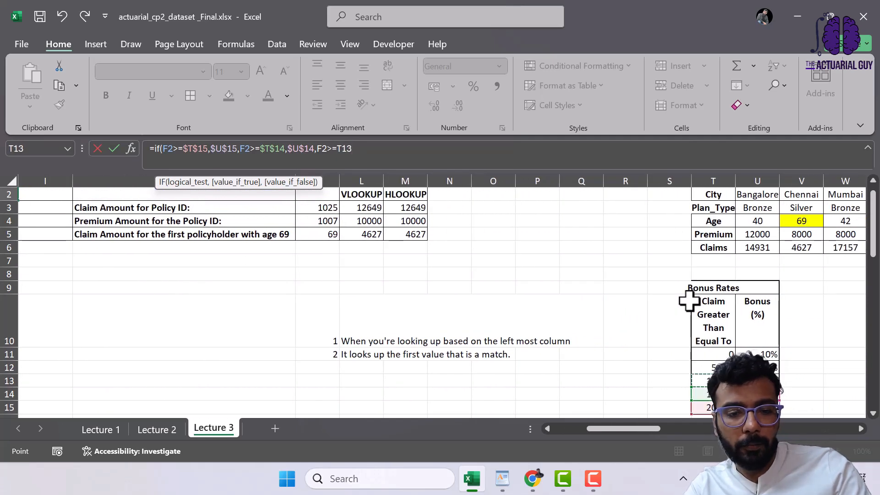
key("F4")
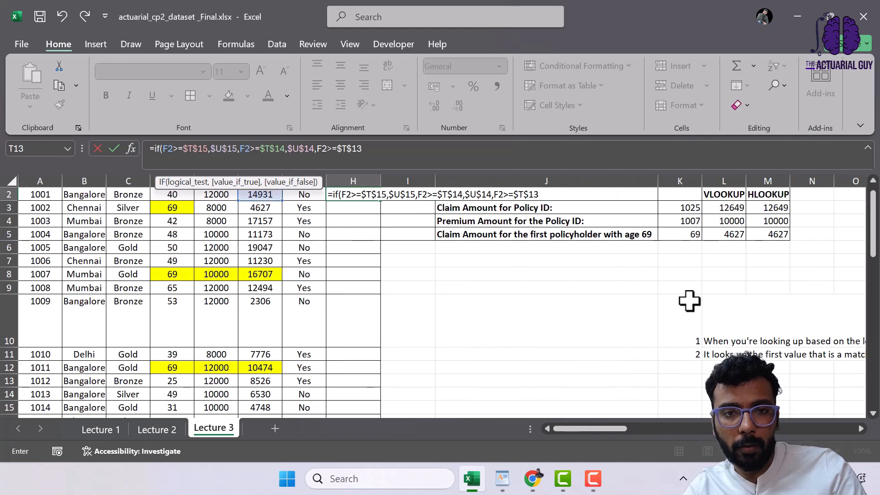
- Add the bonus percentage for the 10,000 threshold to the formula as the absolute reference $U$13
type(",")
key("Right")
key("Right")
key("Right")
key("Right")
key("Right")
key("Right")
key("Right")
key("Right")
key("Right")
key("Right")
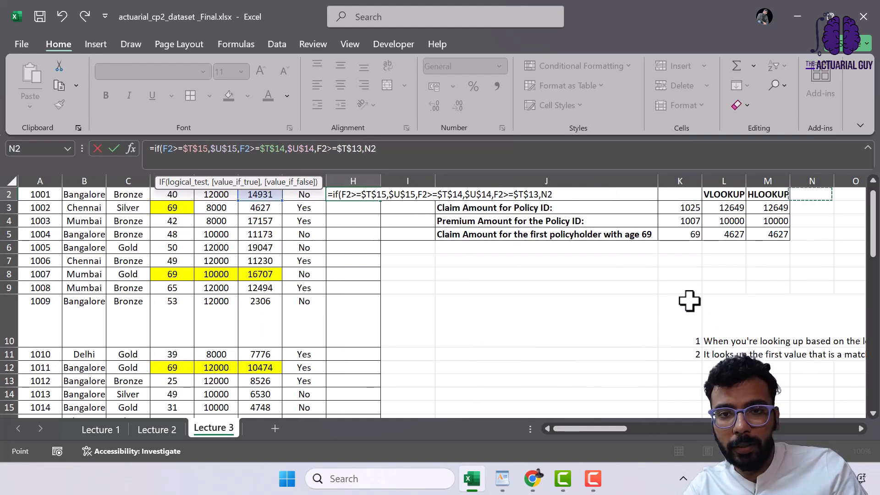
key("Right")
key("Right")
key("Right")
key("Right")
key("Right")
key("Right")
key("Right")
key("Right")
key("Right")
key("Down")
key("Down")
key("Down")
key("Down")
key("Down")
key("Down")
key("Down")
key("Down")
key("Down")
key("Down")
key("Down")
key("Down")
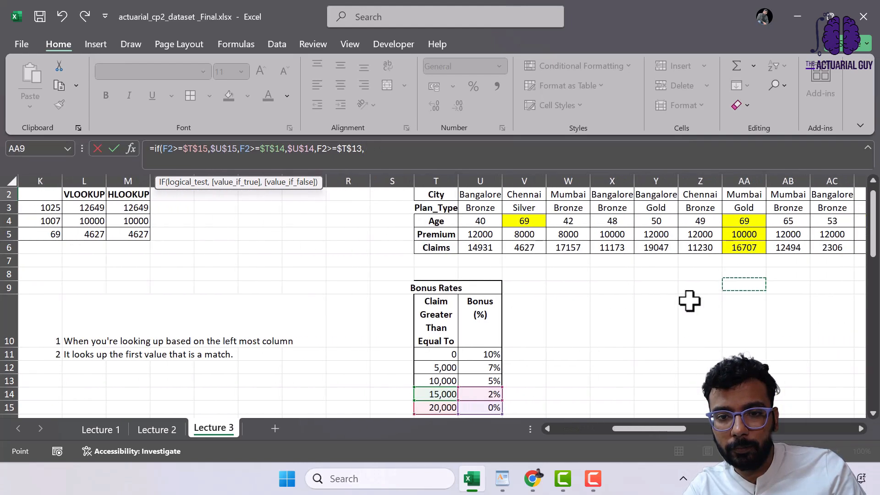
key("Left")
key("Left")
key("Left")
key("Left")
key("Left")
key("Left")
key("Up")
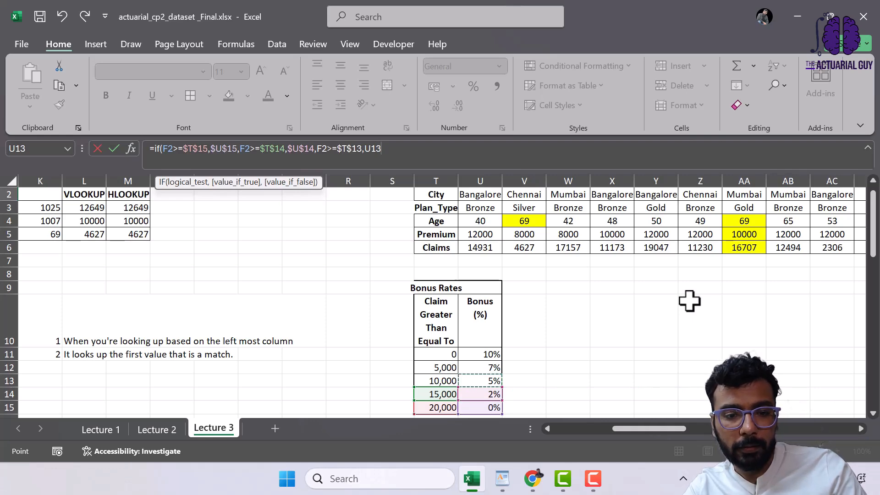
key("F4")
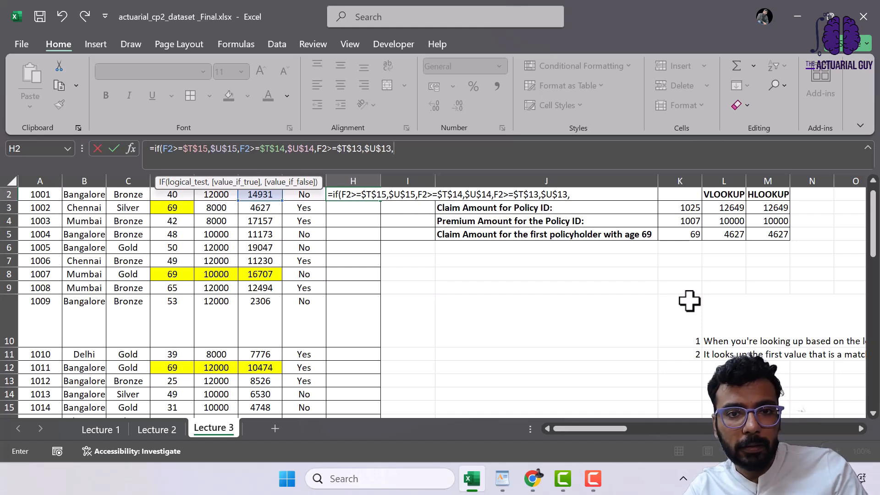
- Continue the formula with a nested IF whose logical test begins with the claim cell, as F2>=
type(",if(")
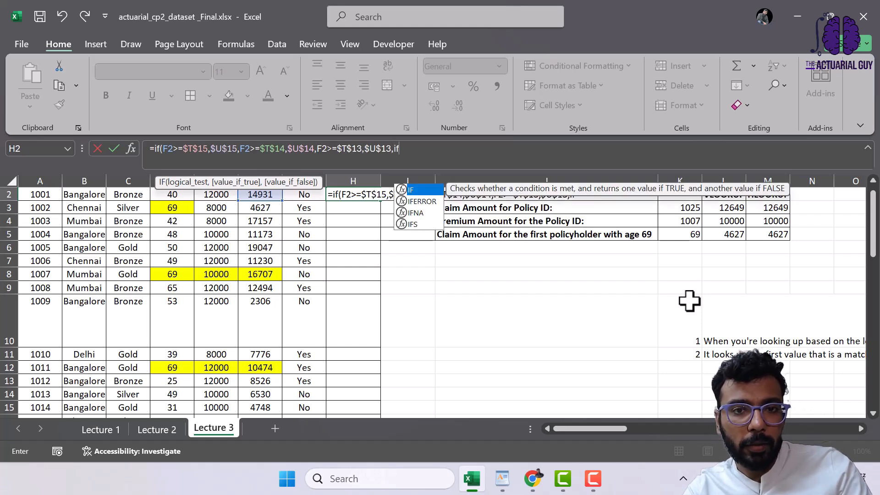
key("Right")
key("Right")
key("Right")
key("Right")
key("Right")
key("Right")
key("Right")
key("Right")
key("Right")
key("Right")
key("Right")
key("Right")
key("Right")
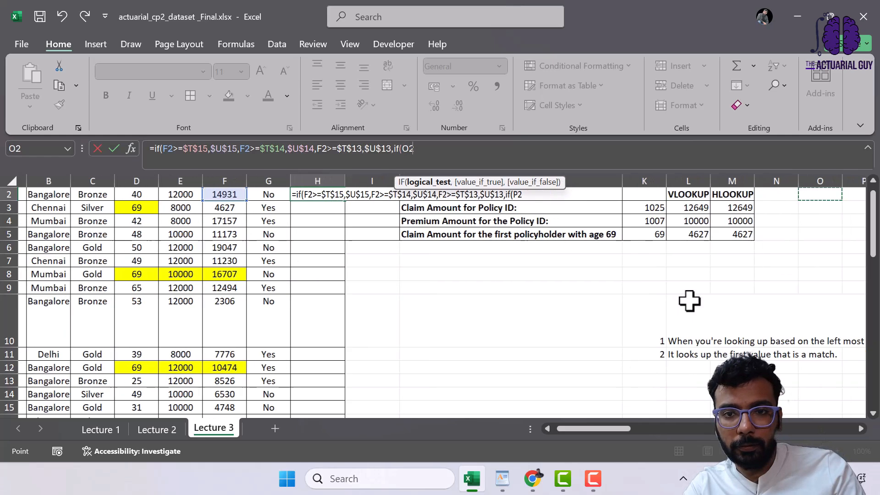
key("Left")
key("Left")
key("Left")
key("Left")
key("Left")
key("Left")
key("Left")
key("Left")
key("Left")
key("Left")
key("Left")
key("Left")
key("Left")
key("Left")
key("Left")
key("Left")
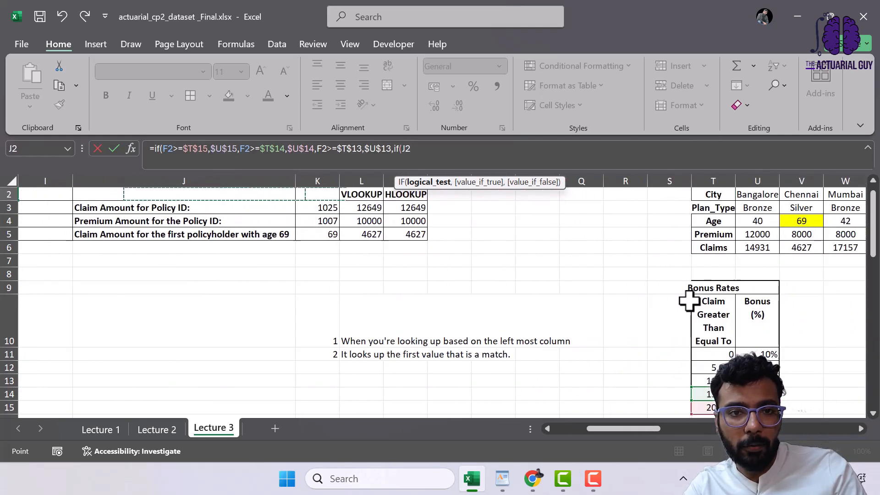
scroll(689, 301, "up", 1)
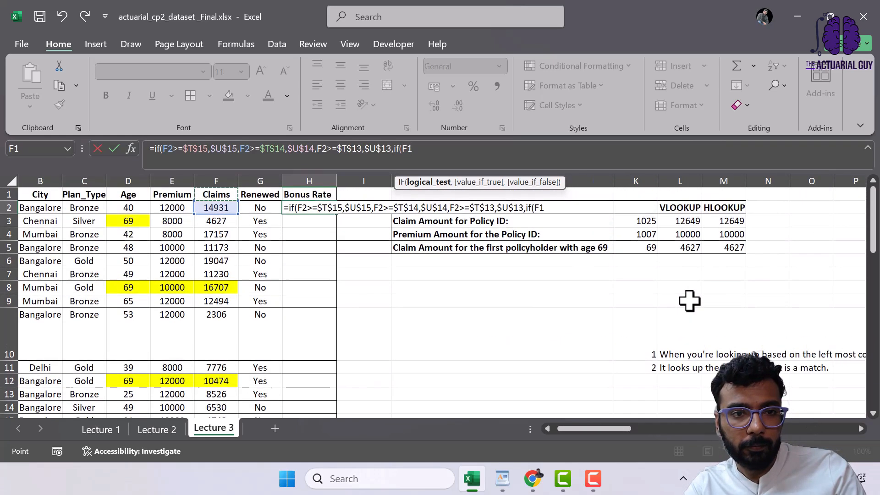
type(">=")
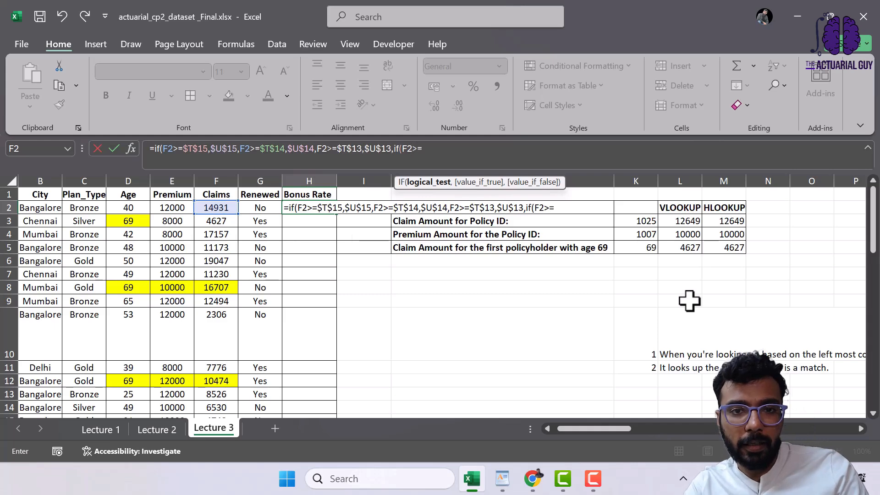
- Complete the nested IF's test with the 5,000 threshold as the absolute reference $T$12
key("Right")
key("Right")
key("Right")
key("Right")
key("Right")
key("Right")
key("Right")
key("Right")
key("Right")
key("Right")
key("Right")
key("Right")
key("Right")
key("Right")
key("Right")
key("Right")
key("Right")
key("Right")
key("Right")
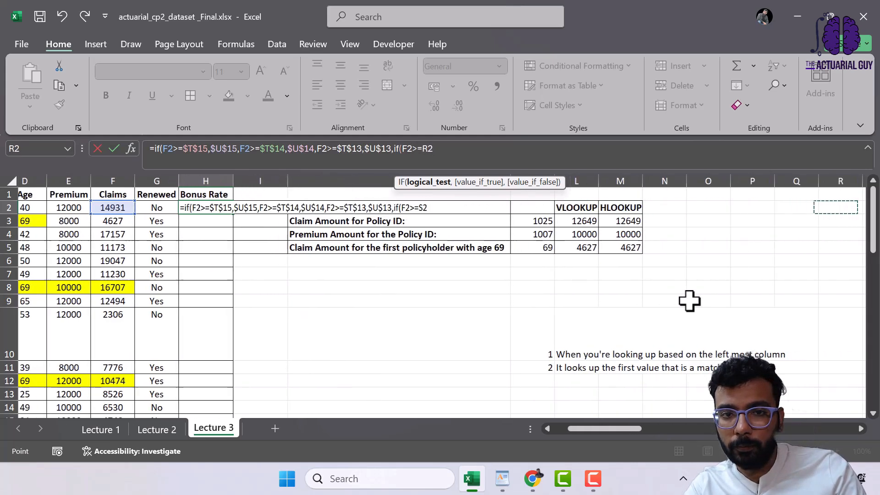
key("Down")
key("Down")
key("Down")
key("Down")
key("Down")
key("Down")
key("Down")
key("Down")
key("Down")
key("Down")
key("Down")
key("Down")
key("Left")
key("Left")
key("Left")
key("Left")
key("Left")
key("Left")
key("Left")
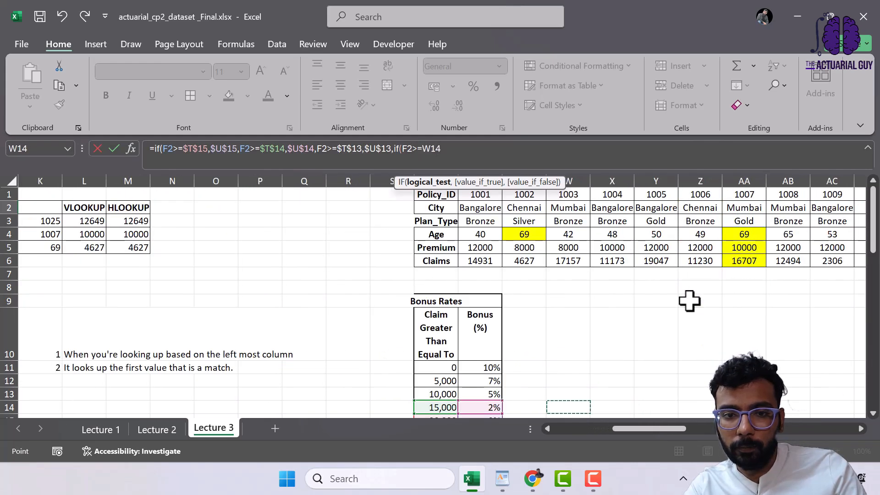
key("Up")
key("Up")
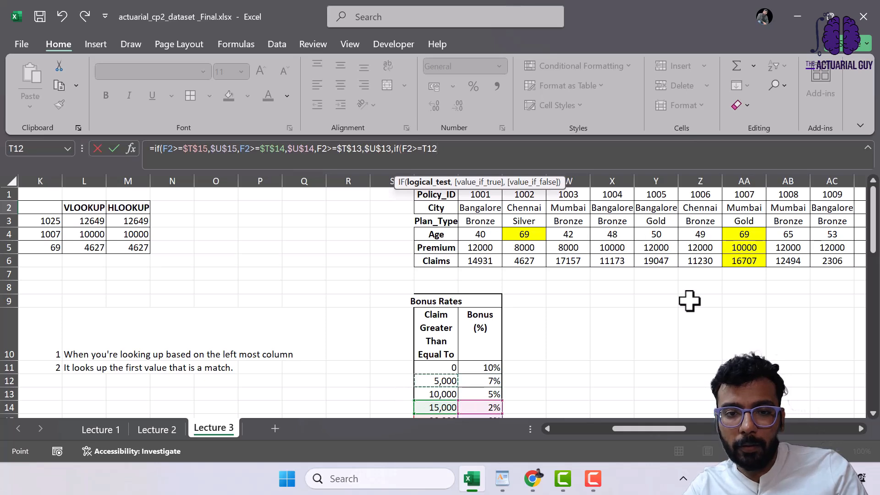
key("F4")
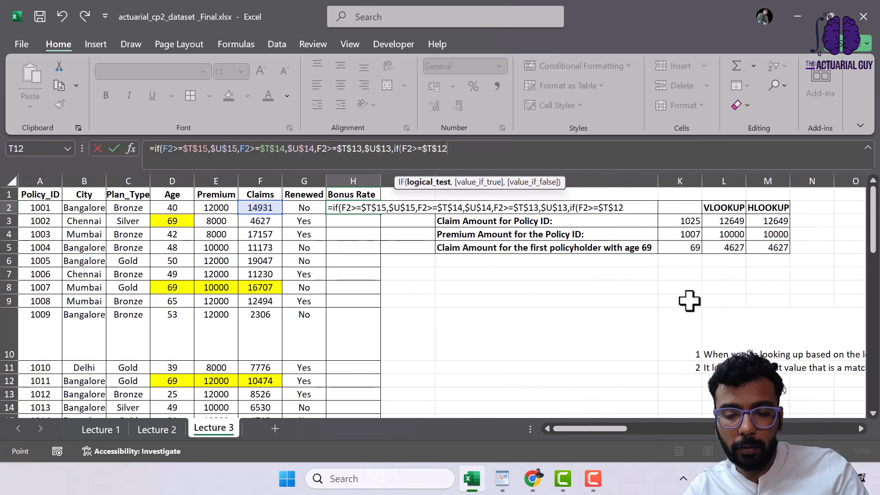
- Add the bonus percentage for the 5,000 threshold as the absolute reference $U$12 and end that argument with a comma
type(",")
key("Right")
key("Right")
key("Right")
key("Right")
key("Right")
key("Right")
key("Right")
key("Right")
key("Right")
key("Right")
key("Right")
key("Right")
key("Right")
key("Right")
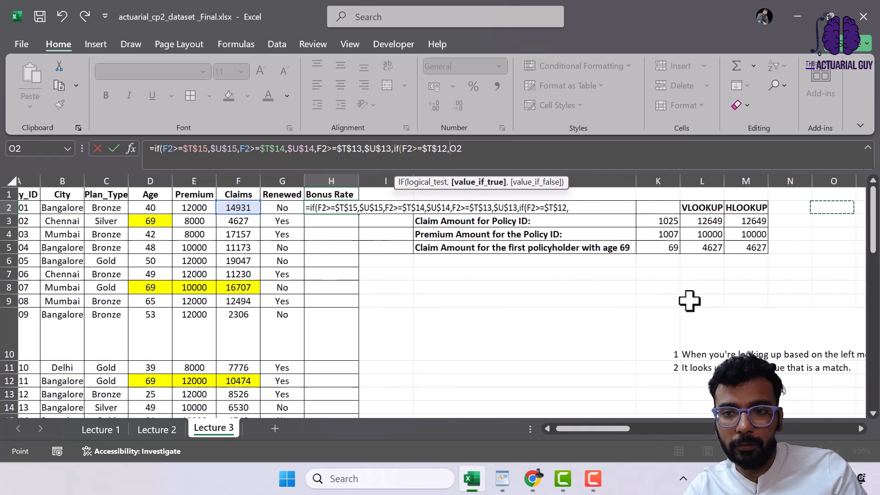
key("Down")
key("Down")
key("Down")
key("Down")
key("Down")
key("Down")
key("Down")
key("Down")
key("Down")
key("Down")
key("Down")
key("Down")
key("Down")
key("Left")
key("Up")
key("Up")
key("Up")
key("Up")
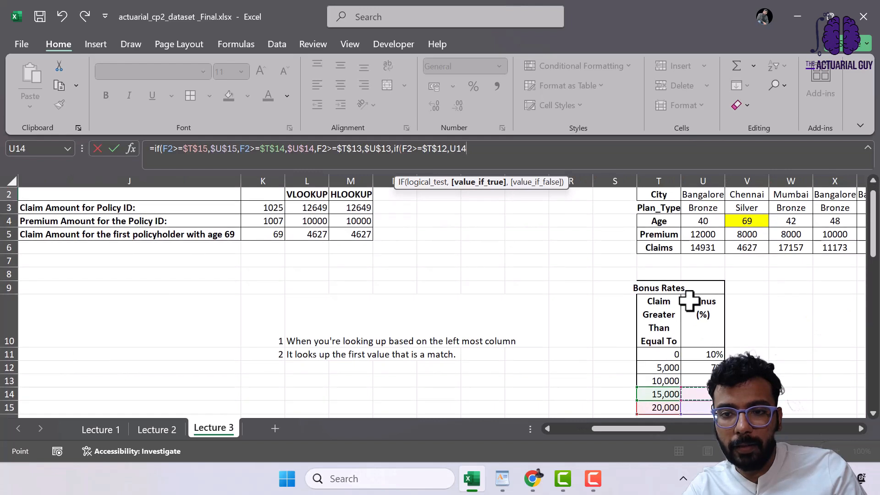
type(",")
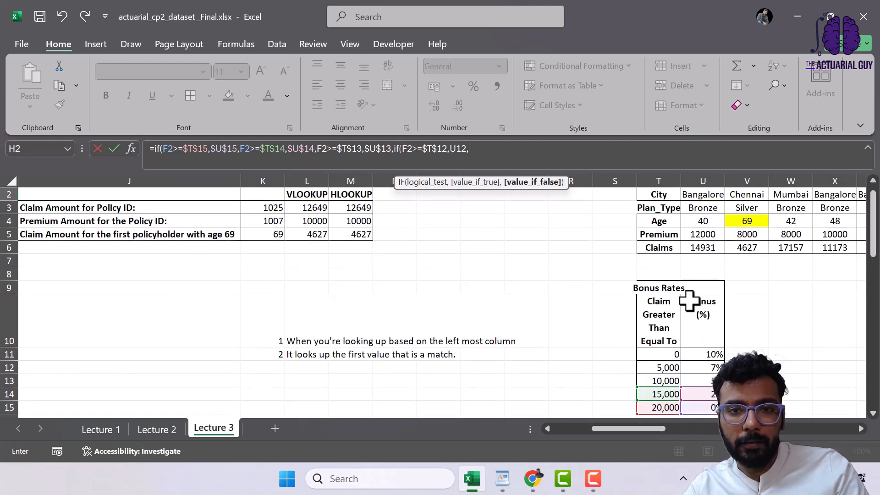
key("BackSpace")
key("F4")
type(",")
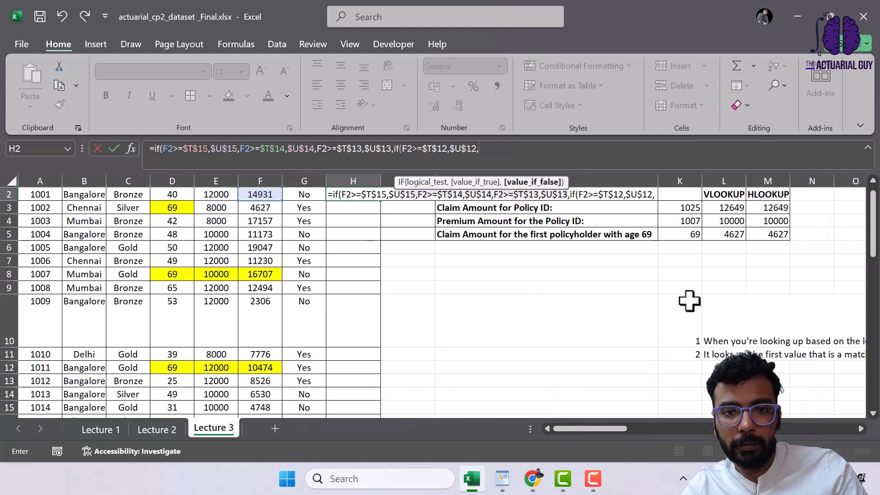
- Add the bonus percentage for the 0 threshold, U11, as the final value-if-false argument and end the formula with two closing parentheses
key("Right")
key("Right")
key("Right")
key("Right")
key("Right")
key("Right")
key("Right")
key("Right")
key("Right")
key("Right")
key("Down")
key("Down")
key("Down")
key("Down")
key("Down")
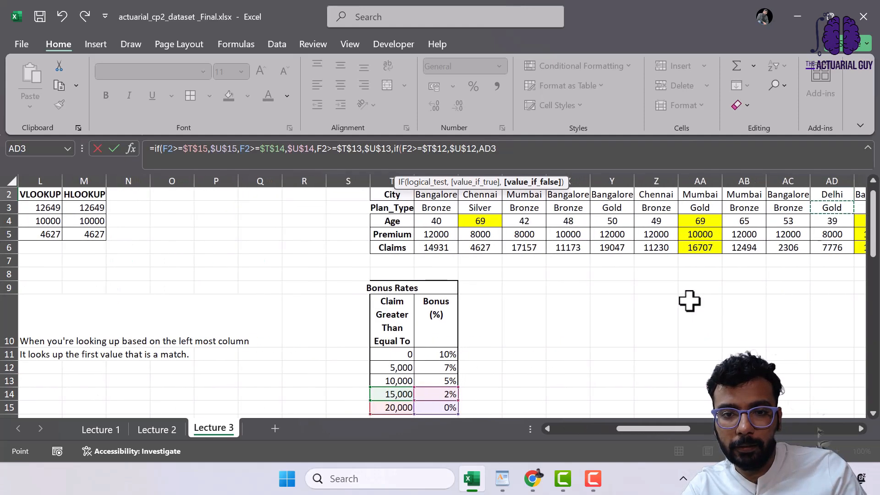
key("Left")
key("Left")
key("Left")
key("Left")
key("Left")
key("Down")
key("Down")
key("Down")
key("Down")
key("Left")
key("Left")
key("Left")
key("Down")
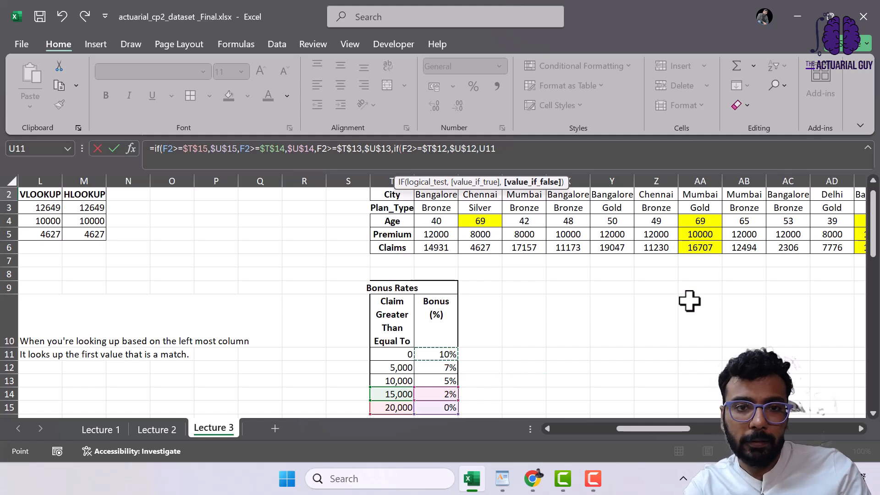
type(")")
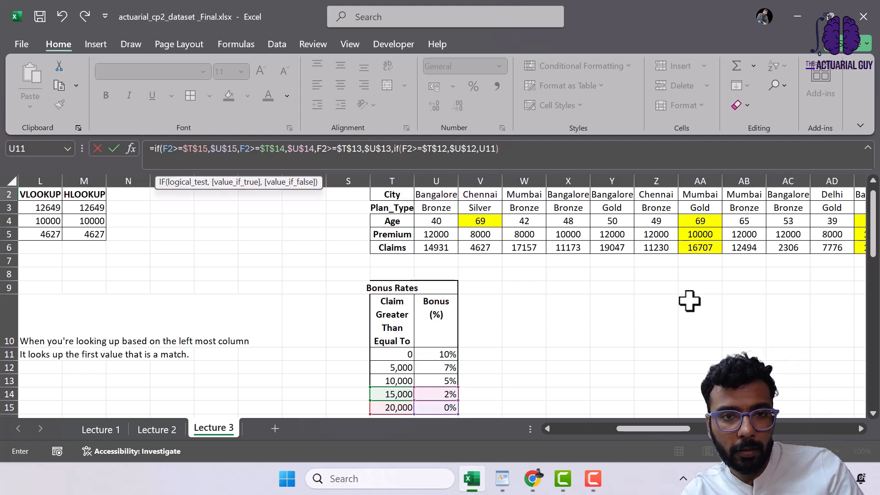
type(")")
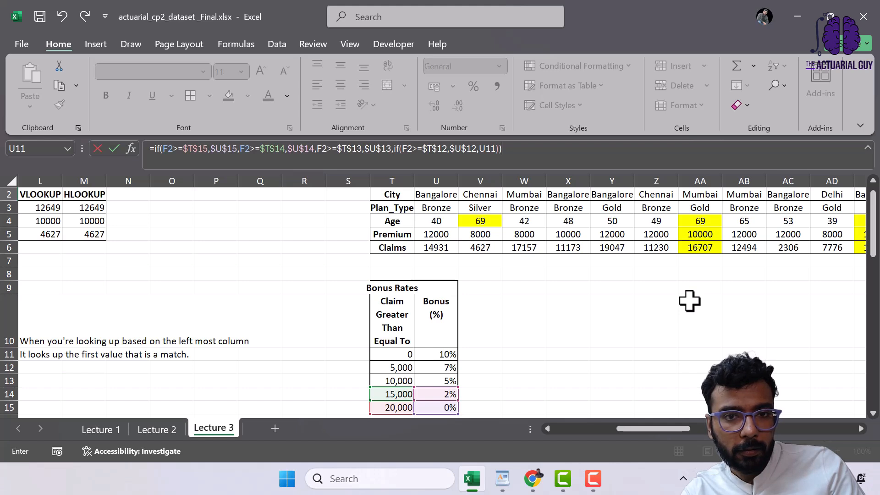
- Insert the missing if( before the F2>=$T$13 and F2>=$T$14 tests so each becomes a nested IF
left_click(320, 151)
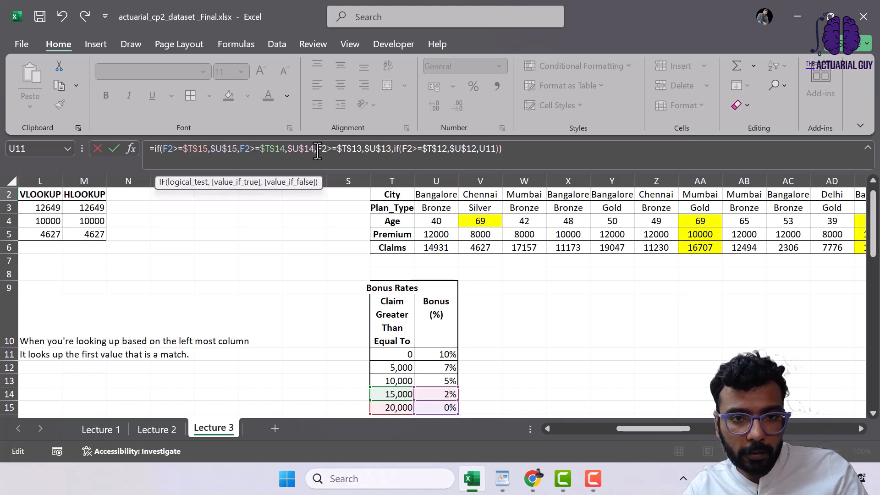
type("if(")
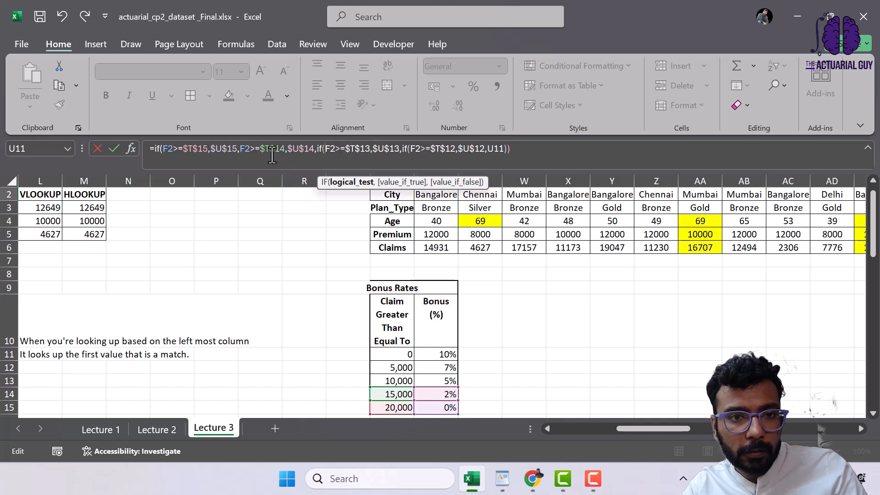
left_click(239, 151)
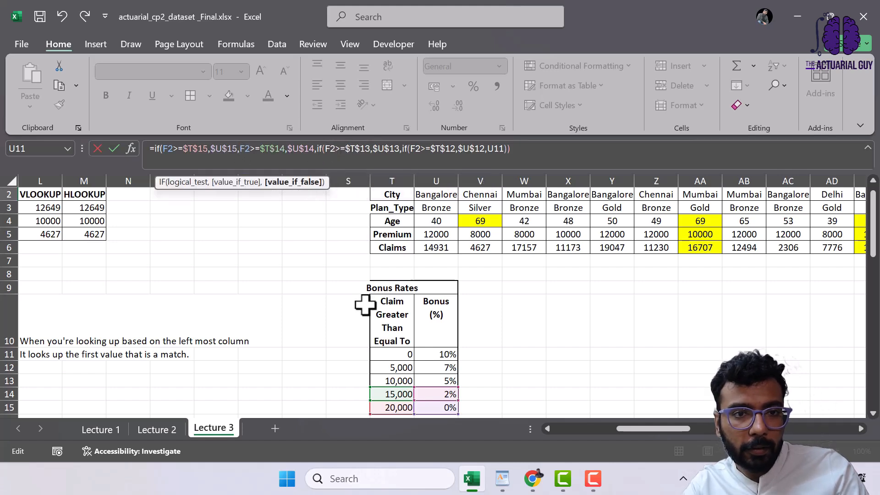
type("if(")
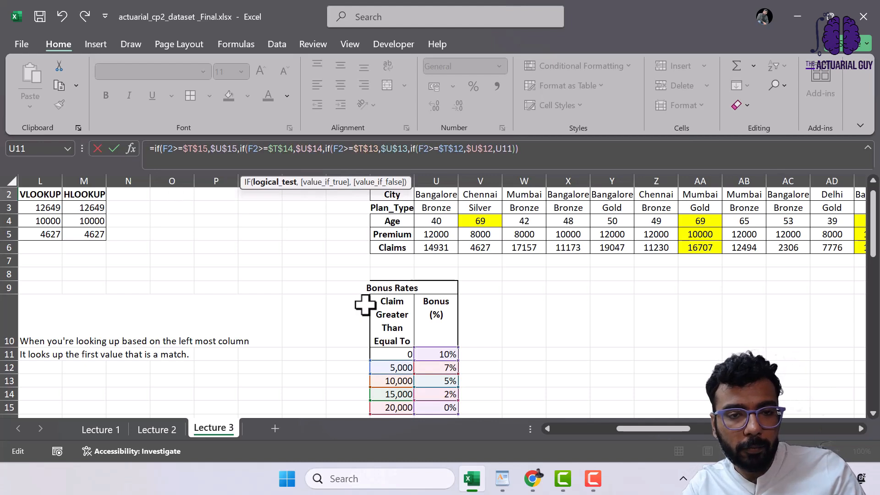
left_click(336, 152)
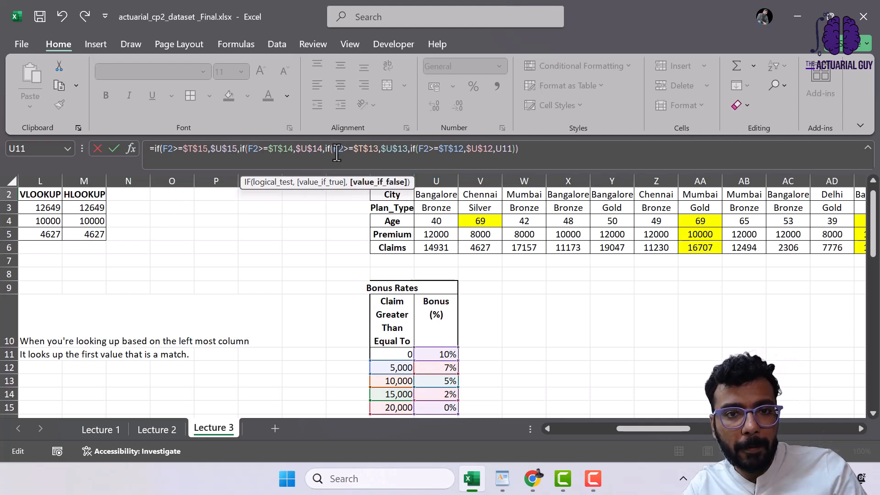
- Balance the closing parentheses at the end of the nested IF formula and enter it in H2
left_click(519, 151)
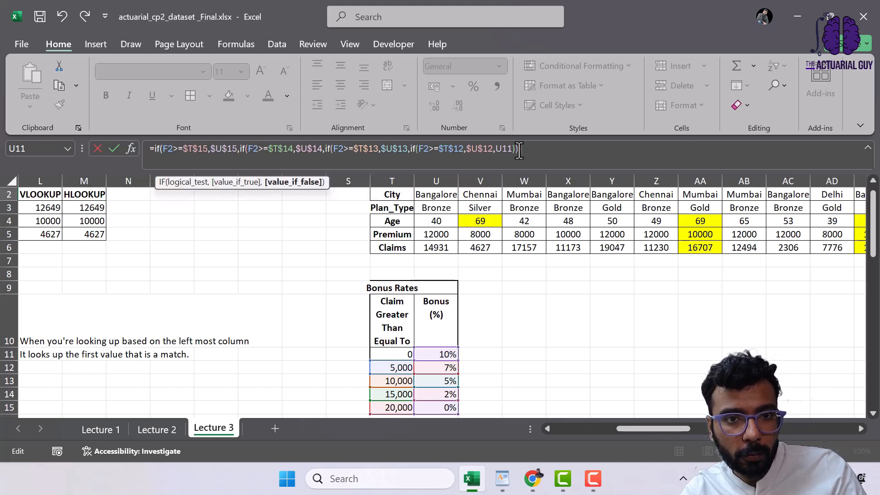
type(")")
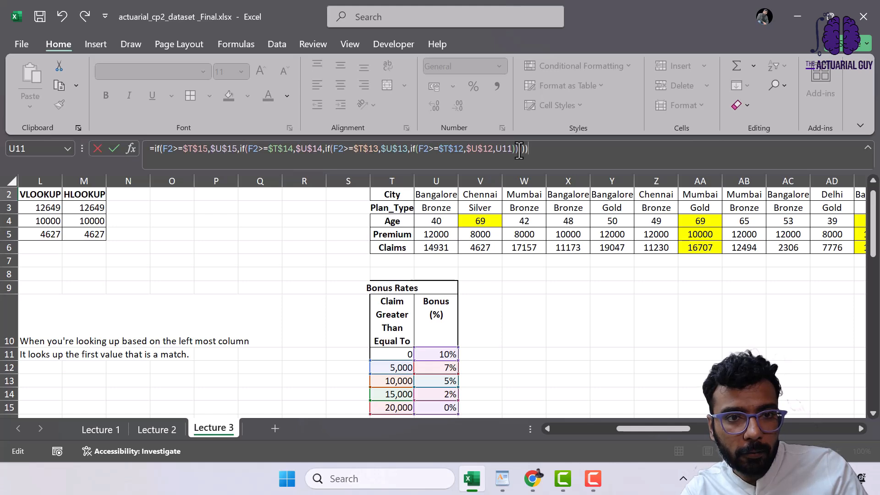
key("BackSpace")
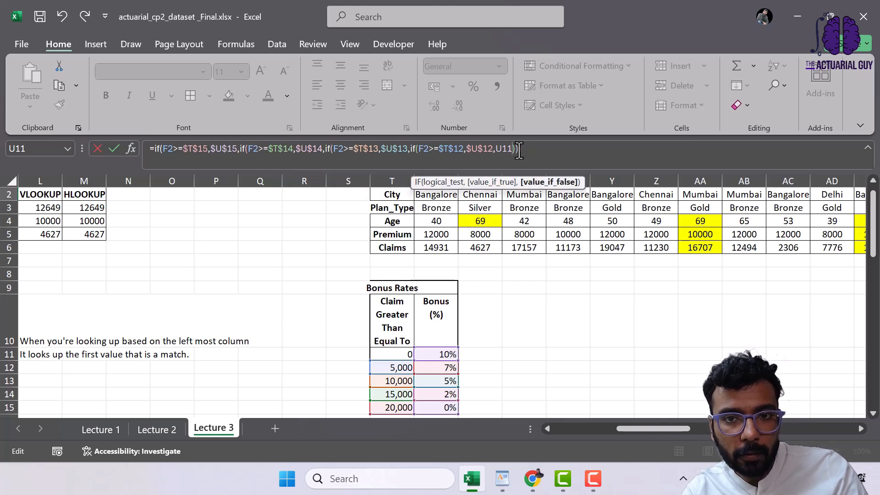
type(")")
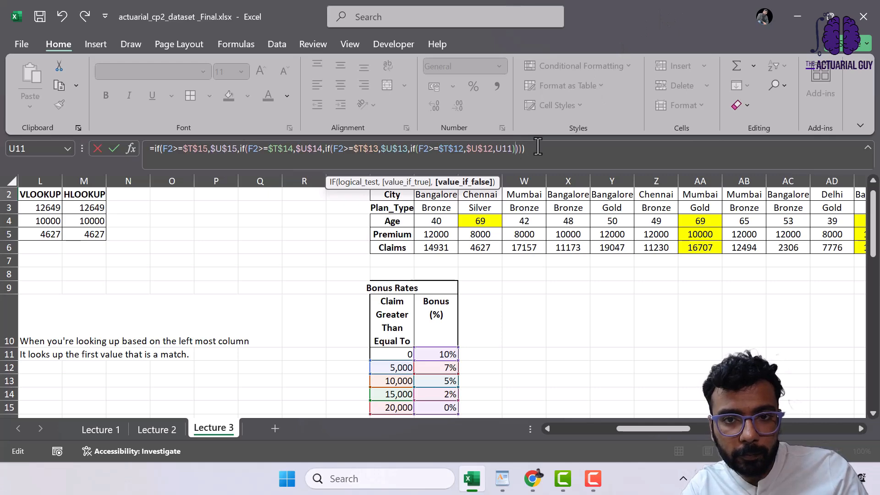
left_click(540, 153)
key("BackSpace")
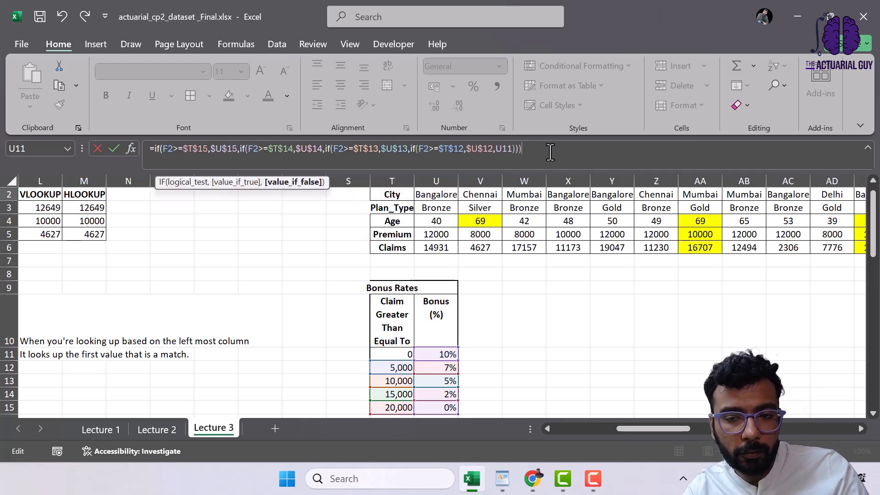
key("Escape")
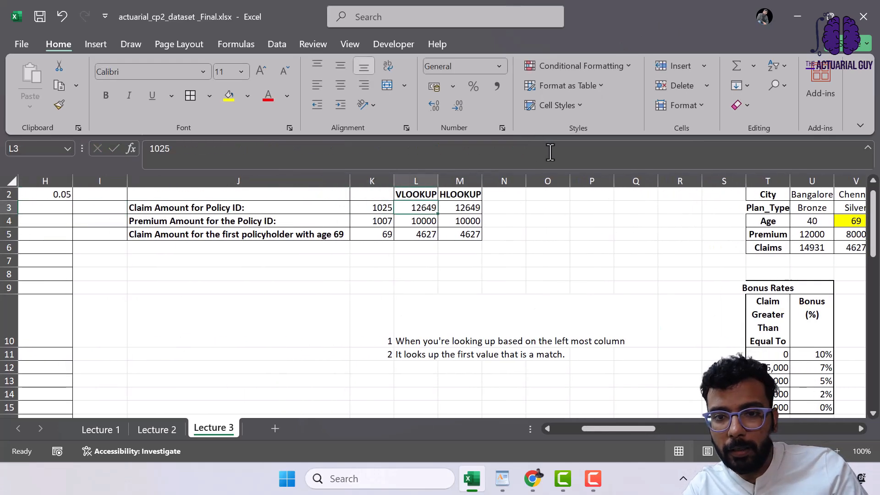
- Edit the H2 formula so its last reference becomes the absolute reference $U$11
key("Right")
key("Left")
key("Left")
key("Left")
key("Home")
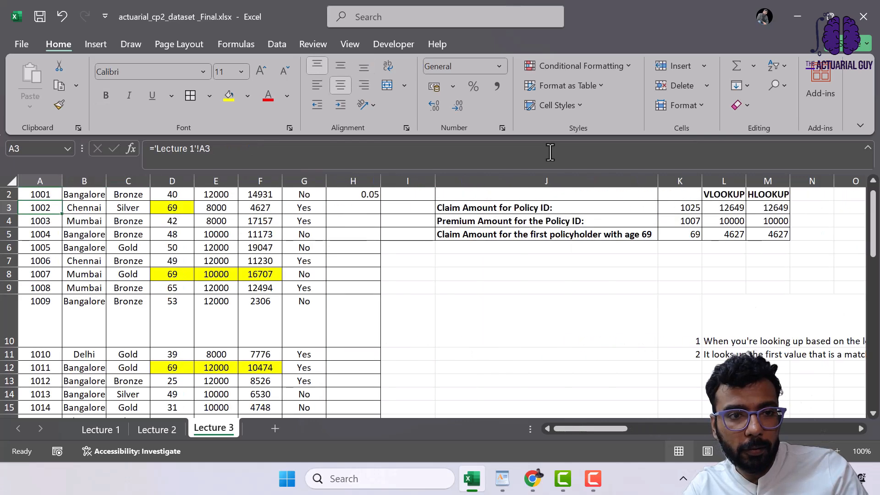
key("Right")
key("Right")
key("Right")
key("Right")
key("Right")
key("Right")
key("Up")
key("Up")
key("Right")
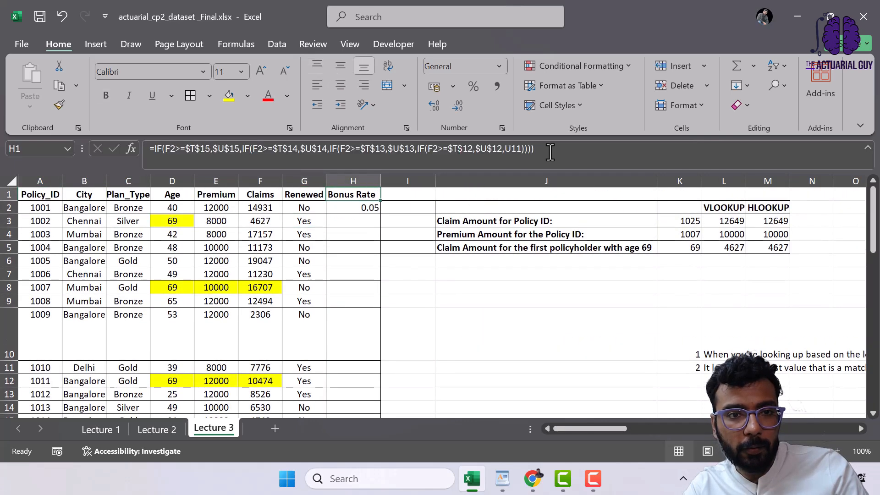
left_click(362, 209)
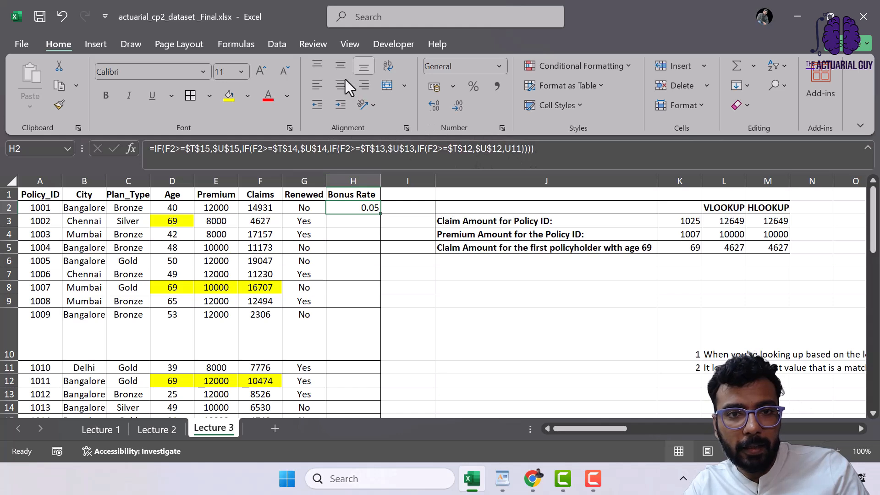
left_click(510, 143)
key("Return")
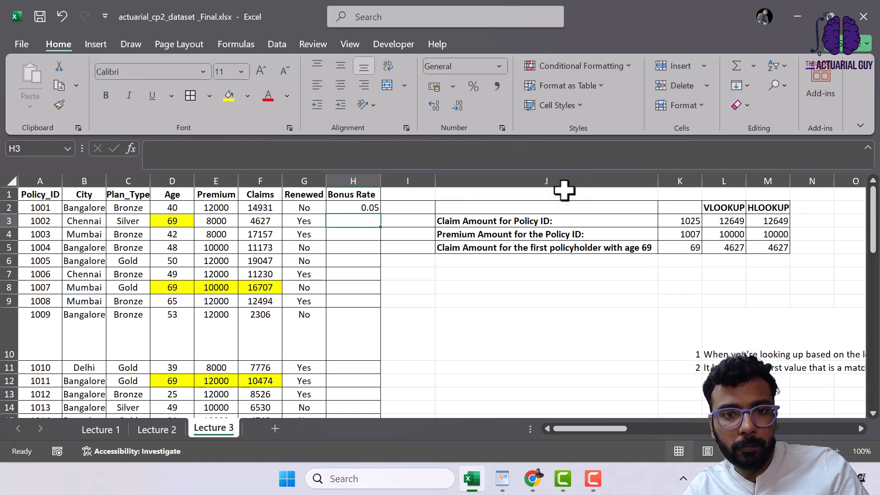
- Copy the H2 formula down the Bonus Rate column to H51 and format the filled cells as percentages
key("Up")
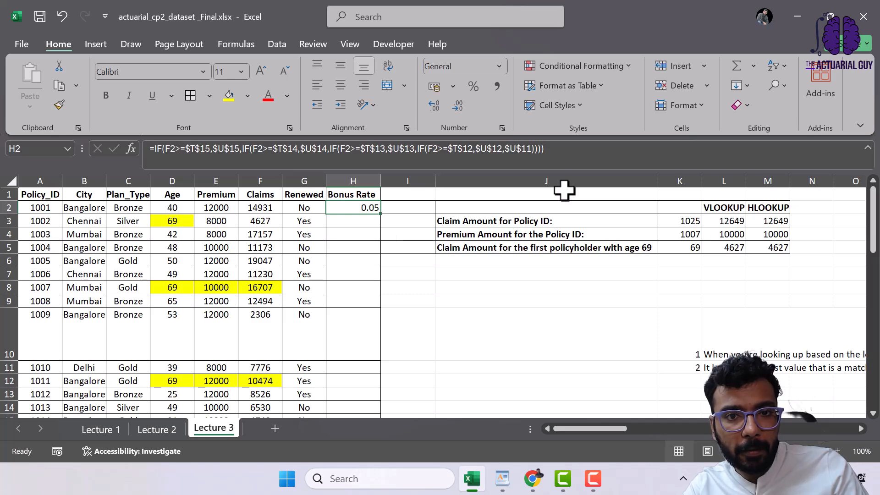
key("ctrl+shift+Down")
key("ctrl+BackSpace")
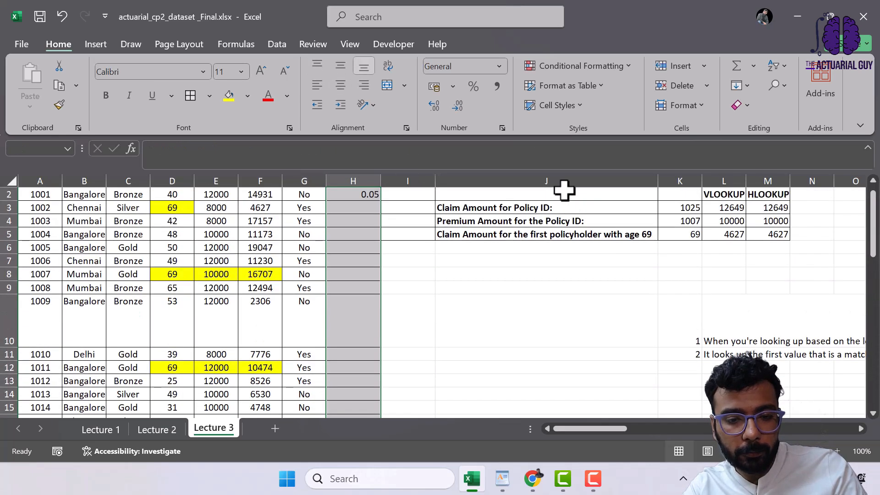
key("ctrl+v")
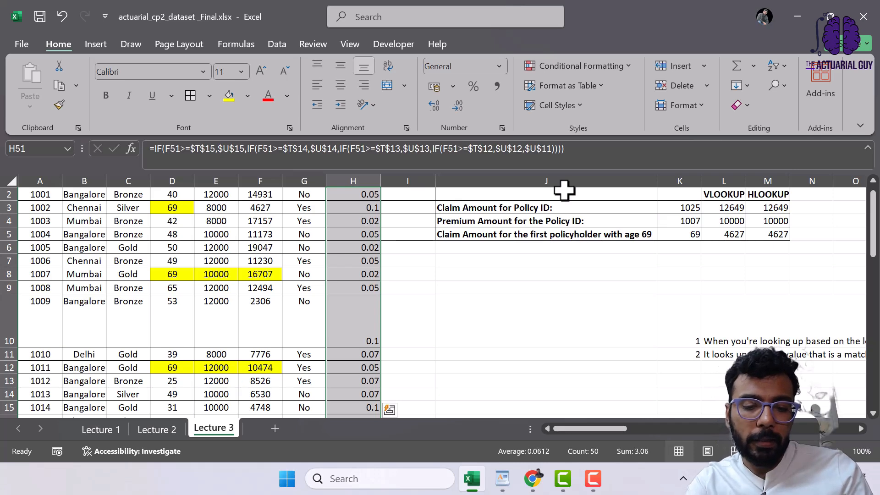
key("alt")
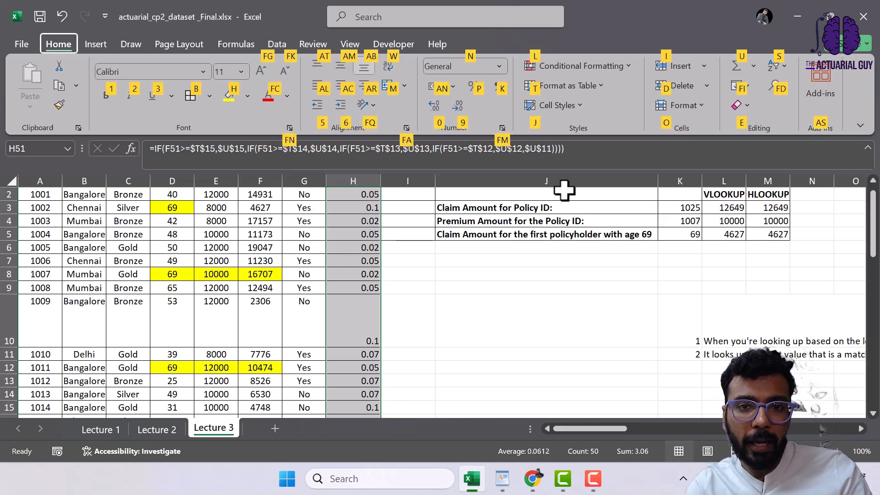
key("p")
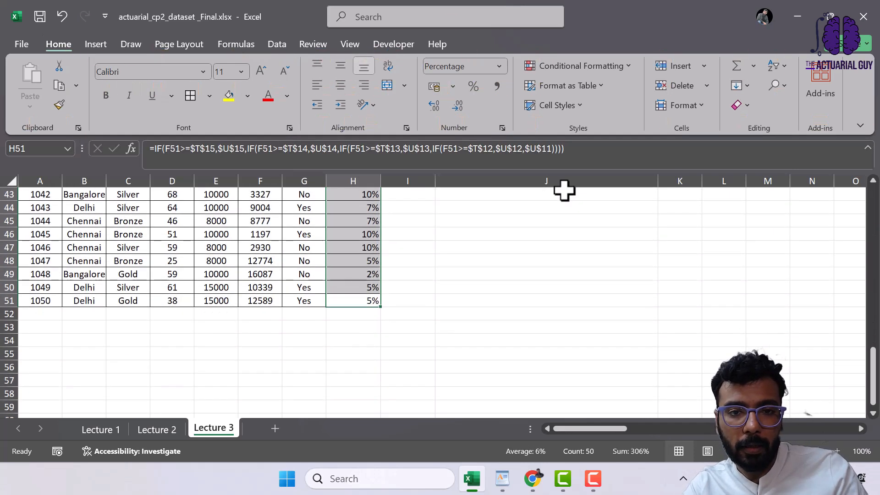
- Check the first policies' bonus rates against the claim thresholds and percentages in the Bonus Rates table
key("Page_Up")
key("ctrl+Up")
key("Down")
key("Down")
key("Down")
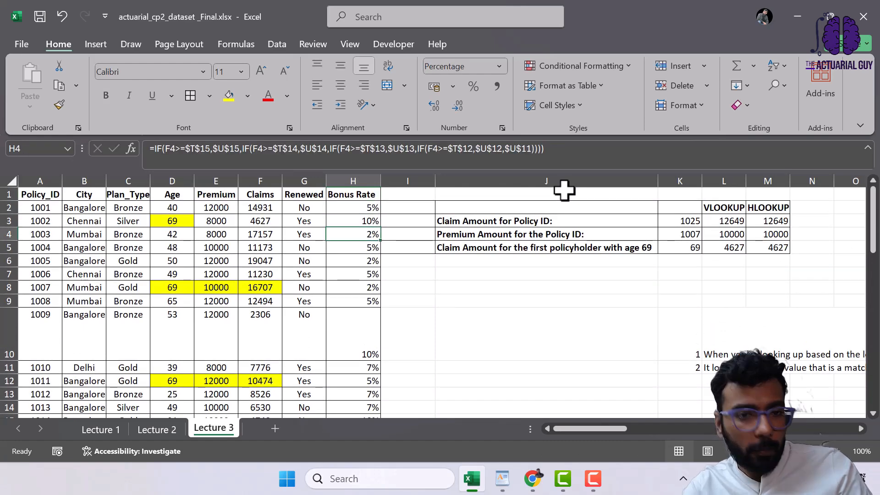
key("Up")
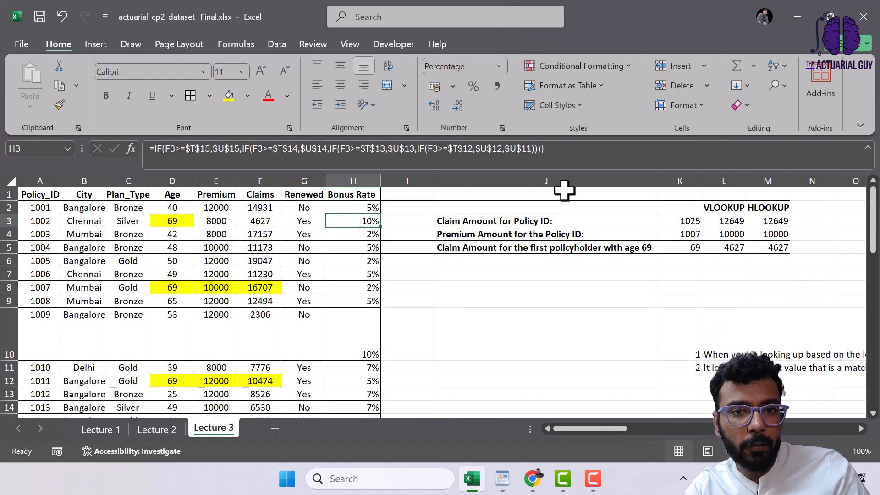
key("Left")
key("Right")
key("Right")
key("Right")
key("Right")
key("Right")
key("Right")
key("Right")
key("Right")
key("Right")
key("Right")
key("Right")
key("Right")
key("Right")
key("Right")
key("Right")
key("Right")
key("Right")
key("Down")
key("Down")
key("Down")
key("Down")
key("Down")
key("Down")
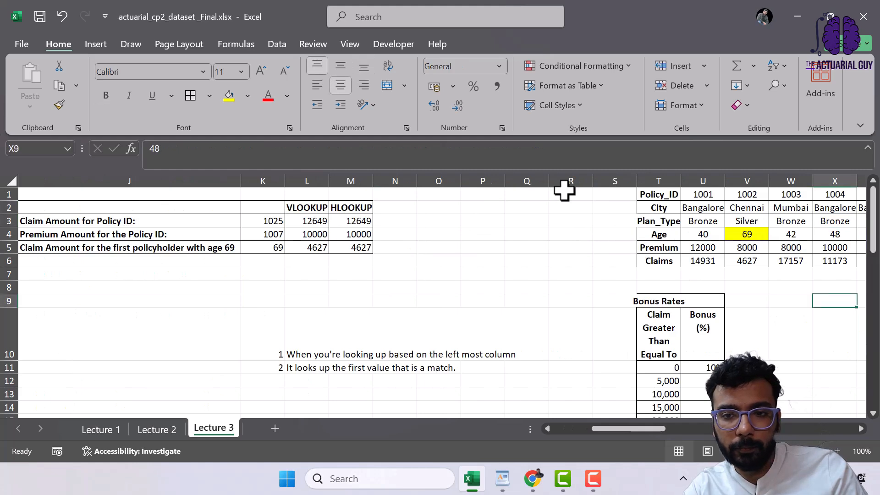
key("Down")
key("Down")
key("Down")
key("Down")
key("Down")
key("Down")
key("Down")
key("Left")
key("Down")
key("Up")
key("Up")
key("Up")
key("Up")
key("Up")
key("Left")
key("Left")
key("Down")
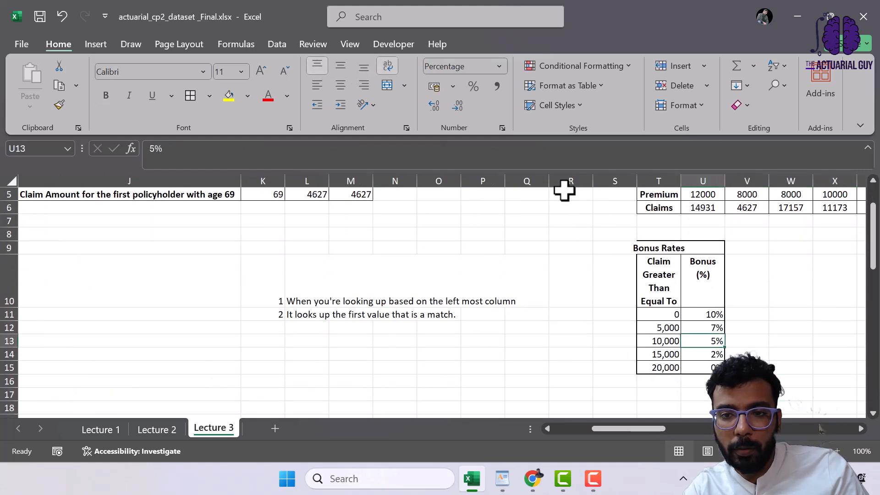
- Review the claims and their assigned bonus rates down the policy list to about row 41
key("Left")
key("Left")
key("Left")
key("Left")
key("Left")
key("Home")
key("Right")
key("Right")
key("Right")
key("Right")
key("Right")
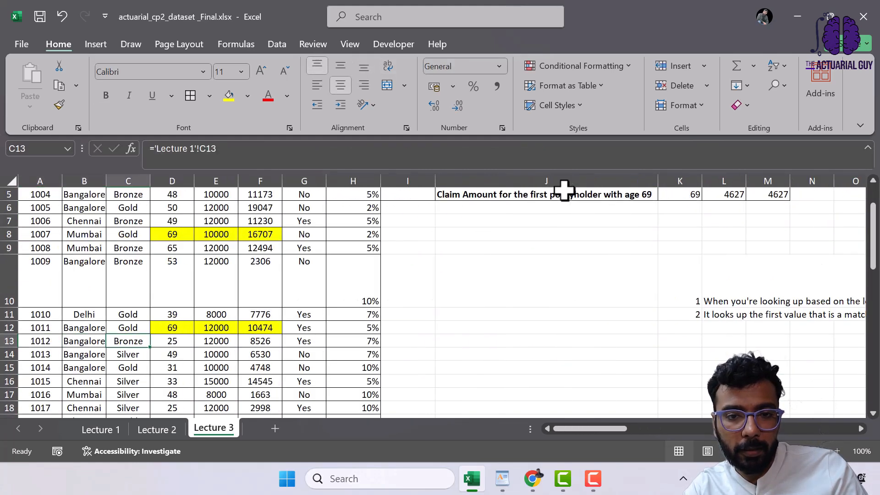
key("Down")
key("Down")
key("Down")
key("Down")
key("Down")
key("Down")
key("Down")
key("Down")
key("Down")
key("Down")
key("Down")
key("Down")
key("Down")
key("Down")
key("Down")
key("Down")
key("Down")
key("Down")
key("Down")
key("Down")
key("Down")
key("Down")
key("Down")
key("Down")
key("Down")
key("Down")
key("Down")
key("Down")
key("Down")
key("Down")
key("Down")
key("Down")
key("Down")
key("Down")
key("Down")
key("Down")
key("Down")
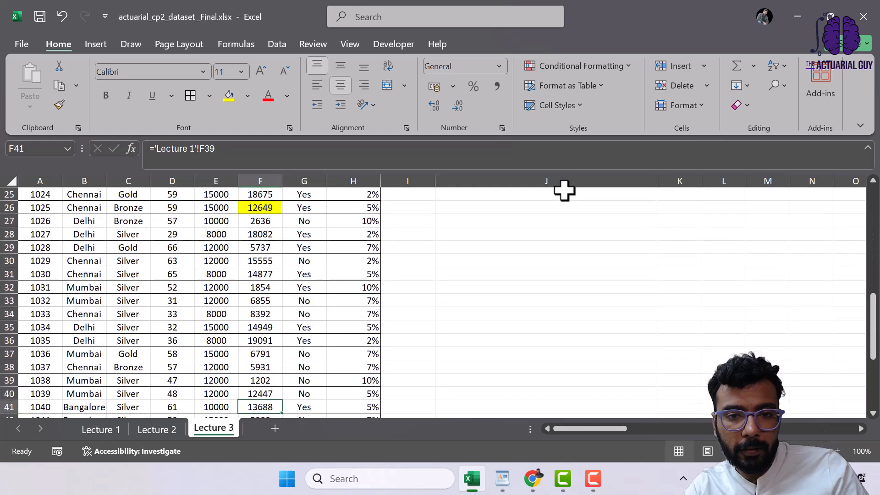
- Review the Renewed and Bonus Rate columns from row 41 back up to the first policy in row 2
key("Right")
key("Up")
key("Up")
key("Up")
key("Up")
key("Up")
key("Up")
key("Up")
key("Up")
key("Up")
key("Up")
key("Up")
key("Up")
key("Up")
key("Up")
key("Up")
key("Up")
key("Up")
key("Up")
key("Up")
key("Up")
key("Up")
key("Up")
key("Up")
key("Up")
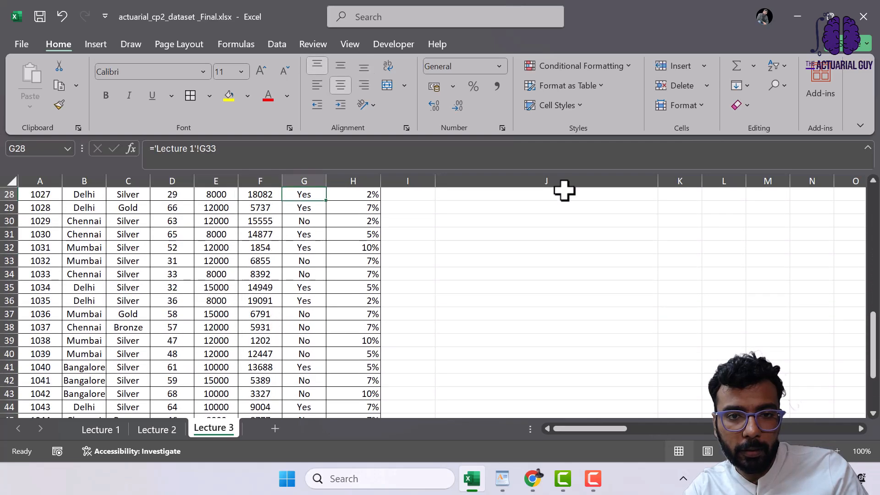
key("Right")
key("Up")
key("Up")
key("Up")
key("Up")
key("Up")
key("Up")
key("Up")
key("Up")
key("Up")
key("Up")
key("Up")
key("Up")
key("Up")
key("Up")
key("Up")
key("Up")
key("Up")
key("Up")
key("Up")
key("Up")
key("Down")
key("Down")
key("Down")
key("Down")
key("Down")
key("Down")
key("Down")
key("Down")
key("Down")
key("Down")
key("Down")
key("Down")
key("Down")
key("Down")
key("Down")
key("Down")
key("Down")
key("Down")
key("Down")
key("Down")
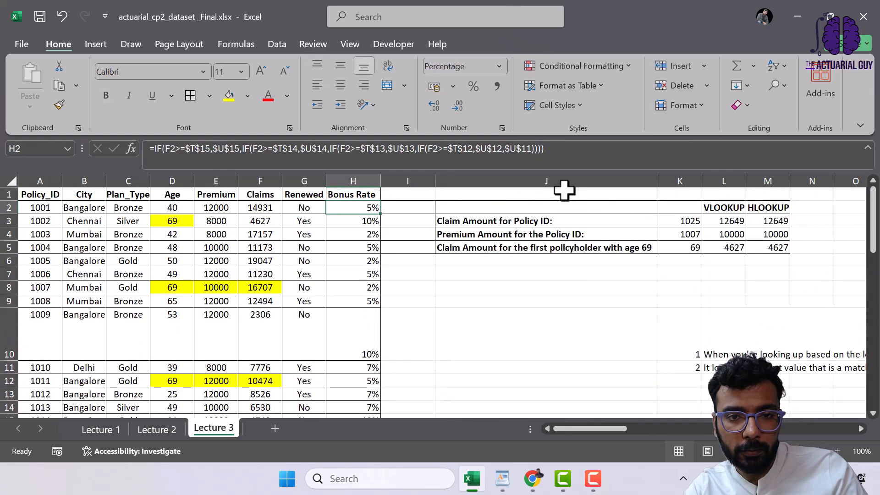
- Check the filled Bonus Rate formulas down to the last policy in row 51, and return to the column header
key("Up")
key("Up")
key("Up")
key("Up")
key("Up")
key("Up")
key("Up")
key("Up")
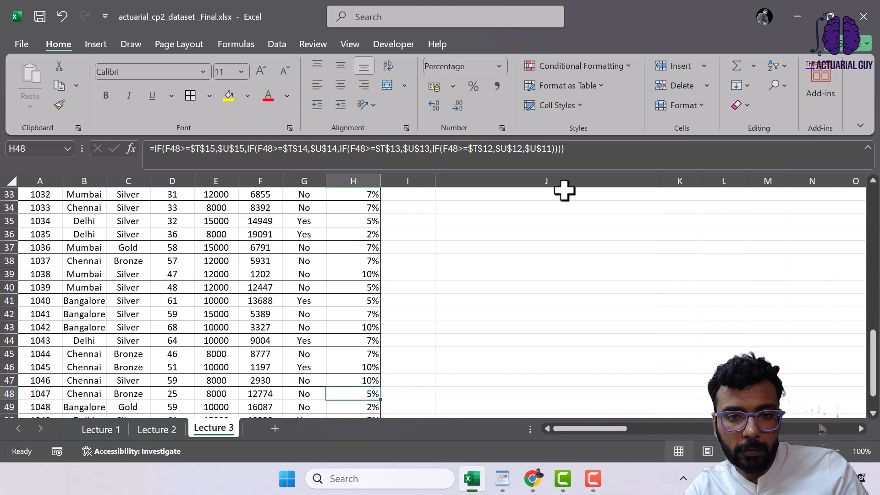
key("Down")
key("Down")
key("Down")
key("Down")
key("Down")
key("Down")
key("Down")
key("Down")
key("Down")
key("Down")
key("Down")
key("Down")
key("Down")
key("Down")
key("Down")
key("Down")
key("Down")
key("Down")
key("Down")
key("Down")
key("Up")
key("Up")
key("Up")
key("Up")
key("Up")
key("Up")
key("Up")
key("Up")
key("Up")
key("Up")
key("Up")
key("Up")
key("Up")
key("Up")
key("Up")
key("Up")
key("Up")
key("Up")
key("Up")
key("Up")
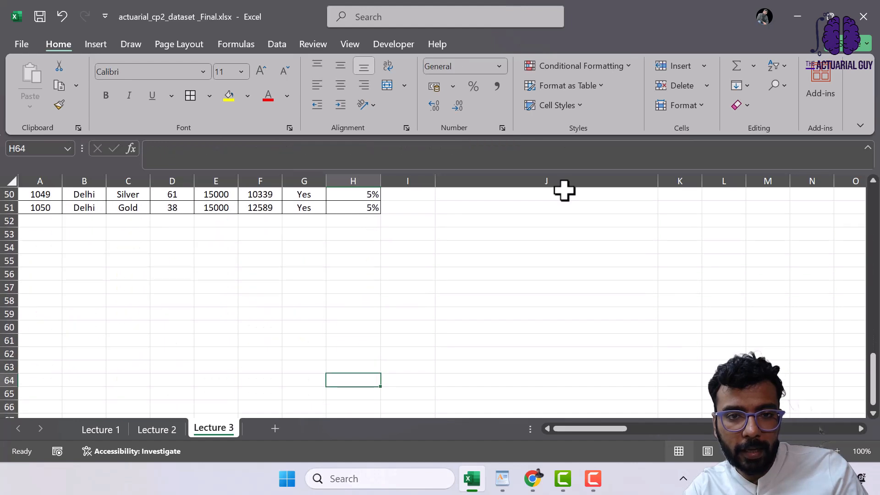
key("Up")
key("Up")
key("Up")
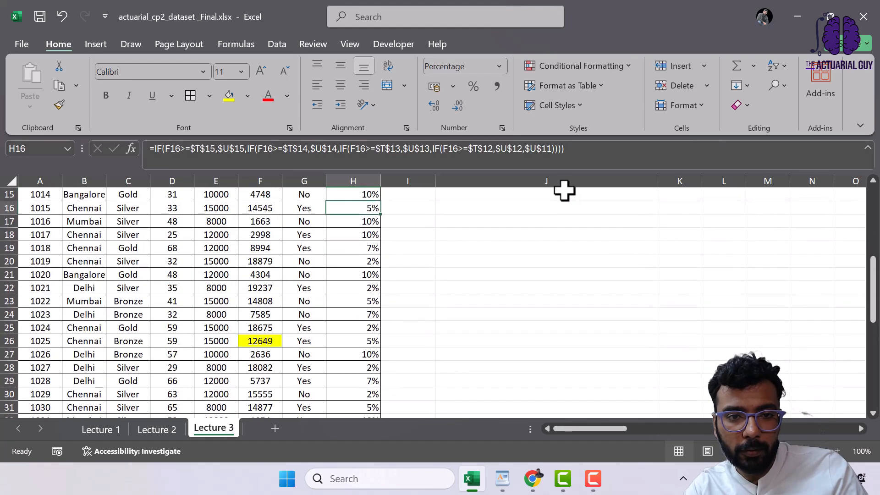
key("Down")
key("Down")
key("Down")
key("Down")
key("Down")
key("Down")
key("Down")
key("Up")
key("Up")
key("Up")
key("ctrl+Up")
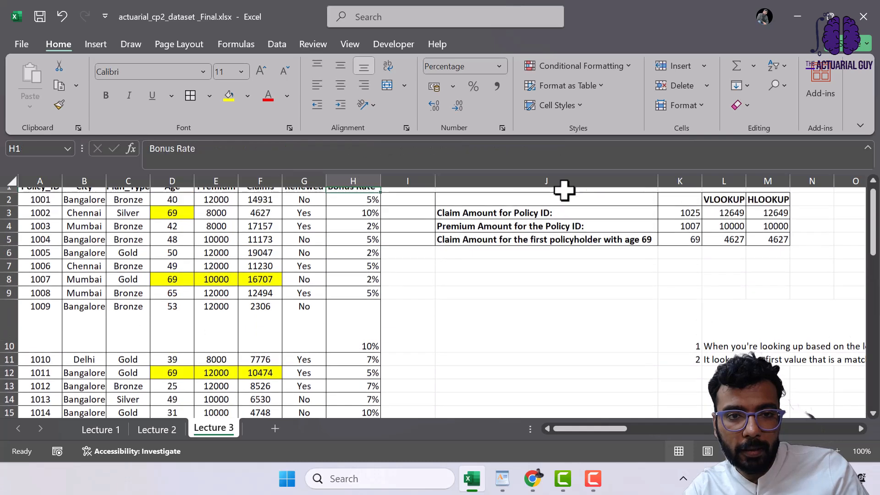
- Look over the VLOOKUP and HLOOKUP results table beside the policy list on the Lecture 3 sheet
key("ctrl+Right")
key("Down")
key("Down")
key("Left")
key("ctrl+Left")
key("Up")
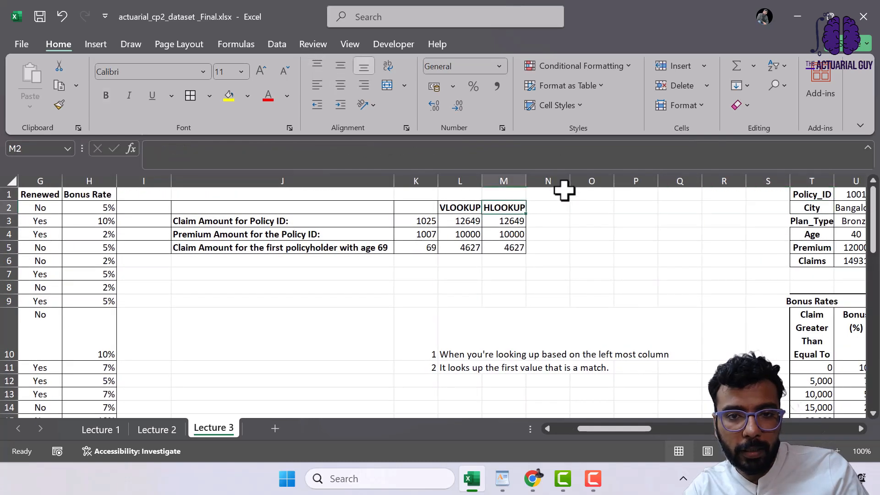
key("Up")
key("Down")
key("Left")
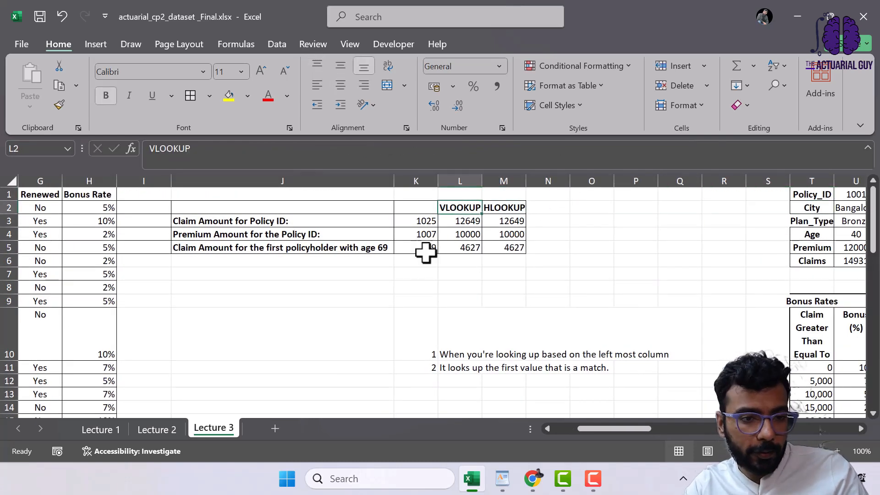
- Switch to the Lecture 1 sheet and look over its Risk Slab column and summary statistics for premiums, claims and ages
left_click(96, 429)
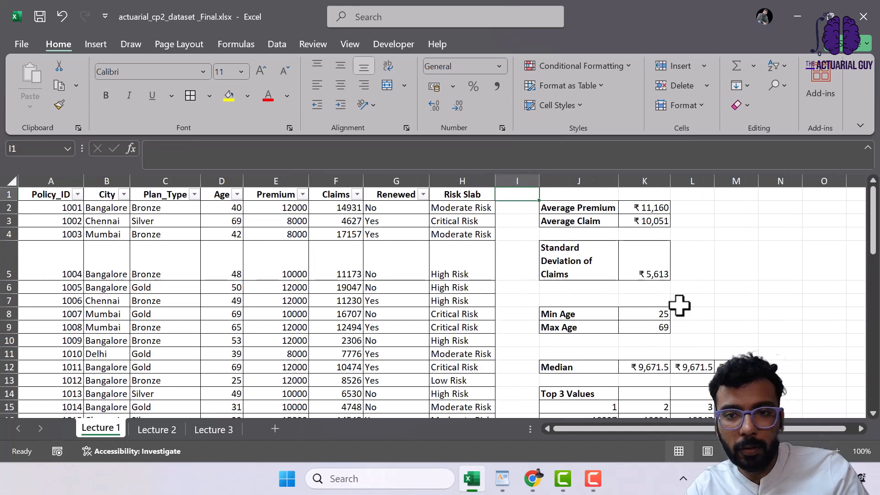
key("Left")
key("Right")
key("Right")
key("Right")
key("Right")
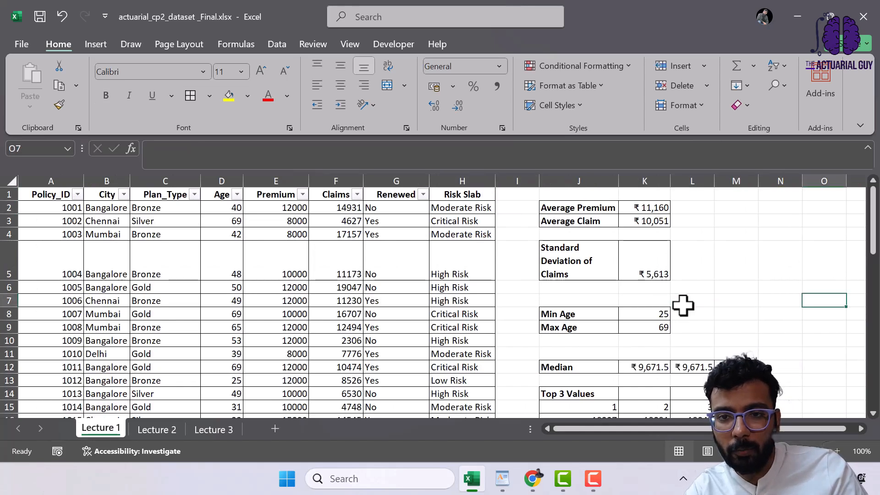
key("Left")
key("Left")
key("Left")
key("Left")
key("Left")
key("Left")
key("Left")
key("Left")
key("Down")
key("Up")
key("Up")
key("Up")
key("Up")
key("Up")
key("Up")
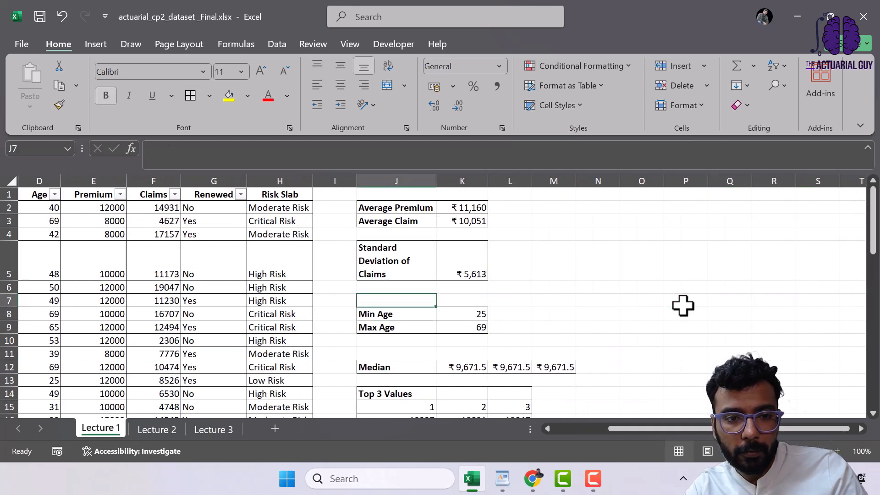
- Look over the Median, Top 3 Values and Bottom 3 Values tables on the Lecture 1 sheet, including the LARGE formula for the top claim
key("Down")
key("Down")
key("Down")
key("Down")
key("Down")
key("Down")
key("Down")
key("Down")
key("Down")
key("Down")
key("Down")
key("Down")
key("Down")
key("Down")
key("Down")
key("Down")
key("Down")
key("Down")
key("Down")
key("Up")
key("Up")
key("Up")
key("Up")
key("Up")
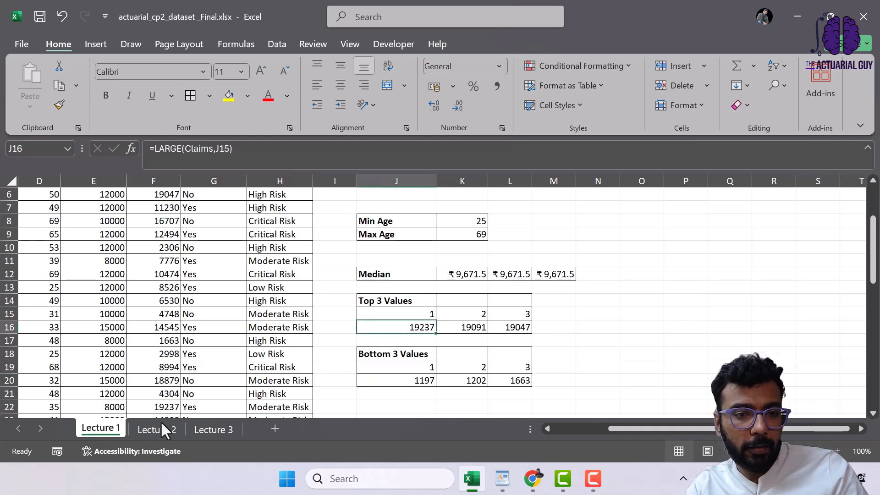
- Switch to the Lecture 3 sheet and look across the lookup results and notes to the horizontal policy table
left_click(214, 428)
left_click(336, 349)
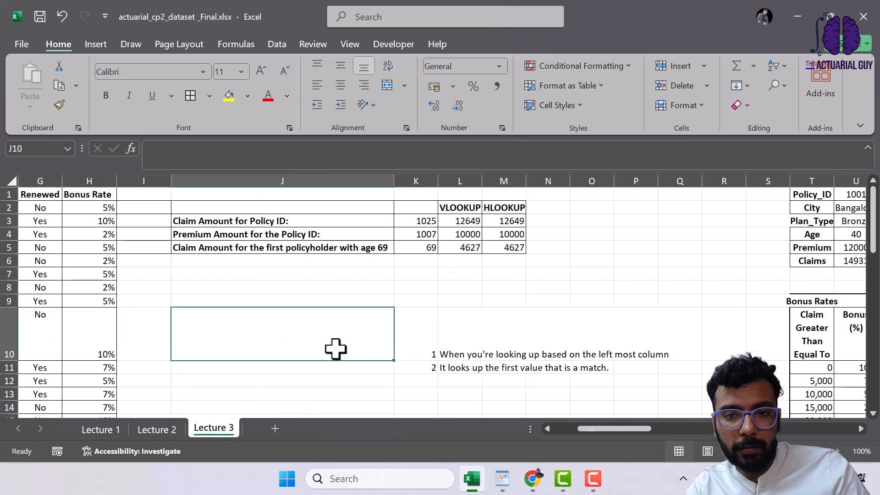
key("Right")
key("Right")
key("Right")
key("Right")
key("Right")
key("Right")
key("Right")
key("Right")
key("Right")
key("Right")
key("Right")
key("Right")
key("Right")
key("Right")
key("Right")
key("Right")
key("Right")
key("Right")
key("Right")
key("Left")
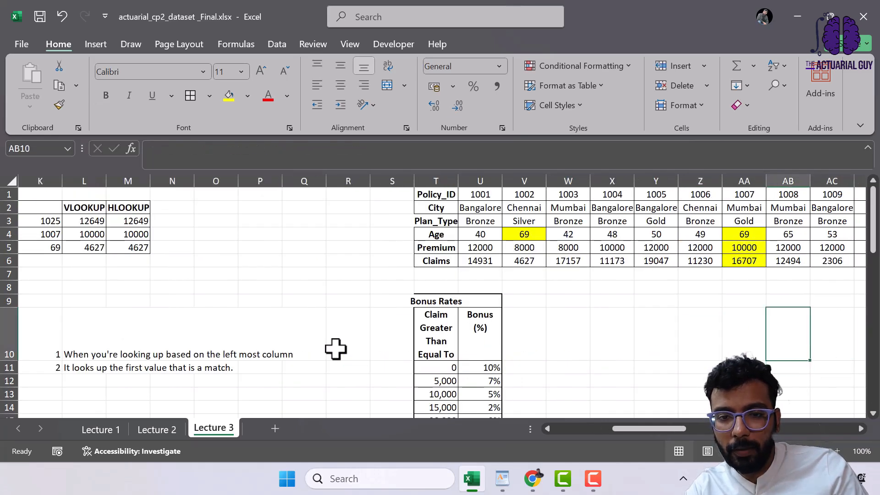
- Examine the Bonus Rates table of claim thresholds and bonus percentages below the horizontal policy table
key("Down")
key("Down")
key("Down")
key("Down")
key("Down")
key("Down")
key("Down")
key("Left")
key("Left")
key("Left")
key("Left")
key("Left")
key("Left")
key("Left")
key("Left")
key("Left")
key("Left")
key("Up")
key("Up")
key("Up")
key("Up")
key("Up")
key("Up")
key("Up")
key("Up")
key("Up")
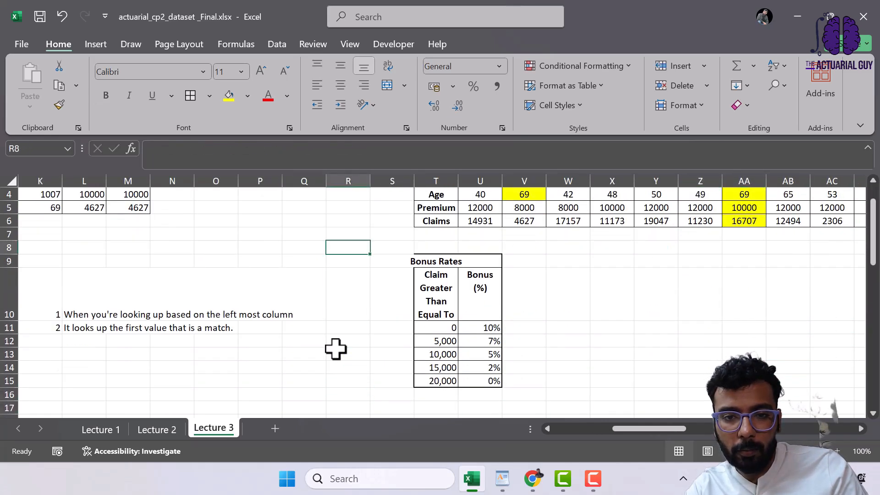
- Return to the policy list and review the nested IF formulas in the Bonus Rate column for the first five policies
key("Up")
key("Up")
key("Up")
key("Up")
key("Up")
key("Left")
key("Left")
key("Left")
key("Left")
key("Left")
key("Left")
key("Left")
key("Left")
key("Left")
key("Left")
key("Left")
key("Left")
key("Left")
key("Left")
key("Left")
key("Right")
key("Right")
key("Right")
key("Right")
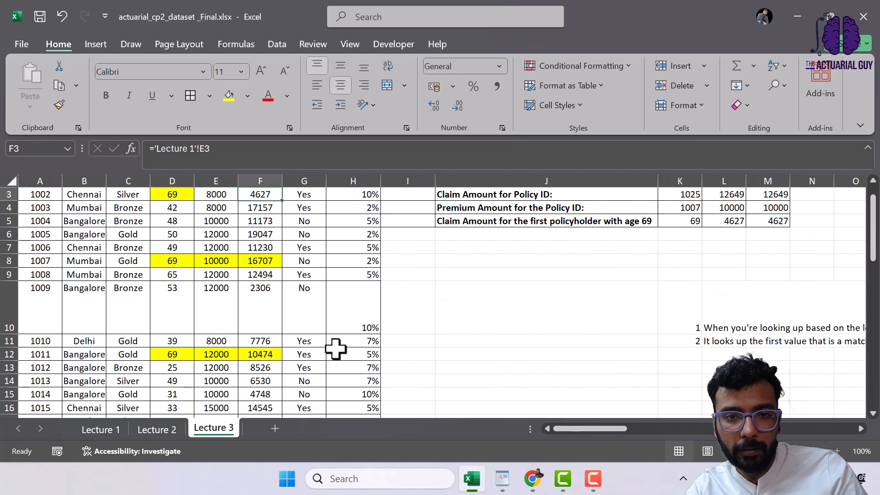
key("Right")
key("Right")
key("Up")
key("Up")
key("Down")
key("Down")
key("Down")
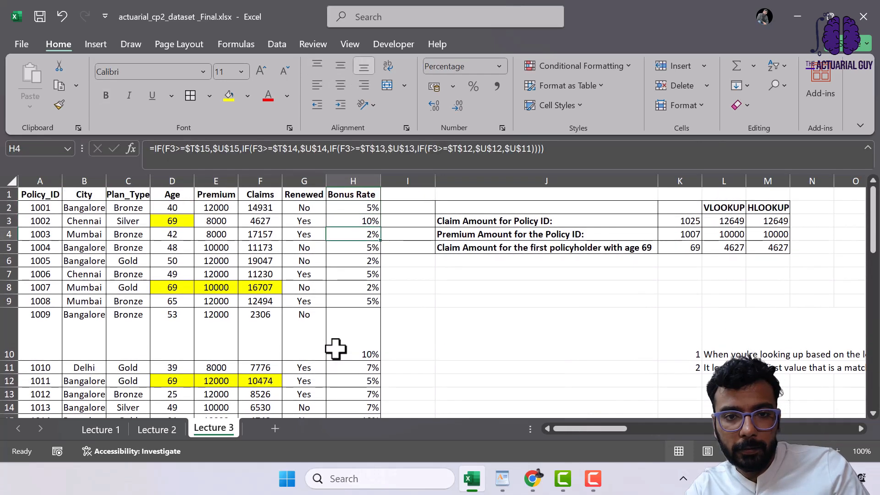
key("Down")
key("Down")
key("Right")
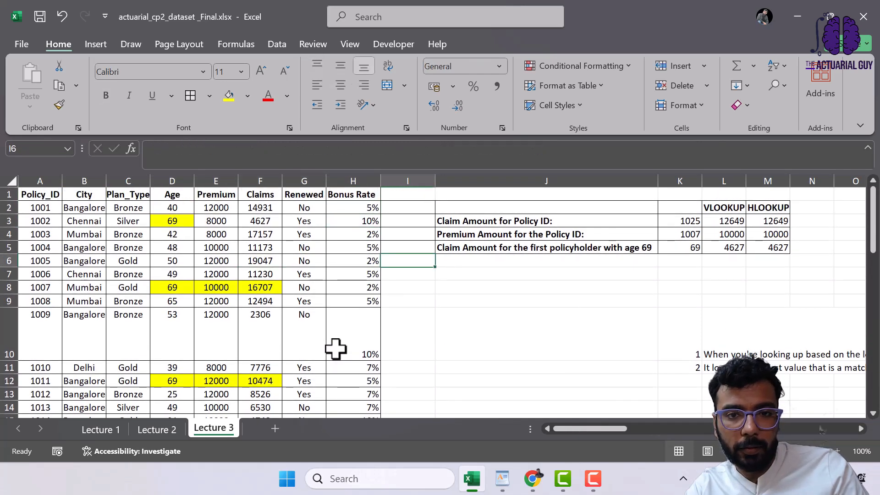
key("Left")
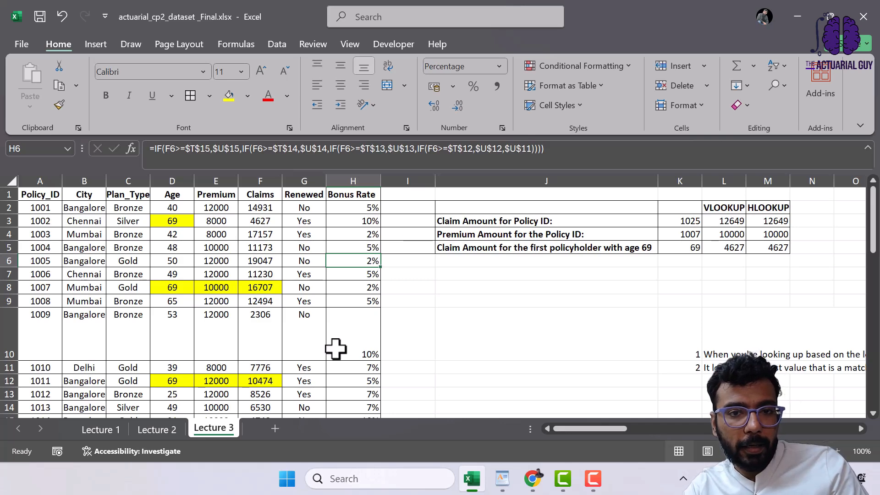
- Look across row 3 from the Bonus Rate column past the VLOOKUP and HLOOKUP results to the horizontal policy table
key("Up")
key("Up")
key("Up")
key("Right")
key("Right")
key("Right")
key("Right")
key("Right")
key("Right")
key("Right")
key("Right")
key("Right")
key("Right")
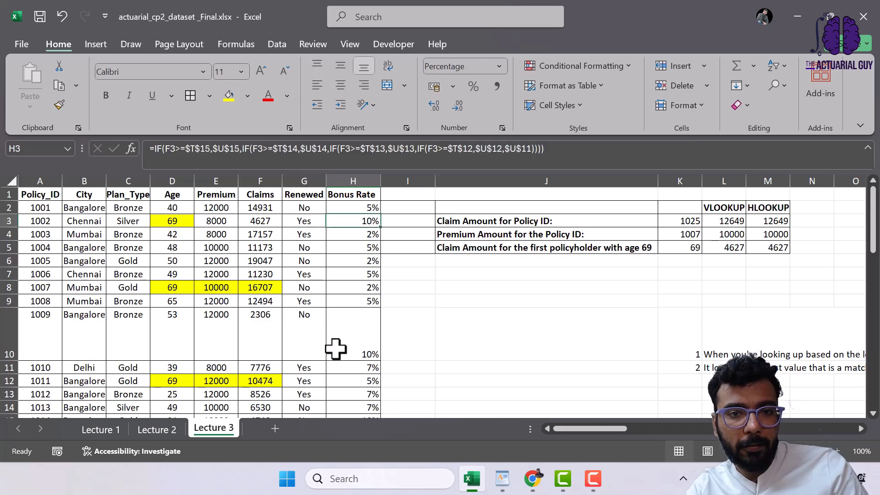
key("Right")
key("Right")
key("Right")
key("Right")
key("Right")
key("Right")
key("Right")
key("Right")
key("Right")
- Revisit the claim thresholds and percentages in the Bonus Rates table, and head back towards the policy list
key("Down")
key("Down")
key("Down")
key("Down")
key("Down")
key("Down")
key("Down")
key("Down")
key("Down")
key("Down")
key("Down")
key("Left")
key("Left")
key("Left")
key("Left")
key("Left")
key("Left")
key("Left")
key("Left")
key("Left")
key("Left")
key("Left")
key("Left")
key("Left")
key("Left")
key("Left")
key("Left")
key("Left")
key("Left")
key("Left")
key("Left")
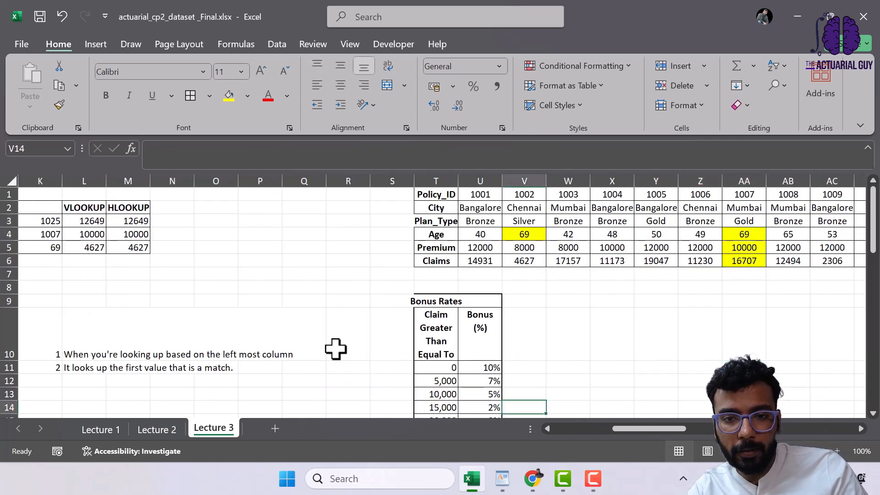
- Compare the bonus rates in the policy list with the claim thresholds in the Bonus Rates table
key("Left")
key("Left")
key("Right")
key("Right")
key("Right")
key("Right")
key("Right")
key("Right")
key("Right")
key("Right")
key("Right")
key("Right")
key("Right")
key("Right")
key("Right")
key("Right")
key("Right")
key("Right")
key("Right")
key("Right")
key("Right")
key("Right")
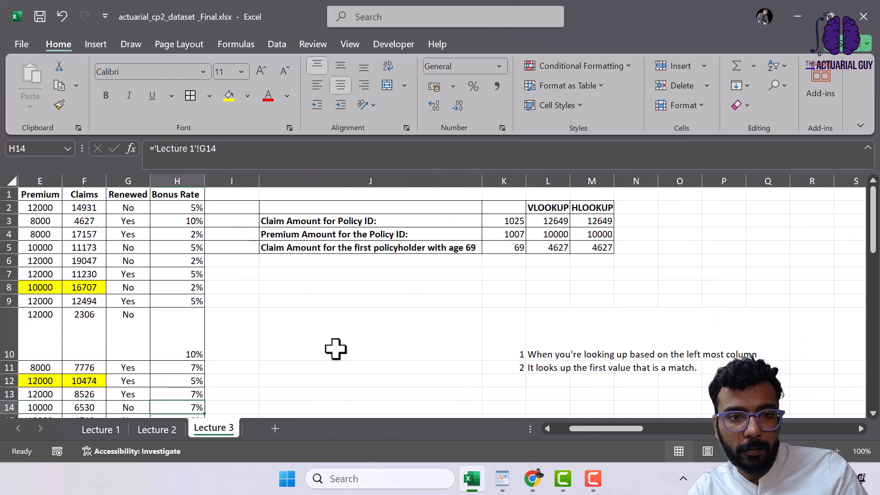
key("Left")
key("Left")
key("Left")
key("Up")
key("Up")
key("Up")
key("Left")
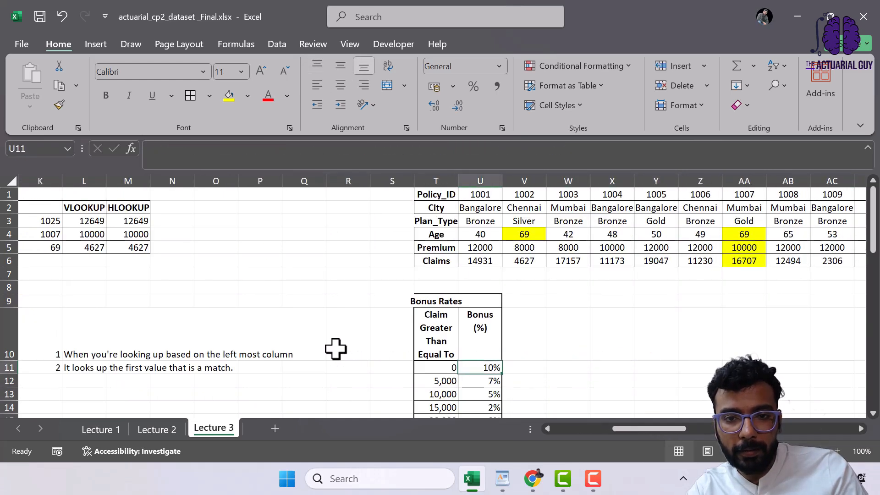
- Return to the policy list and inspect the nested IF formula in the first policy's Bonus Rate cell
key("Down")
key("Left")
key("Left")
key("Left")
key("Left")
key("Left")
key("Left")
key("Left")
key("Left")
key("Left")
key("Left")
key("Left")
key("Left")
key("Left")
key("Left")
key("Left")
key("Left")
key("Left")
key("Left")
key("Left")
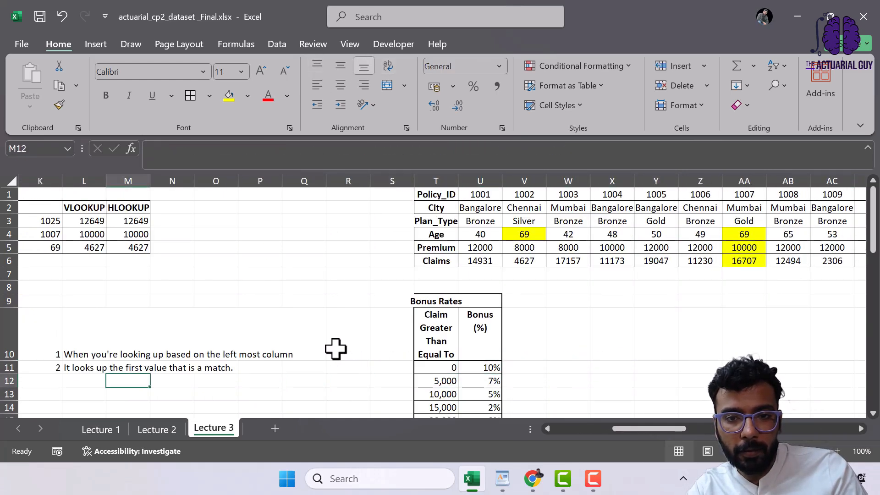
key("Right")
key("Right")
key("Right")
key("Up")
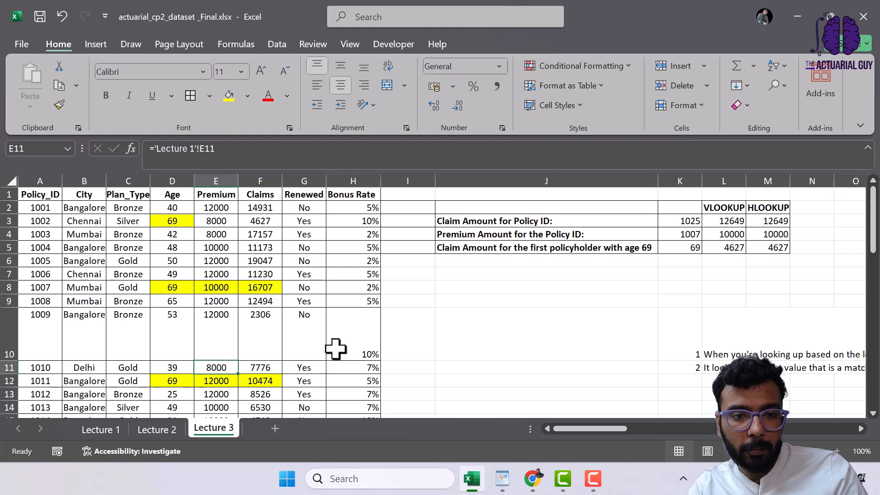
key("Right")
key("Right")
key("Up")
key("ctrl+Up")
key("Right")
key("Down")
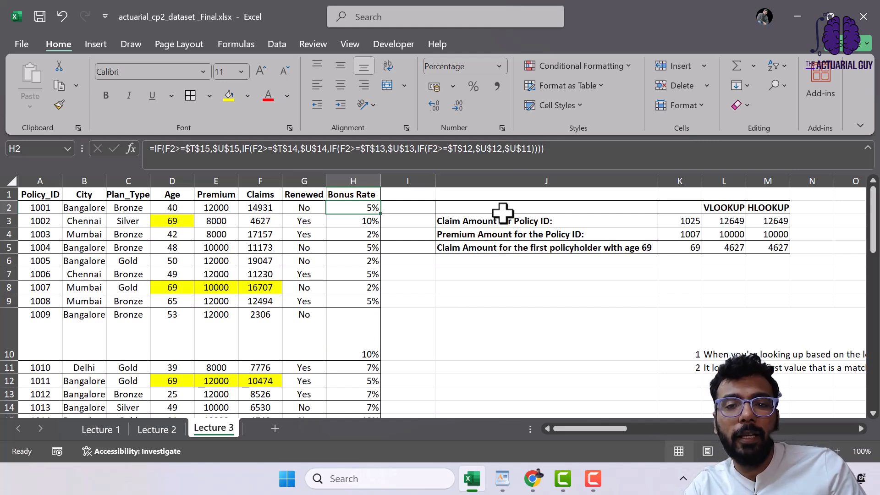
left_click(558, 148)
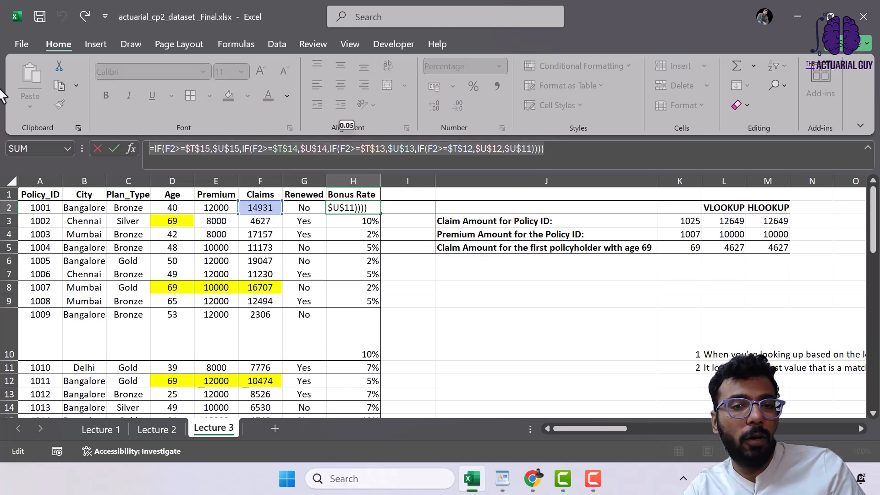
key("Return")
- Add the heading "Bonus (VLOOKUP)" in cell I1, beside the Bonus Rate column
key("Right")
key("Up")
key("Up")
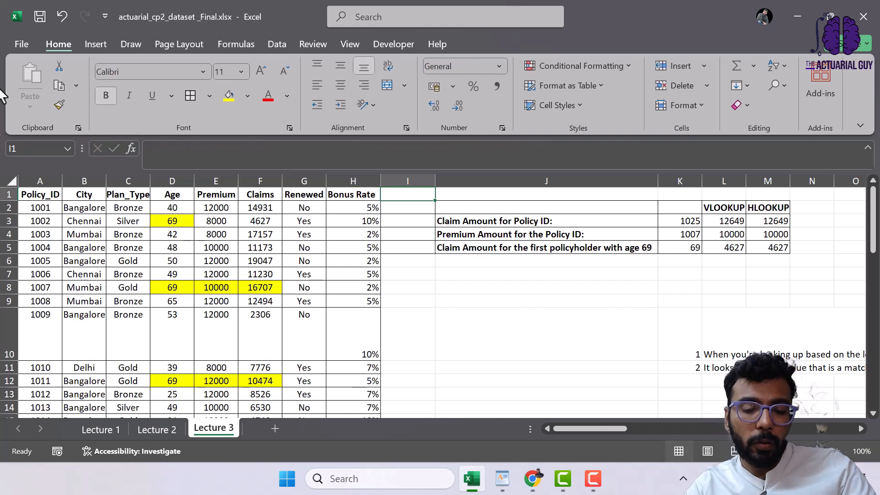
type("Bonus (")
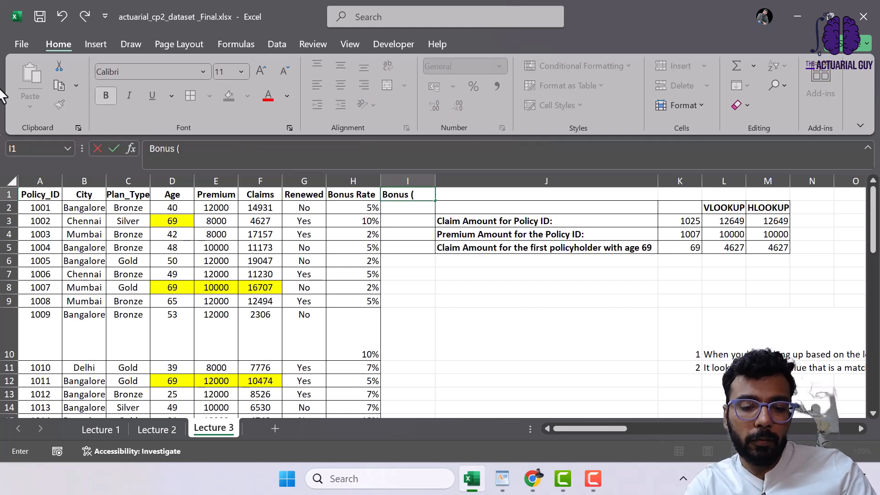
type("VLOOKUP")
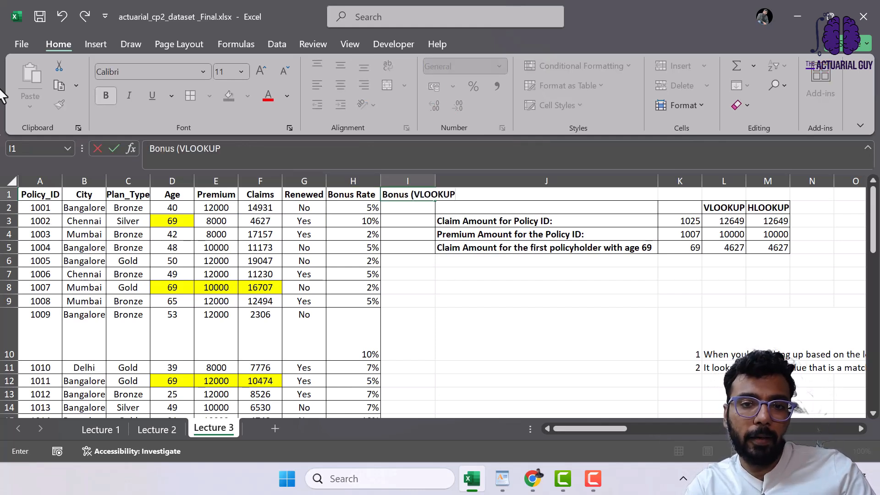
key("ctrl+Return")
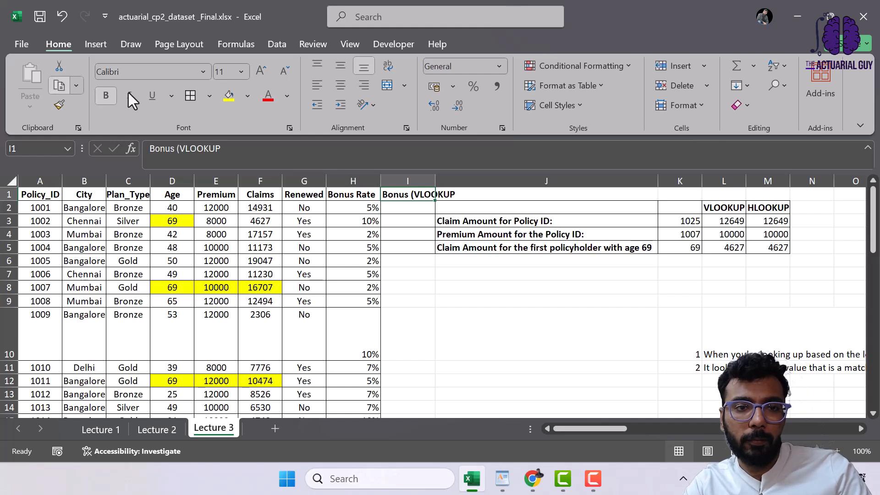
left_click(263, 159)
type(")")
key("Return")
- Begin a VLOOKUP formula in I2 with the first policy's claim, F2, as the lookup value
type("\\")
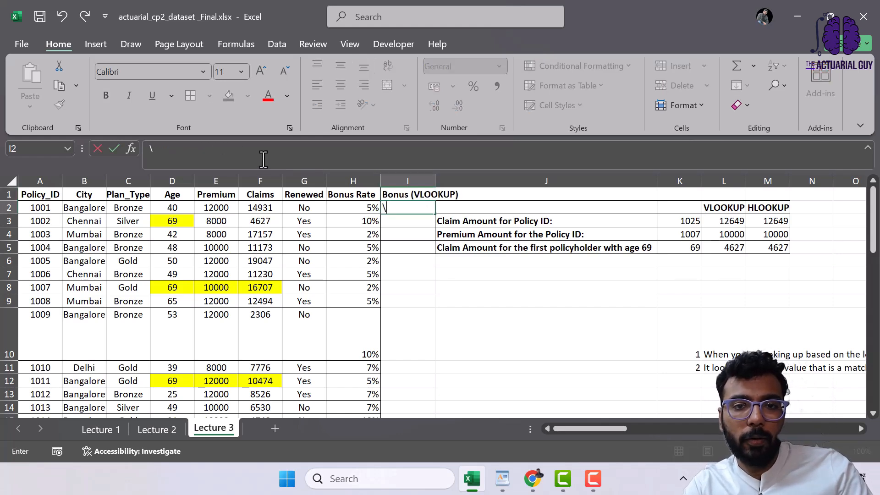
type("=")
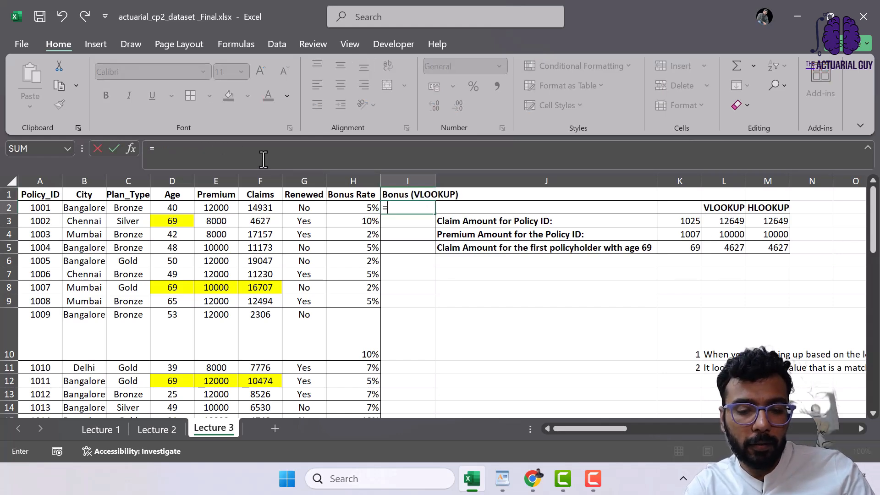
type("vlo")
key("Tab")
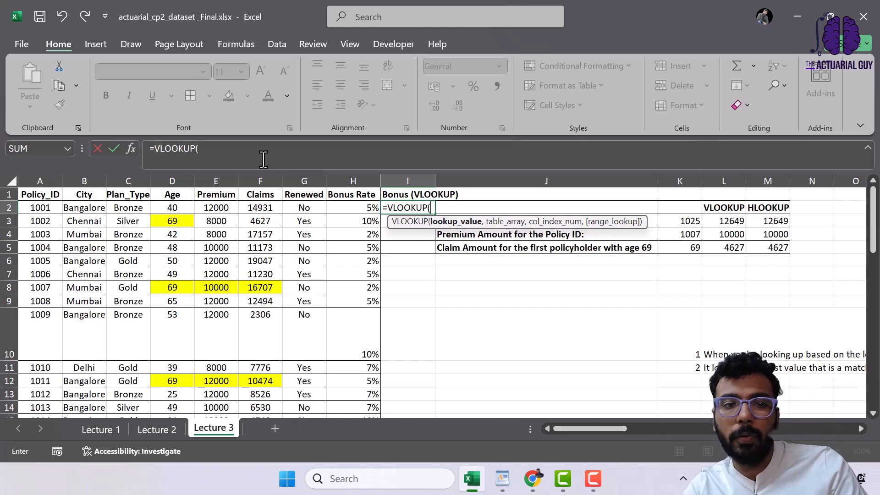
key("Left")
key("Left")
key("Left")
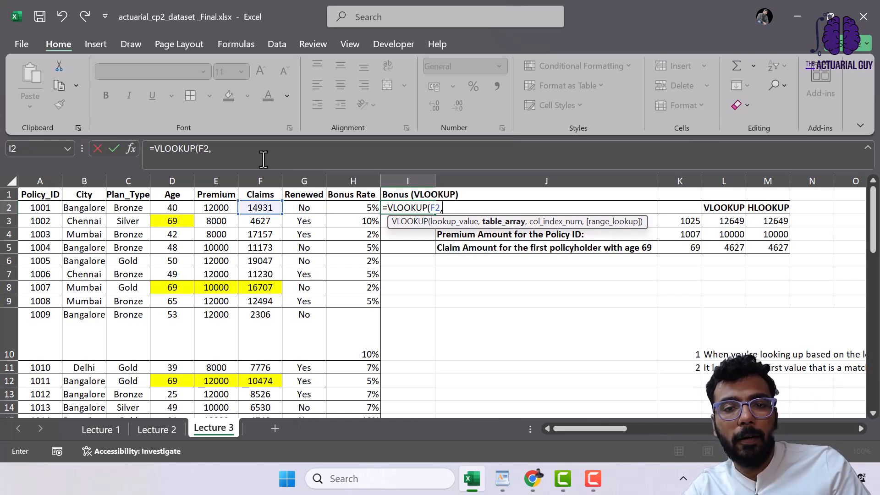
- Set the VLOOKUP's table array to the Bonus Rates range T10:U15
type(",")
key("Right")
key("Right")
key("Right")
key("Right")
key("Right")
key("Right")
key("Right")
key("Right")
key("Right")
key("Right")
key("Right")
key("Right")
key("Right")
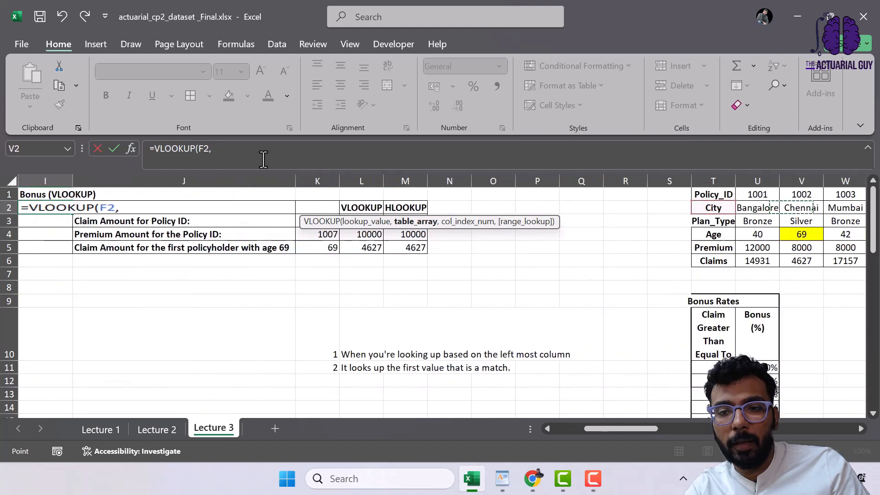
key("Right")
key("Right")
key("Right")
key("Right")
key("Right")
key("Down")
key("Down")
key("Down")
key("Down")
key("Down")
key("Down")
key("Down")
key("Left")
key("Left")
key("Left")
key("Left")
key("Left")
key("Left")
key("Left")
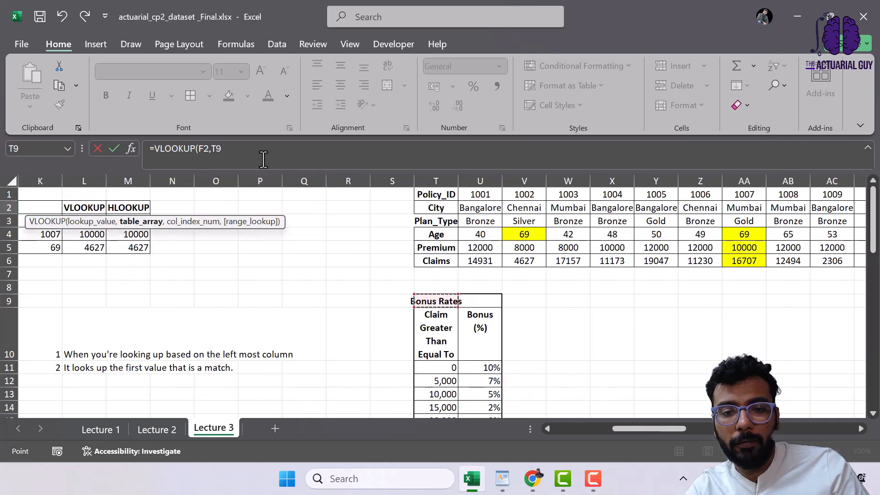
key("Down")
key("shift+Down")
key("shift+Down")
key("shift+Down")
key("shift+Down")
key("shift+Down")
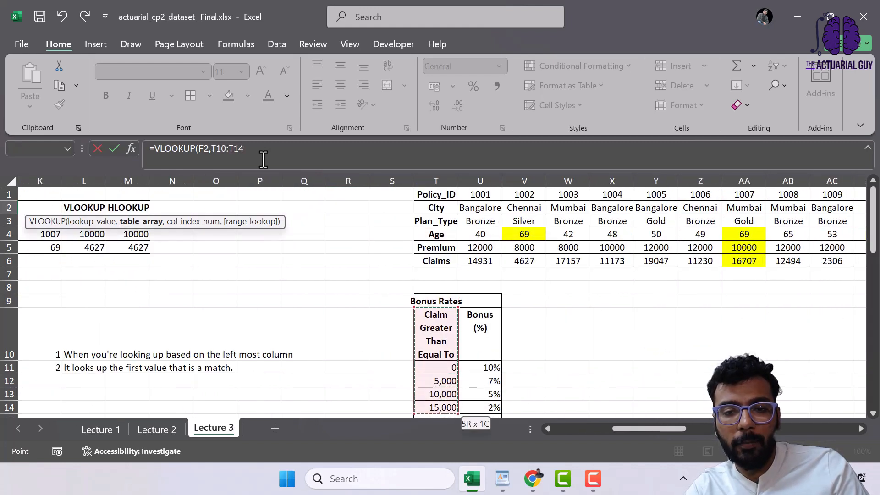
key("shift+Right")
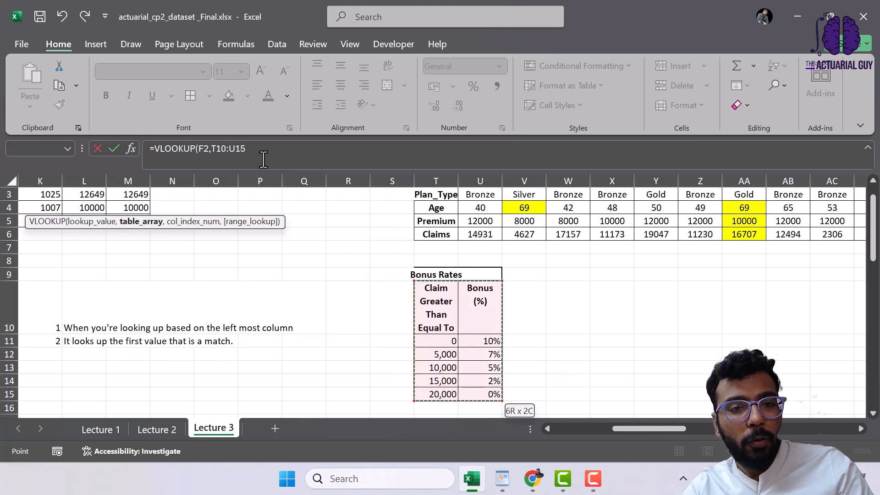
- Complete the I2 VLOOKUP with column index 2 and approximate match TRUE, and enter it
type(",2,")
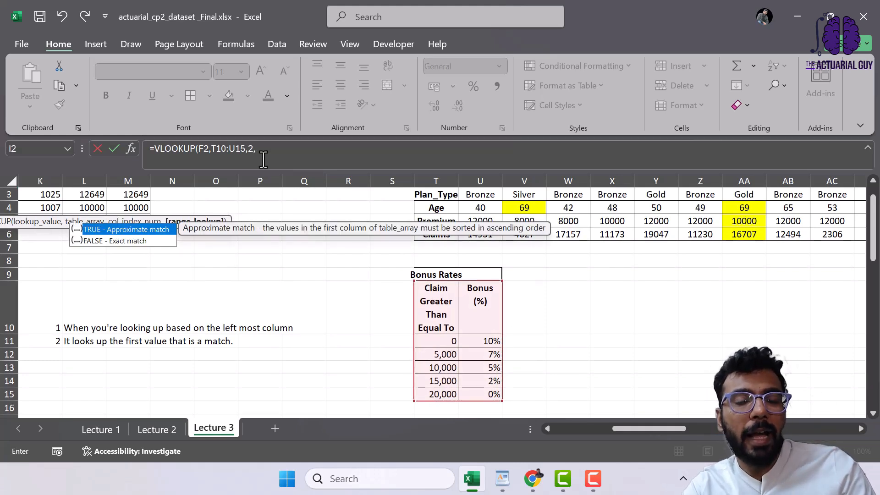
type("TRUE")
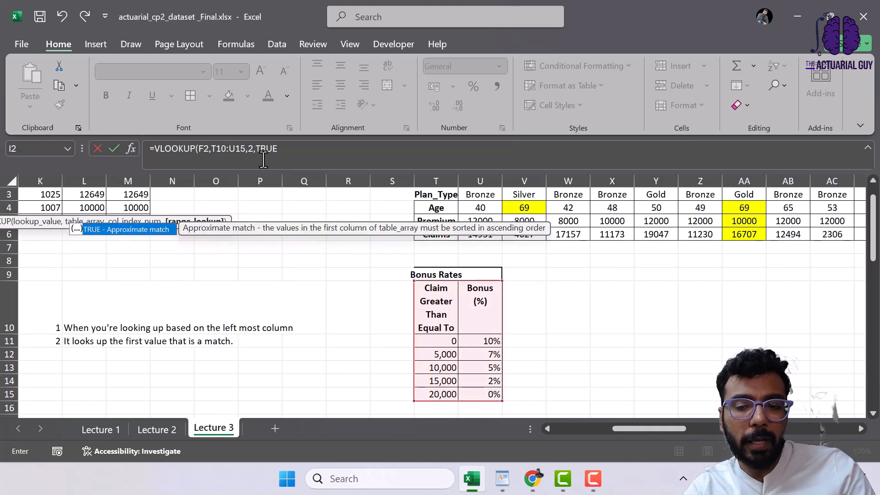
type(")")
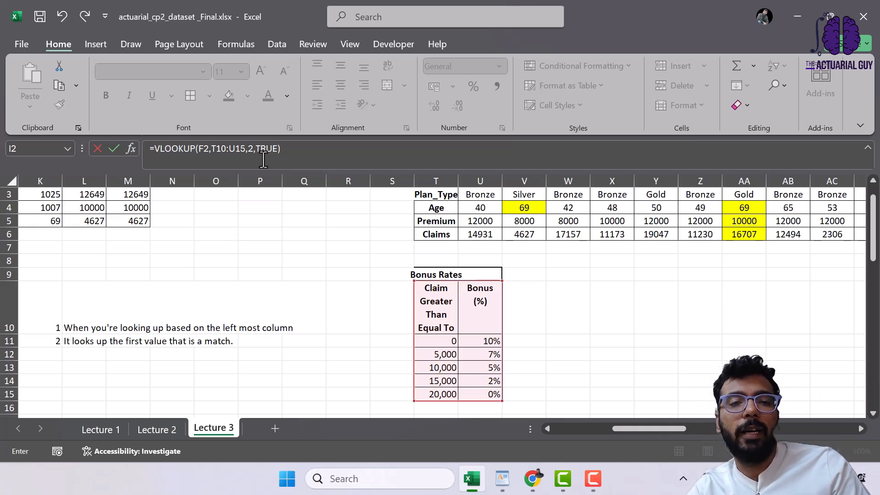
key("Return")
- Check the first policy's VLOOKUP bonus in I2 against its claim amount and nested IF bonus rate
key("Up")
key("Up")
key("Left")
key("Left")
key("Left")
key("Left")
key("Down")
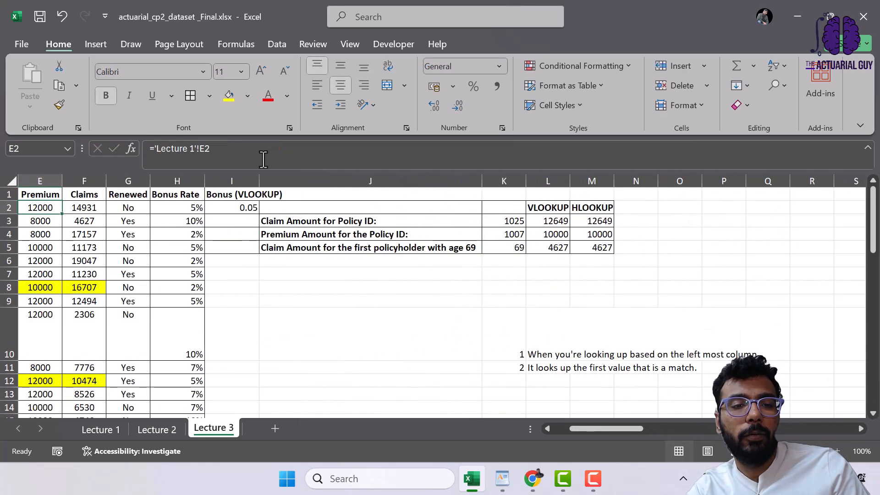
key("Right")
key("Right")
key("Right")
key("Right")
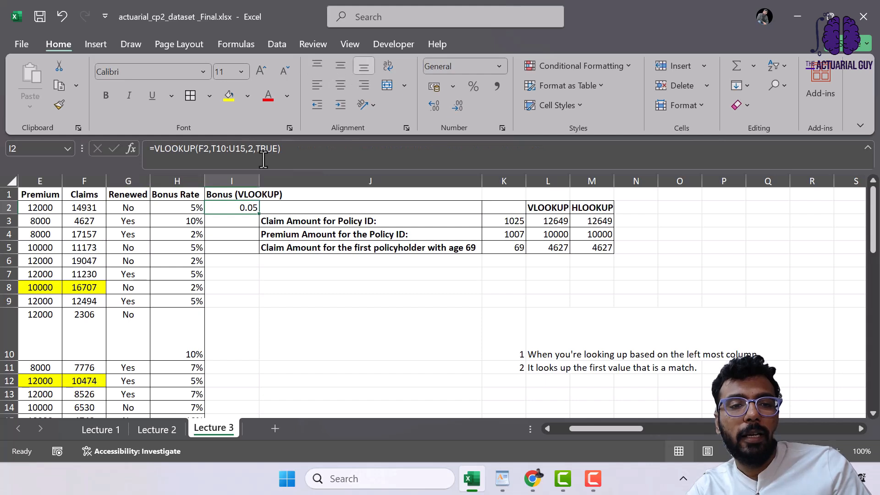
key("ctrl+shift+5")
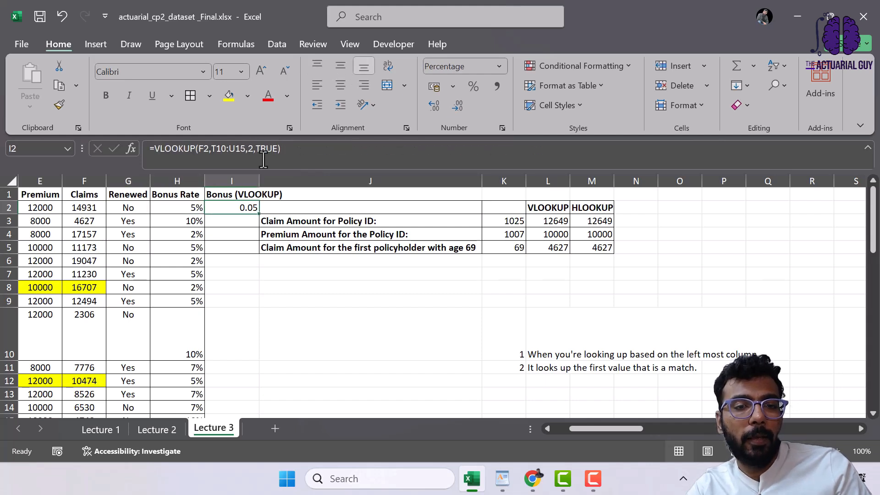
- Make the I2 VLOOKUP references absolute as $F$2 and $T$10:$U$15
left_click(245, 152)
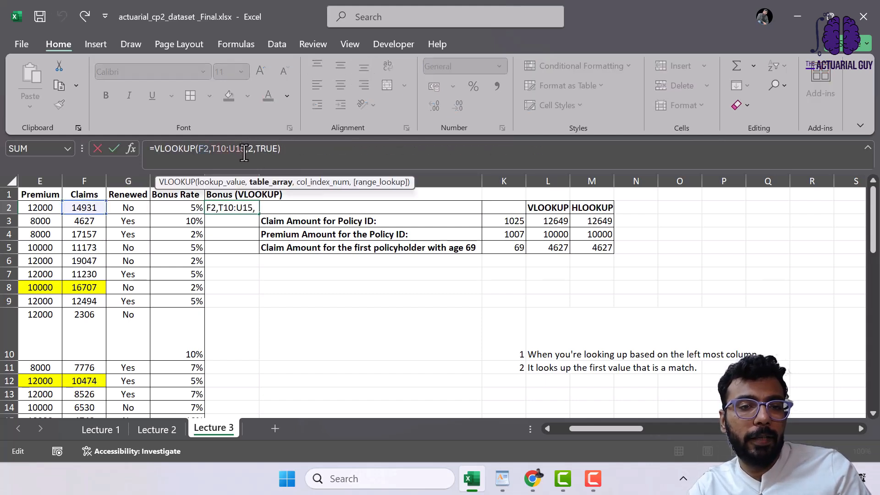
left_click_drag(244, 152, 195, 154)
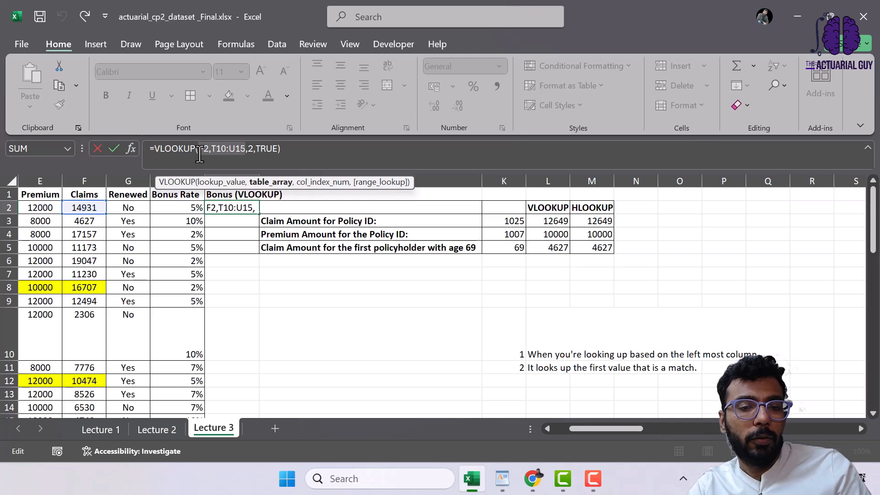
key("F4")
key("Return")
- Fill the VLOOKUP formula with the absolute $F$2 lookup down column I to row 51
key("Left")
key("ctrl+Down")
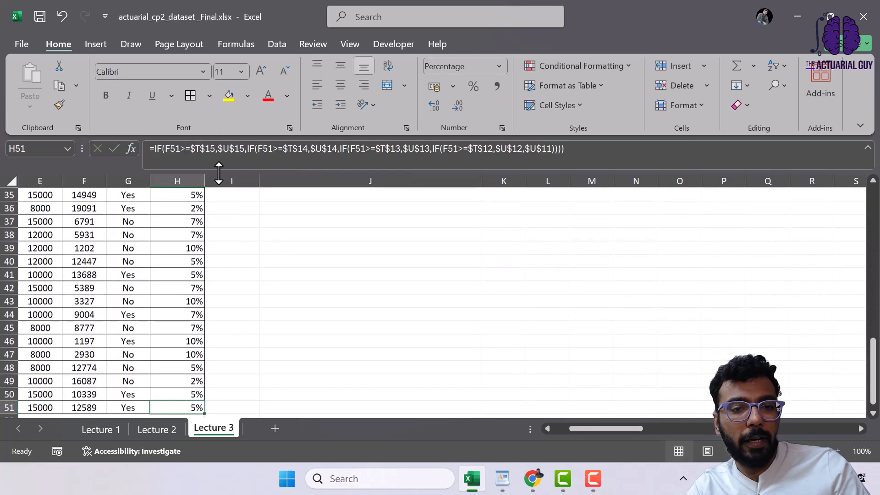
key("Right")
key("ctrl+shift+Up")
key("ctrl+d")
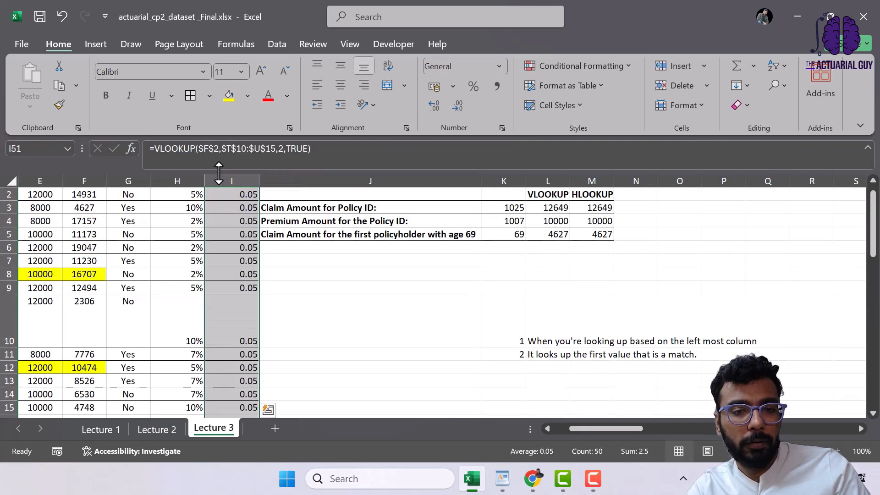
- Review the filled VLOOKUP formulas in column I to see which references are locked
key("ctrl+Down")
key("Up")
key("ctrl+Up")
key("Down")
key("Down")
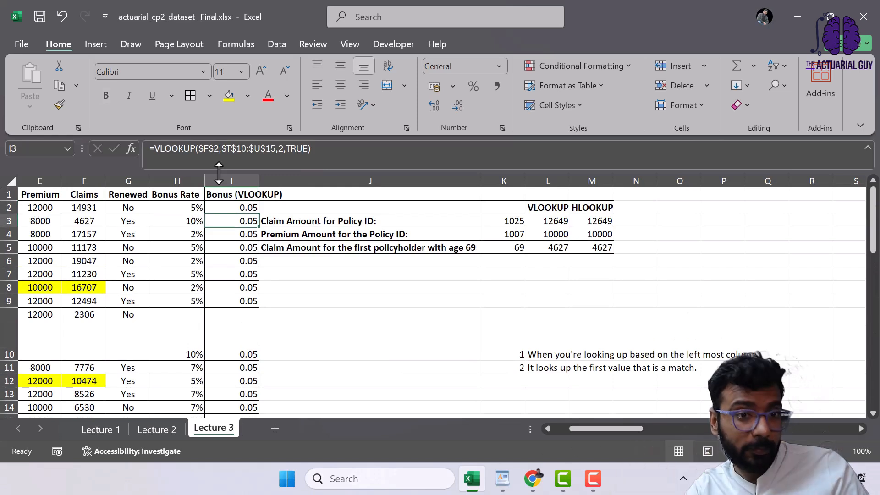
key("Up")
key("Up")
key("Down")
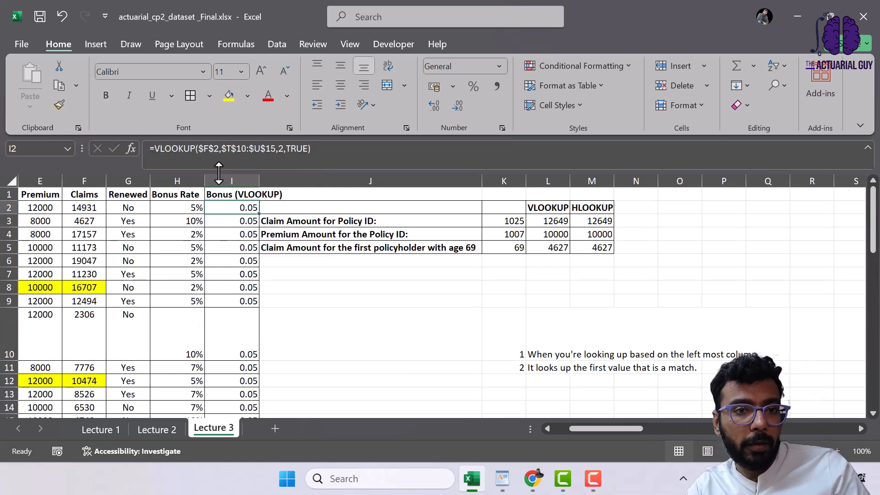
- Change the lookup value in the I2 VLOOKUP to the relative reference F2
left_click(203, 149)
key("BackSpace")
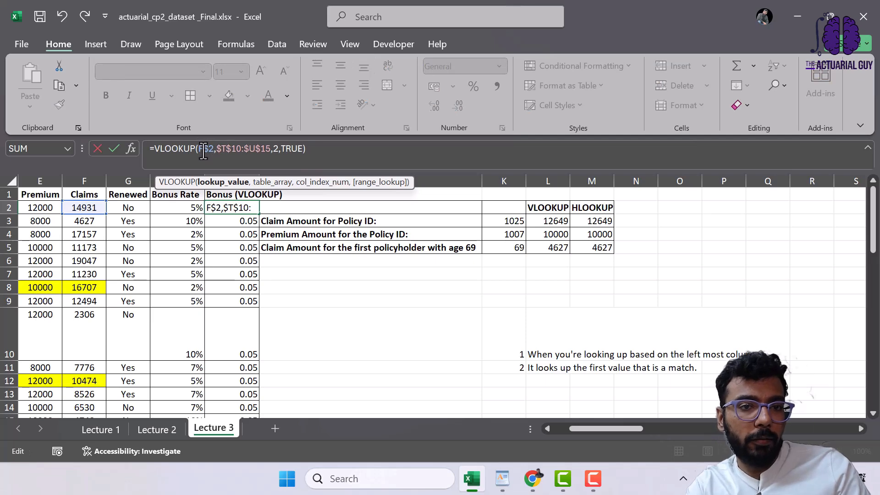
key("Delete")
key("ctrl+Return")
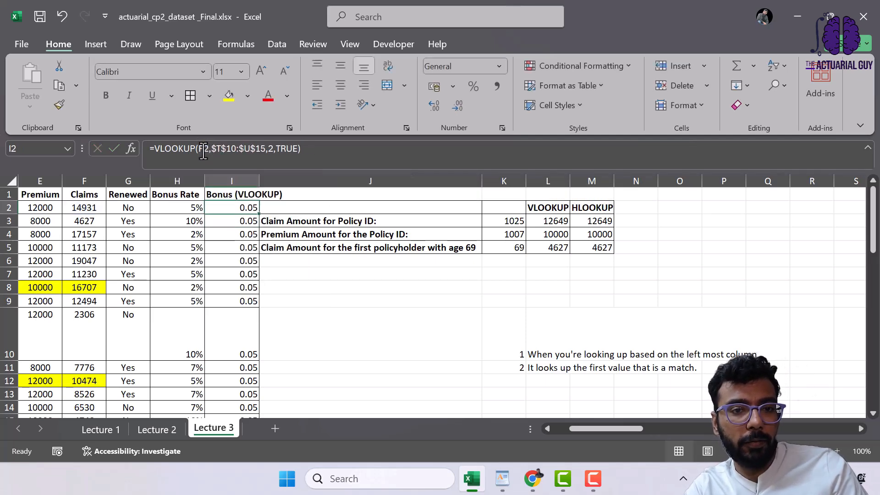
- Fill the corrected VLOOKUP formula down the Bonus (VLOOKUP) column to row 51
key("ctrl+shift+Down")
key("ctrl+d")
key("ctrl+Up")
key("Down")
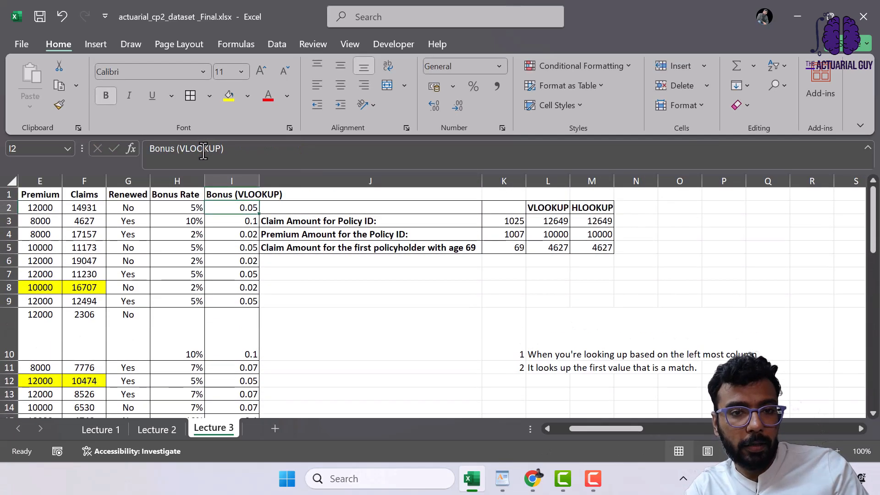
- Format the Bonus (VLOOKUP) column as percentages down to row 51
key("Up")
key("ctrl+shift+Down")
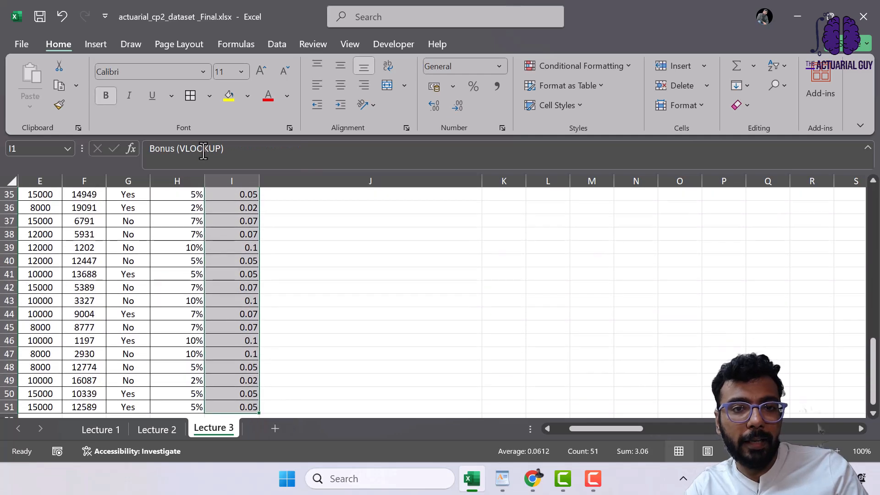
key("alt+h")
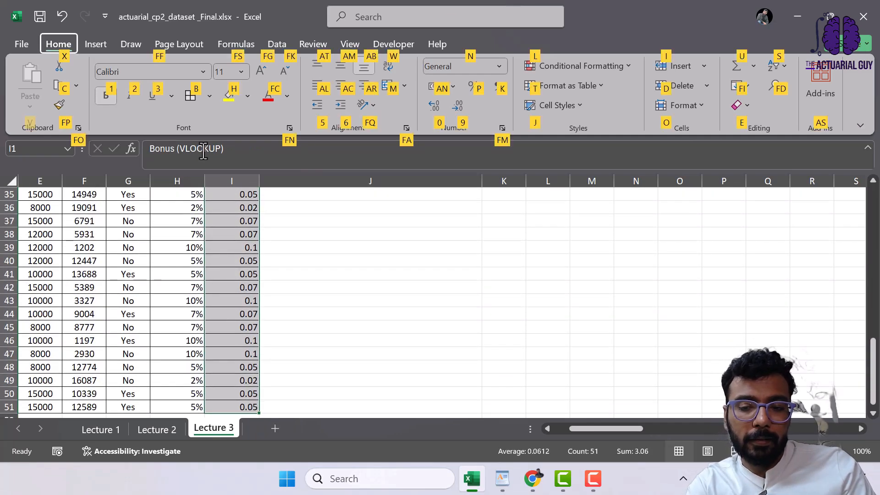
key("p")
key("ctrl+Up")
key("Down")
key("Down")
key("Down")
key("Down")
key("Down")
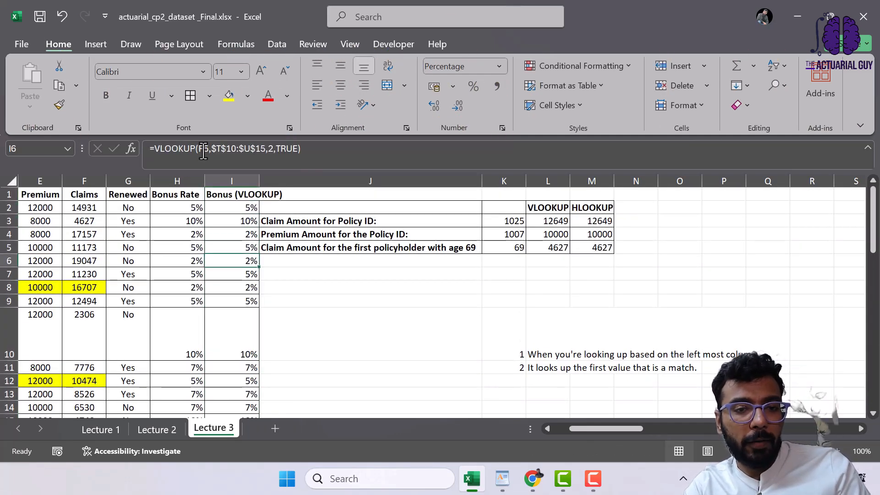
- Insert a blank column J between the Bonus (VLOOKUP) column and the claim lookup table
key("Right")
key("Up")
key("Up")
key("Up")
key("Up")
key("Up")
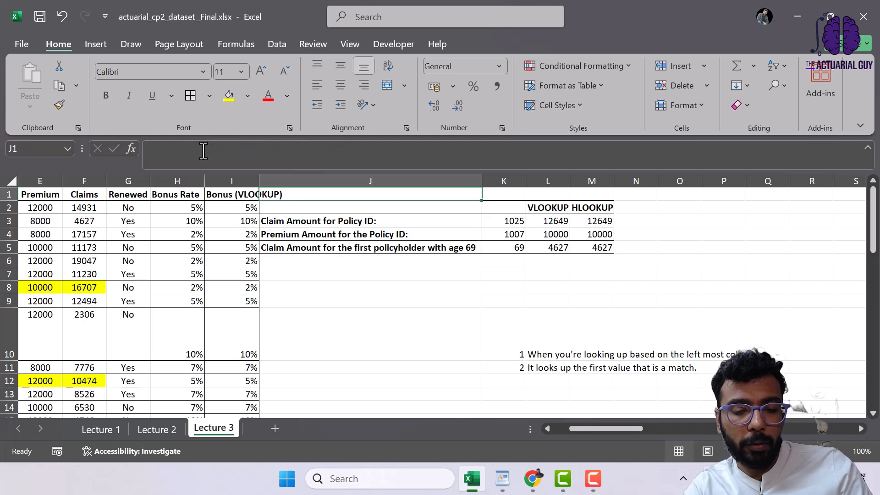
key("alt+i")
key("c")
key("Down")
key("Left")
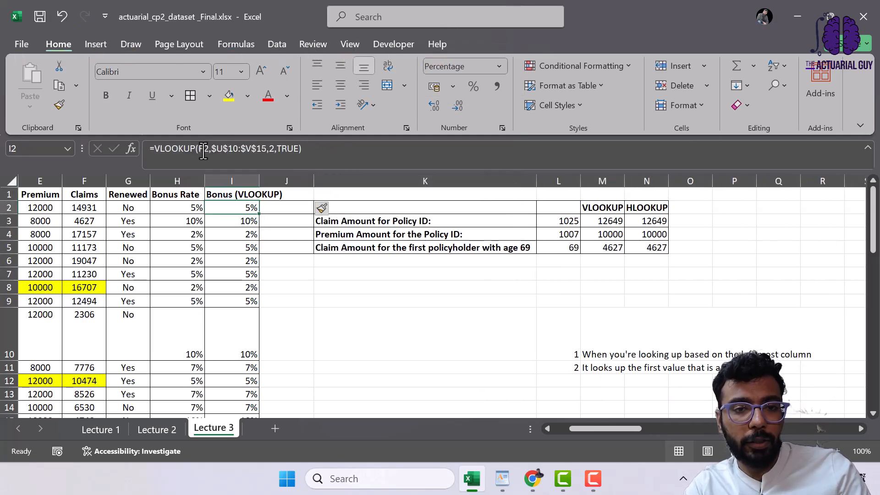
- Enter the formula =I2=H2 in J2 to compare the VLOOKUP bonus with the nested IF bonus
key("Right")
type("=")
key("Left")
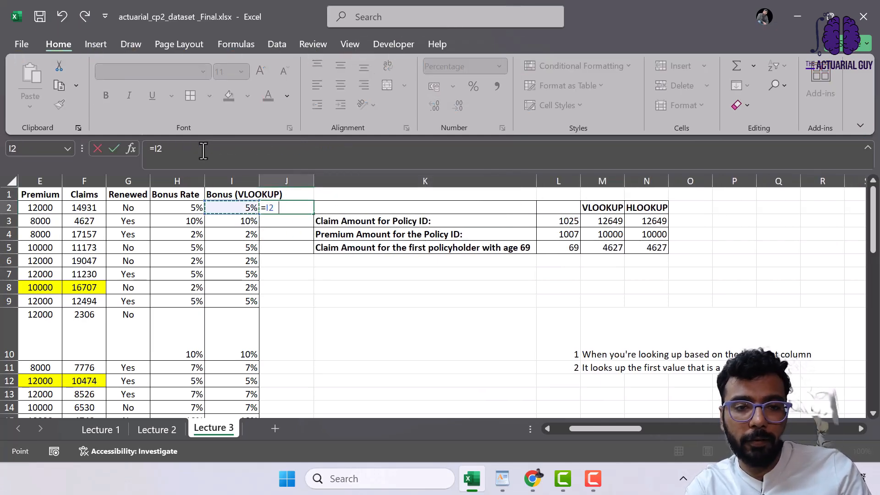
type("=")
key("Left")
key("Left")
key("Return")
- Fill the comparison formula in column J down to row 51
key("Left")
key("ctrl+Down")
key("Right")
key("ctrl+shift+Up")
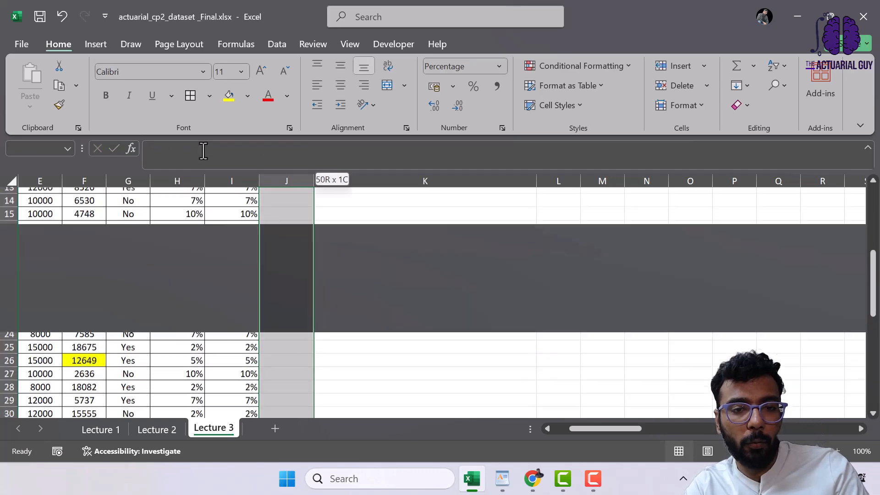
key("ctrl+d")
key("ctrl+Down")
key("Down")
key("Down")
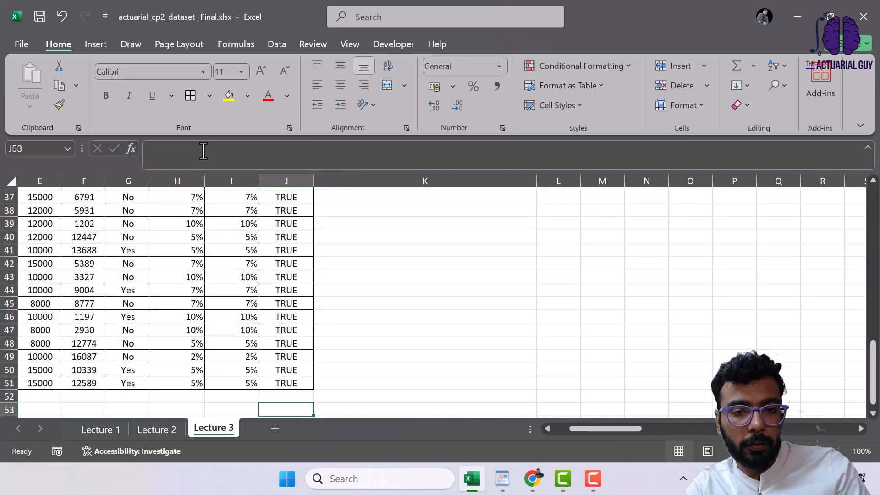
- Add filters to the policy table's header row through column J and enter the header Match? in J1
key("Up")
key("Up")
key("ctrl+Up")
key("Up")
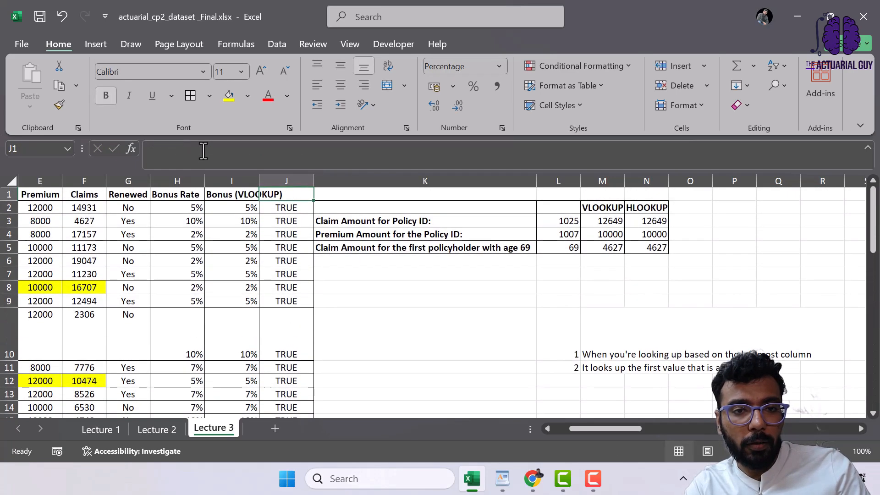
key("ctrl+shift+Left")
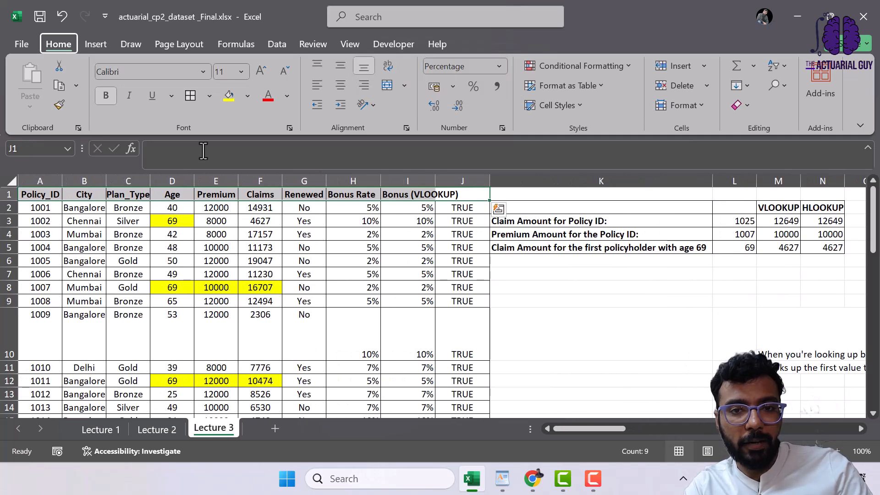
key("ctrl+shift+l")
type("Ma")
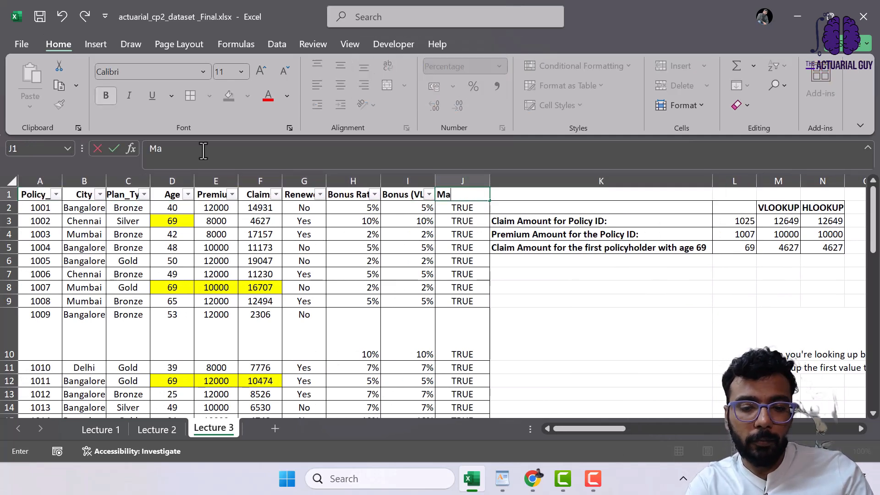
type("tch?")
key("Return")
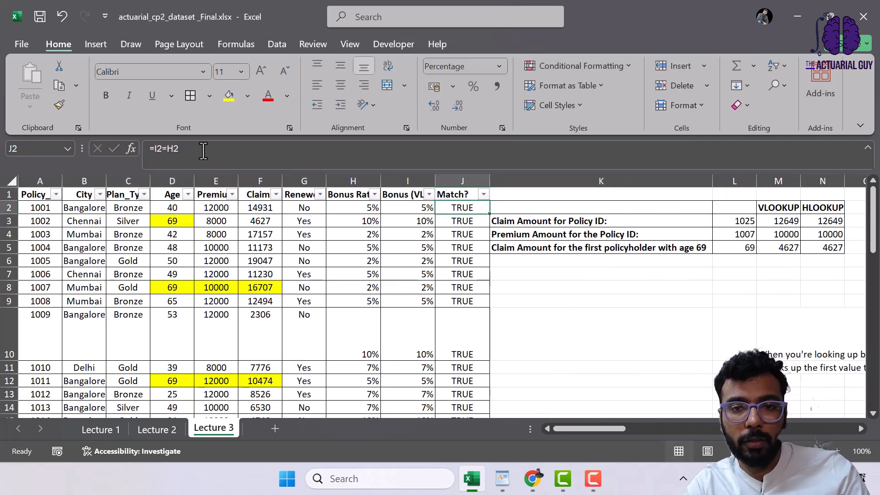
- Check the filter values of the Match? column for any mismatches
left_click(487, 194)
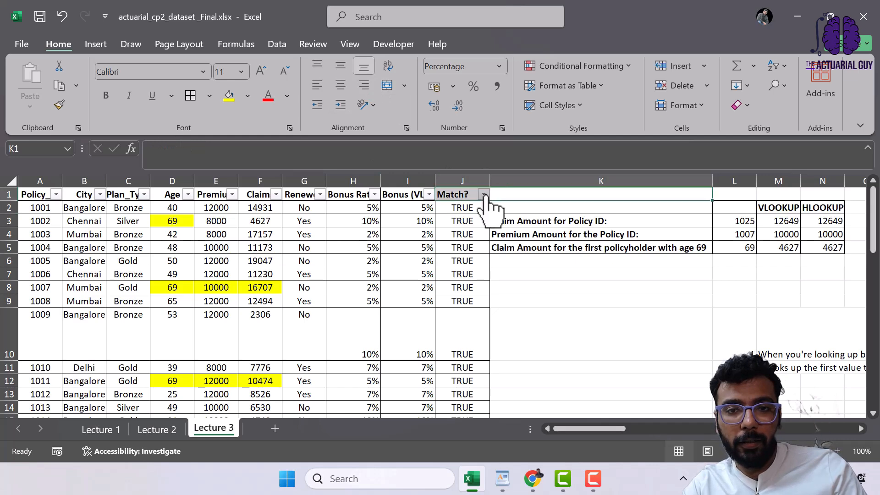
left_click(483, 194)
left_click(562, 306)
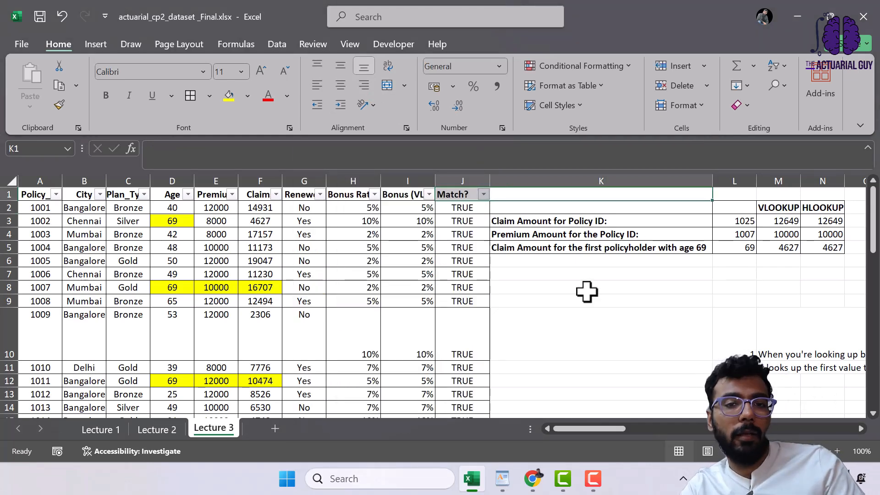
- Examine the I2 VLOOKUP formula, the Bonus Rates table and the policy claims it looks up
key("Down")
key("Left")
key("Left")
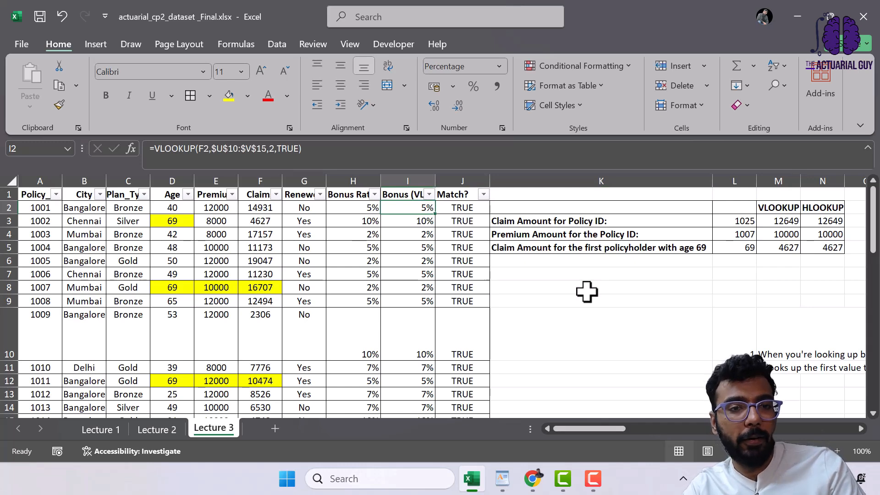
key("Left")
key("Right")
key("Right")
key("Right")
key("Right")
key("Right")
key("Right")
key("Right")
key("Right")
key("Right")
key("Right")
key("Right")
key("Right")
key("Right")
key("Right")
key("Right")
key("Right")
key("Right")
key("Right")
key("Right")
key("Right")
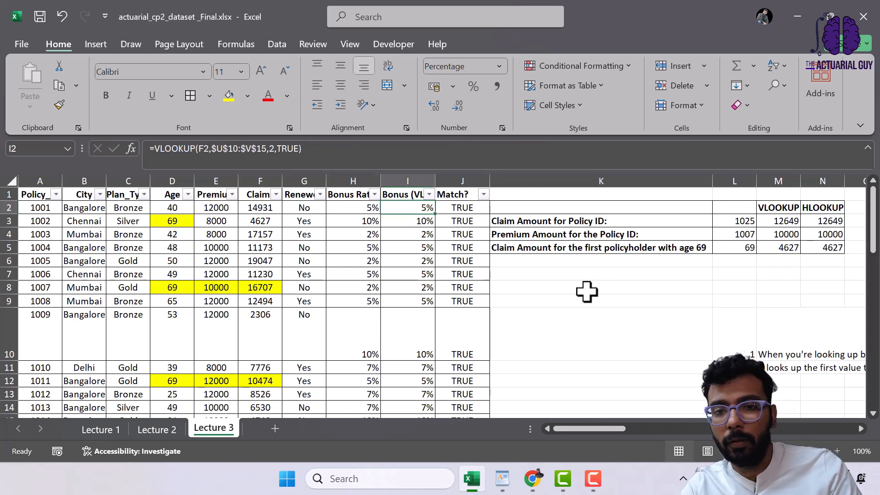
key("Down")
key("Down")
key("Down")
key("Down")
key("Left")
key("Left")
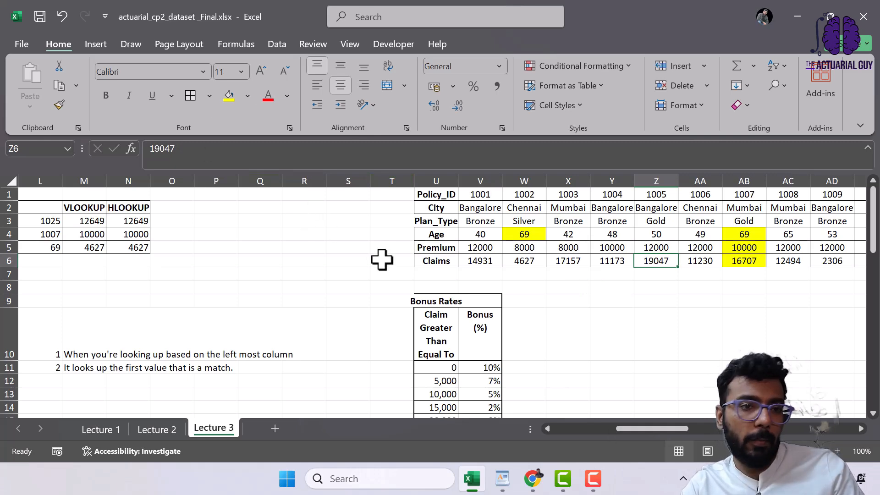
key("Left")
key("Left")
key("Left")
key("Left")
key("Left")
key("Left")
key("Left")
key("Left")
key("Left")
key("Left")
key("Left")
key("Left")
key("Left")
key("Left")
key("Left")
key("Left")
key("Left")
key("Left")
key("Left")
key("Left")
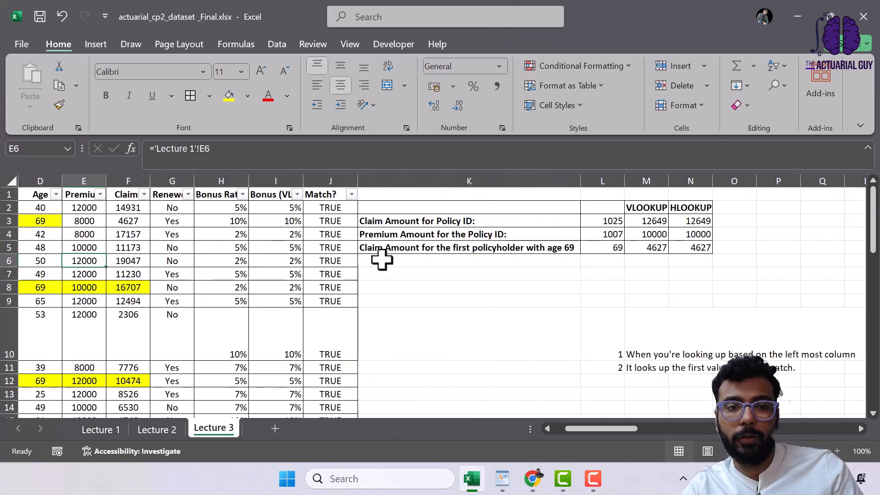
key("Right")
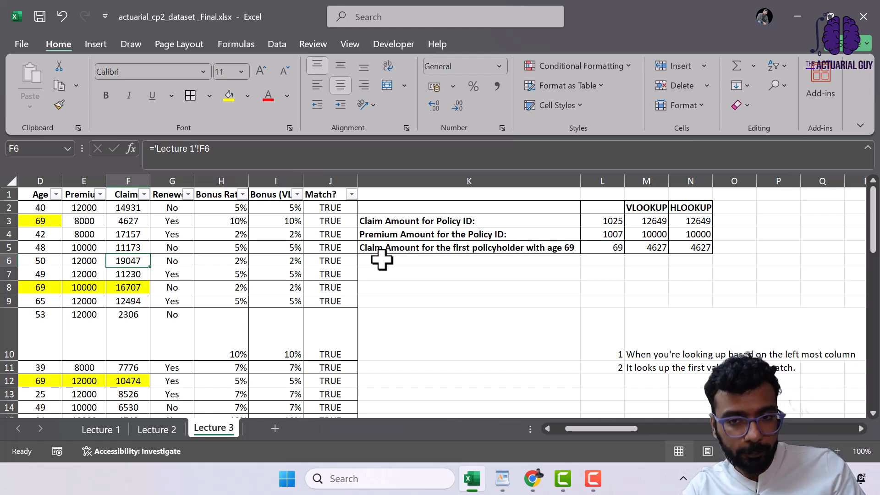
- Insert a blank spacer column K between the Match? column and the claim lookup table
key("Right")
key("Right")
key("Right")
key("Right")
key("Up")
key("Up")
key("Right")
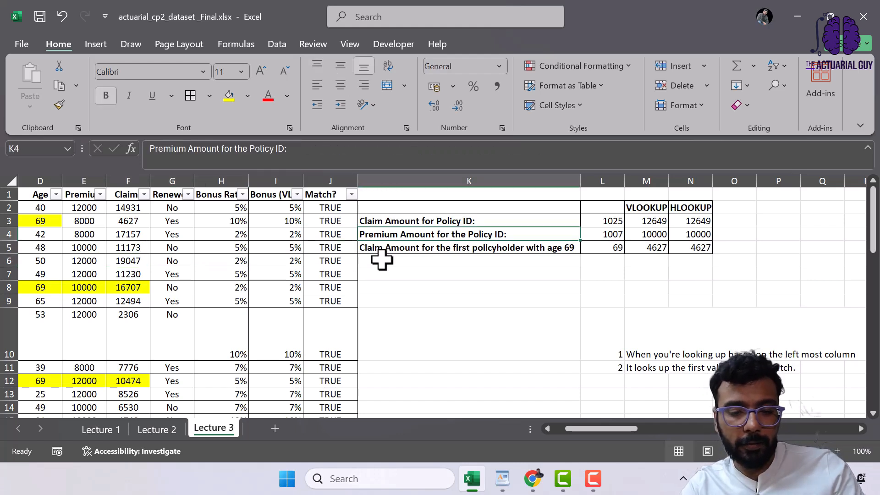
key("alt+h")
key("i")
key("c")
key("Down")
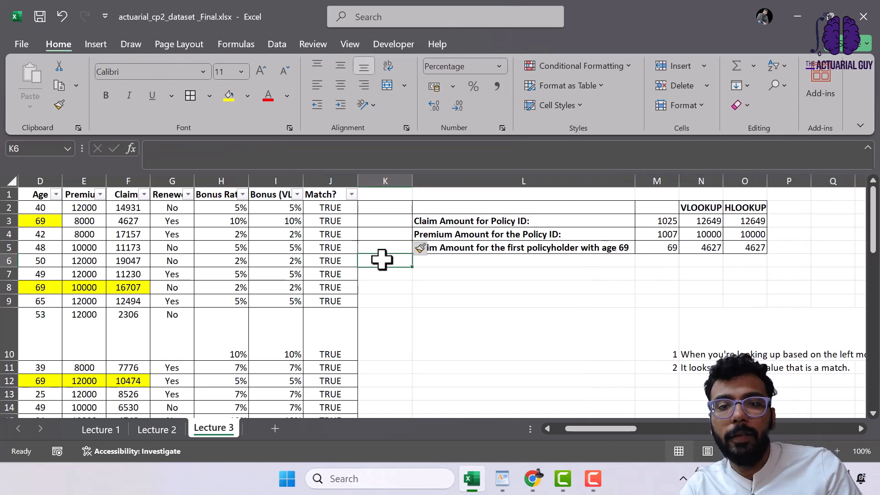
key("ctrl+Up")
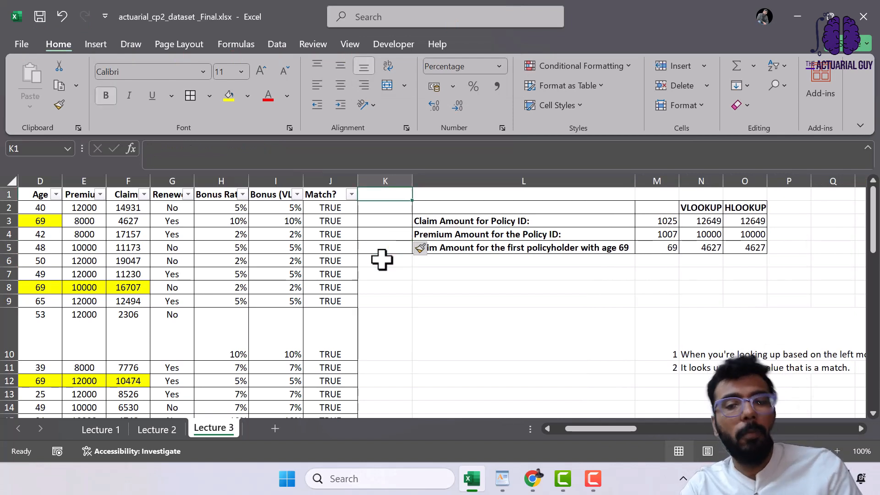
- Highlight the two numbered lookup notes in M10:N11 with yellow fill
key("Down")
key("Down")
key("Down")
key("Down")
key("Down")
key("Down")
key("Down")
key("Down")
key("Down")
key("Right")
key("Right")
key("Right")
key("Right")
key("Right")
key("Right")
key("Left")
key("Left")
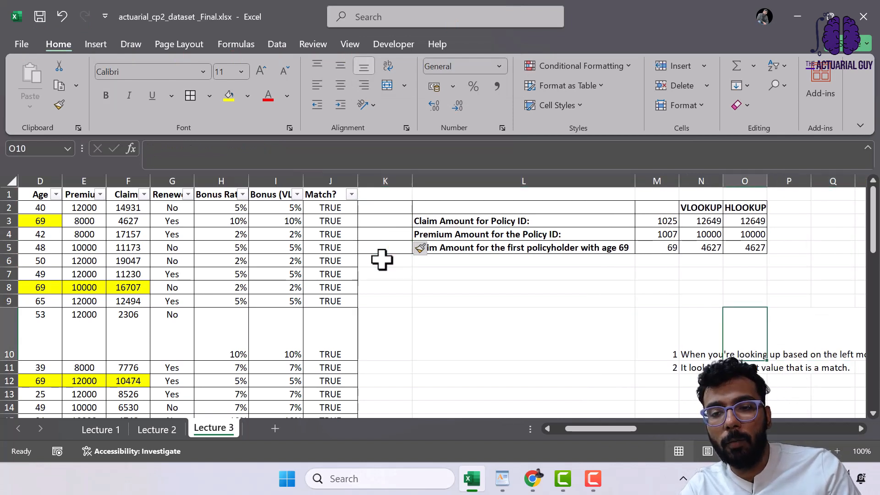
key("Left")
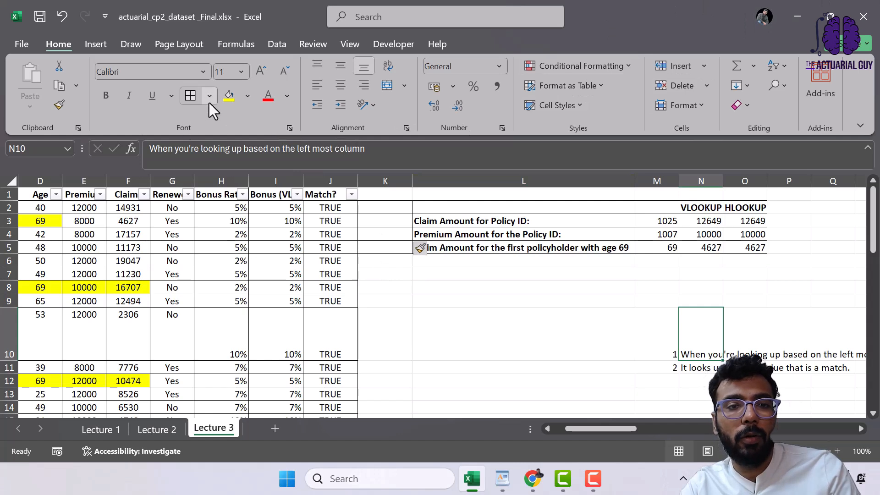
left_click_drag(657, 351, 700, 365)
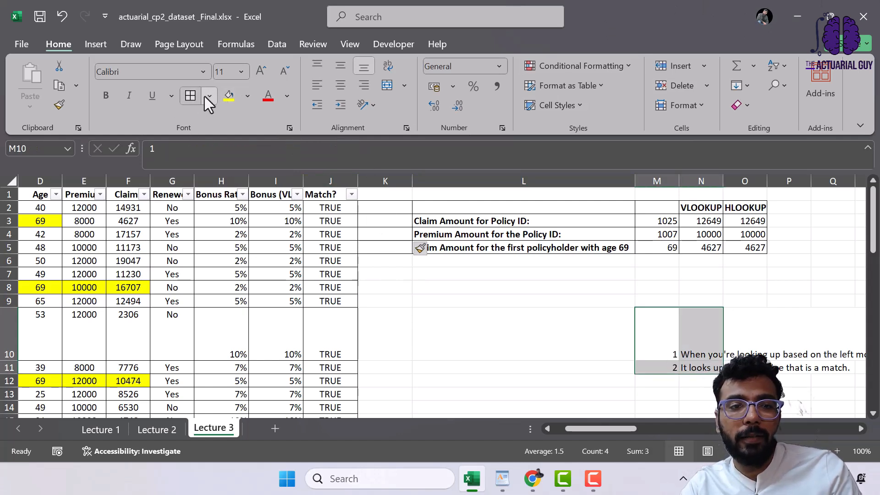
left_click(222, 96)
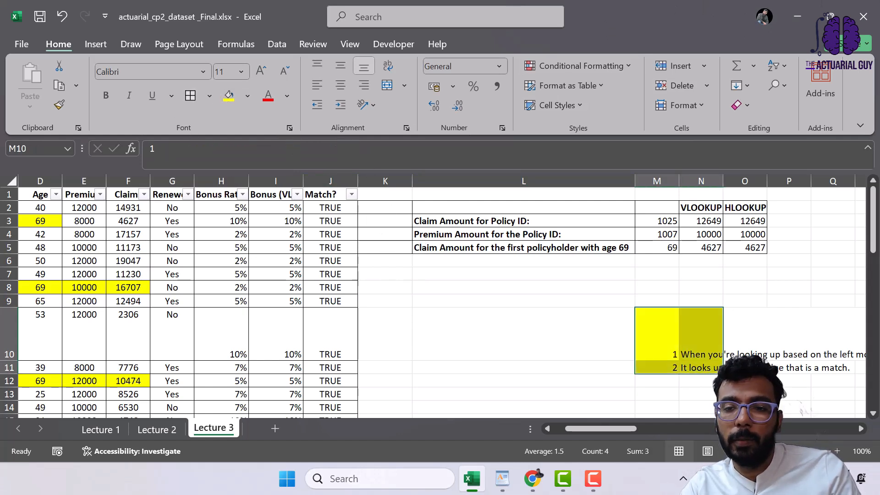
- Autofit column N so its width fits the lookup notes
double_click(723, 181)
left_click(764, 364)
key("Right")
key("Right")
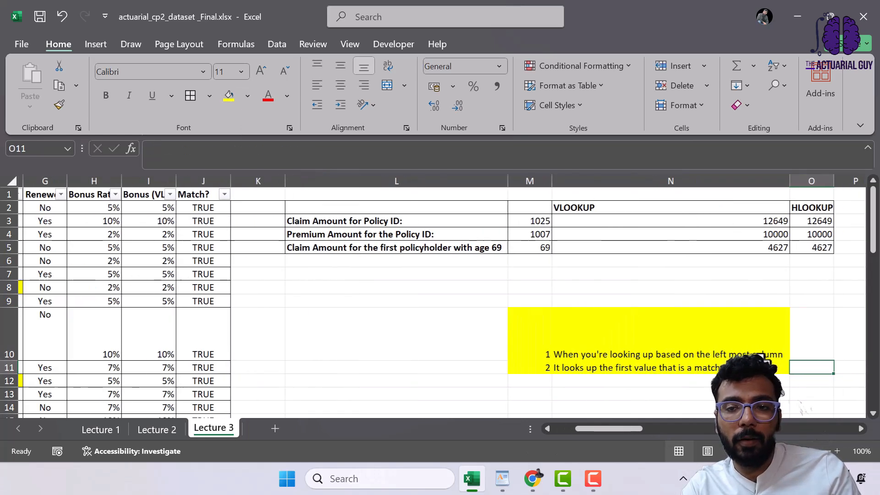
key("Left")
key("Left")
key("Left")
key("Up")
key("Right")
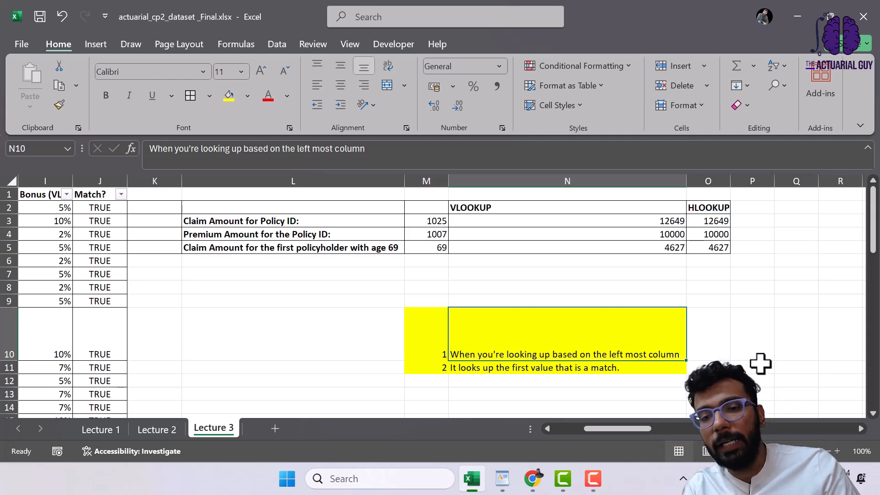
- Review the policy table from its City column through the bonus and Match? columns to the HLOOKUP header
key("Left")
key("ctrl+Left")
key("ctrl+Left")
key("Up")
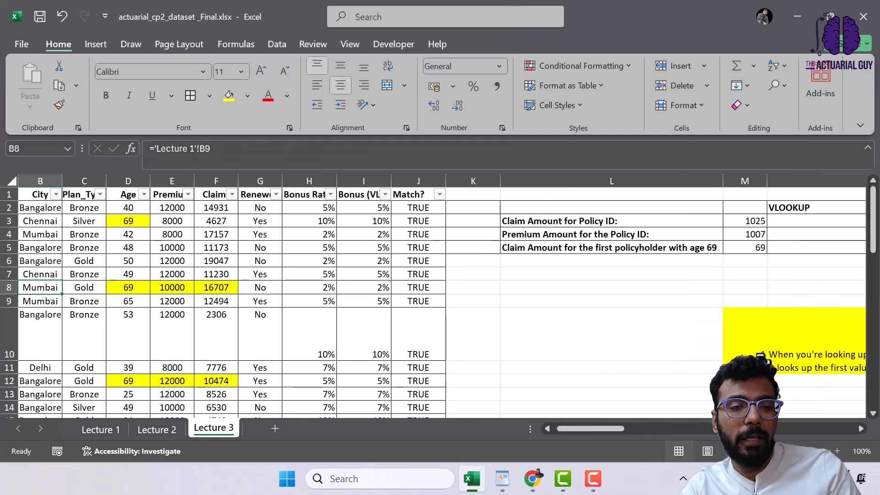
key("ctrl+Up")
key("Right")
key("Right")
key("Right")
key("Right")
key("Right")
key("Right")
key("Right")
key("Right")
key("Right")
key("Right")
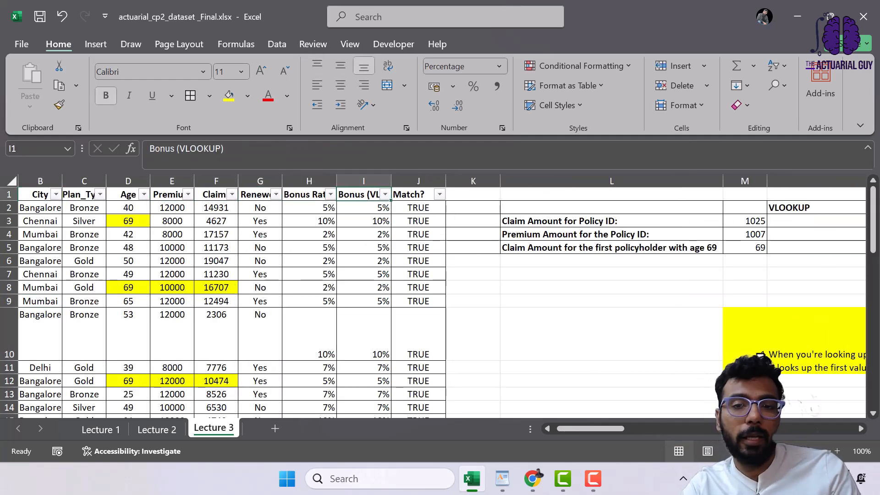
key("Right")
key("Right")
key("Right")
key("Right")
key("Down")
key("Left")
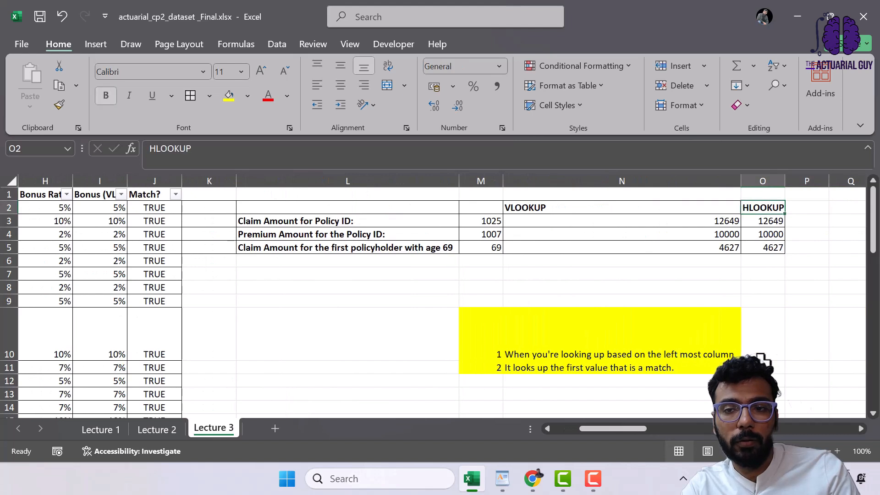
- Narrow the VLOOKUP results column N to a width of about 20.82
key("Left")
key("ctrl+Down")
key("ctrl+Down")
key("Up")
key("Up")
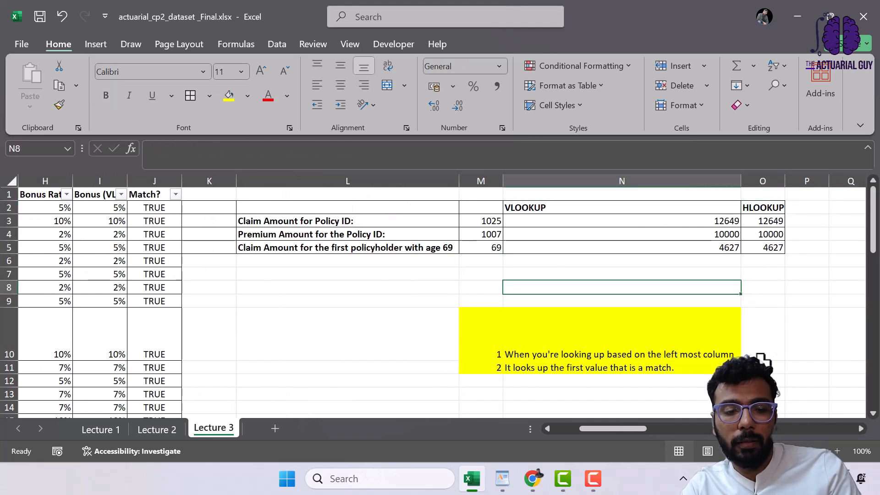
key("Up")
key("Up")
key("Up")
key("Up")
key("Up")
key("Up")
key("shift+Down")
key("shift+Right")
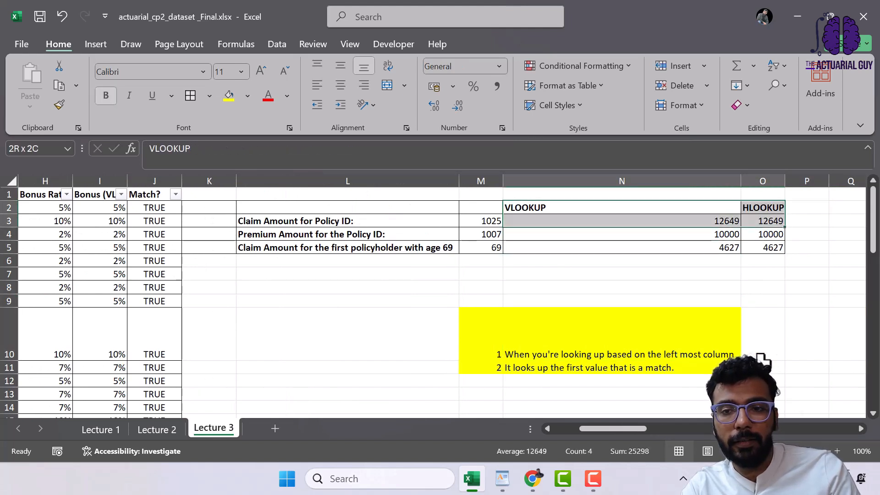
key("shift+Down")
key("shift+Down")
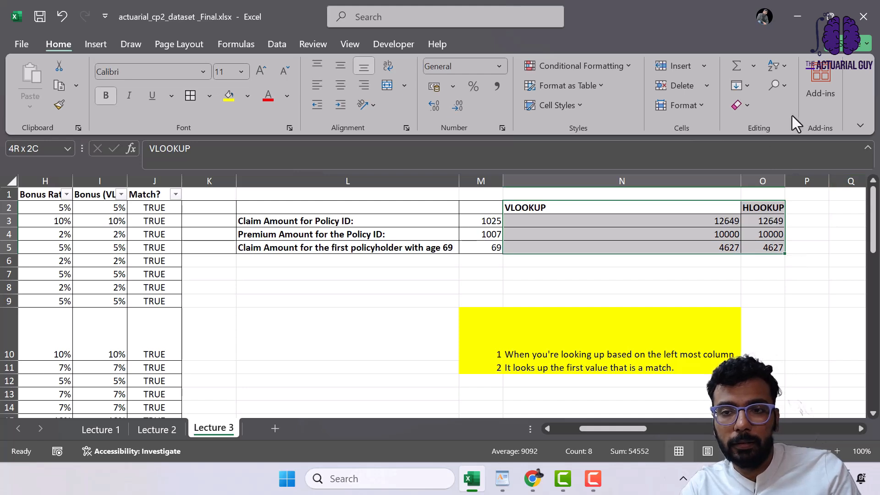
left_click_drag(740, 181, 610, 182)
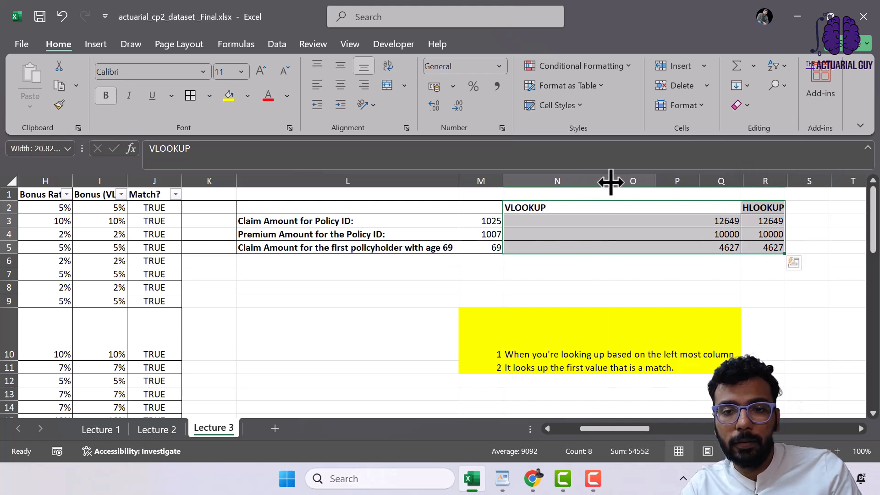
left_click_drag(568, 351, 570, 363)
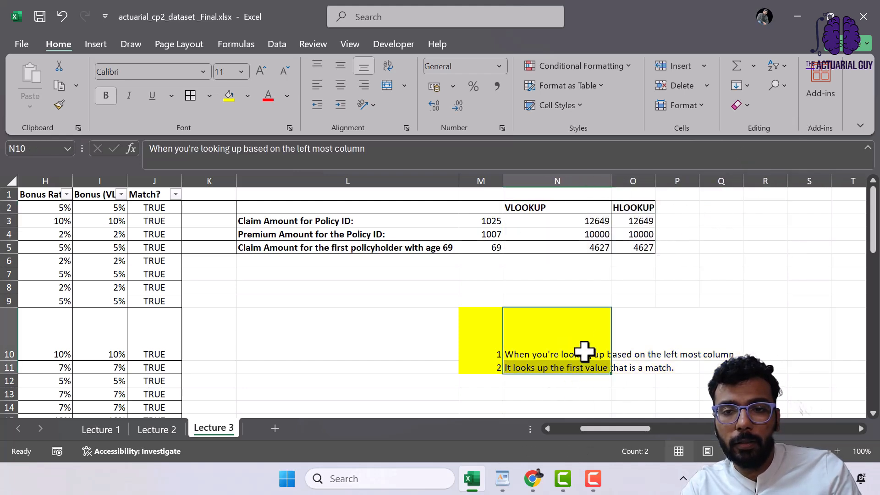
- Enter the bold header "Index & Match" in P2, beside the HLOOKUP header
left_click(678, 208)
type("Index & Match")
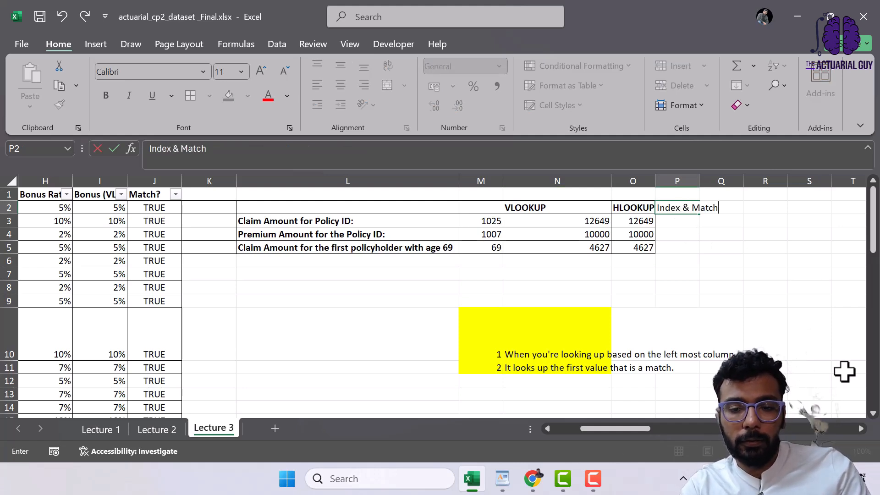
key("ctrl+Return")
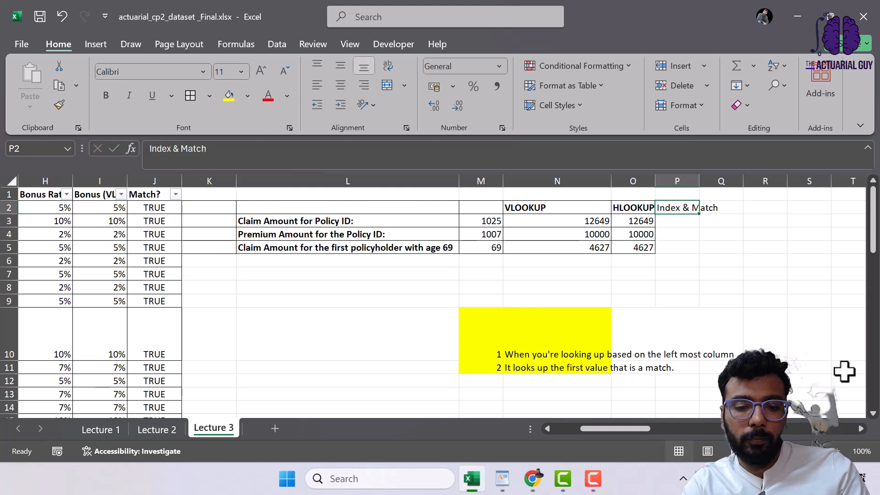
key("ctrl+b")
- Apply cell borders to P2:P5 so the new column matches the rest of the lookup table
key("Left")
key("Down")
key("Down")
key("Down")
key("Right")
key("shift+Up")
key("shift+Up")
key("shift+Up")
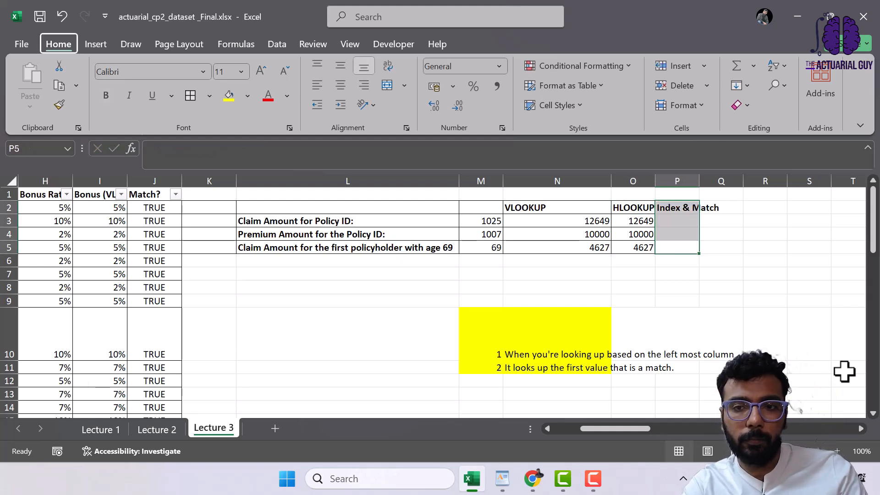
key("shift+Down")
key("shift+Down")
key("shift+Down")
key("Up")
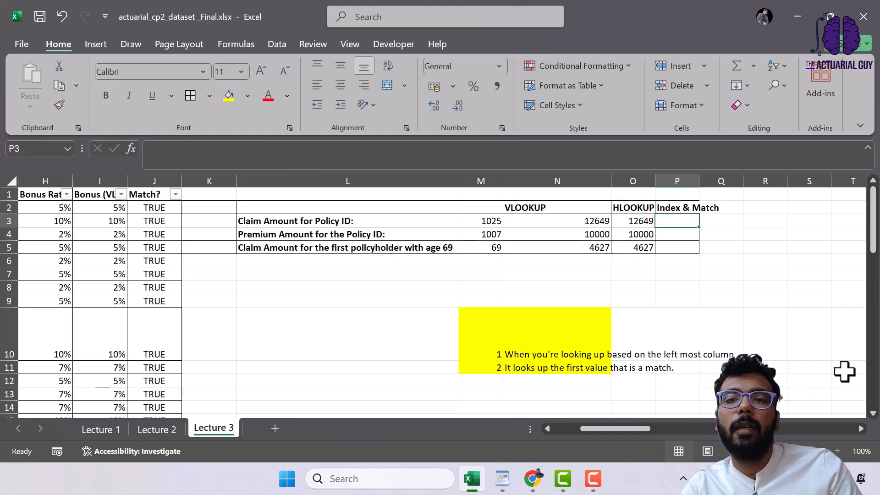
- Start a MATCH formula in P3 with the policy ID in M3 as the lookup value
key("Left")
key("Left")
key("Right")
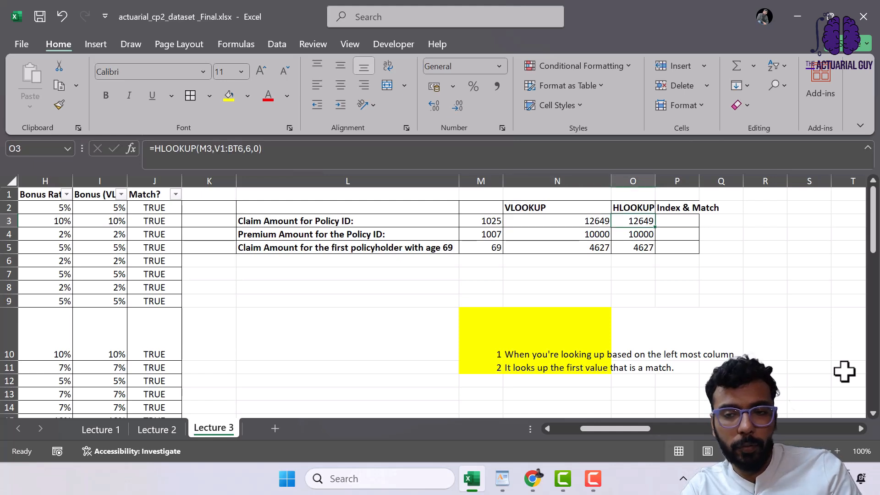
key("Right")
type("=in")
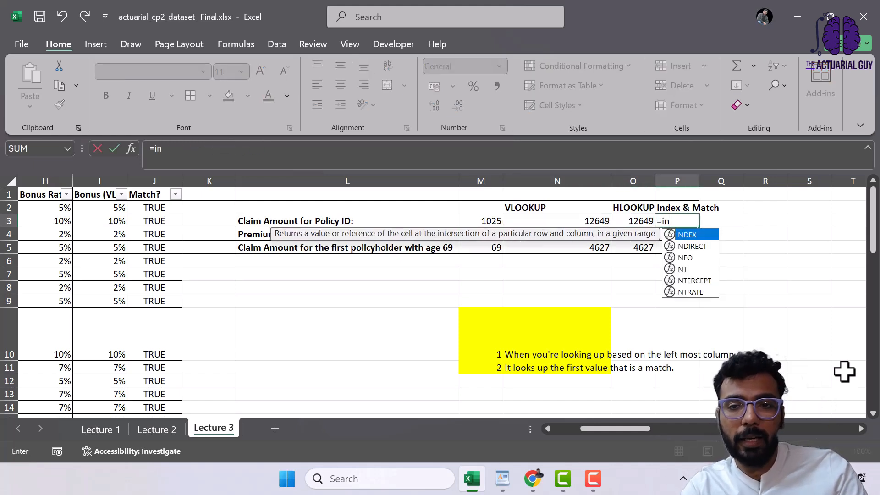
key("BackSpace")
key("BackSpace")
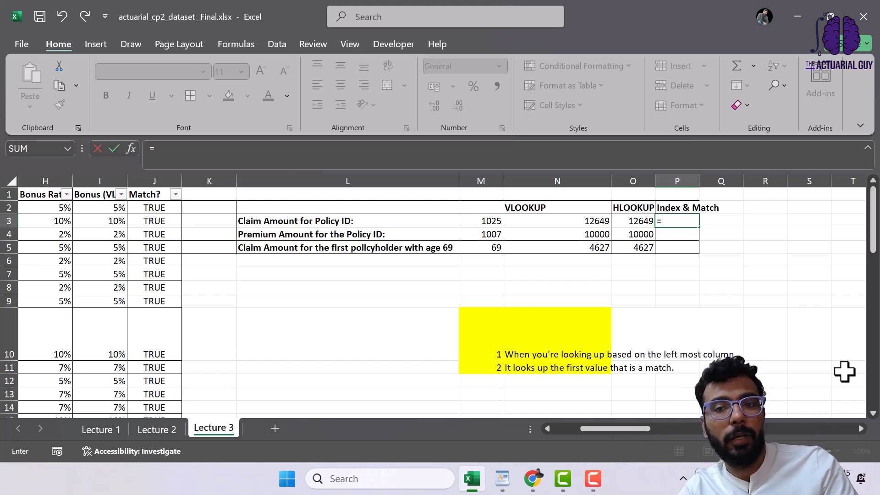
type("matc")
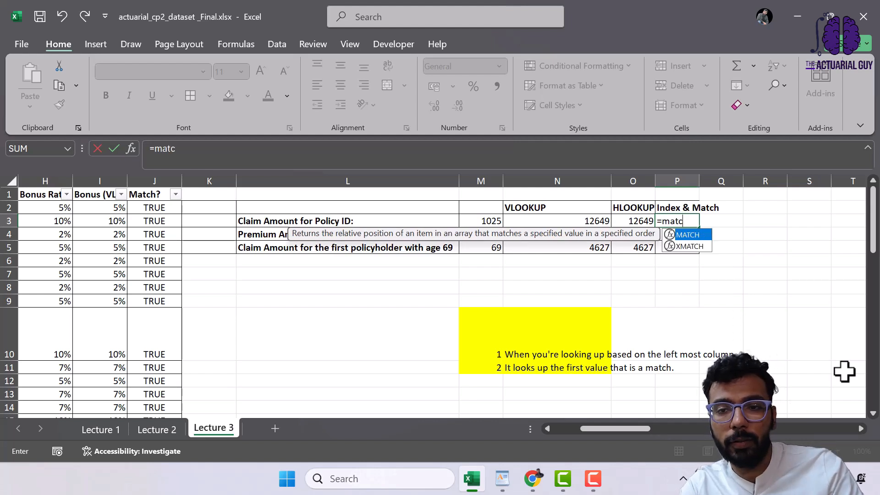
key("Tab")
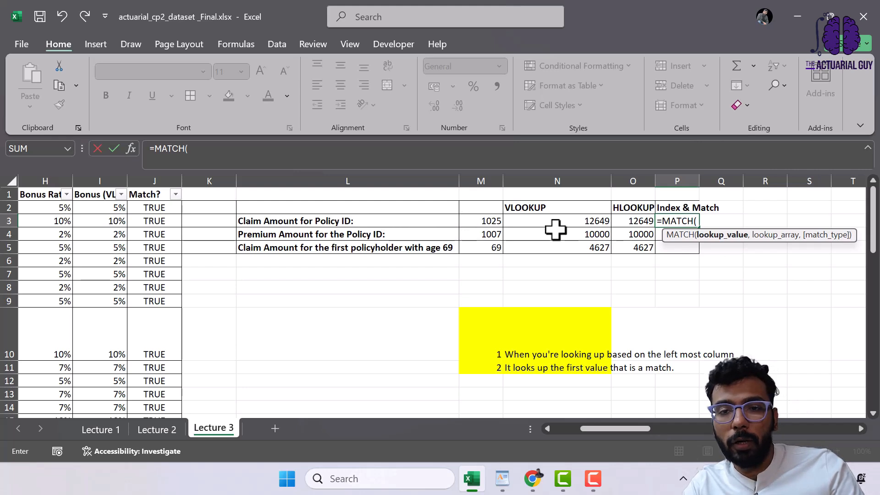
left_click(466, 221)
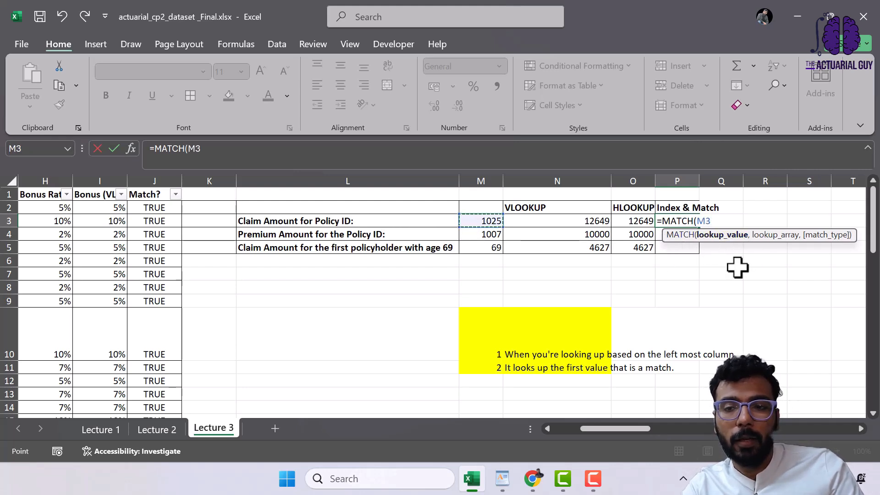
type(",")
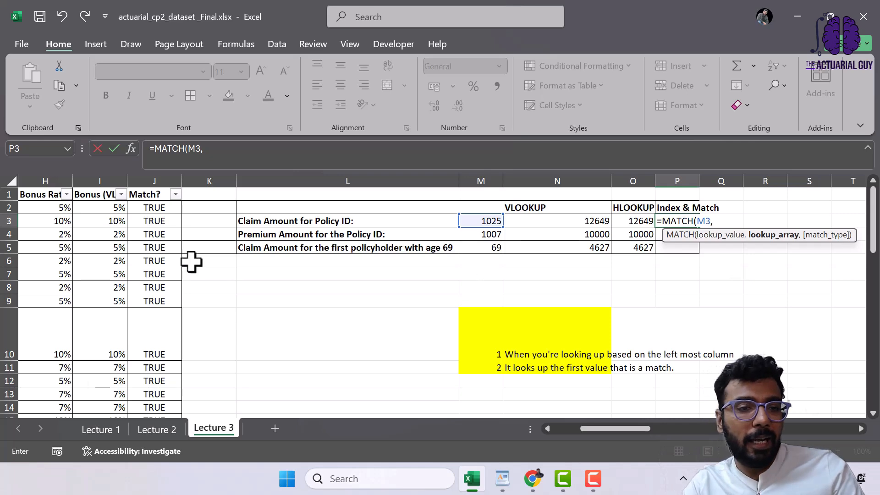
- Complete the P3 formula as =MATCH(M3,A:A,0), searching the Policy_ID column for an exact match
left_click(104, 195)
key("Left")
key("Left")
key("Left")
key("Left")
key("Left")
key("Left")
key("Left")
key("Left")
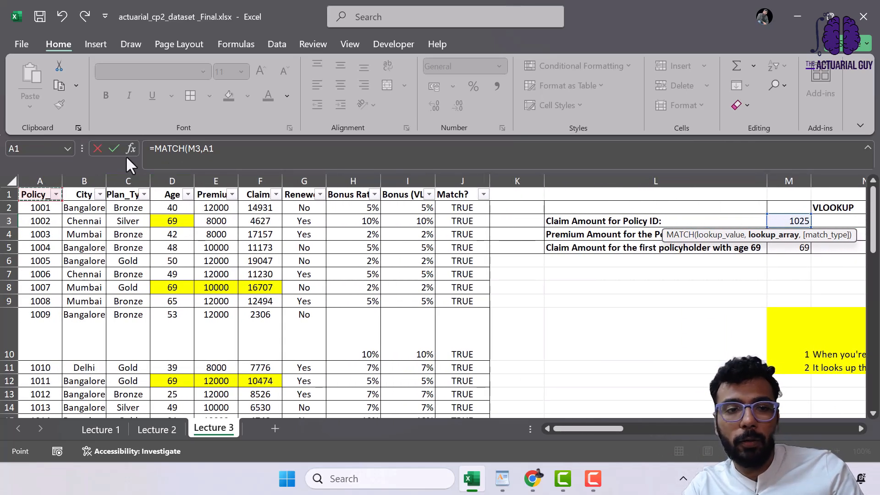
left_click(43, 180)
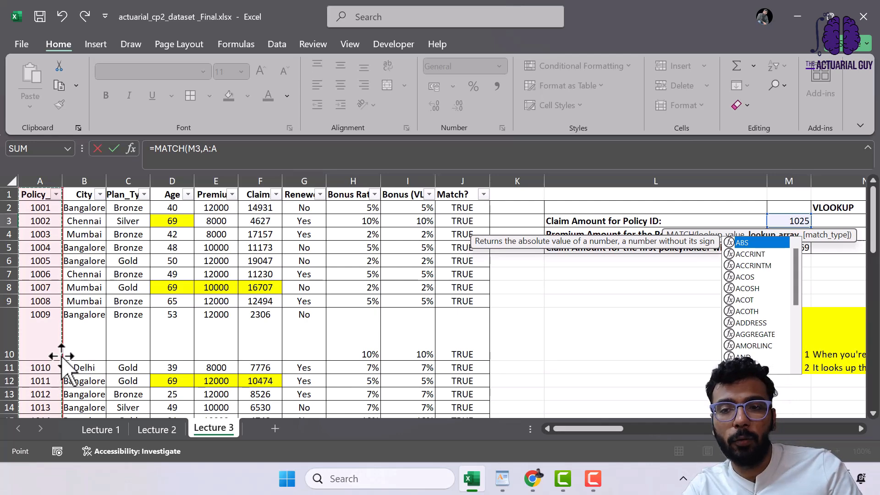
type(",")
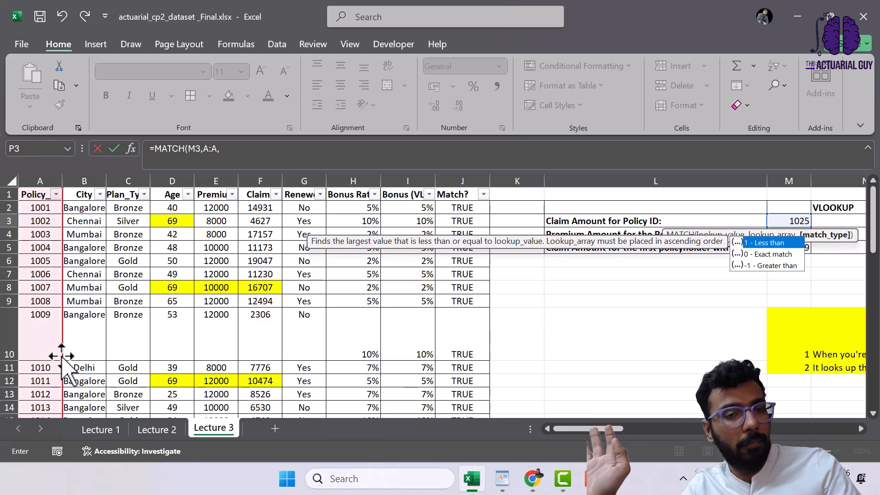
type("0)")
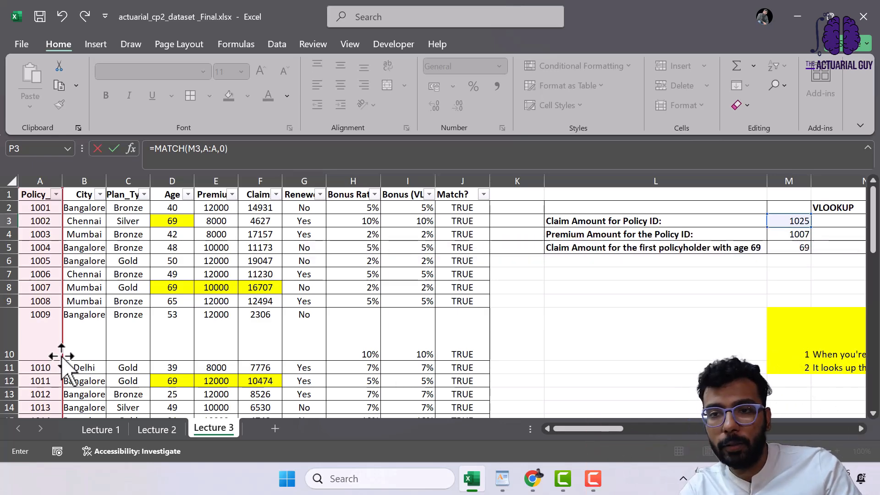
key("ctrl+Return")
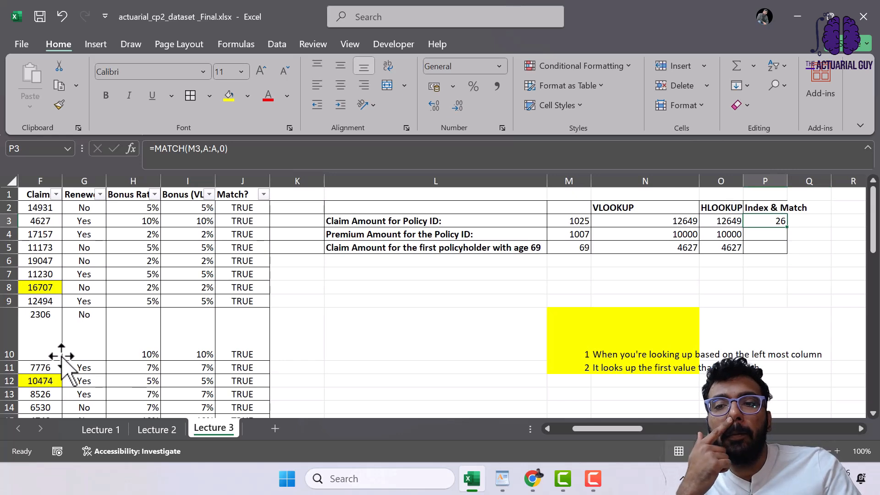
- Review the first lookup row, from its label and policy ID to the VLOOKUP and HLOOKUP formulas
key("Left")
key("Left")
key("Left")
key("Left")
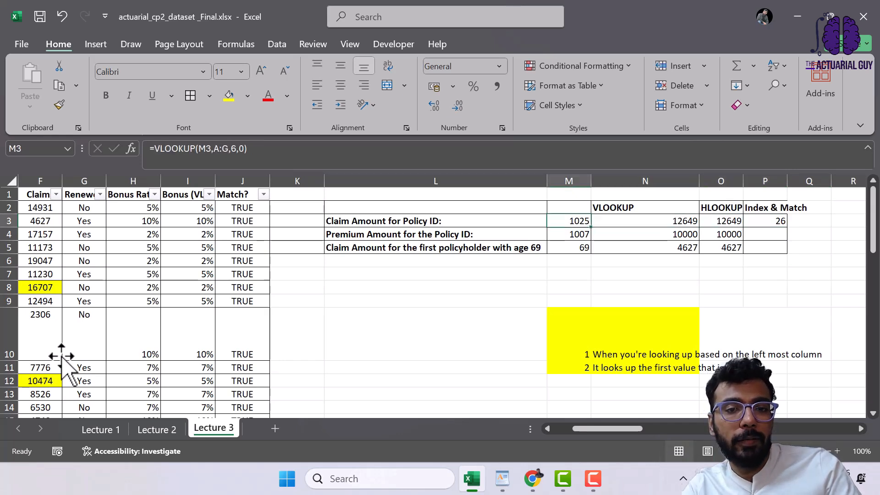
key("Right")
key("Right")
key("Right")
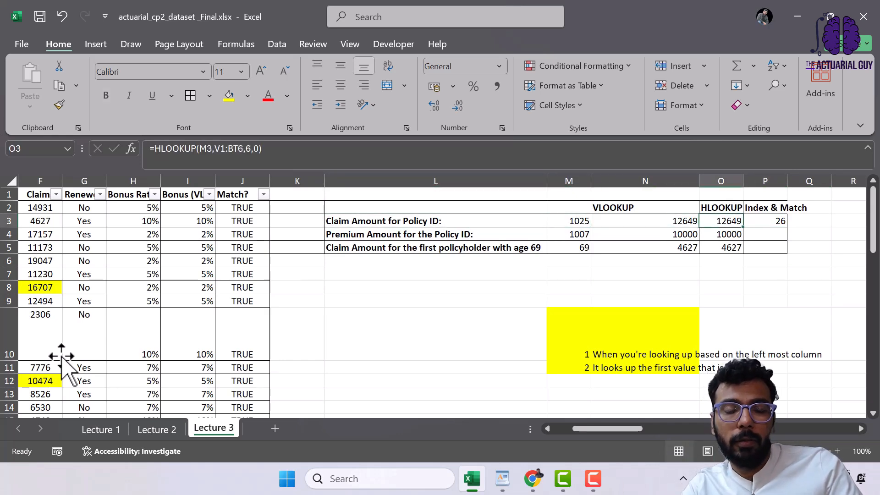
key("Left")
key("Left")
key("Left")
key("Right")
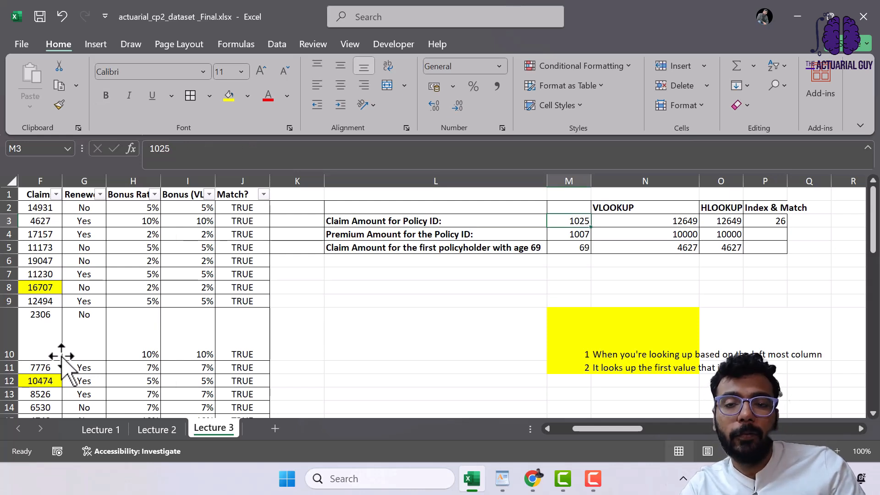
key("Left")
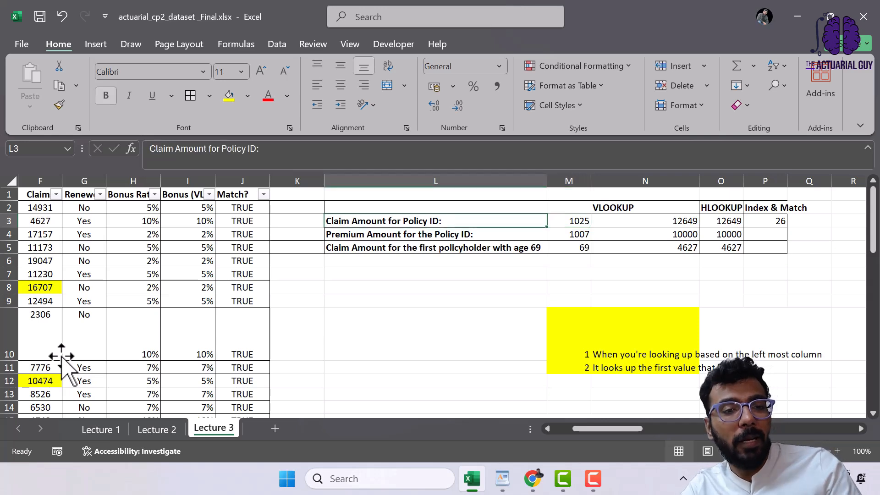
- Examine the Policy_ID column header and the transposed policy table, and return to the MATCH result
key("Home")
key("Up")
key("Up")
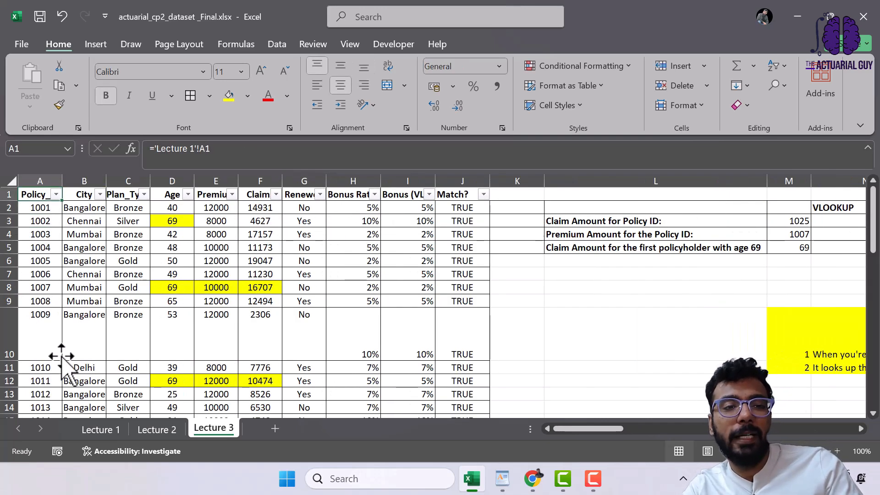
key("Right")
key("ctrl+Right")
key("ctrl+Right")
key("Left")
key("Left")
key("Left")
key("Left")
key("Left")
key("Left")
key("Left")
key("Left")
key("Left")
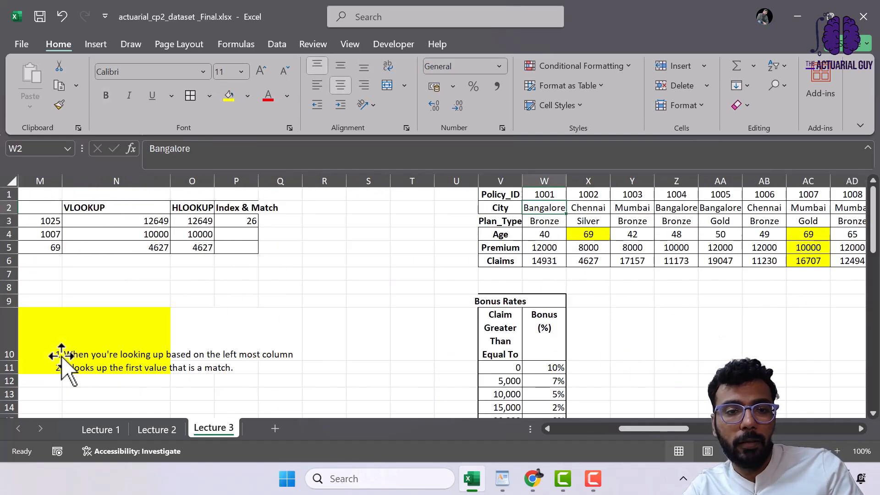
key("Down")
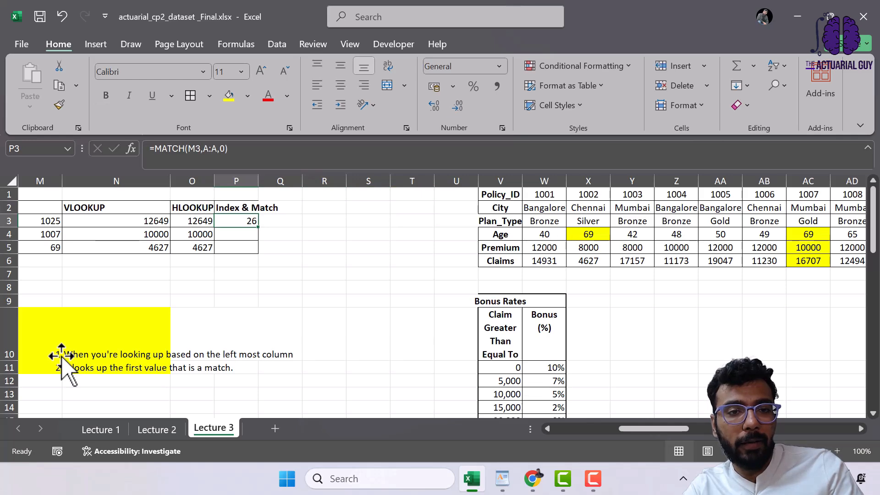
- Select A1:A26 in the Policy_ID column to check the row position returned by MATCH
key("Left")
key("Home")
key("Up")
key("Up")
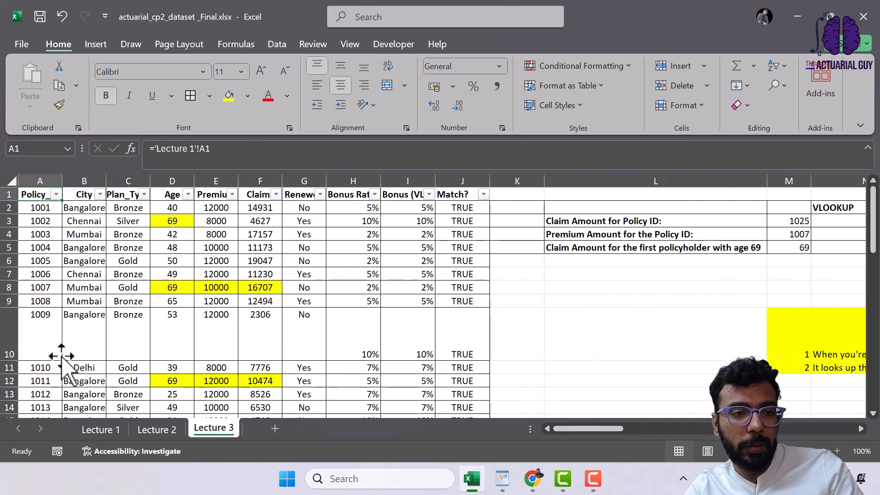
key("Down")
key("Up")
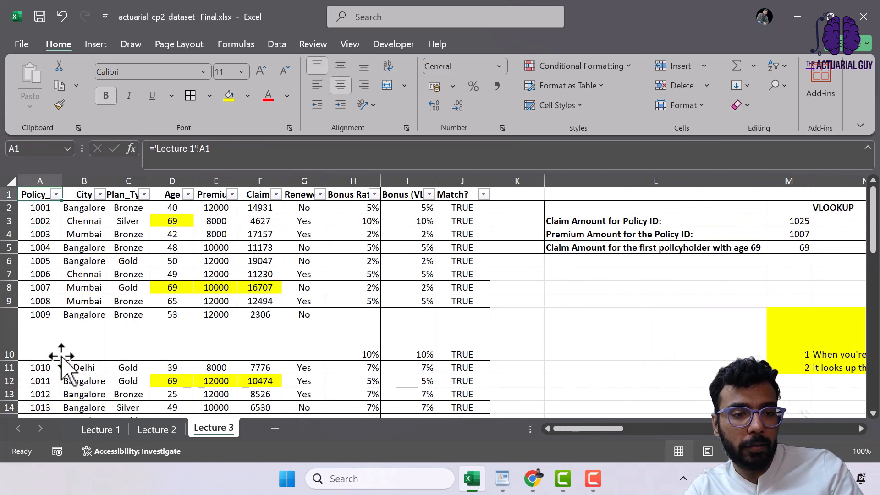
left_click_drag(62, 355, 62, 355)
scroll(62, 356, "down", 4)
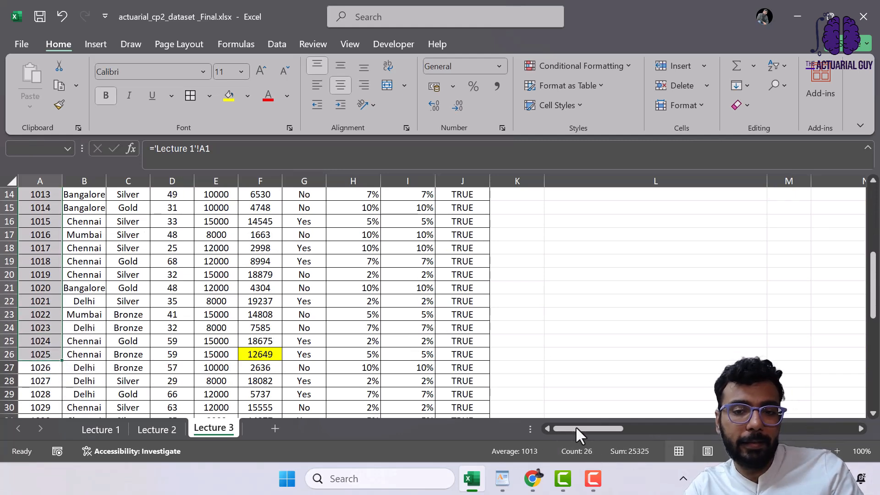
key("ctrl+Home")
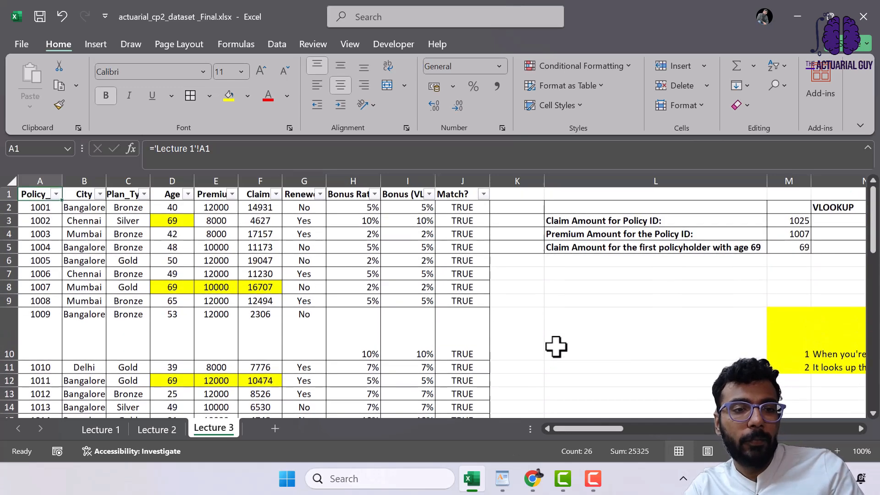
- Wrap the MATCH in P3 with INDEX over the Claim column, making the formula =INDEX(F:F,MATCH(M3,A:A,0))
key("Right")
key("Right")
key("Right")
key("Right")
key("Right")
key("Right")
key("Right")
key("Right")
key("Right")
key("Right")
key("Right")
key("Right")
key("Right")
key("Right")
key("Right")
key("Right")
key("Down")
key("Down")
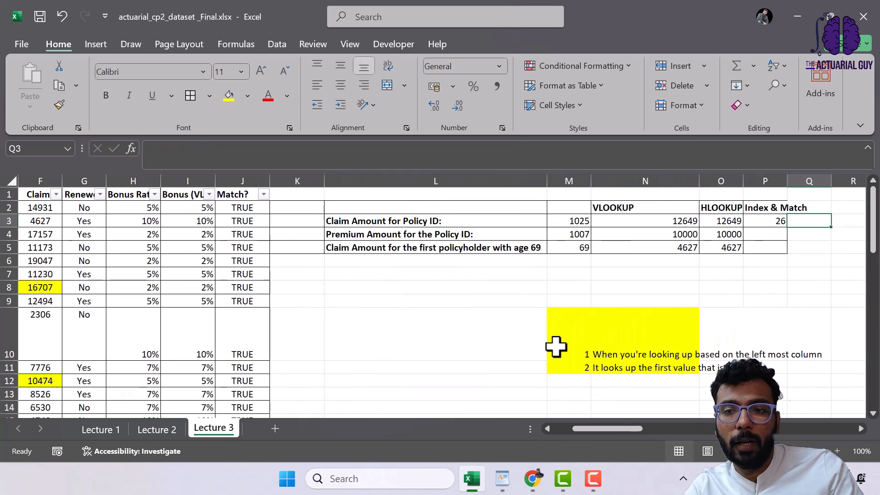
key("Left")
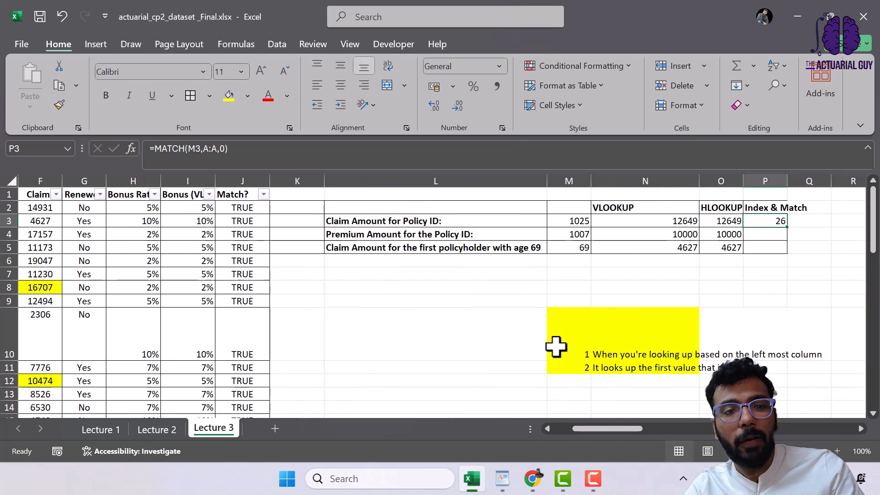
left_click(166, 165)
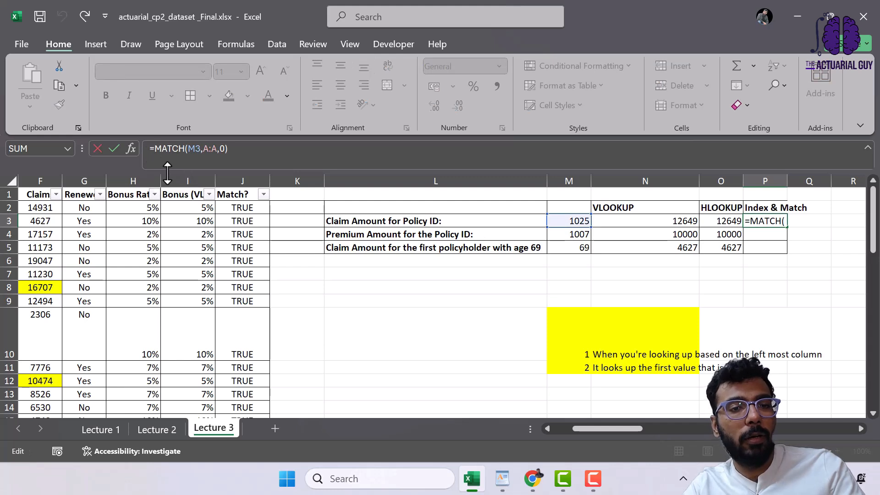
type("INDEX(")
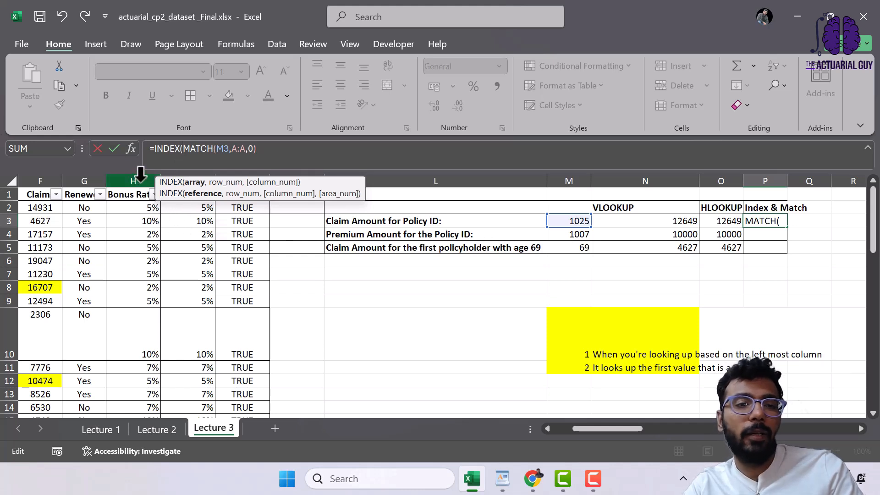
left_click(39, 182)
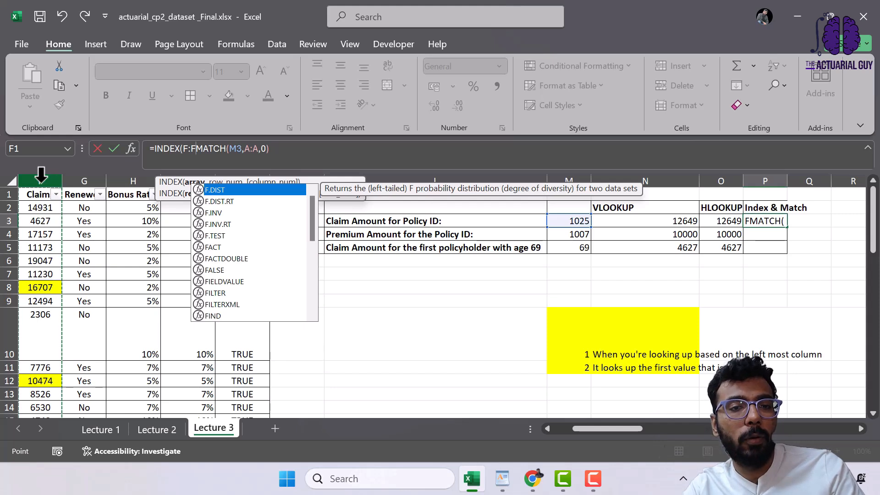
type(",")
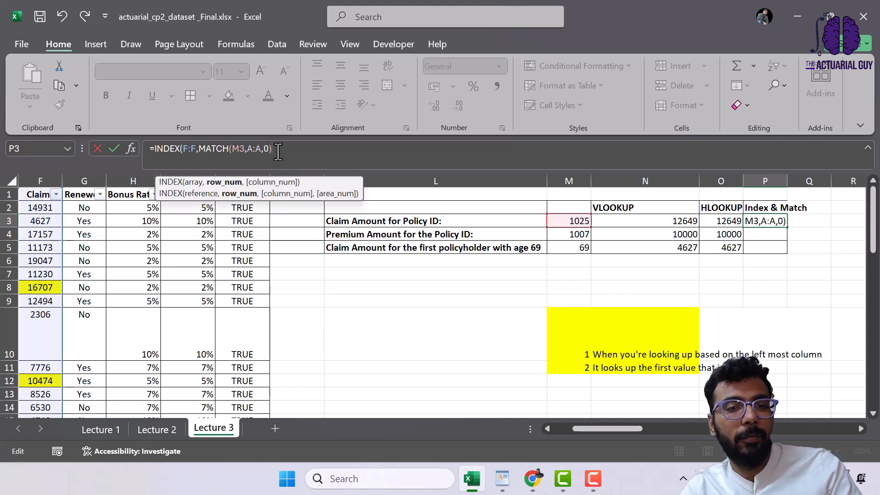
type(")")
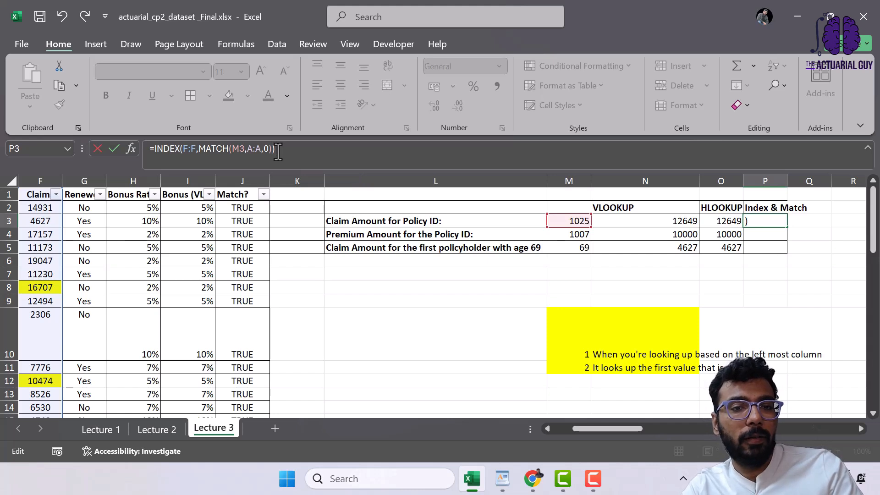
key("ctrl+Return")
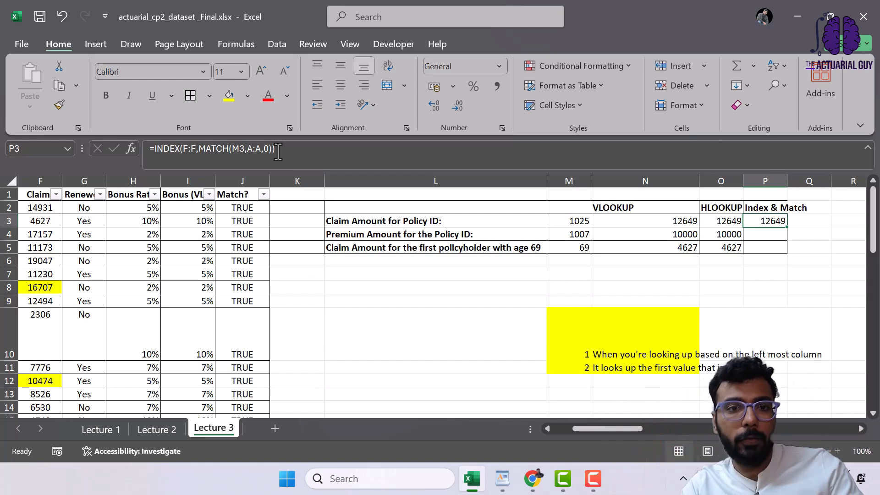
- Inspect the MATCH and INDEX arguments of the P3 formula, leaving the formula as it is
left_click(226, 148)
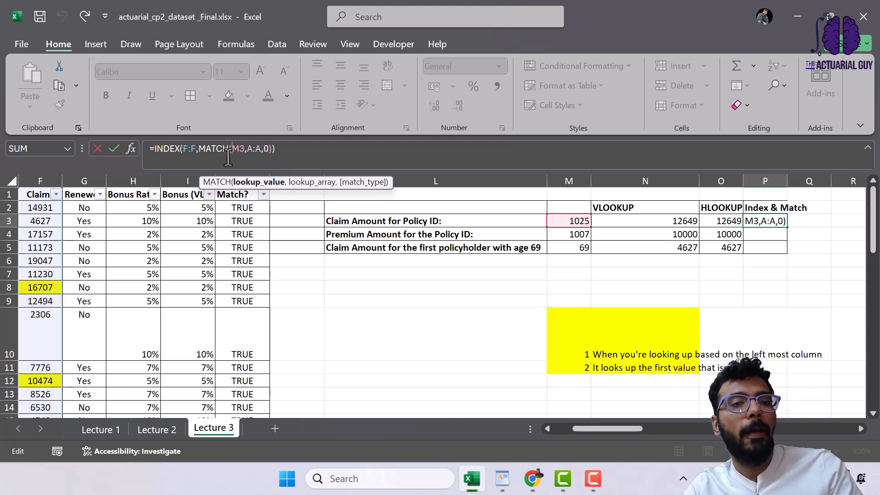
left_click(191, 150)
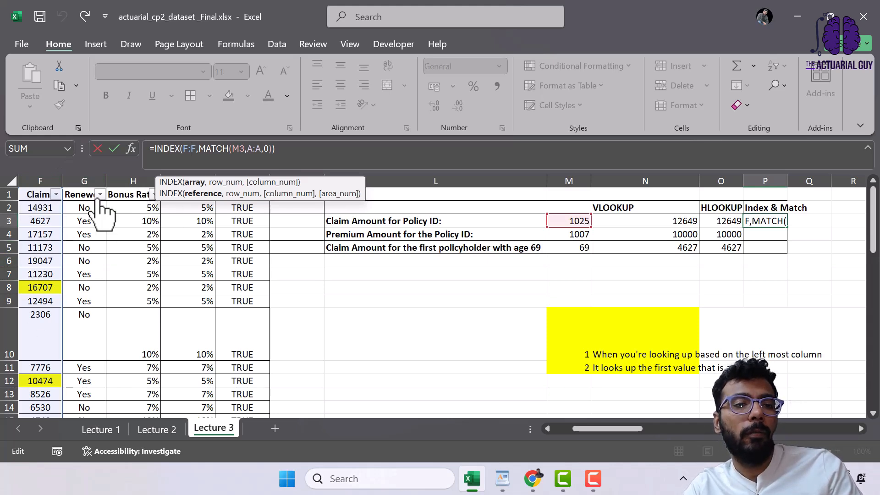
key("ctrl+Return")
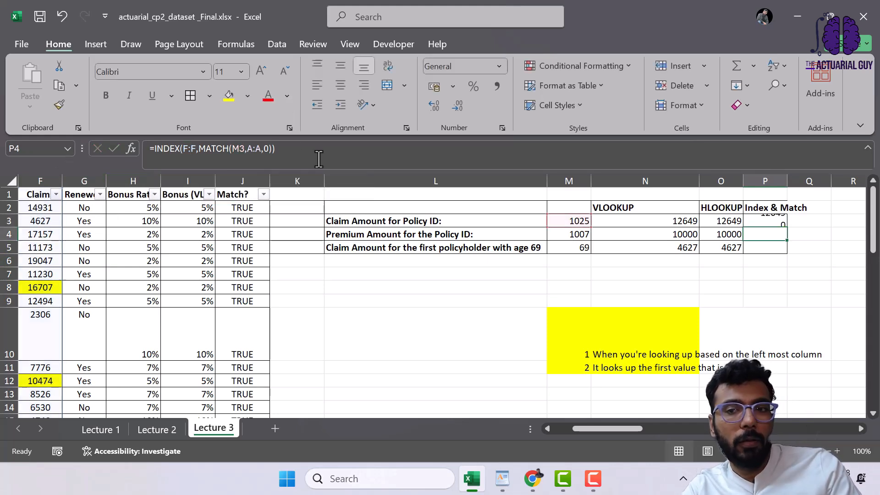
- Examine the policy table's columns back to Policy_ID in row 3
key("Left")
key("Left")
key("Left")
key("Left")
key("Left")
key("Left")
key("Left")
key("Left")
key("Left")
key("Left")
key("Left")
key("Left")
key("Left")
key("Left")
key("Left")
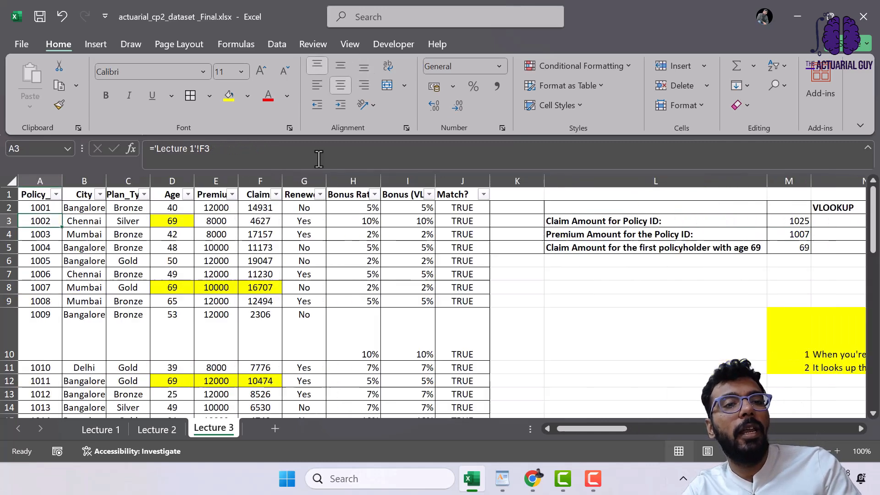
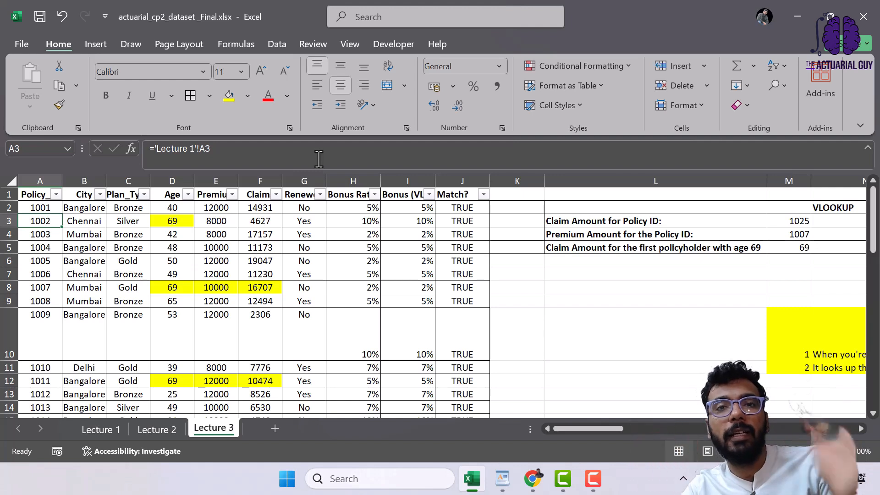
- Return to the lookup table and review the HLOOKUP premium formula beside the Index & Match formula in P3
key("Right")
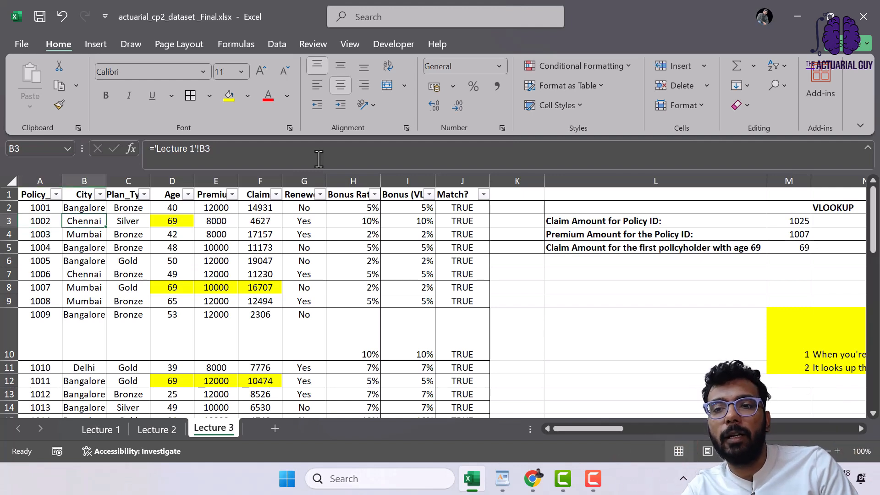
key("ctrl+Right")
key("ctrl+Right")
key("ctrl+Right")
key("Right")
key("Left")
key("Left")
key("Right")
key("Right")
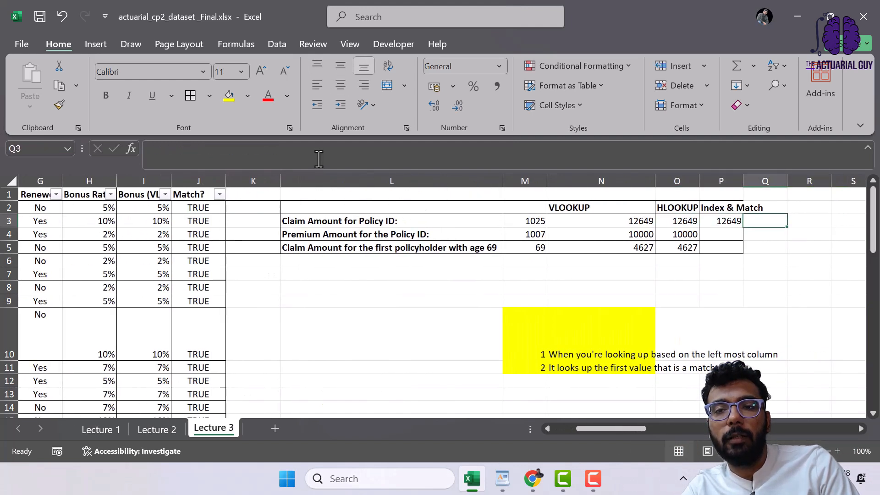
key("Down")
key("Left")
key("Up")
key("Left")
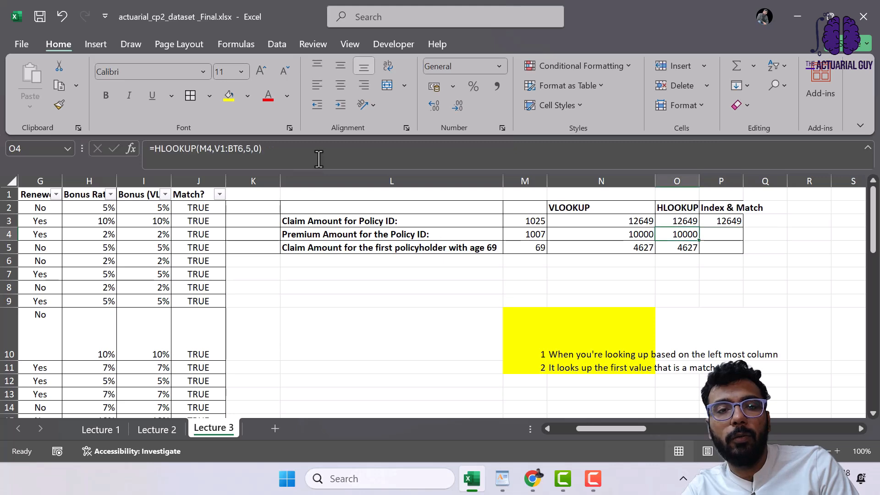
key("shift+Down")
key("shift+Right")
key("Up")
key("Right")
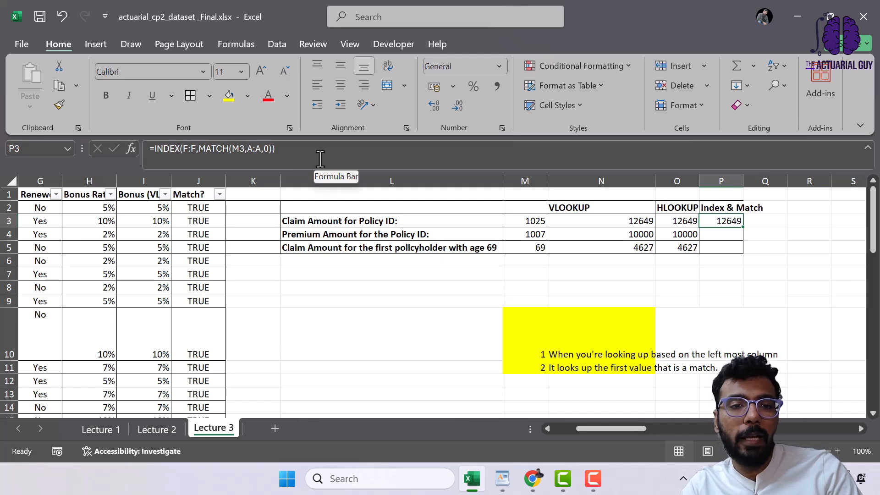
- Copy the full formula text =INDEX(F:F,MATCH(M3,A:A,0)) from P3 and leave the cell
left_click_drag(306, 157, 68, 133)
key("ctrl+c")
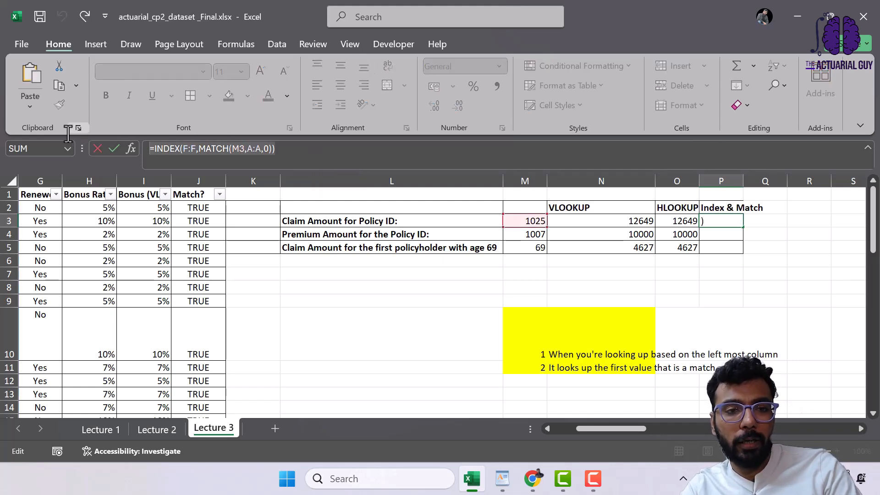
key("Return")
- Review the premium lookup row's label and policy ID, and the transposed policy table's rows
key("Left")
key("Left")
key("Left")
key("Left")
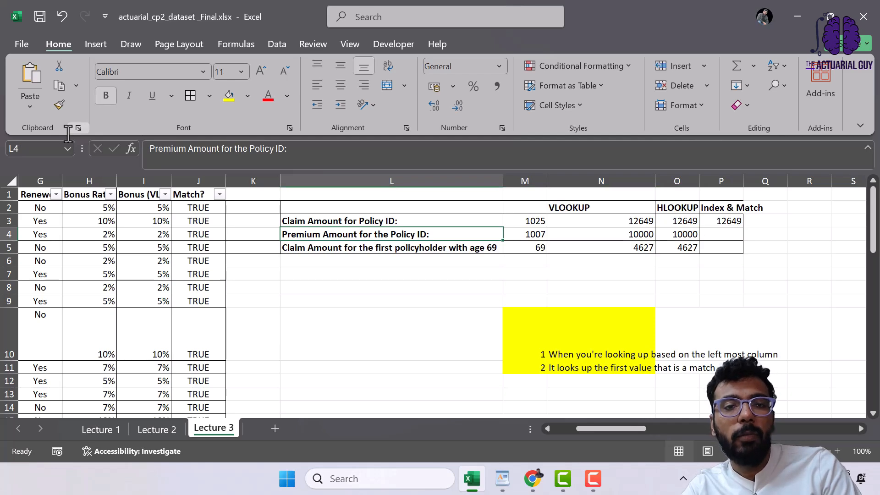
key("Right")
key("Right")
key("Left")
key("Left")
key("Right")
key("Right")
key("Right")
key("Right")
key("Right")
key("Right")
key("Right")
key("Right")
key("Right")
key("Right")
key("Right")
key("Right")
key("Right")
key("Right")
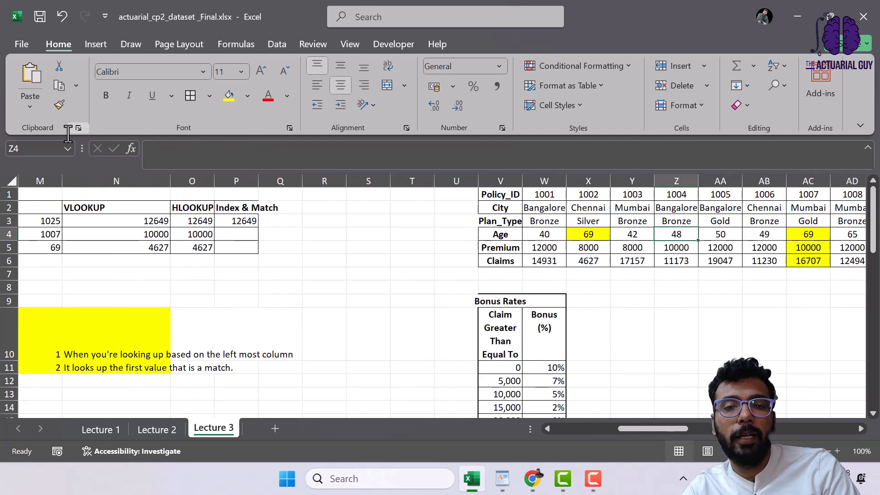
key("Left")
key("Left")
key("Left")
key("Up")
key("Up")
key("Up")
key("Left")
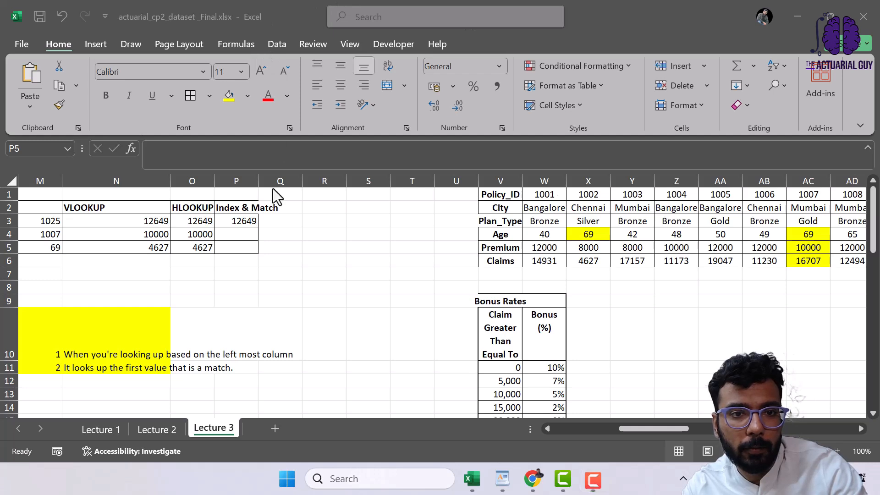
- Start an INDEX formula in P4 with the transposed Premium row V5:BT5 as its array
left_click(239, 246)
left_click(238, 234)
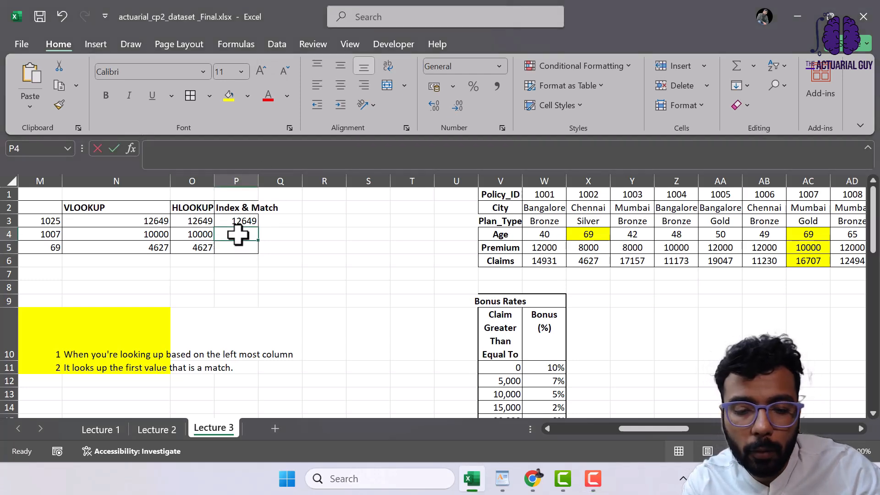
type("=ind")
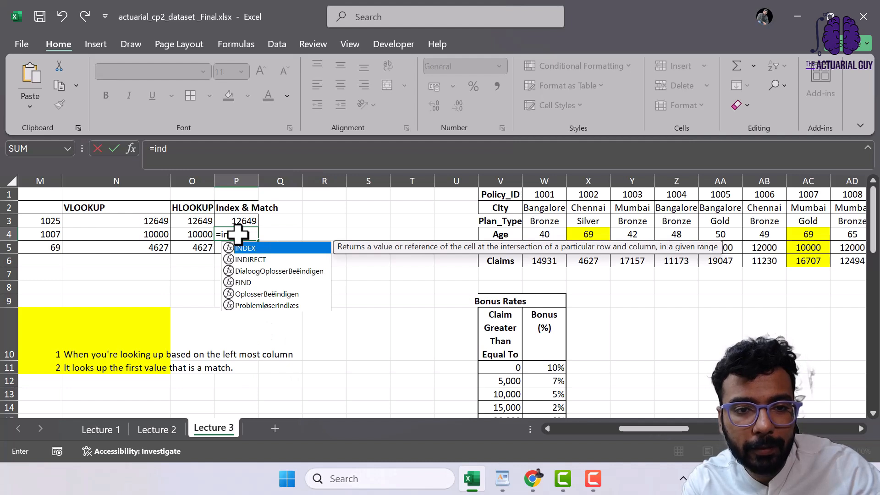
key("Tab")
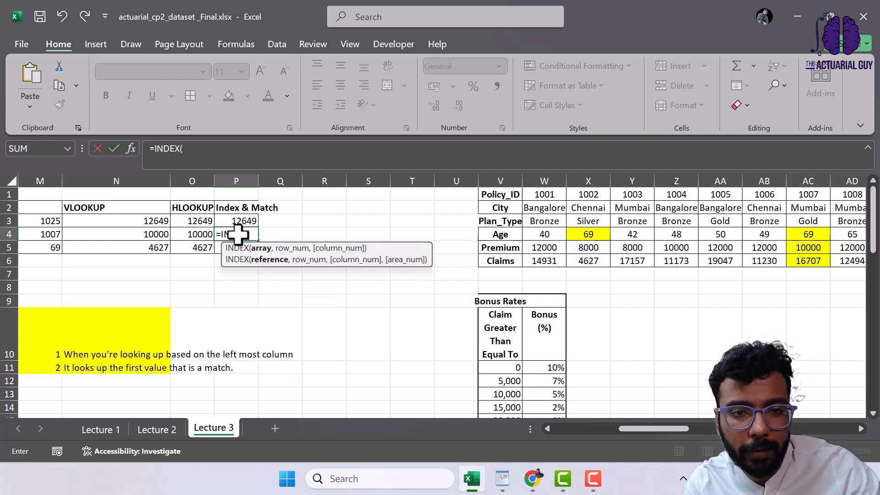
key("Right")
key("Right")
key("Right")
key("Right")
key("Right")
key("Right")
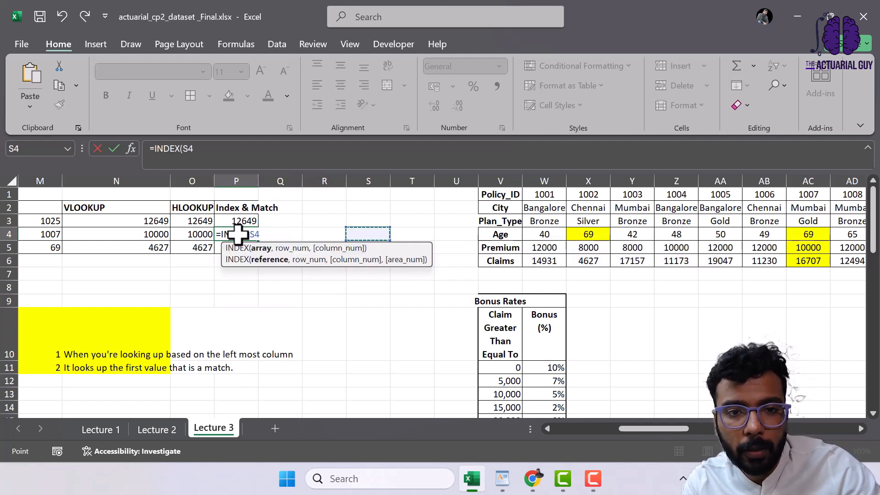
key("Down")
key("ctrl+shift+Right")
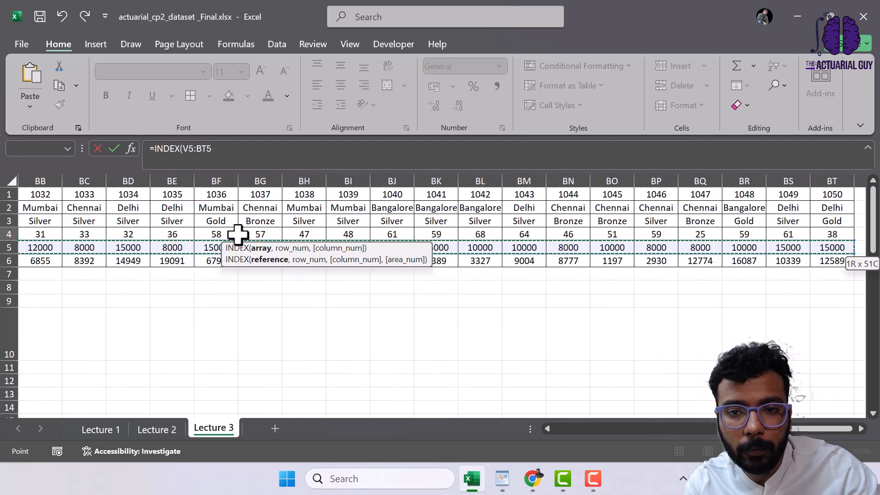
type(",")
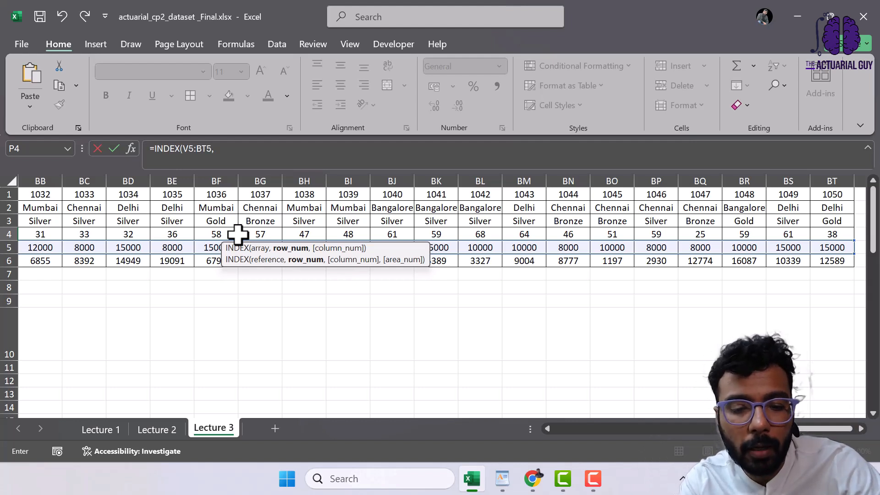
- Nest a MATCH function in the P4 formula, with the policy ID in M4 as the lookup value
type("match")
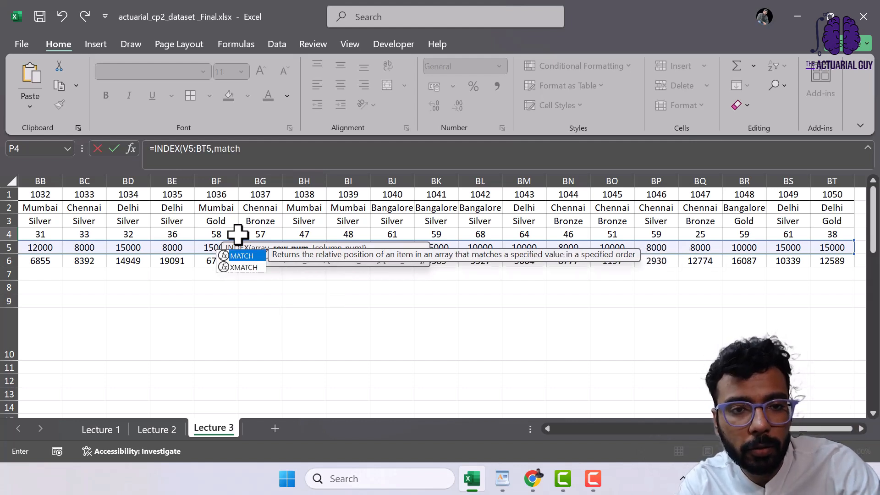
key("Tab")
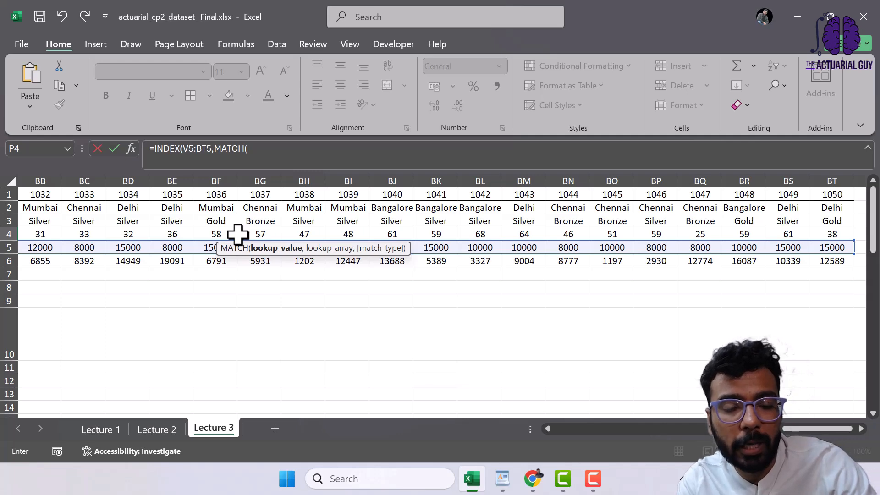
key("Left")
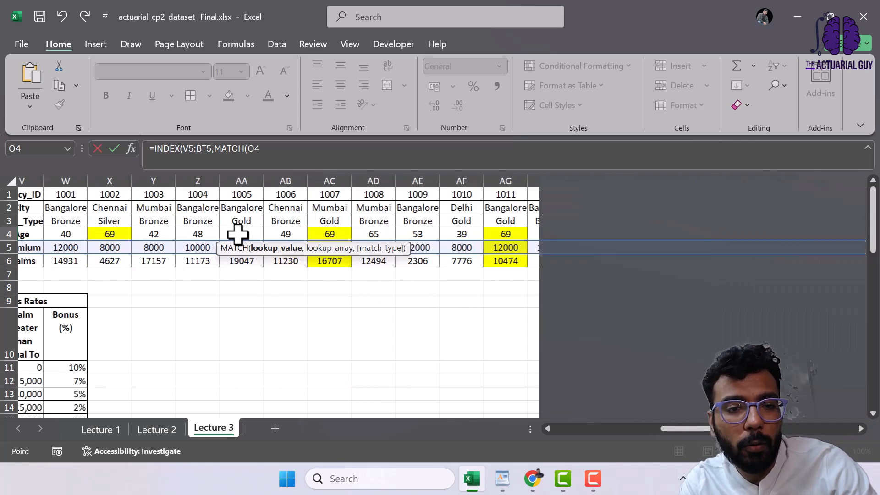
key("Left")
key("Left")
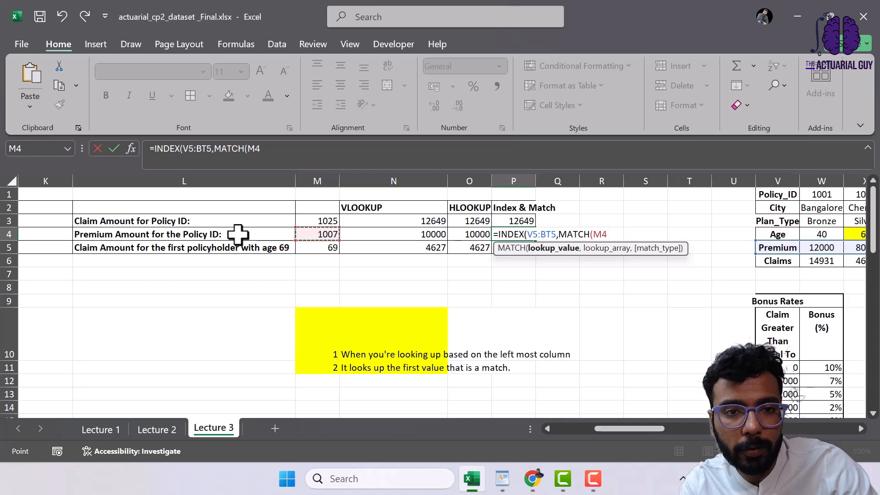
- Complete the P4 formula as =INDEX(V5:BT5,MATCH(M4,V1:BT1,0)), matching exactly against the transposed Policy_ID row
type(",")
key("Right")
key("Right")
key("Right")
key("Right")
key("Right")
key("Right")
key("Right")
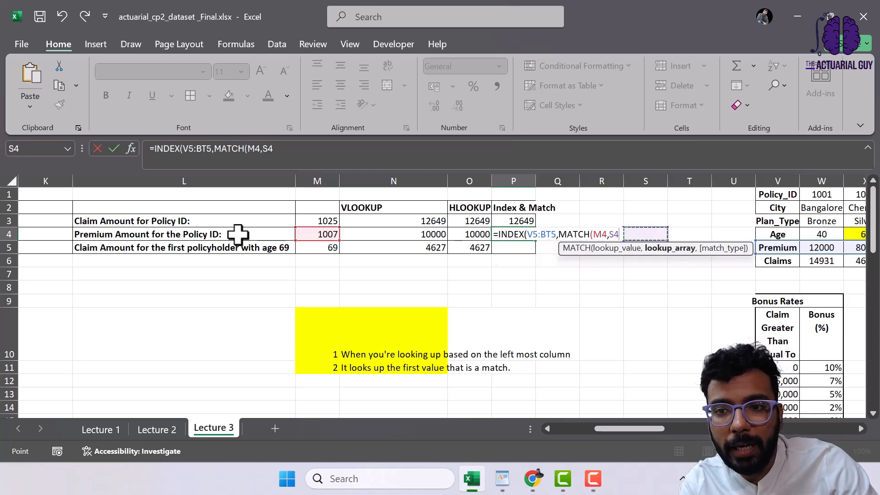
key("Up")
key("Up")
key("Up")
key("Left")
key("ctrl+shift+Right")
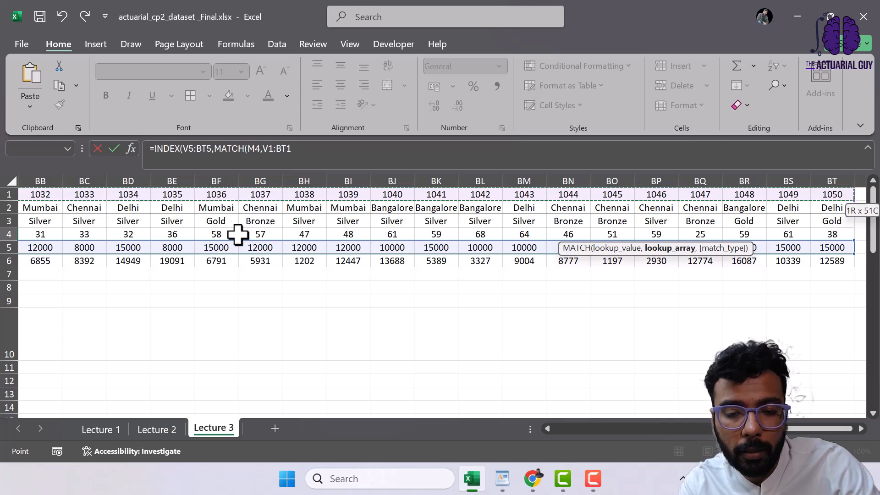
type(",0))")
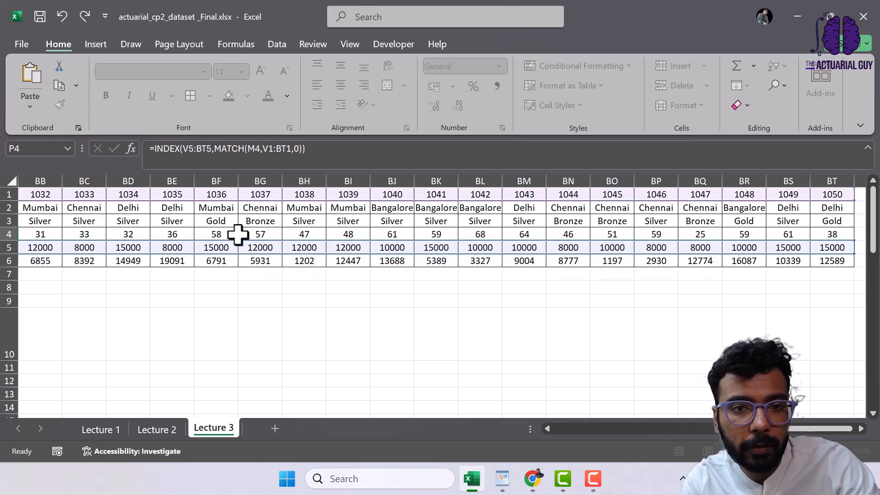
key("Return")
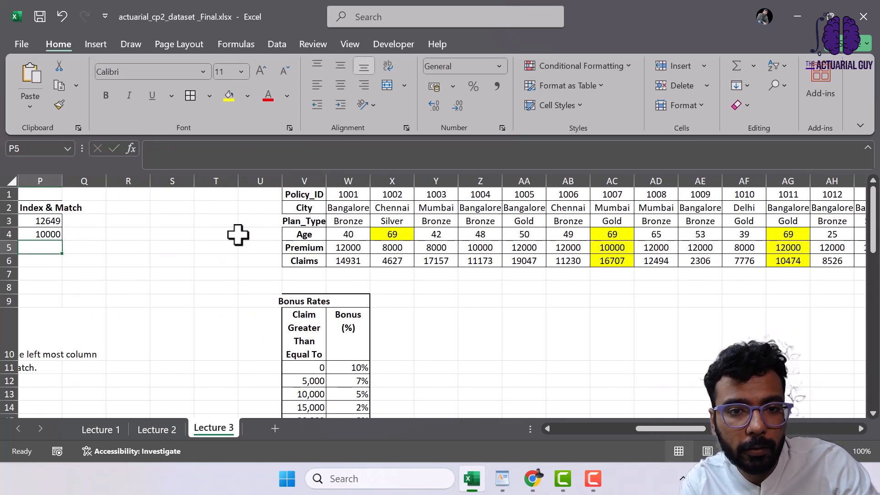
- Examine the P4 formula and its nested MATCH part that locates the policy ID's position
key("Up")
key("Up")
key("Down")
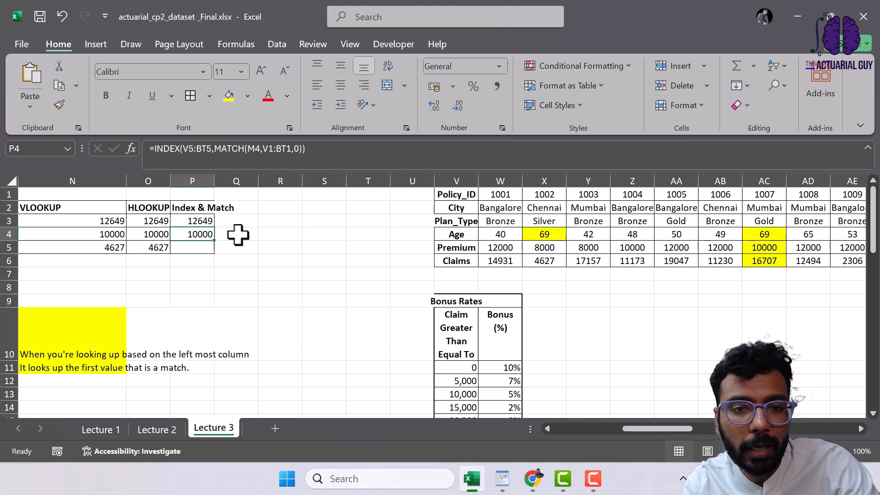
left_click(299, 150)
left_click_drag(299, 150, 214, 153)
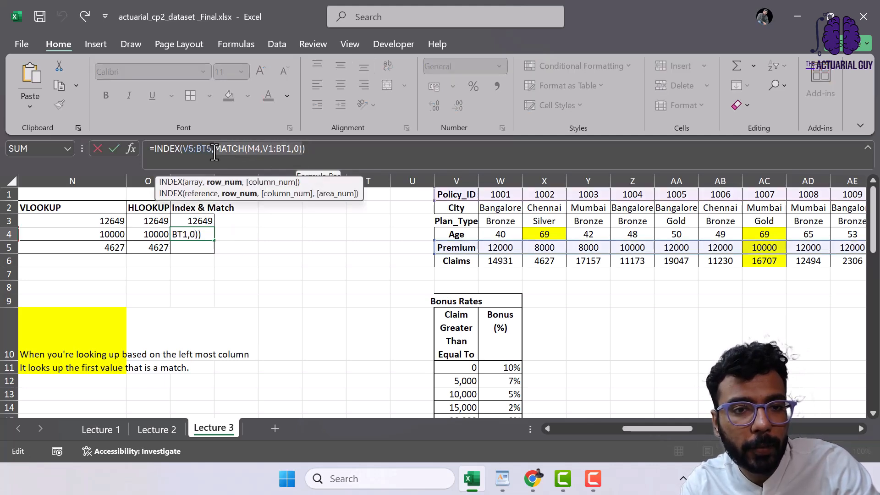
key("Return")
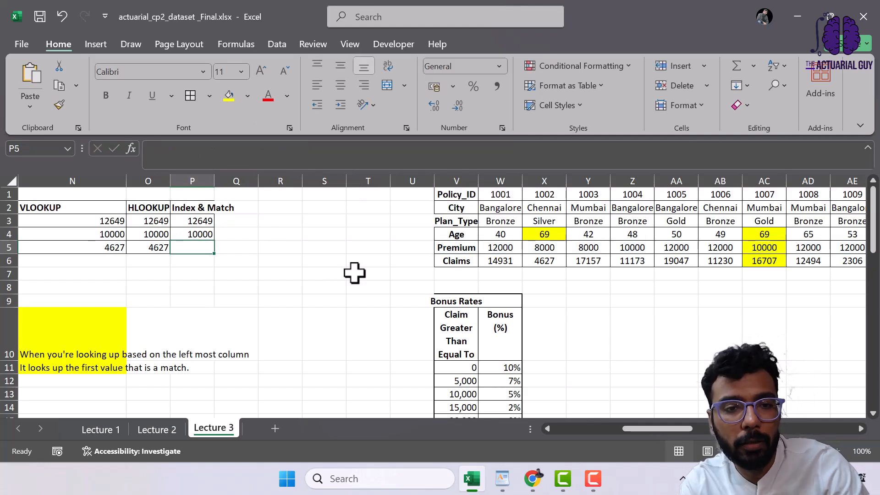
- Review the VLOOKUP and HLOOKUP entries in row 5 for the first policyholder with age 69
key("Left")
key("Left")
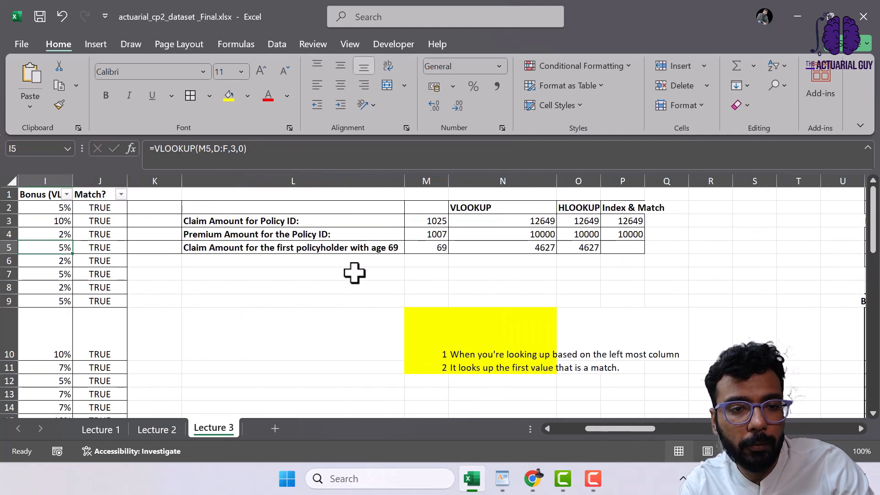
key("Left")
key("Left")
key("Right")
key("Right")
key("Right")
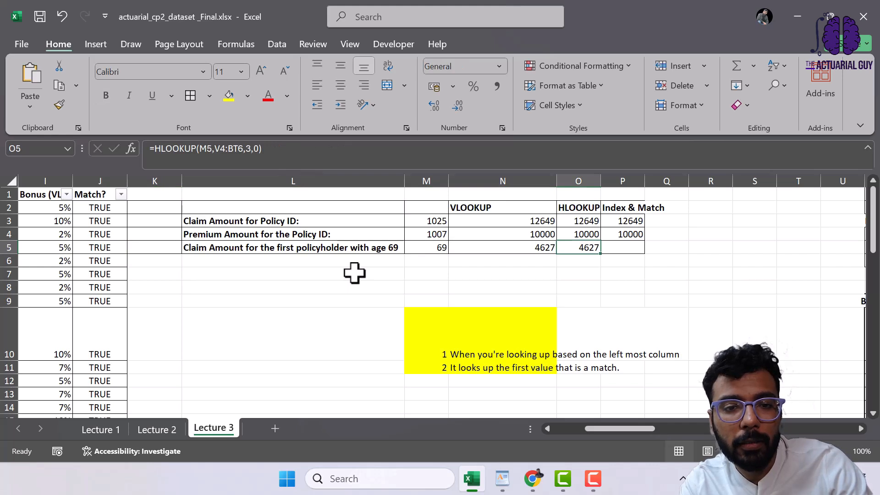
key("Left")
key("Left")
key("Left")
key("Right")
key("Right")
key("Right")
key("Right")
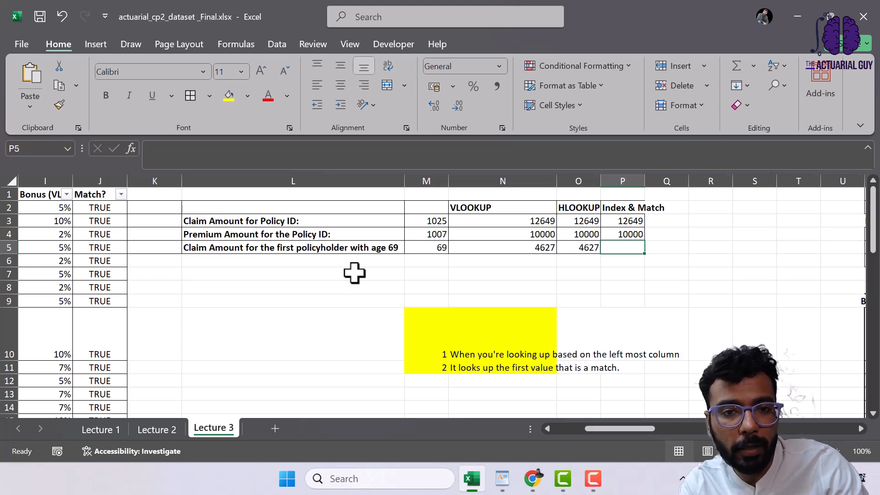
type("=INDEX(")
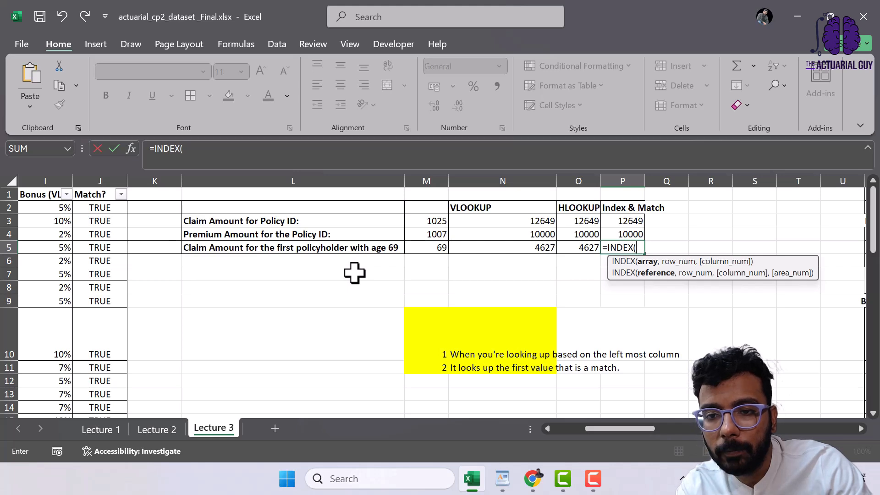
key("BackSpace")
key("BackSpace")
key("BackSpace")
key("BackSpace")
key("BackSpace")
key("Escape")
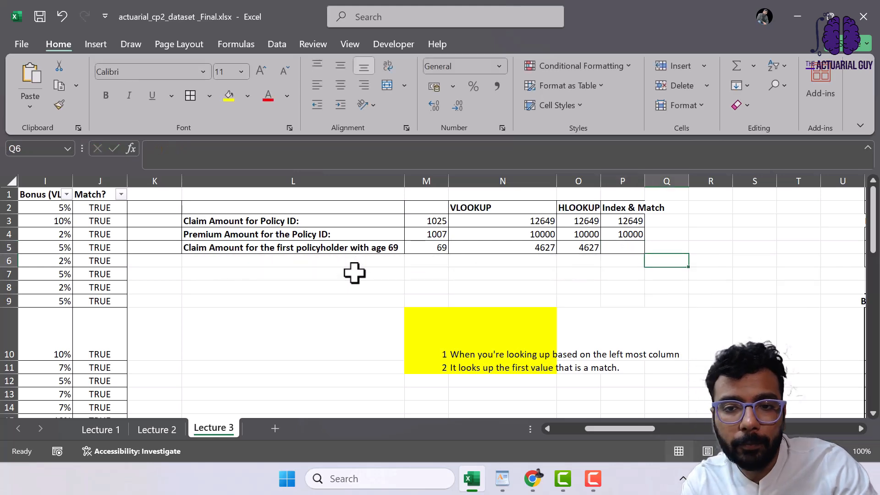
type("=mat")
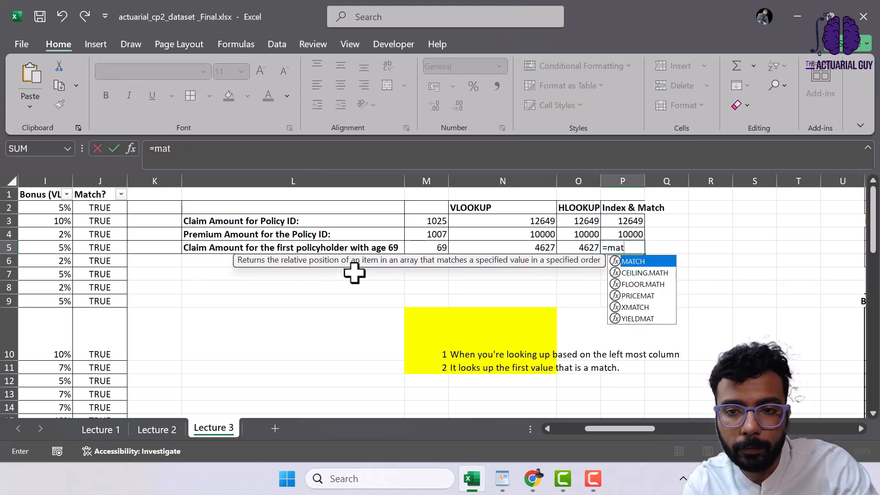
key("Tab")
key("BackSpace")
key("BackSpace")
key("BackSpace")
key("BackSpace")
key("BackSpace")
key("BackSpace")
key("BackSpace")
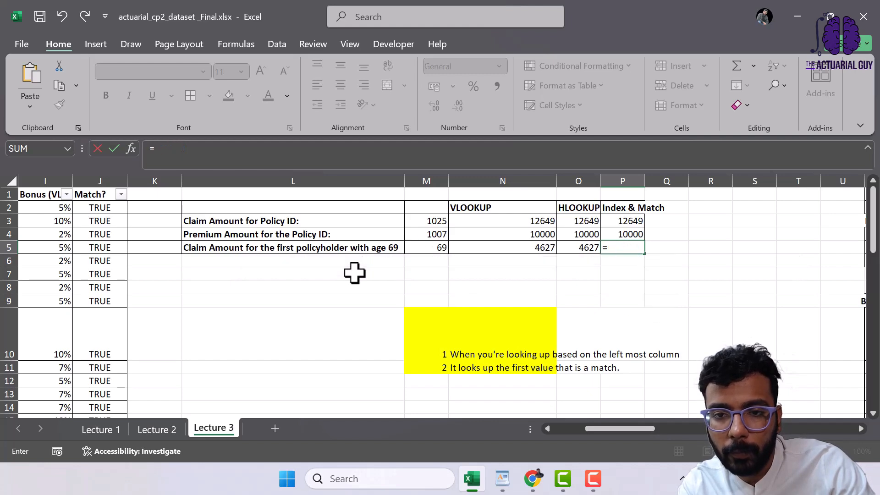
key("Return")
key("Right")
key("Right")
key("Right")
key("Right")
key("Down")
key("Down")
key("Down")
key("Down")
key("Down")
key("Down")
key("Down")
key("Down")
key("Down")
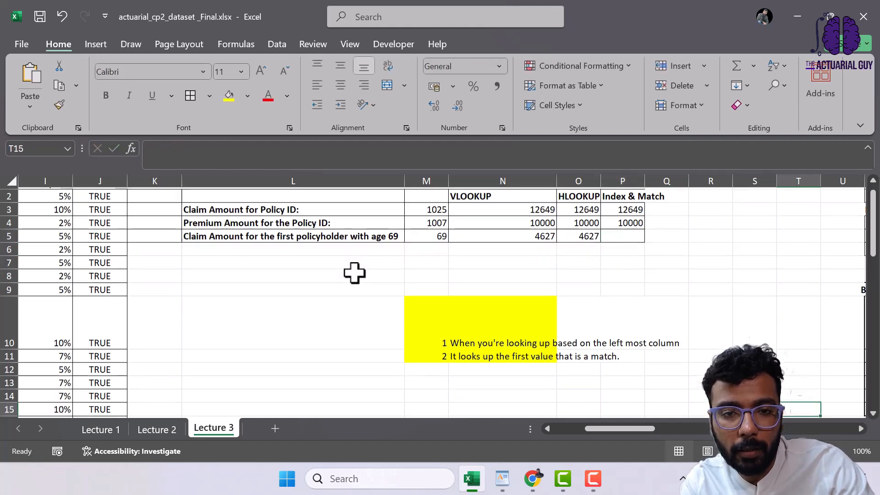
key("Left")
key("Left")
key("Left")
key("Left")
key("Left")
key("Left")
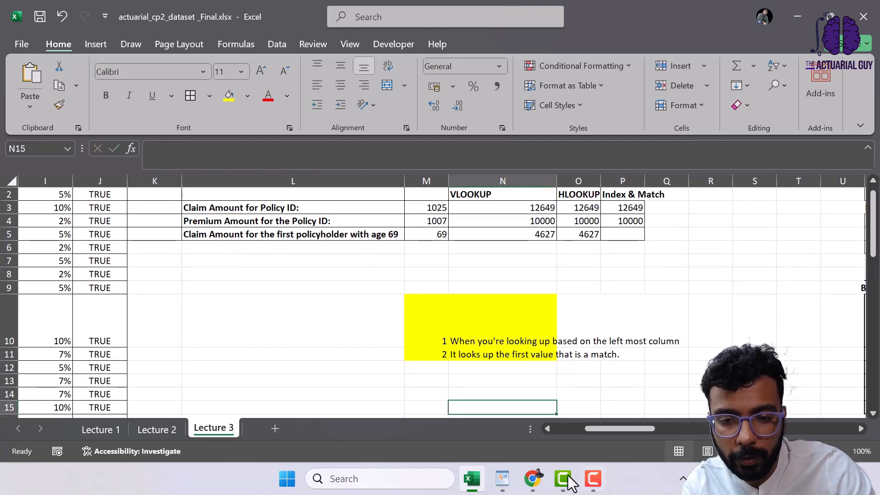
- Switch to the WordPad document and read the task about the age 5 rows below the first "Gold" policy
left_click(500, 478)
scroll(359, 348, "down", 2)
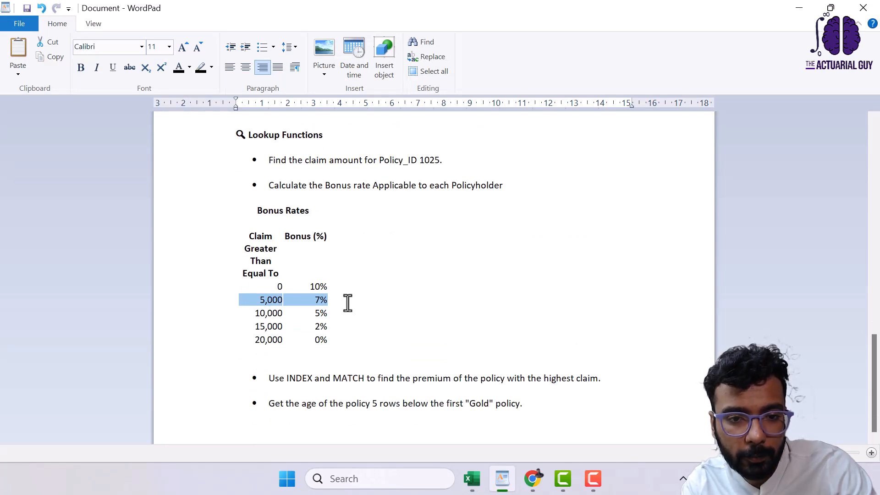
left_click_drag(268, 409, 534, 411)
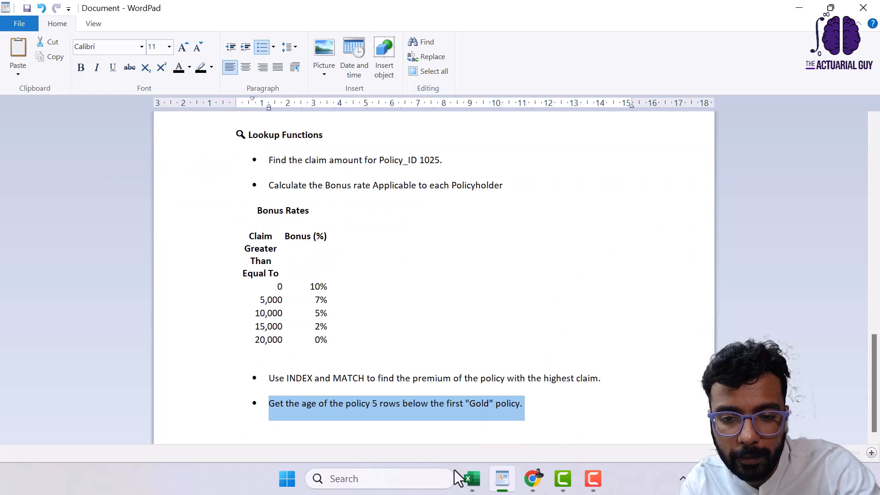
mouse_move(475, 484)
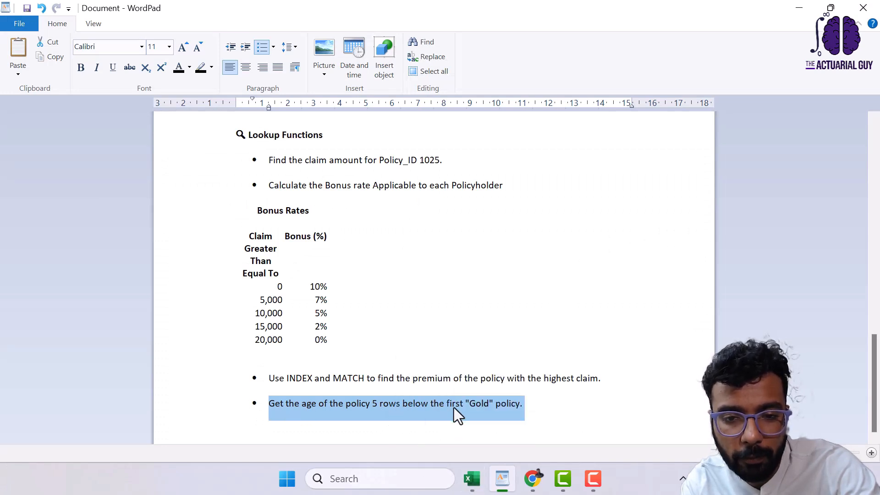
- Switch back to Excel and fill the first Gold entry in the Plan_Type column, C6, with green
left_click(482, 474)
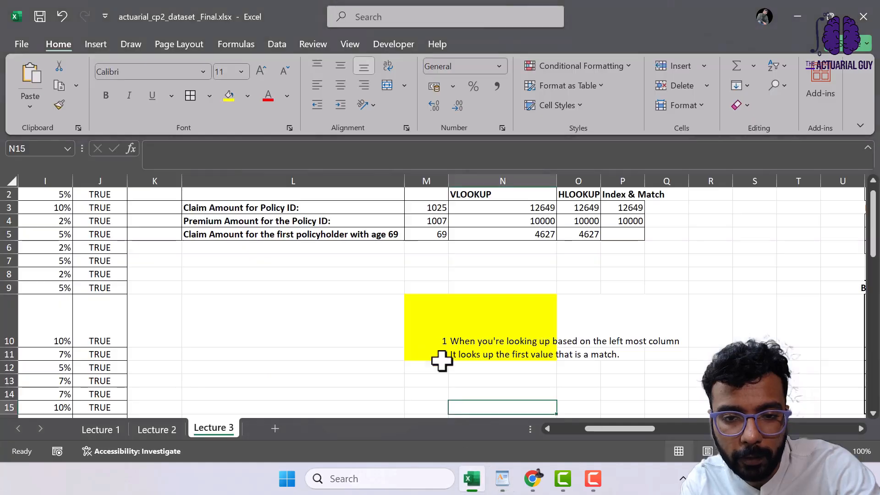
left_click(441, 331)
key("Left")
key("ctrl+Home")
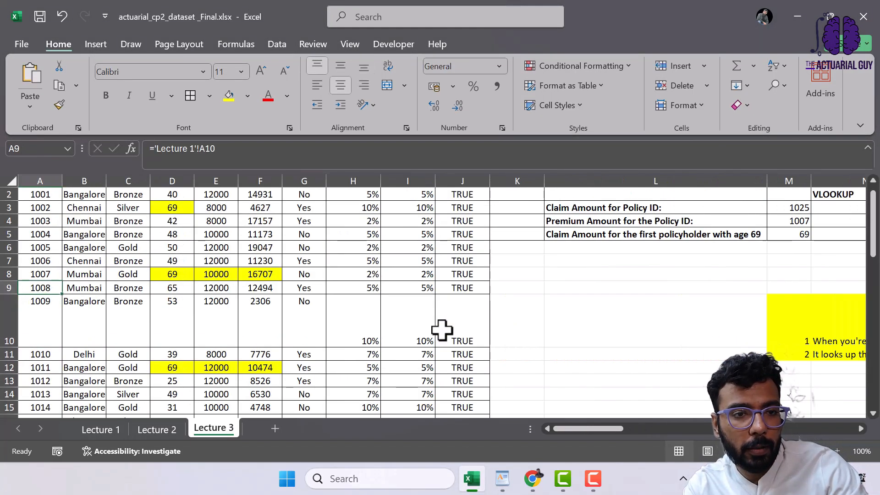
key("Right")
key("Right")
key("Down")
key("Right")
key("Down")
key("Down")
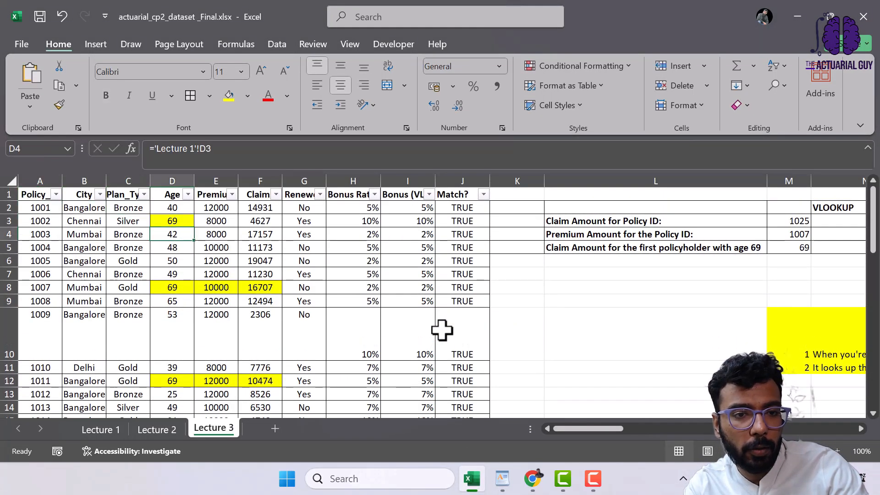
key("Down")
key("Down")
key("Left")
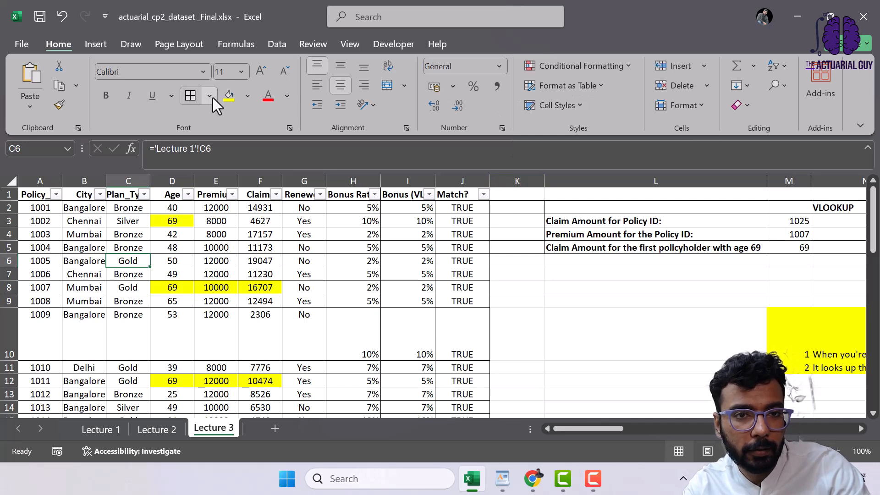
left_click(248, 96)
left_click(307, 304)
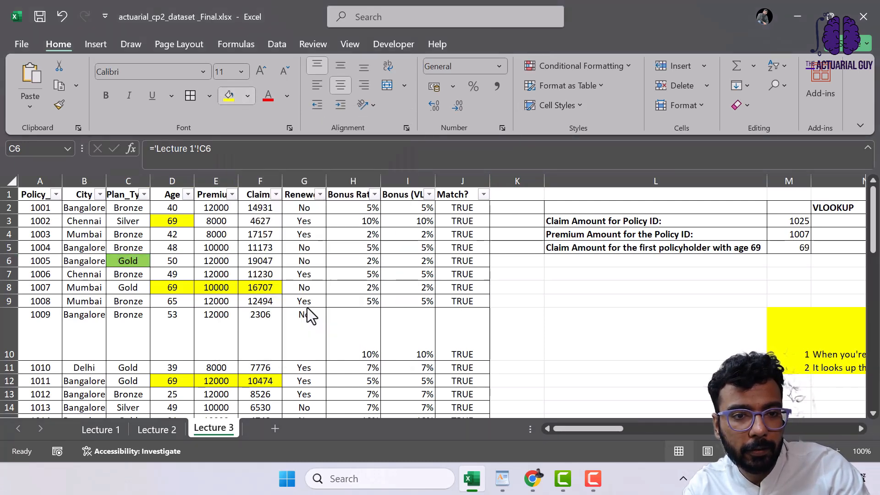
- Fill the age five rows below the first Gold policy, cell D11, with the same green
key("Down")
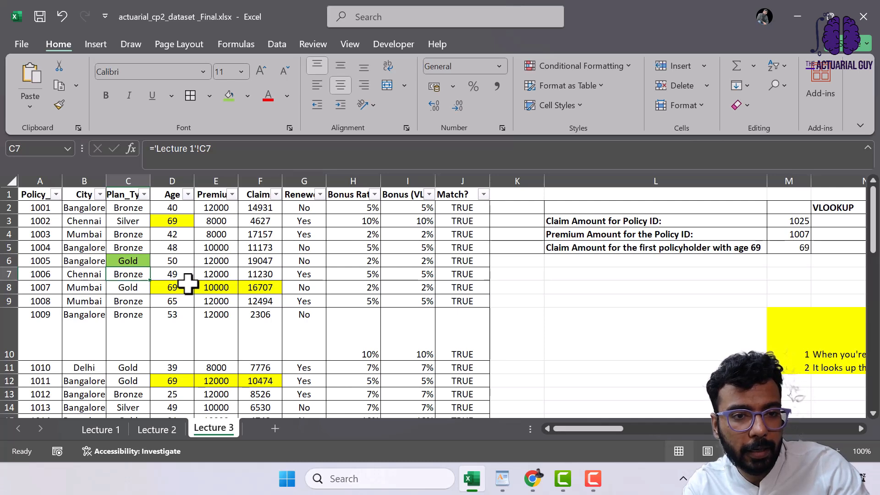
key("Down")
key("Down")
key("Down")
key("Down")
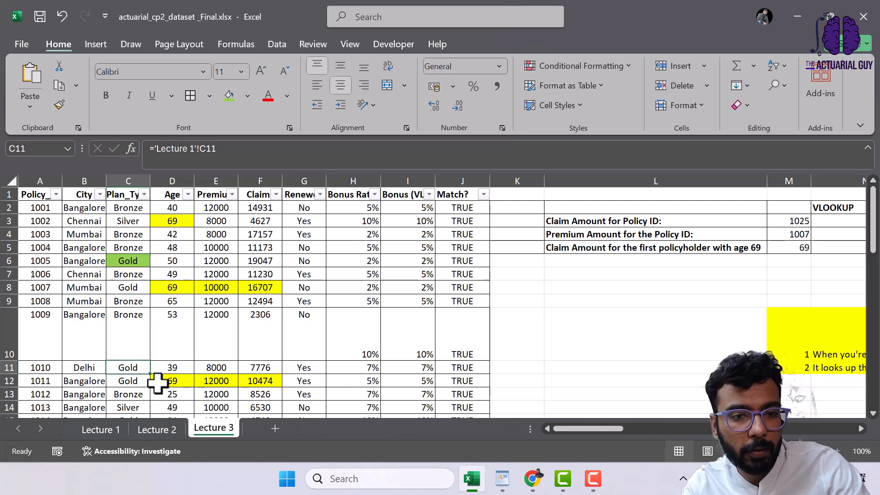
left_click(178, 370)
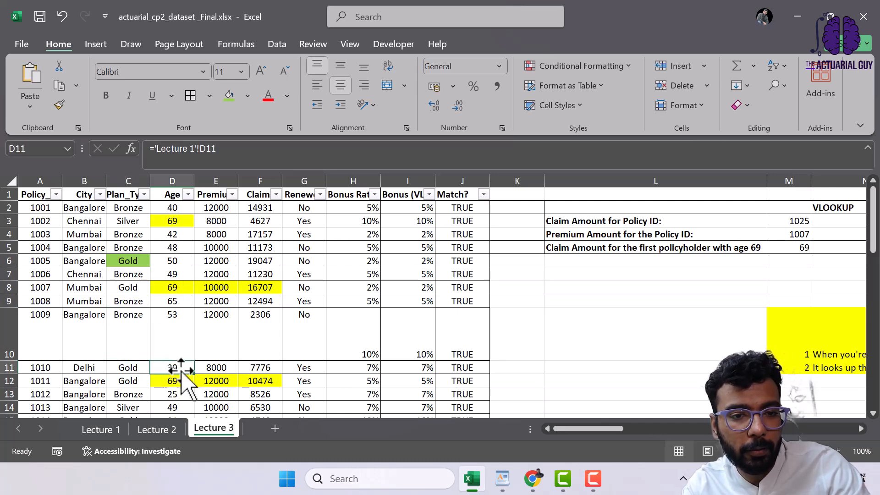
left_click(234, 90)
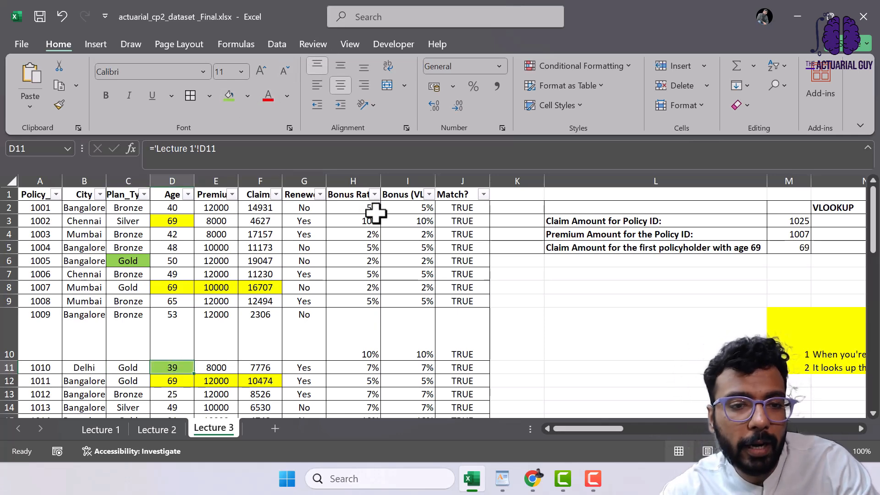
- Enter the label "Age of the Policyholder 5 rows below the first gold" in L7 and make it bold
key("Left")
key("Left")
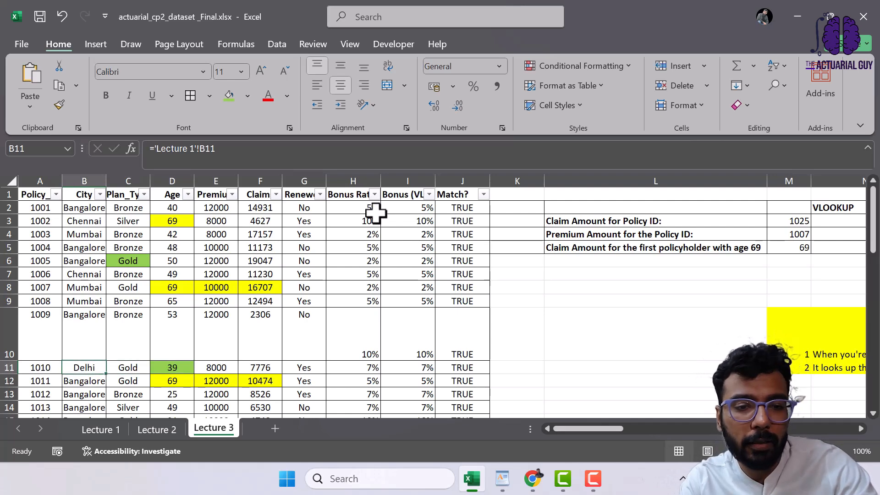
key("Right")
key("Right")
key("ctrl+Right")
key("ctrl+Right")
key("Right")
key("Down")
key("Down")
key("Down")
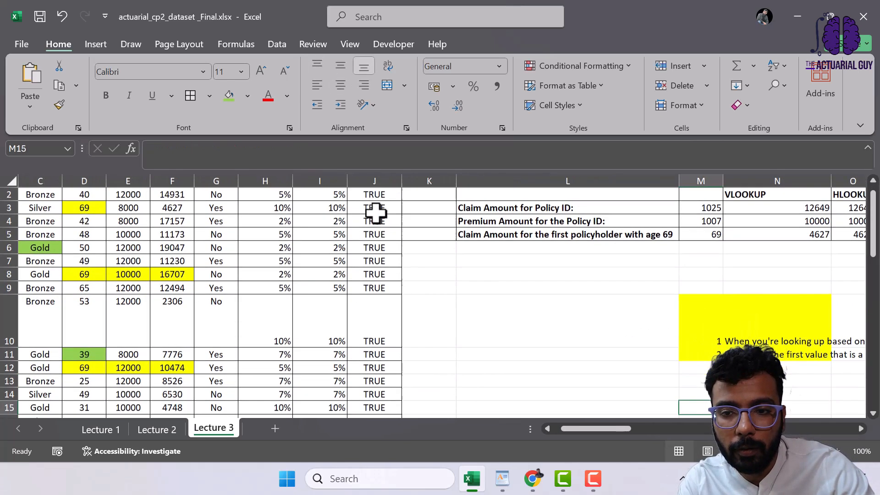
key("Left")
key("Left")
key("Up")
key("Up")
key("Up")
key("Up")
key("Up")
key("Left")
key("Down")
key("Left")
key("Up")
key("Up")
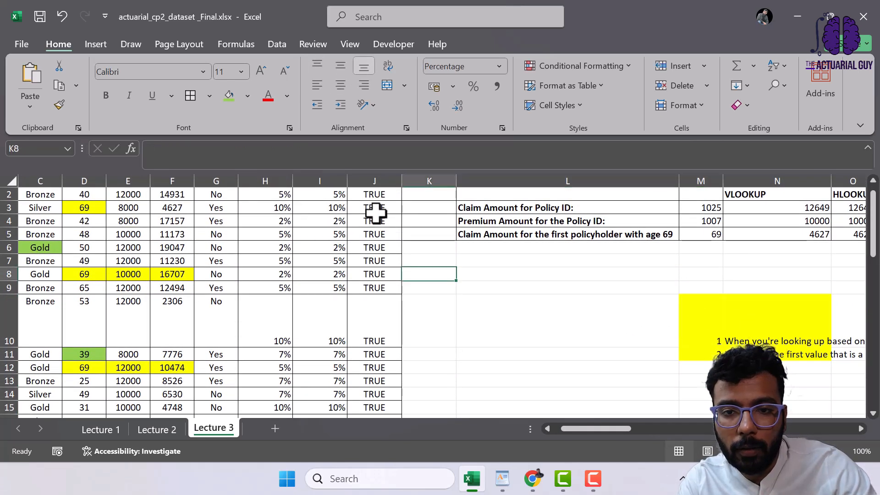
key("Right")
key("Up")
type("Age of")
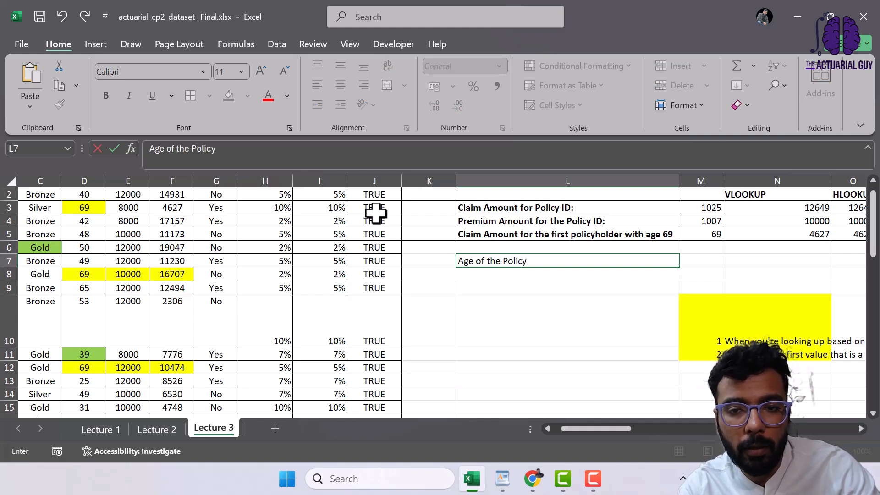
type(" the Policyholder")
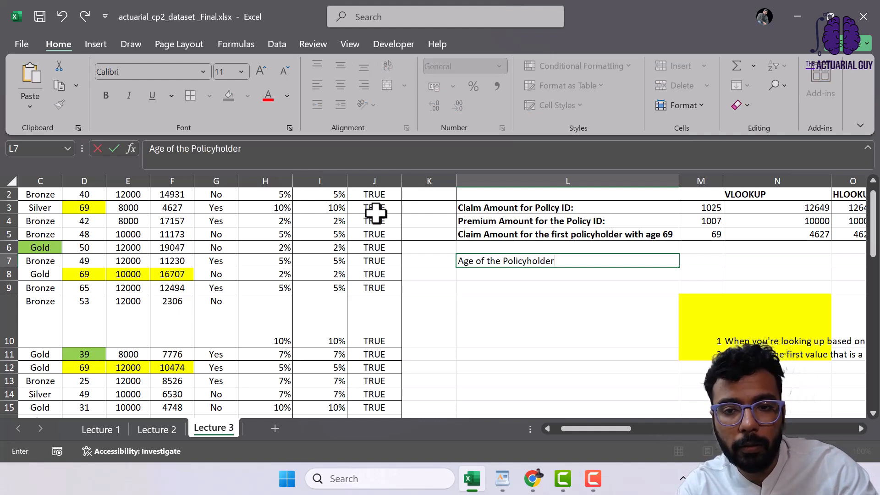
type(" 5 rows b")
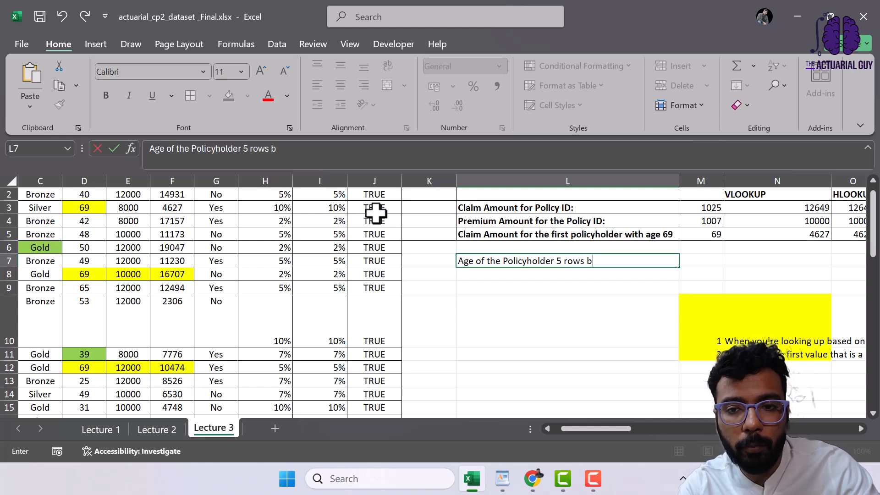
type("elow the fi")
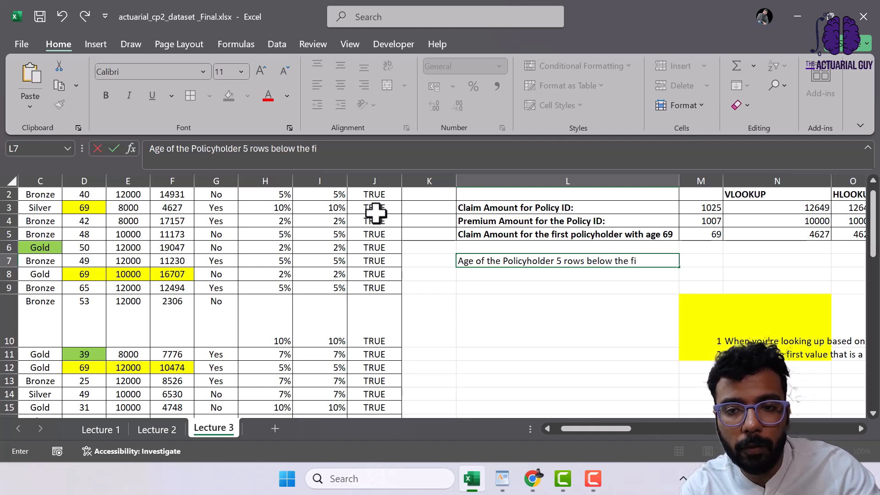
type("rst gold")
key("ctrl+Return")
key("ctrl+b")
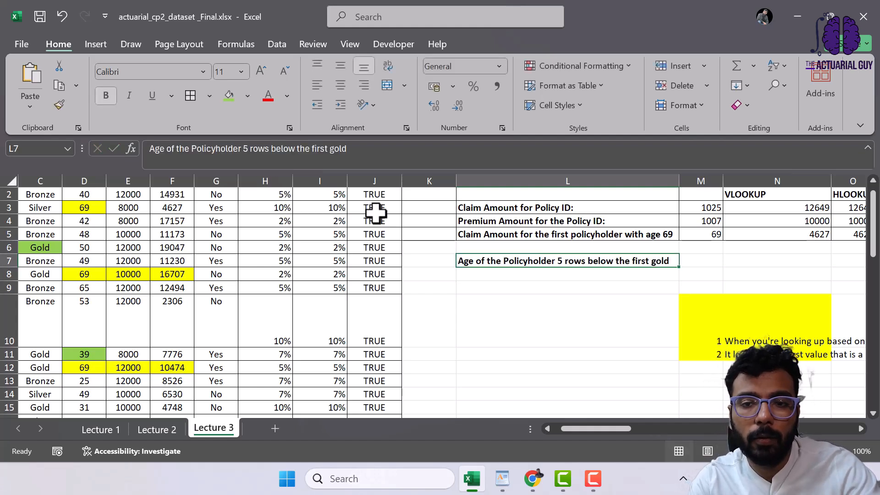
- Start an OFFSET formula in M7 and open its function arguments, moved clear of the policy data
key("Right")
type("=of")
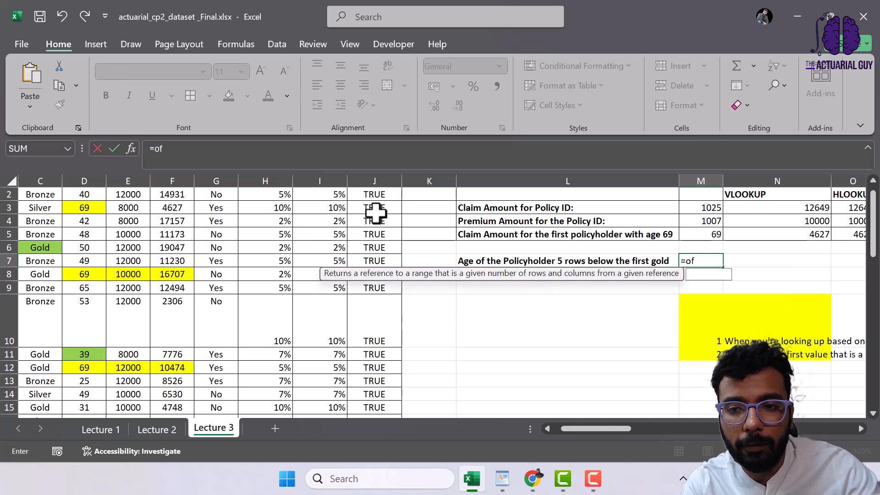
type("f")
key("Tab")
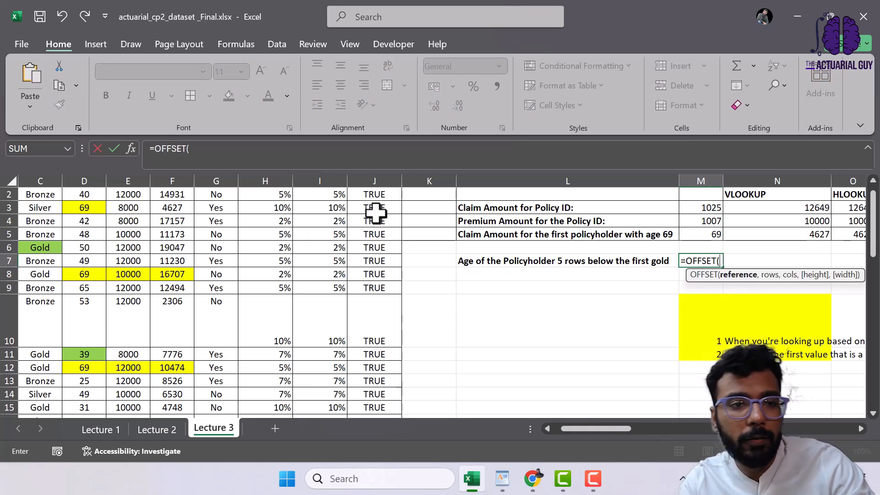
left_click(133, 145)
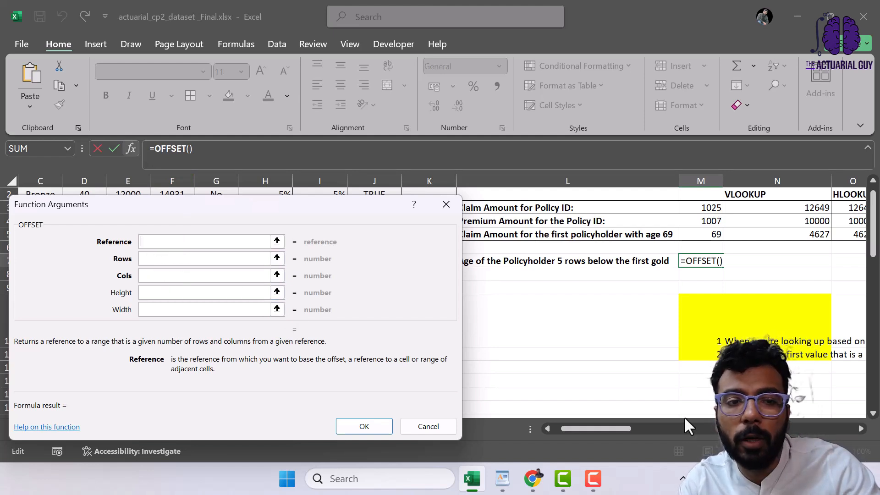
left_click_drag(380, 211, 702, 196)
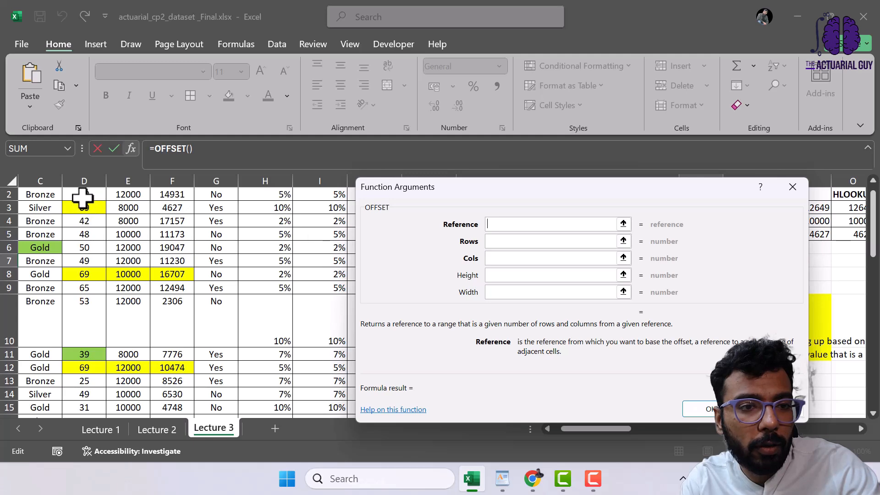
- Set the OFFSET arguments to reference D2, 2 rows and 2 columns, and enter the formula in M7
scroll(81, 202, "up", 1)
left_click(87, 208)
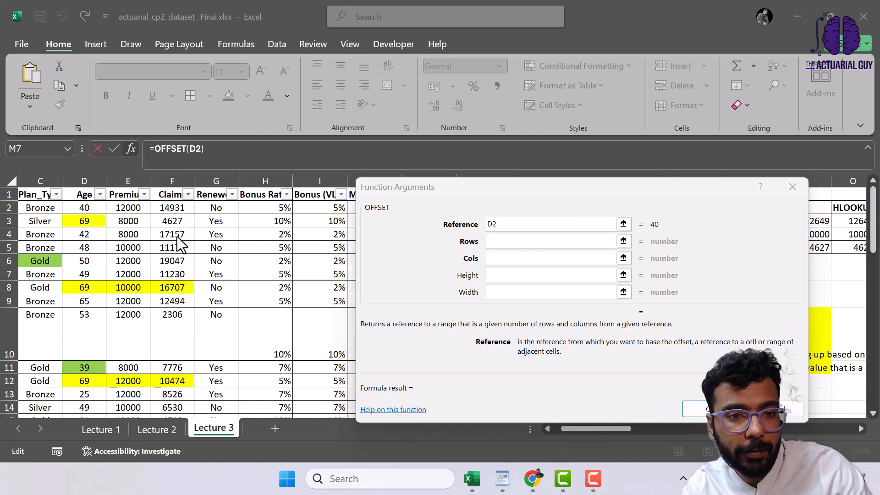
left_click(493, 246)
type("2")
left_click(497, 258)
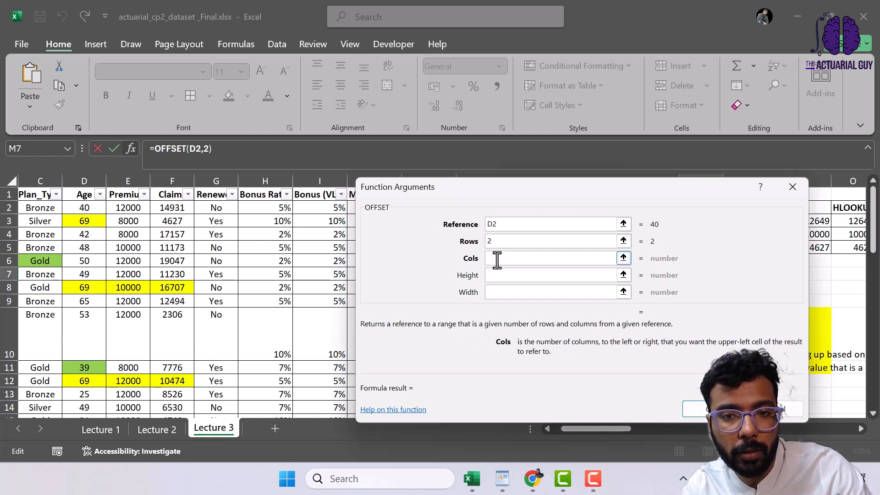
type("2")
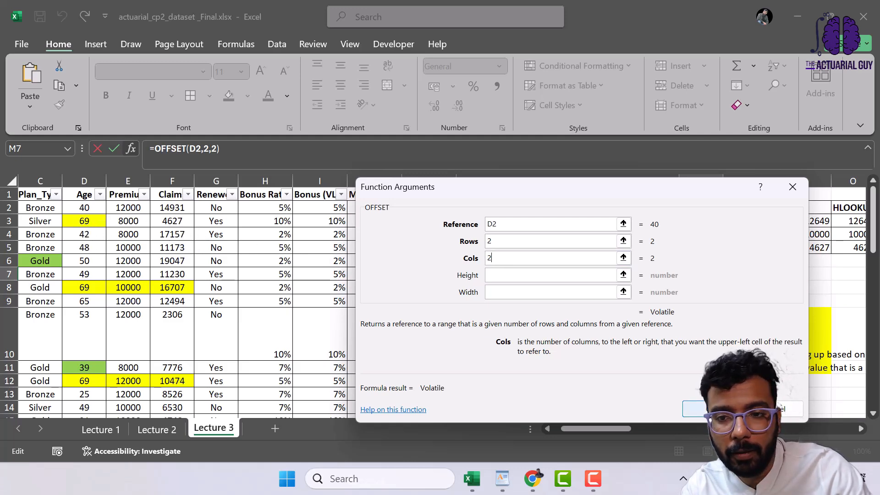
left_click(696, 409)
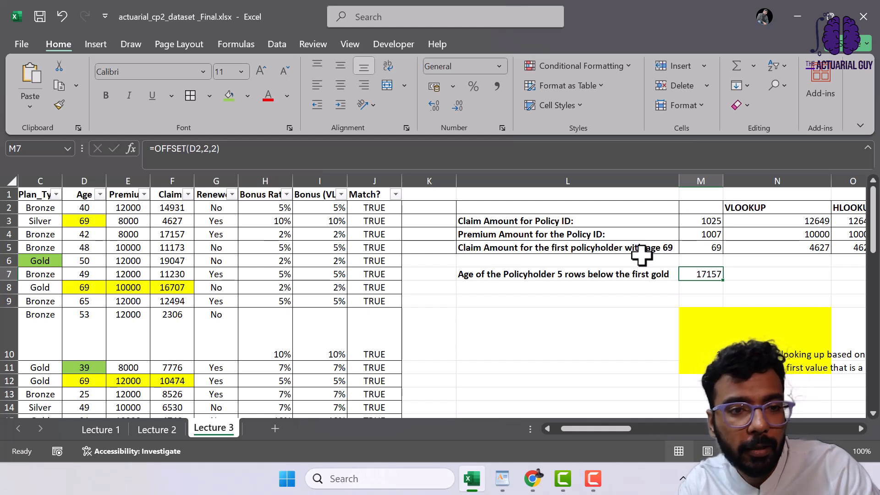
- Review the OFFSET formula in M7 and clear it from the cell
left_click(213, 148)
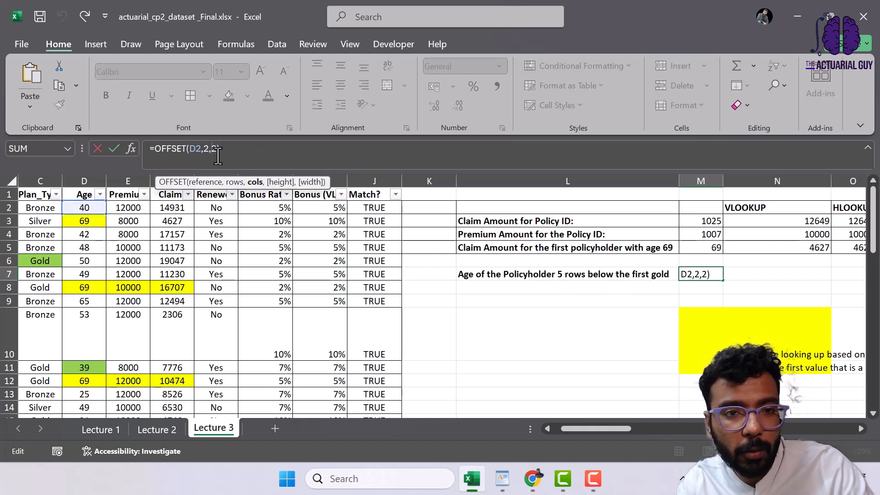
key("Escape")
key("Left")
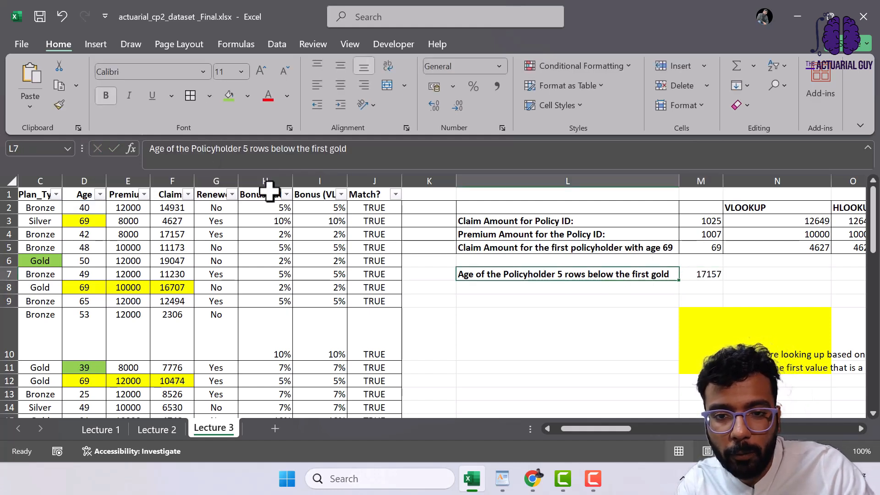
key("Right")
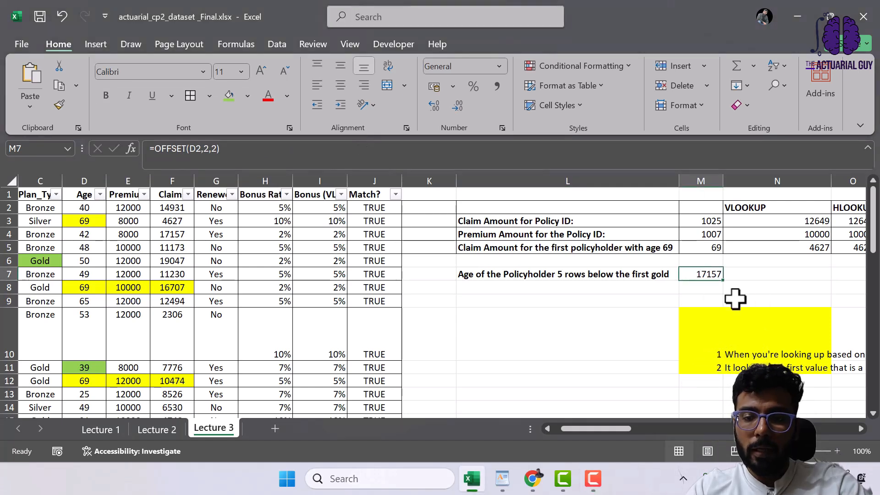
key("Delete")
- Enter the heading "INDEX-MATCH" in M6 and make it bold
key("Up")
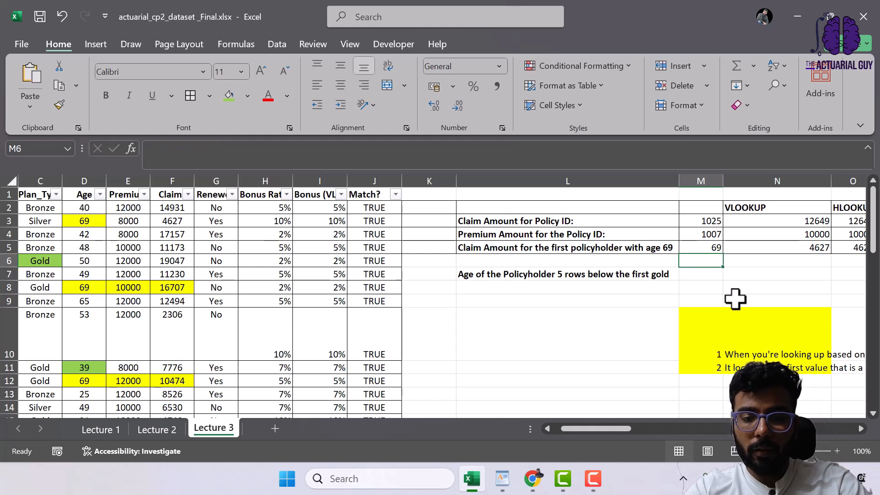
type("In")
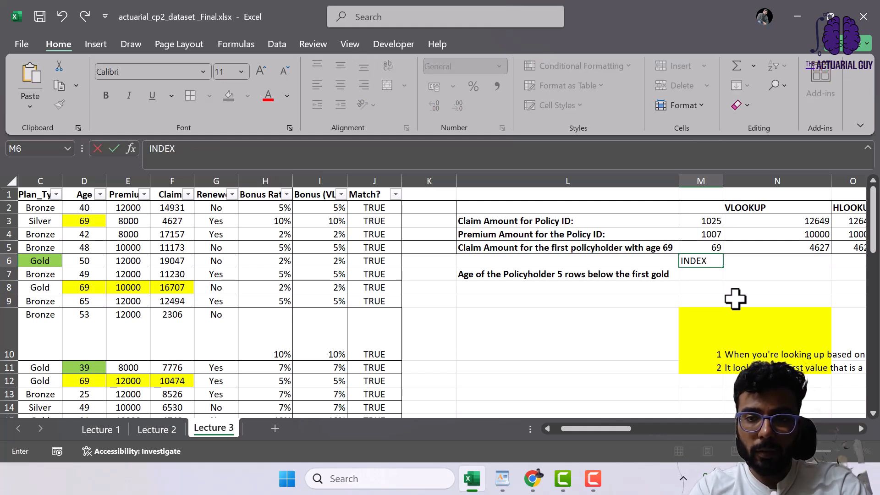
type("DEX-Ma")
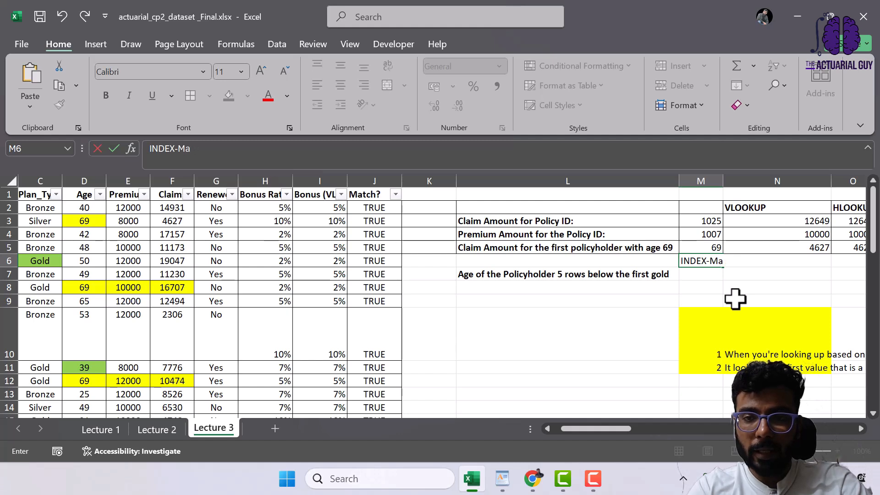
type("Y")
key("BackSpace")
type("TCH")
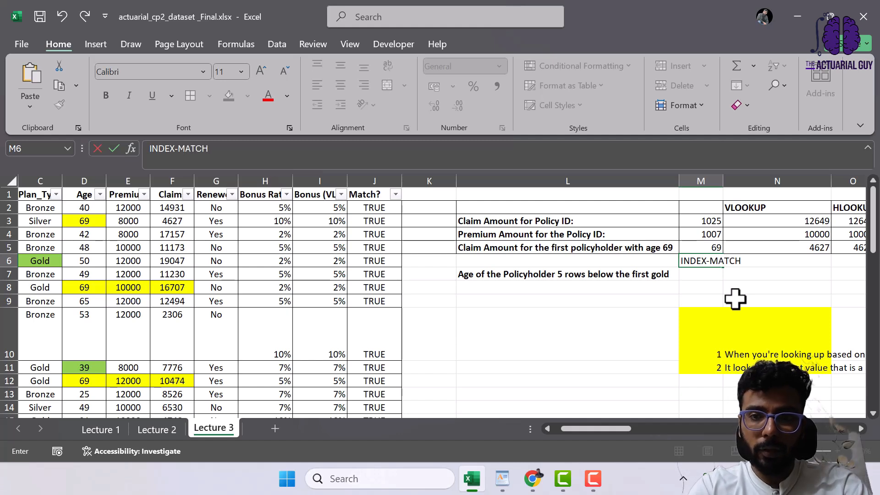
key("Return")
key("Up")
key("ctrl+b")
key("Down")
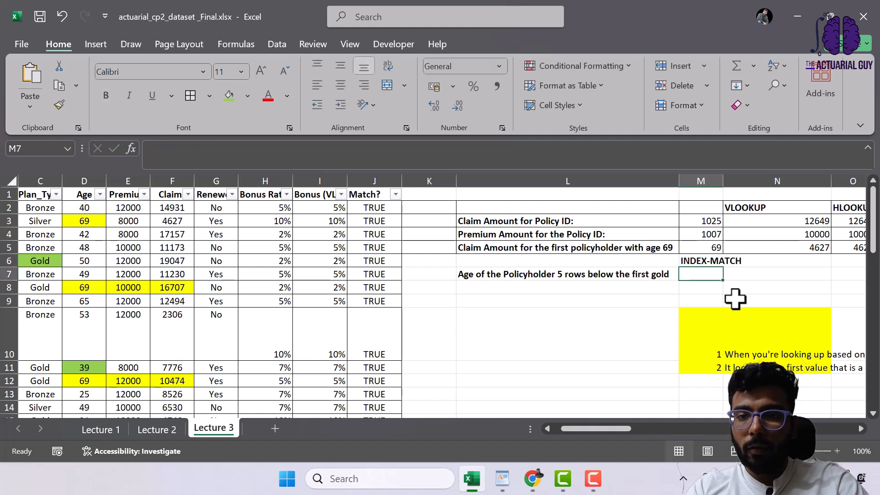
- Enter =MATCH("Gold",C:C,0) in M7 to find the row of the first Gold policy
type("=")
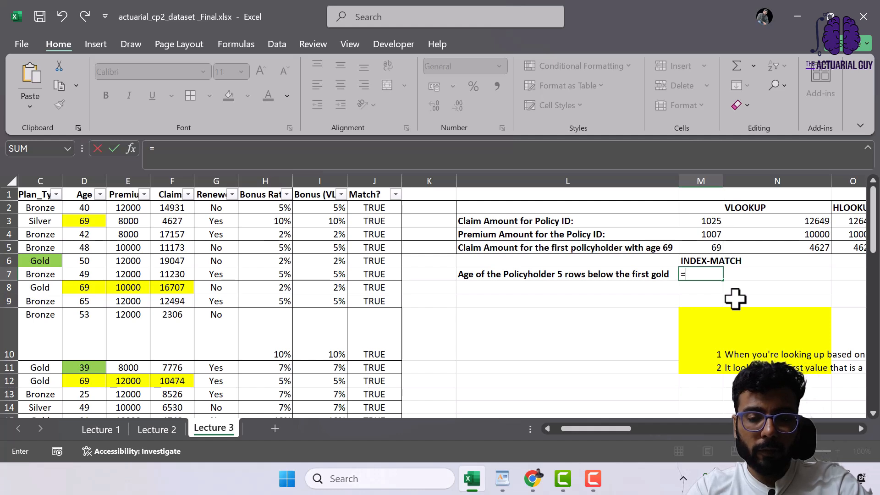
type("mat")
key("Tab")
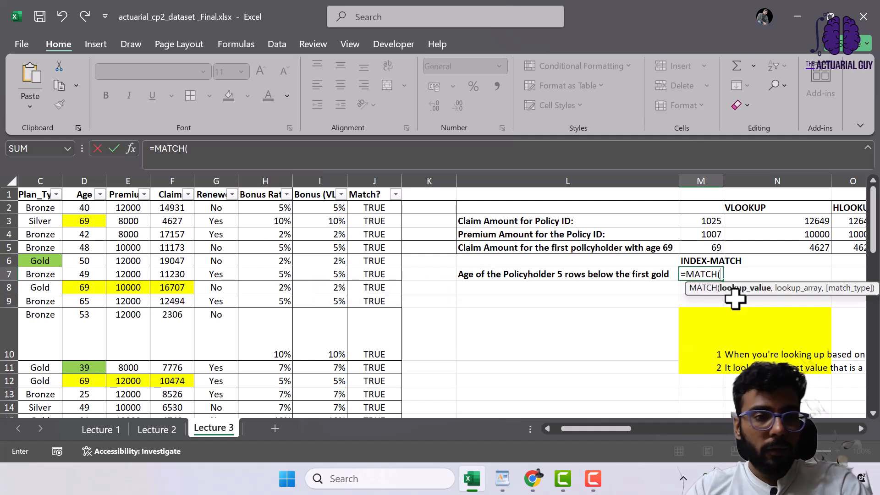
left_click(50, 174)
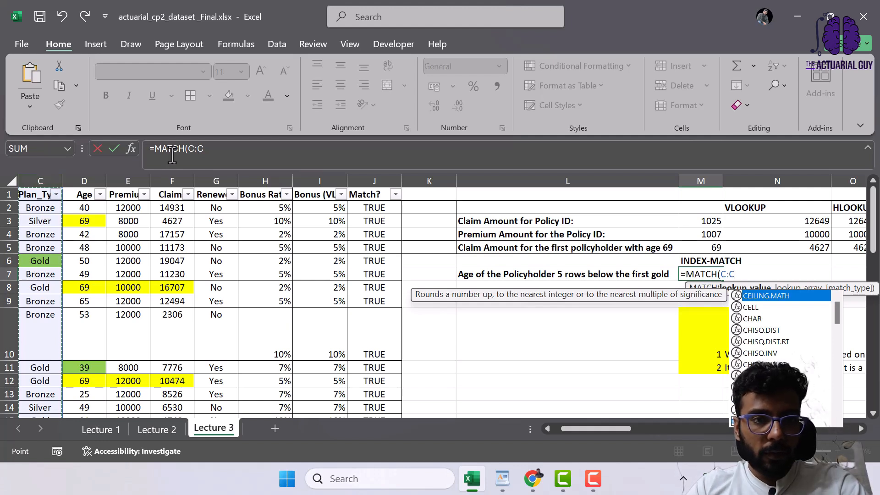
left_click(186, 149)
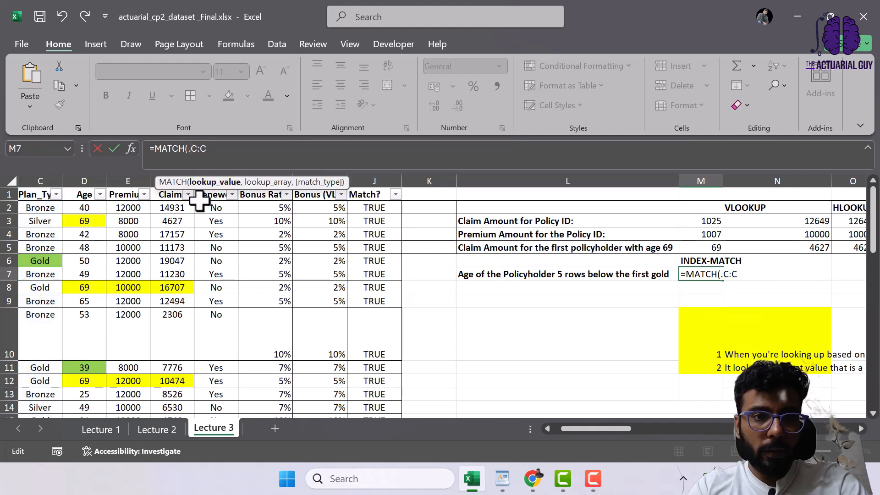
type(",")
key("Left")
type("\"")
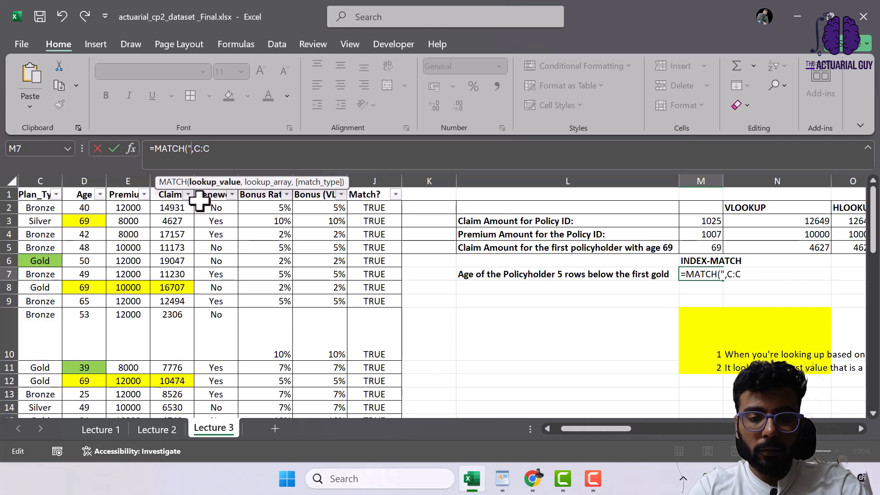
type("Gold")
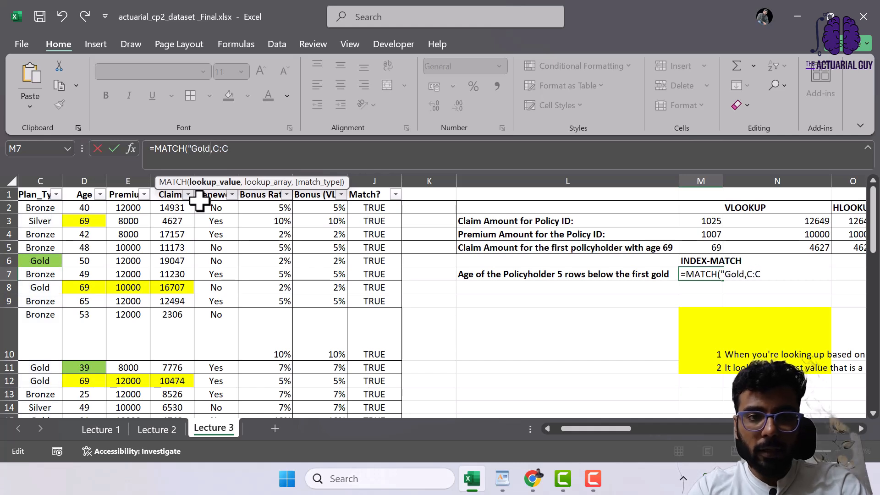
type("\"")
key("Right")
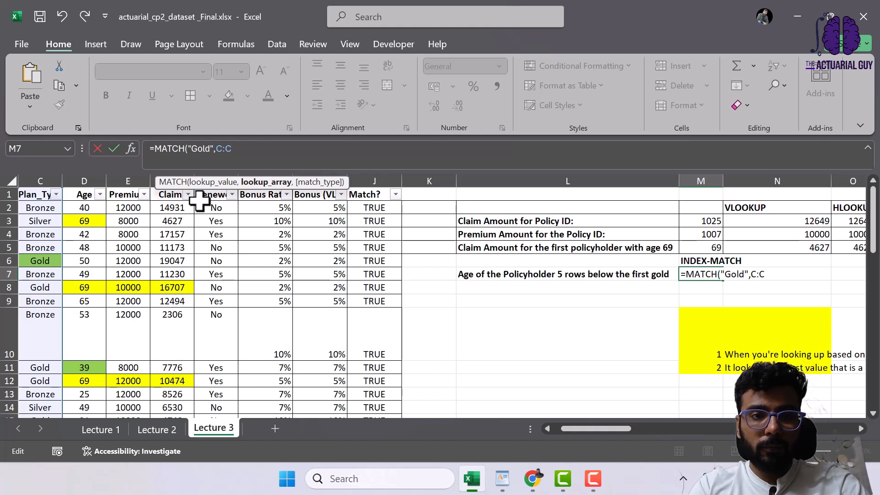
type(",")
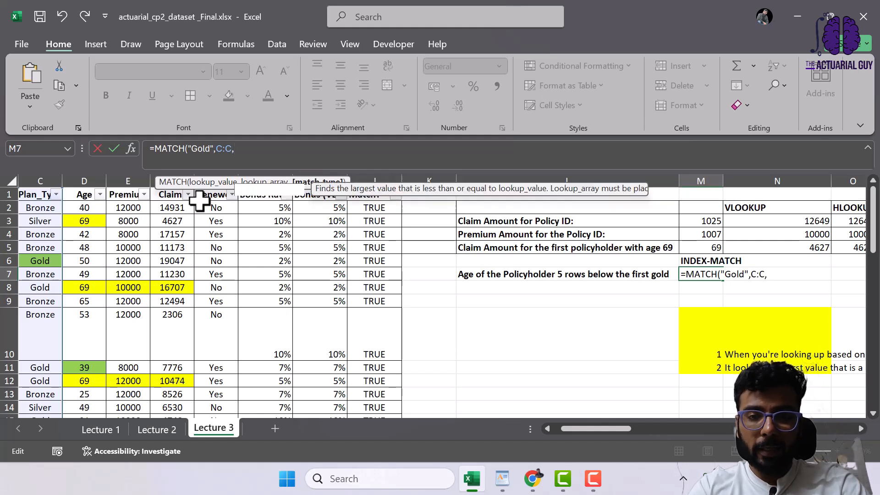
type("0)")
key("ctrl+Return")
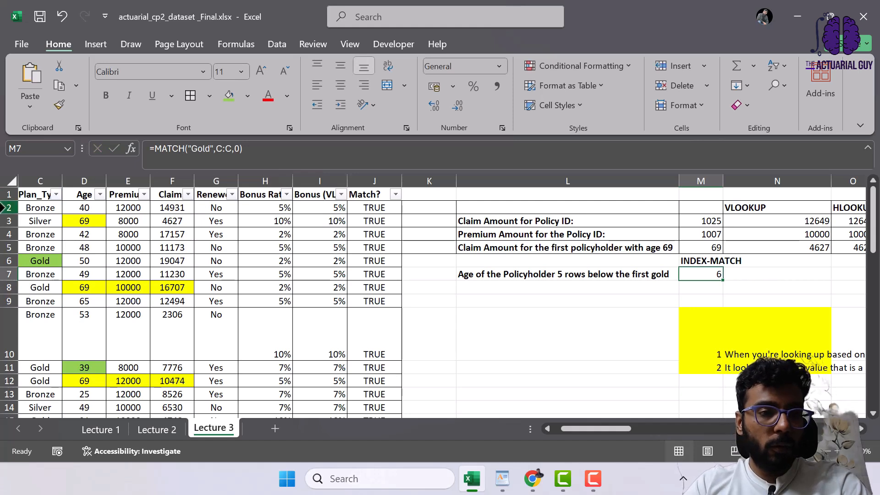
- Check the MATCH result against the first Gold entry in the Plan_Type column, counting from the header row
left_click(45, 195)
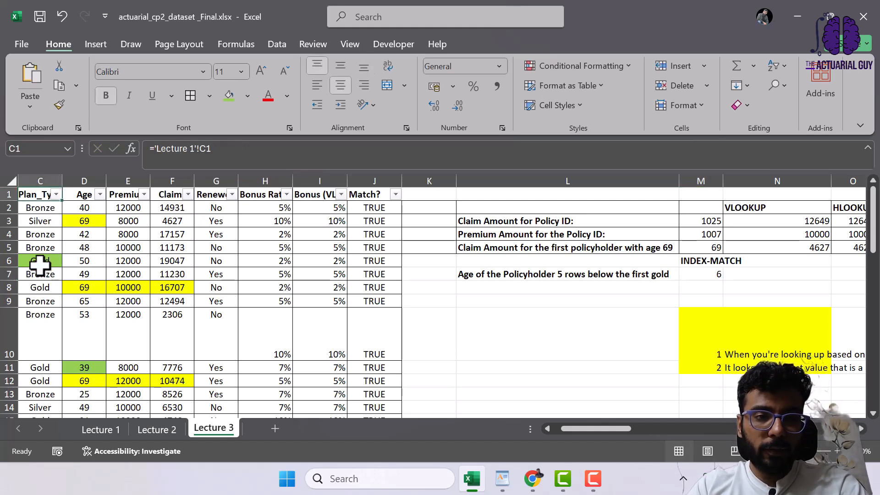
left_click(41, 263)
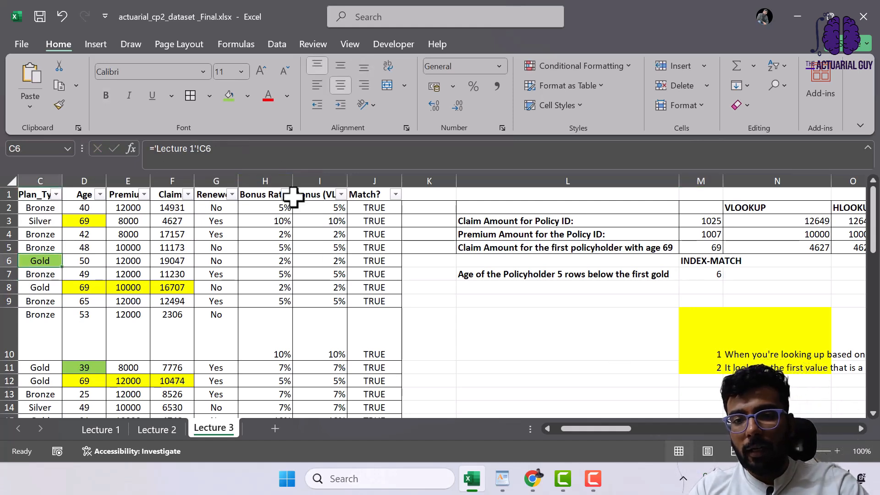
left_click(272, 150)
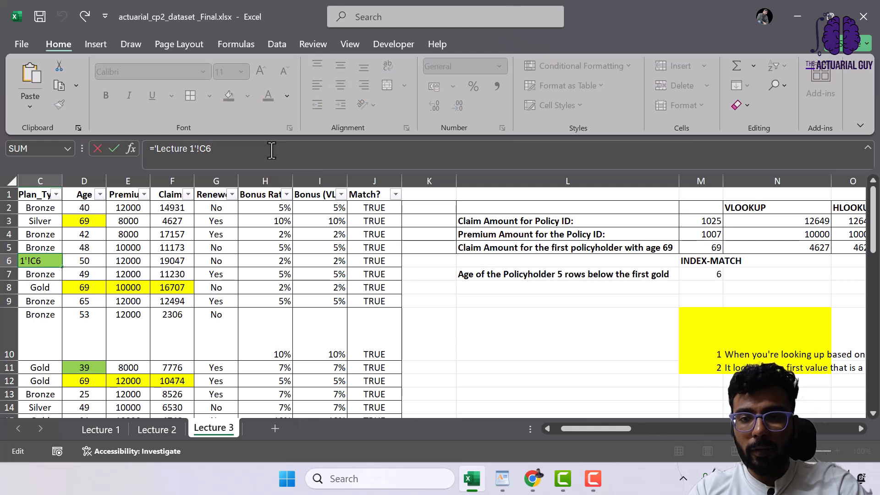
key("Return")
key("Return")
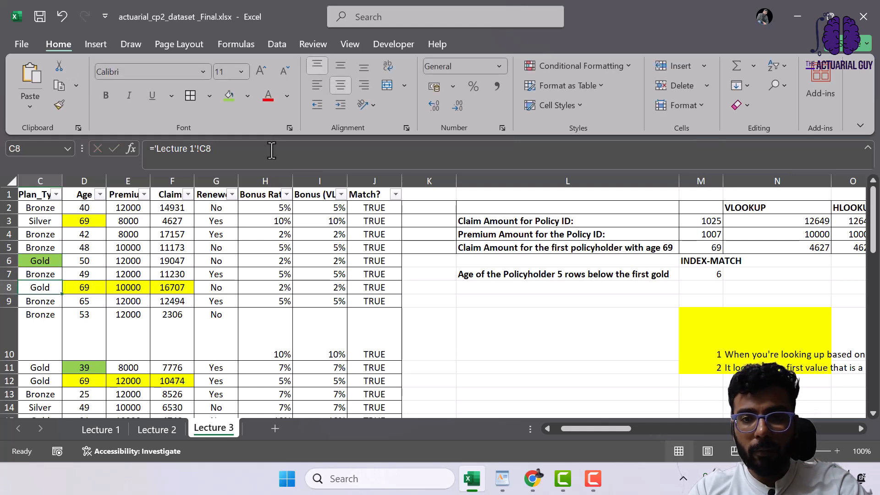
- Add +5 to the MATCH formula in M7 and check it against the five Plan_Type rows below the first Gold
left_click(717, 275)
left_click(299, 160)
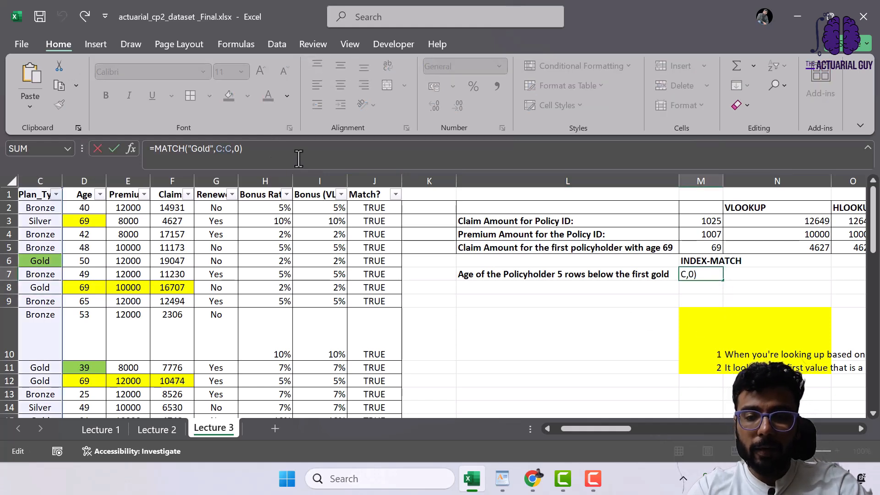
key("ctrl+Return")
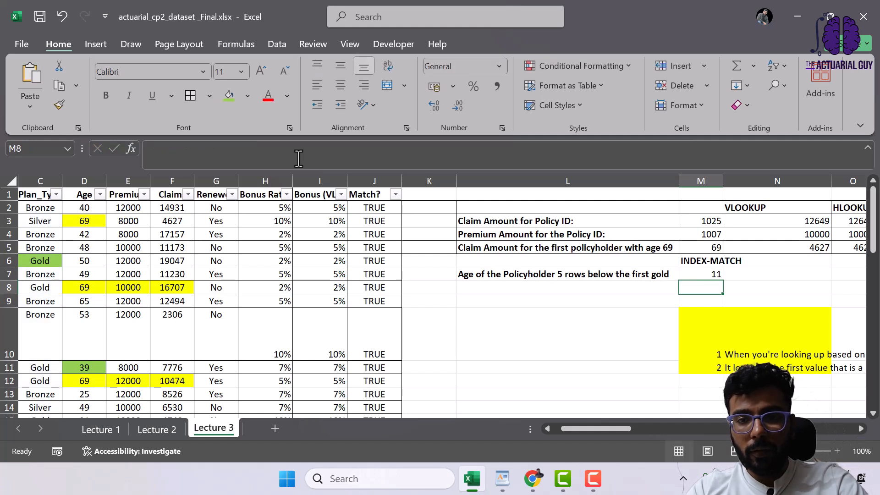
left_click(44, 274)
left_click_drag(44, 275, 57, 356)
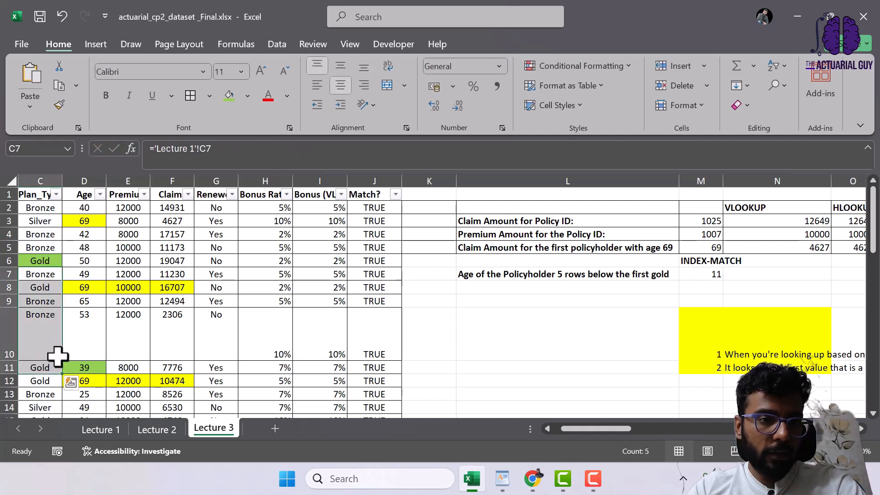
- Wrap the M7 formula as =INDEX(D:D,MATCH("Gold",C:C,0)+5) and check the result against D11 in the Age column
left_click(716, 277)
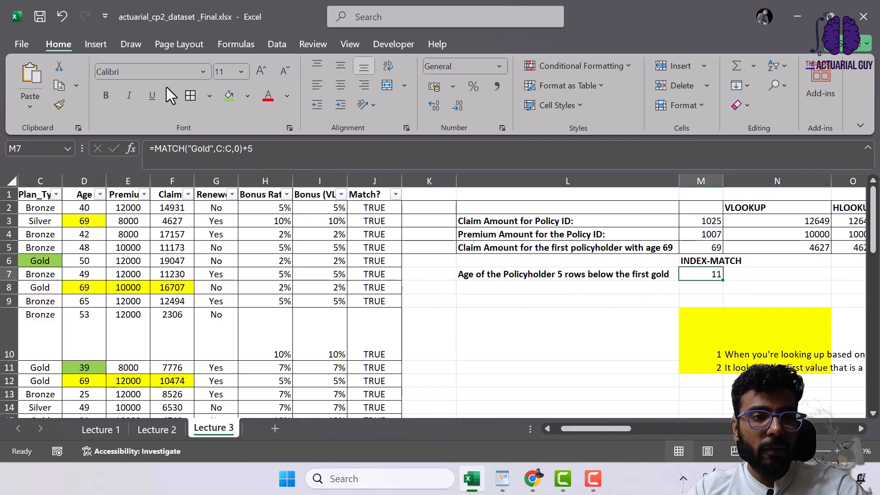
left_click(155, 150)
type("inde")
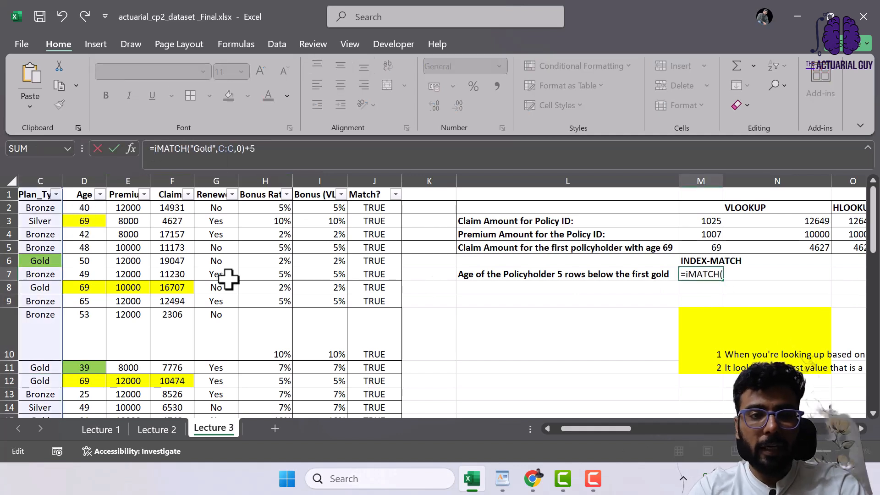
key("Tab")
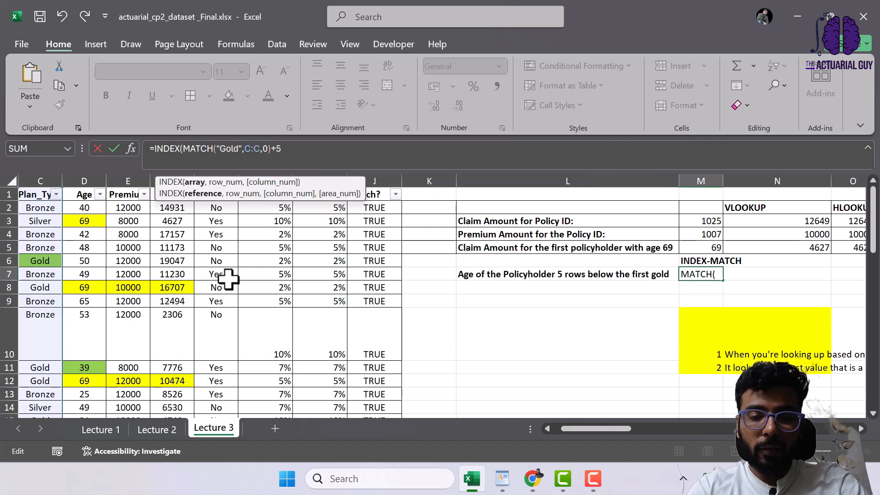
type("(")
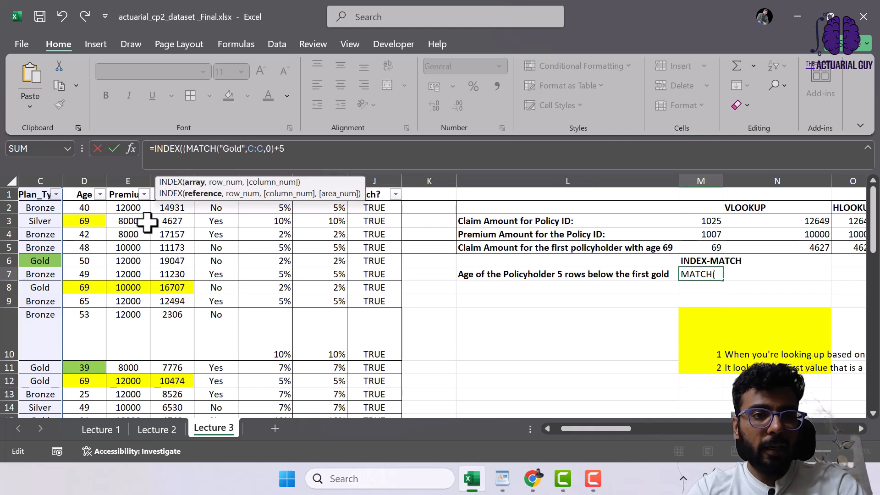
key("BackSpace")
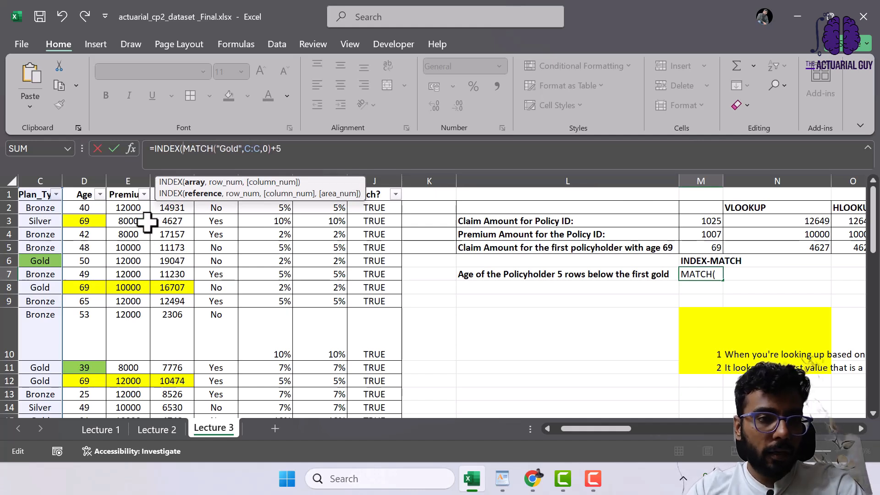
left_click(94, 181)
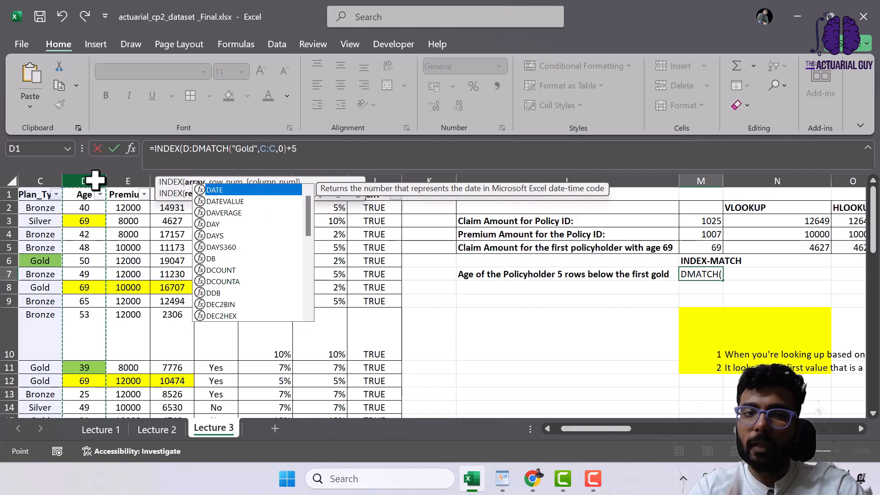
type(",")
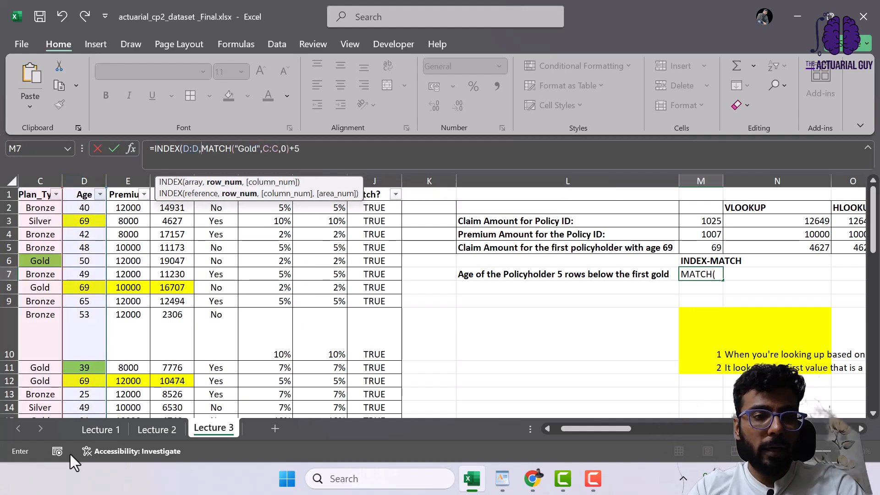
left_click(325, 151)
key("Return")
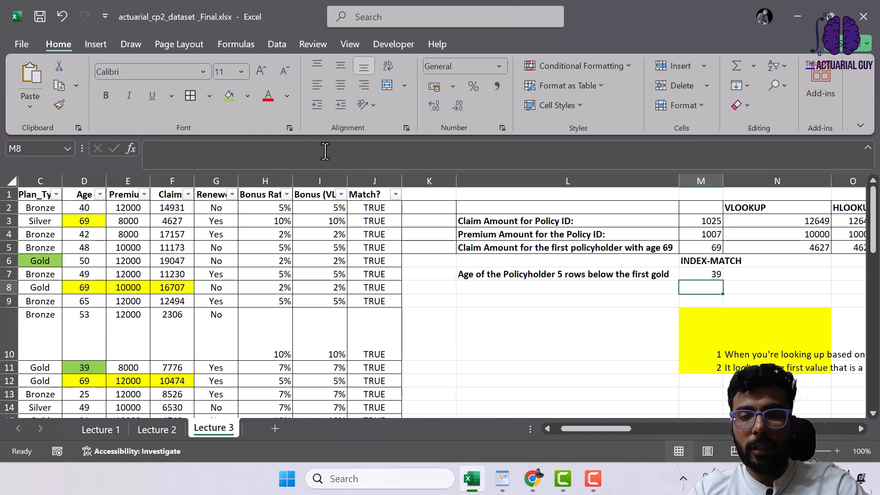
key("Up")
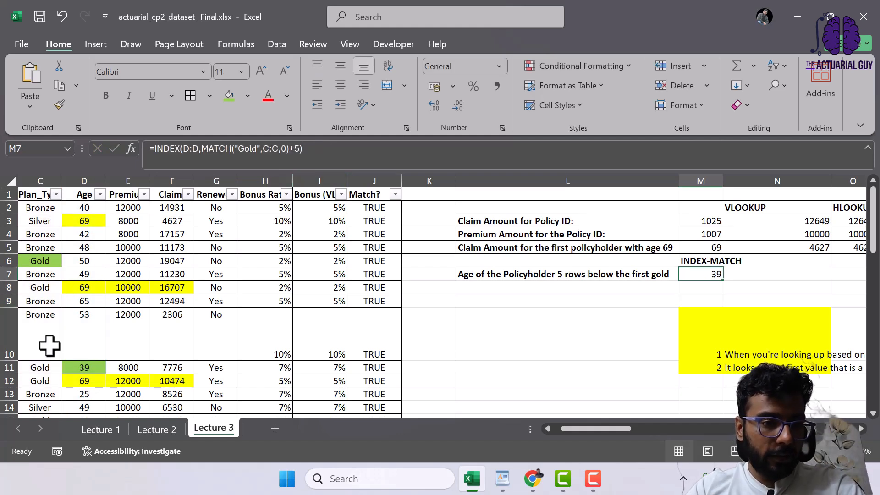
left_click(81, 367)
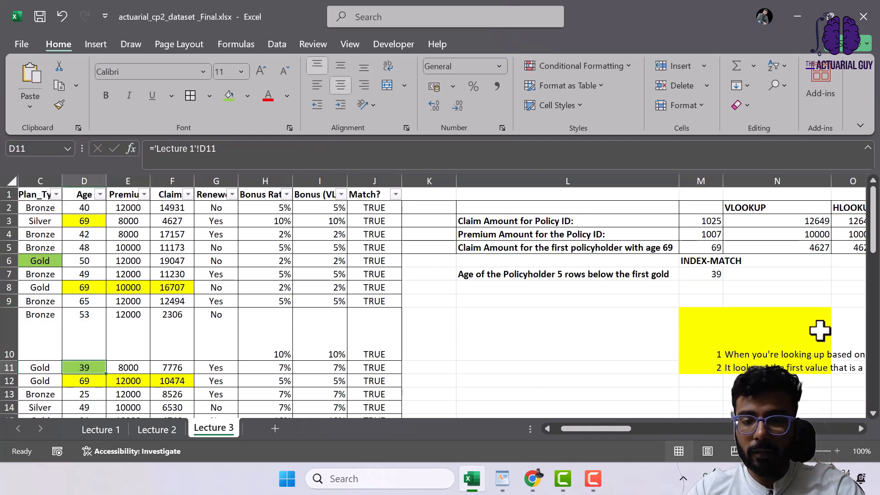
- Enter the heading "OFFSET-MATCH" in N6 beside the INDEX-MATCH heading
left_click(758, 263)
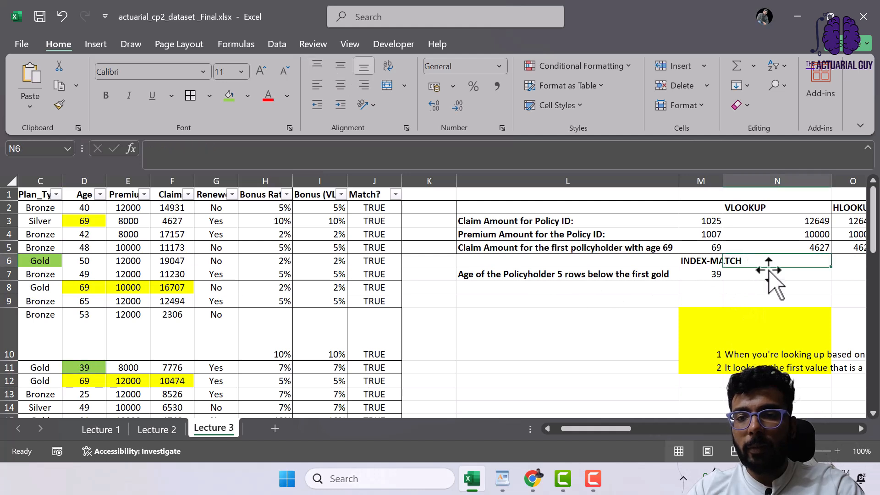
type("OFFSET-MAT")
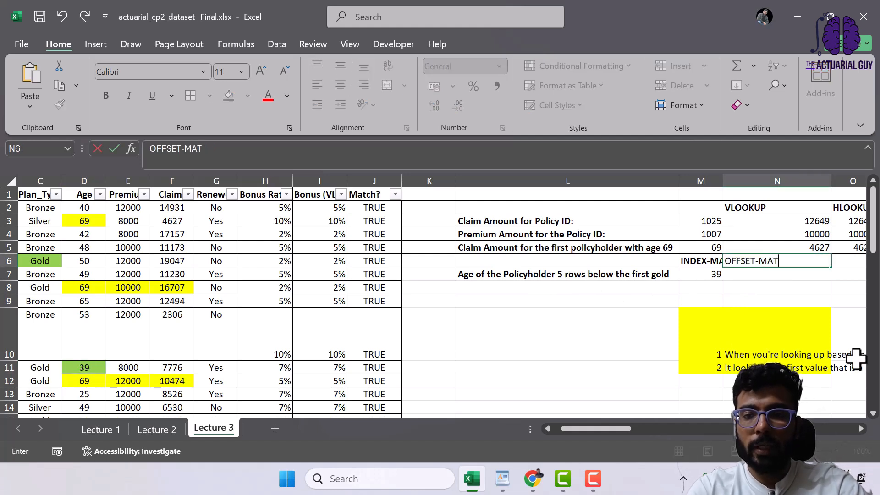
type("CH")
key("Return")
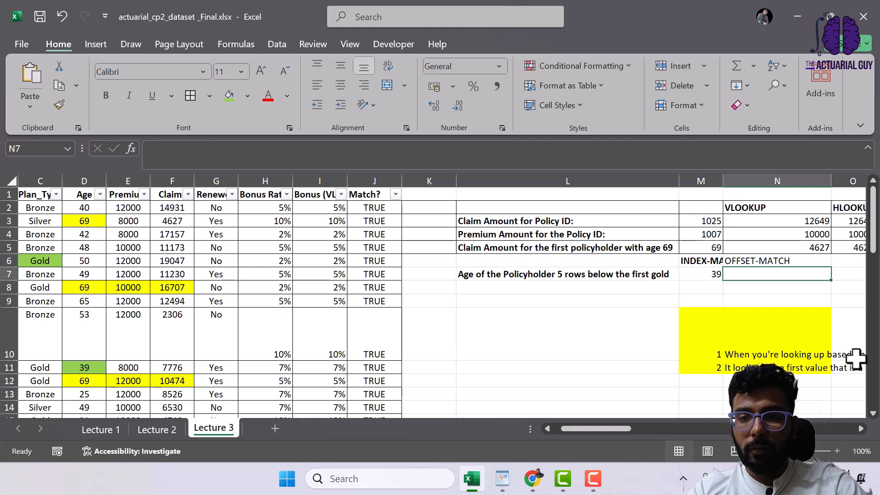
- Make the OFFSET-MATCH heading bold and resize columns M and N so that both row 6 headings fit
key("Up")
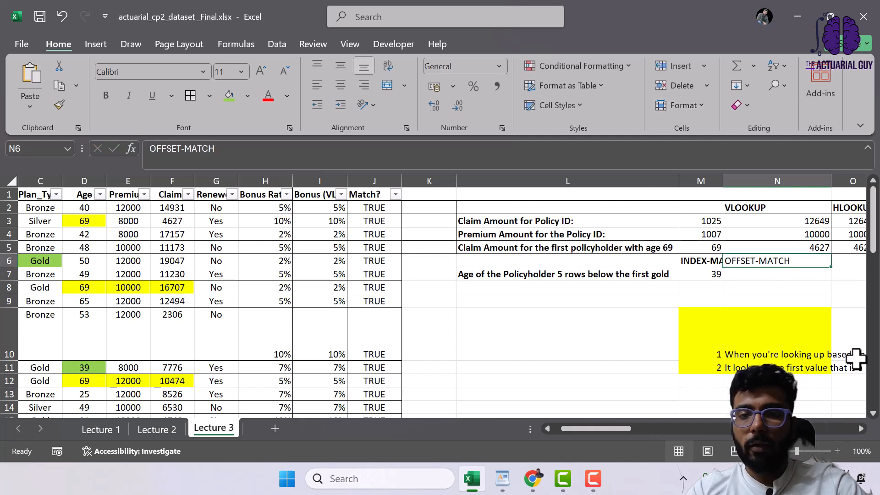
key("alt+h")
key("o")
key("i")
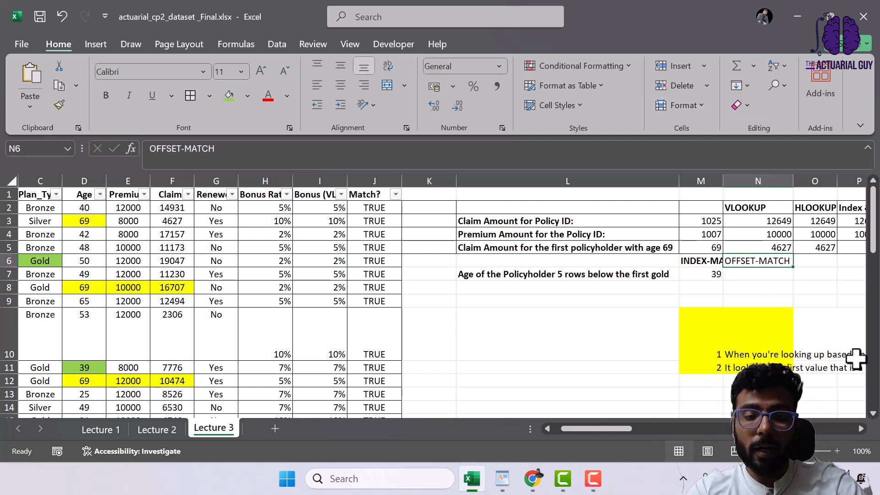
key("ctrl+b")
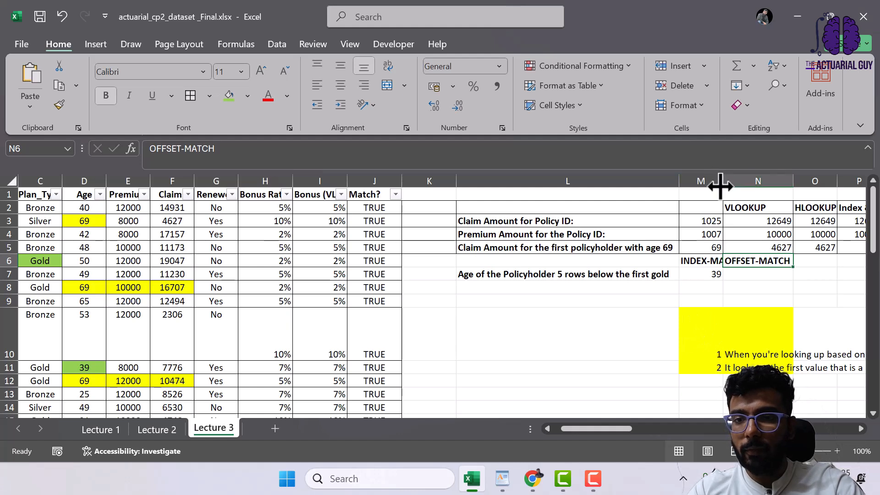
left_click_drag(720, 186, 748, 183)
- Reuse the MATCH part of the M7 formula in N7 as =MATCH("Gold",C:C,0)+5
left_click(775, 275)
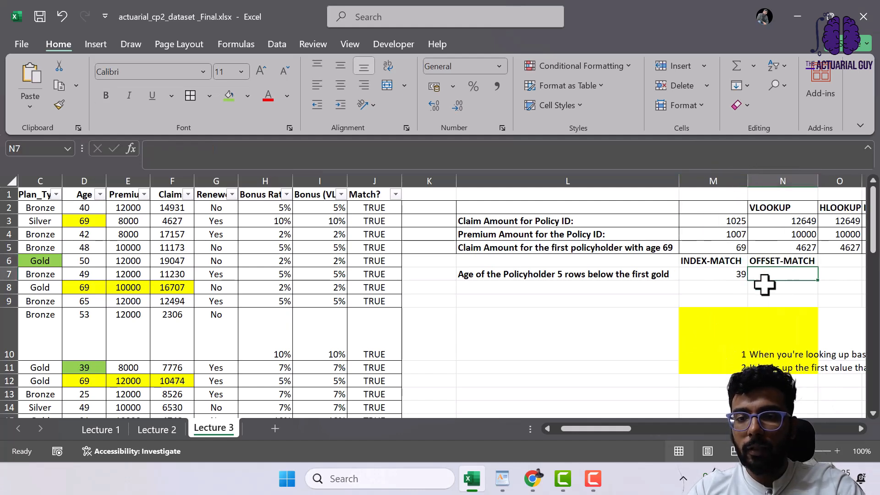
key("Left")
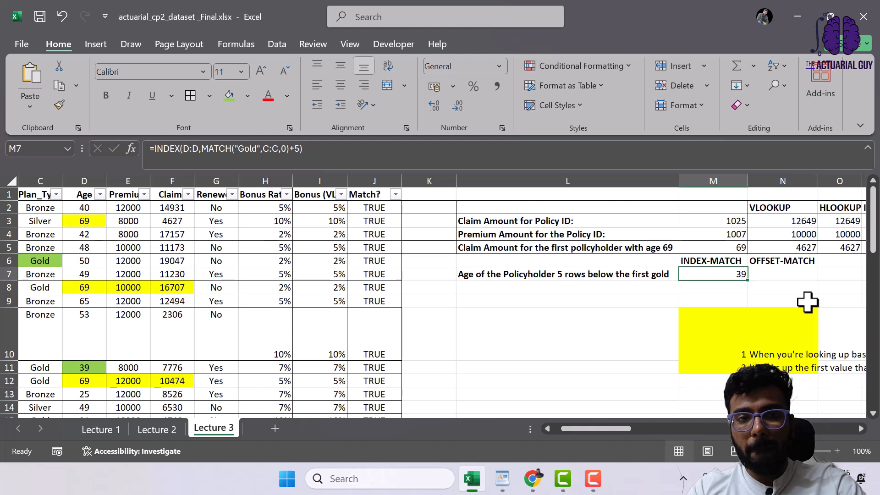
key("Right")
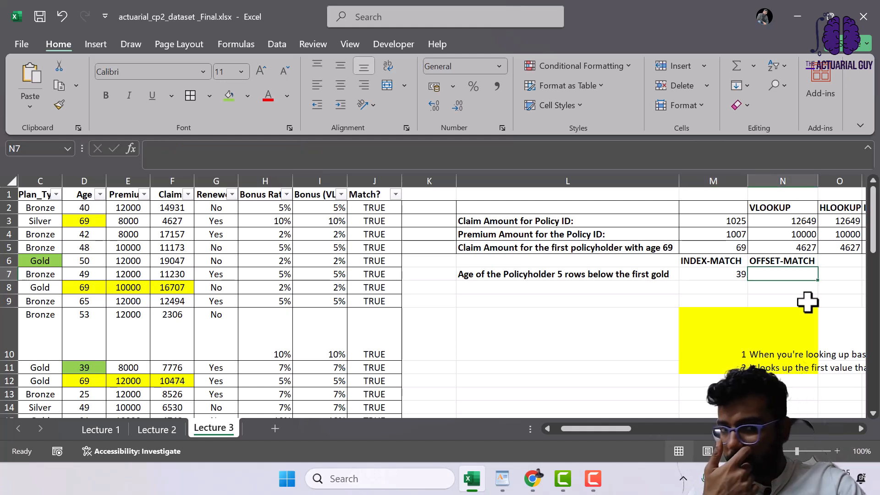
key("Left")
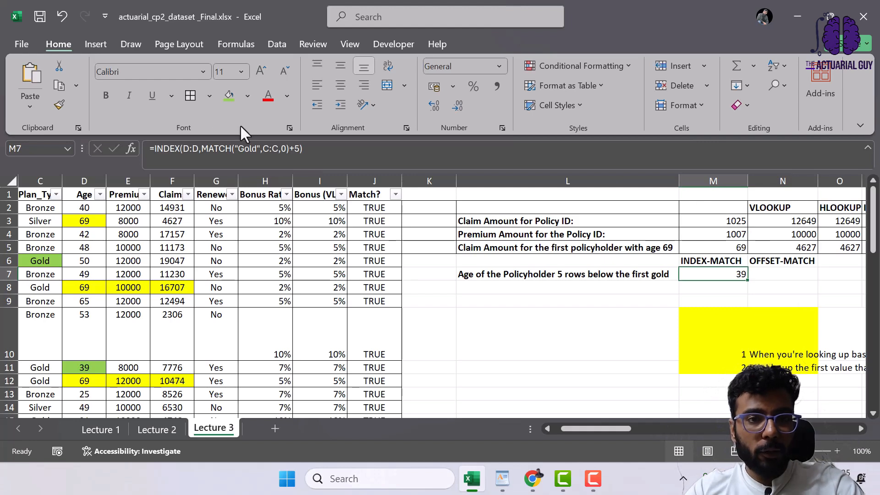
left_click_drag(303, 149, 201, 143)
key("Tab")
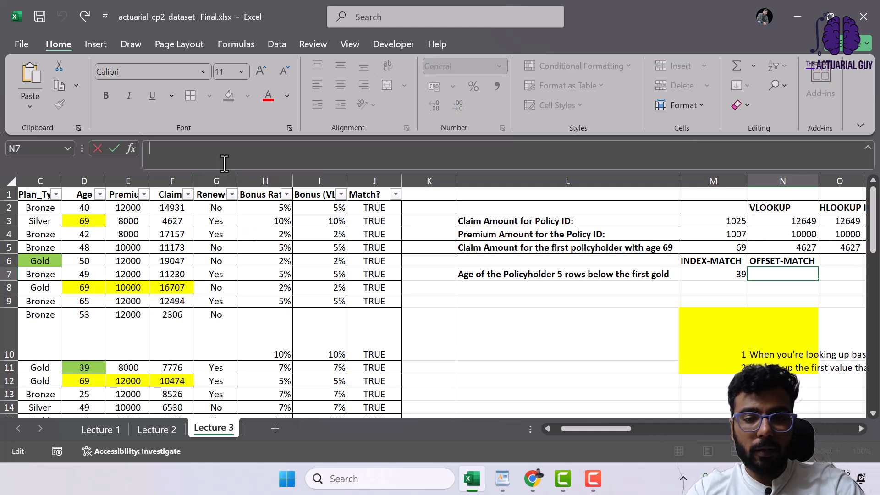
type("=MATCH(\"Gold\",C:C,0)+5")
key("Return")
key("Up")
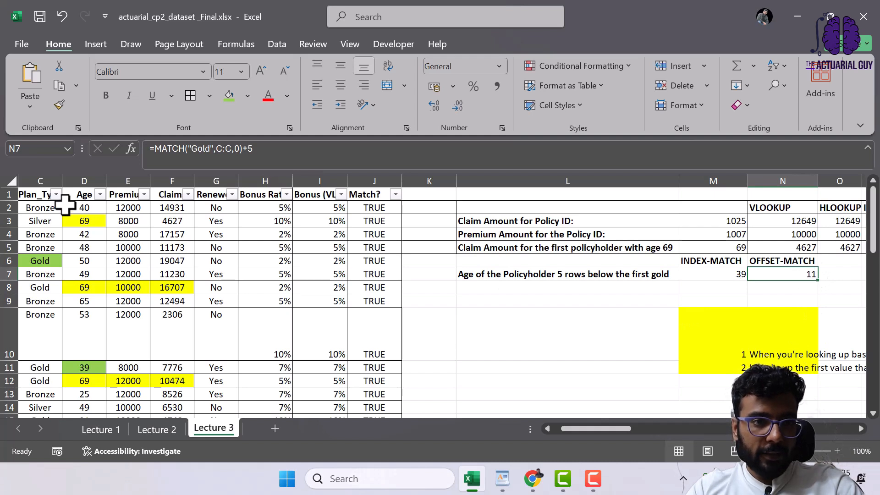
- Compare the N7 result with the number of rows to move down from the Age header to D11
left_click(85, 194)
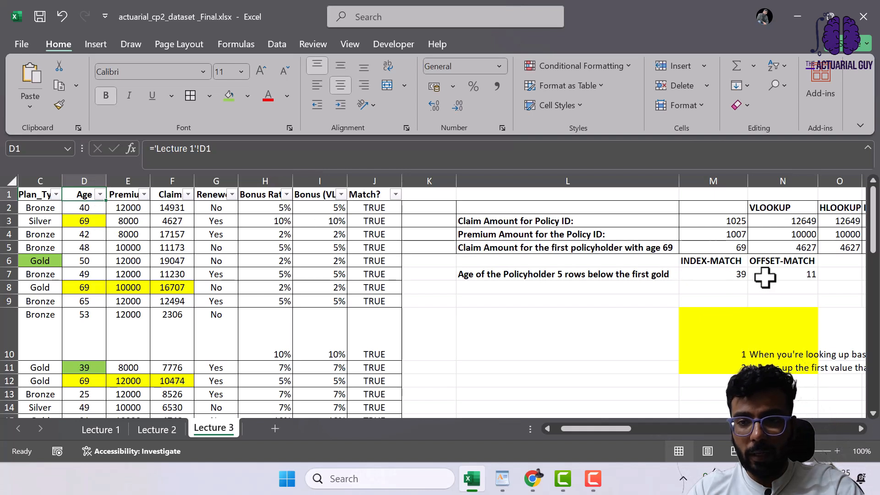
left_click(779, 275)
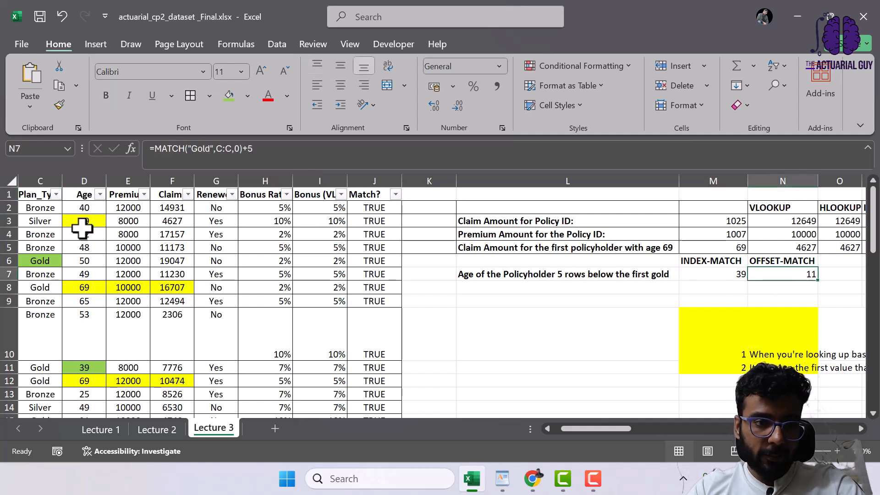
left_click_drag(80, 371, 82, 207)
left_click(84, 207)
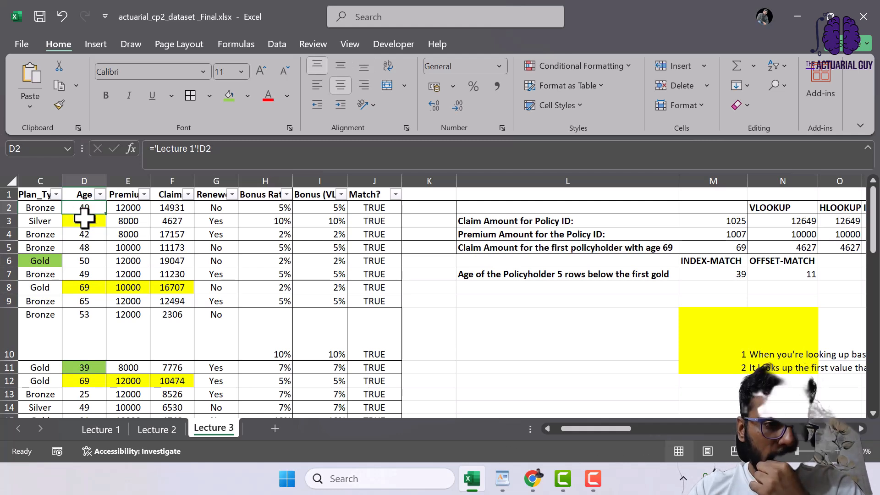
left_click(84, 195)
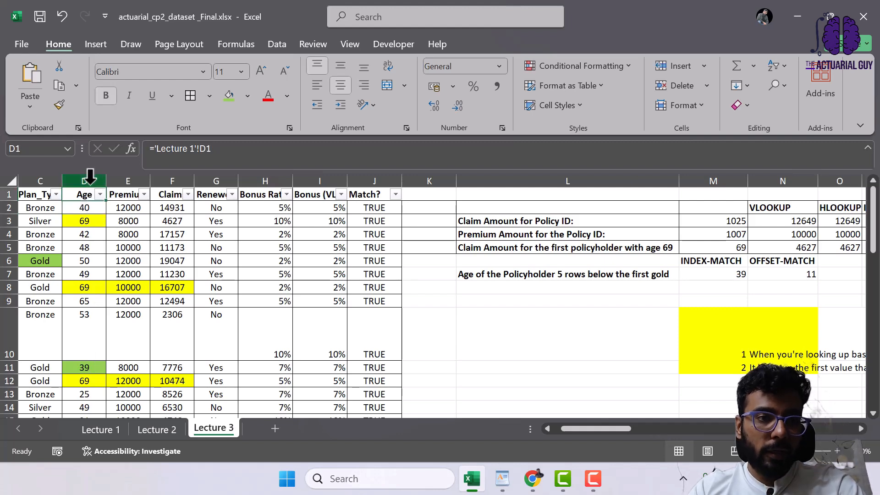
left_click_drag(84, 209, 92, 357)
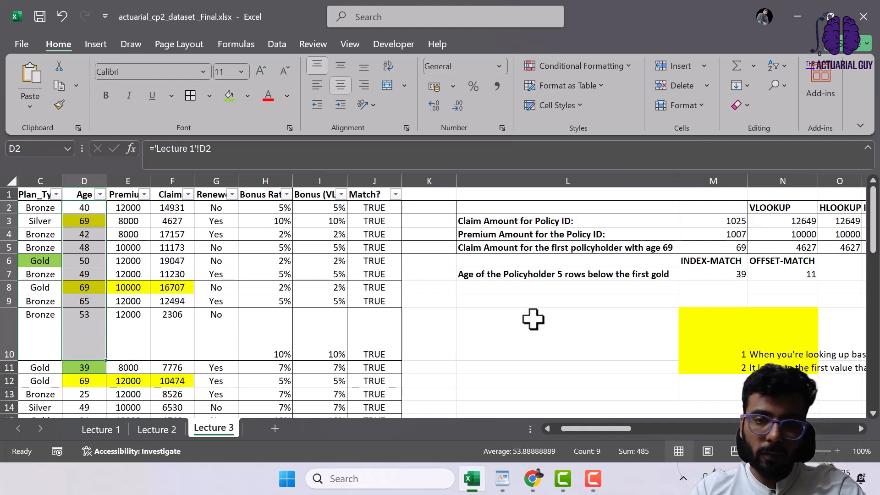
- Subtract 1 from the row count in N7, making it =MATCH("Gold",C:C,0)+5-1
left_click(804, 275)
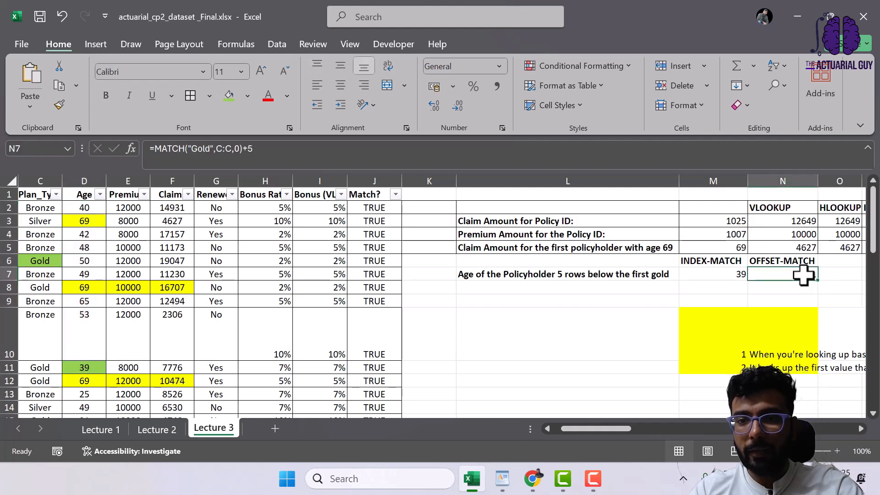
left_click(261, 156)
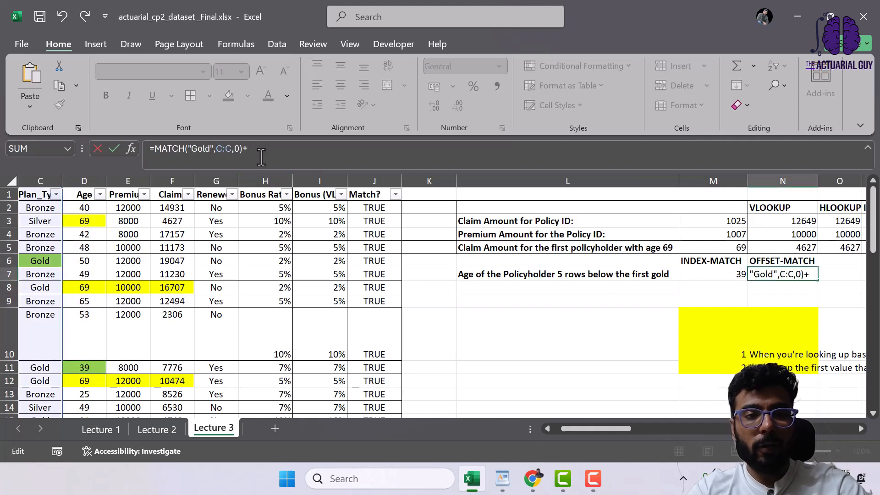
type("-1")
key("Return")
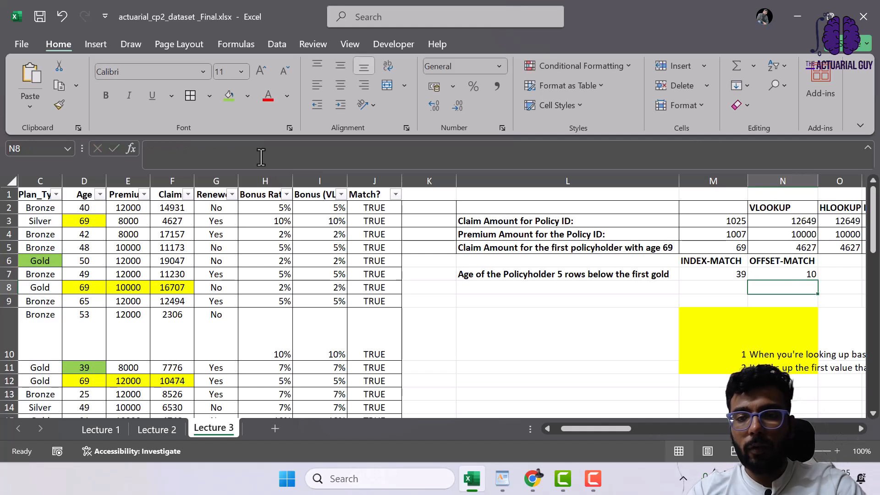
key("Up")
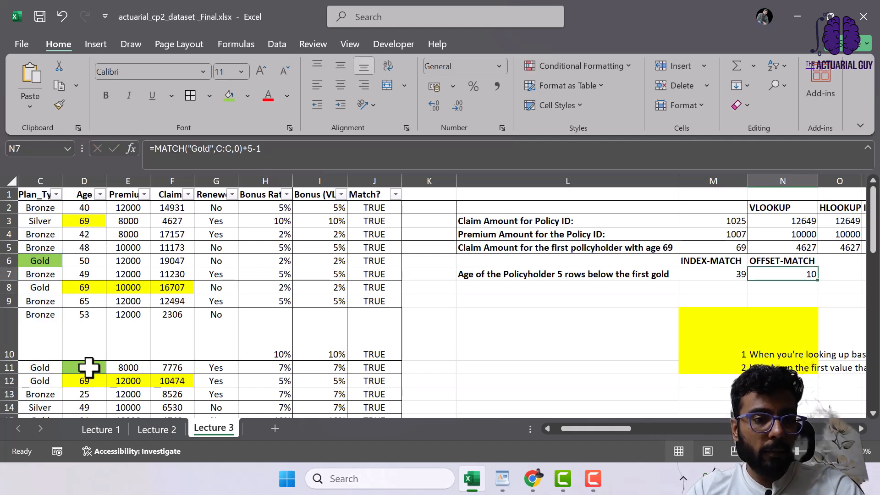
- Check the reduced row offset by counting down the Age column from header D1 to D11
left_click_drag(87, 210, 75, 301)
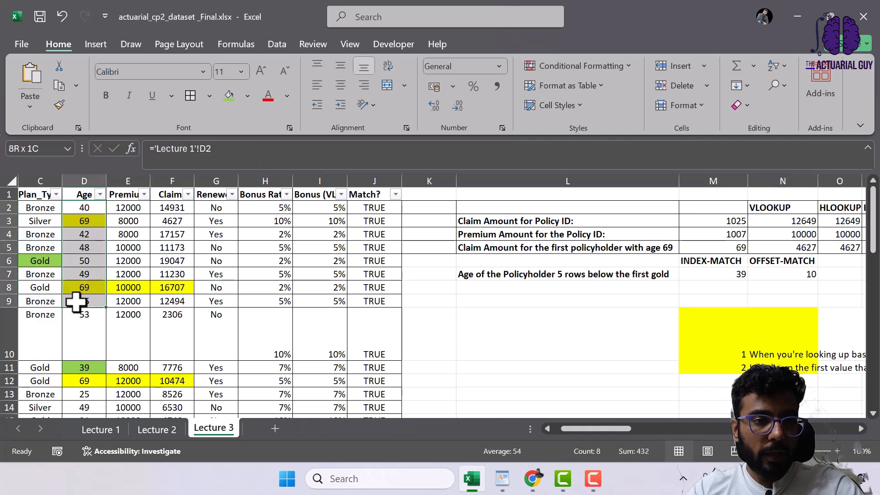
left_click(85, 367)
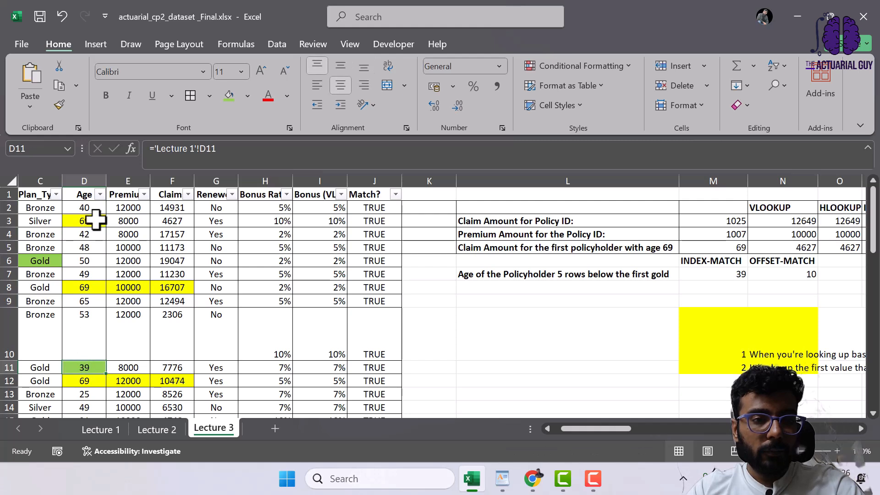
left_click(85, 196)
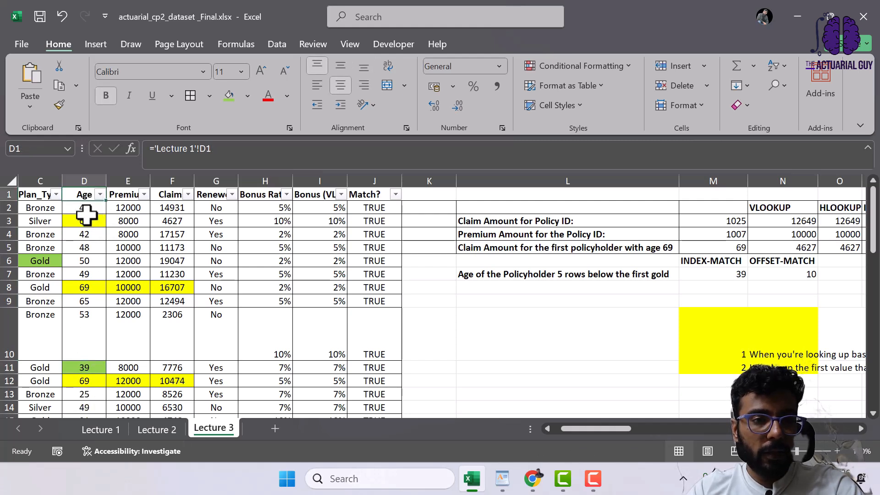
left_click_drag(87, 215, 72, 373)
left_click(80, 385)
left_click(85, 367)
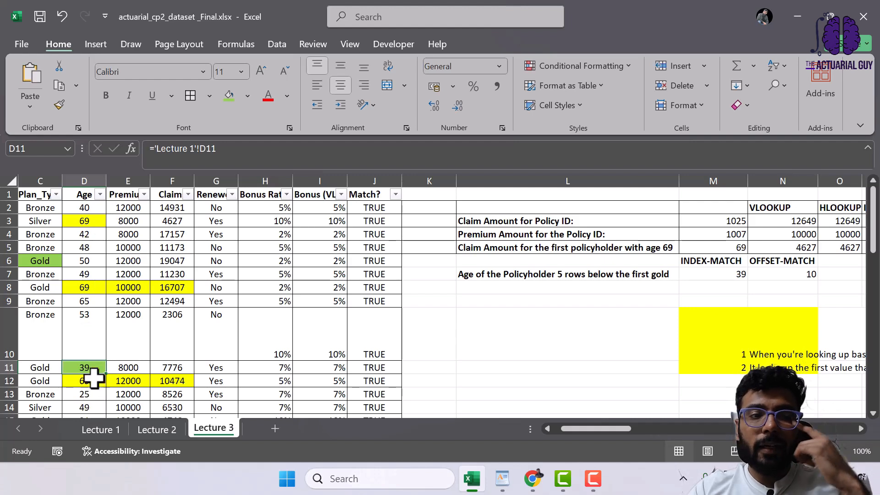
- Wrap the row count in N7 in an OFFSET from the Age header, making it =OFFSET(D1,MATCH("Gold",C:C,0)+5-1,0)
left_click(799, 274)
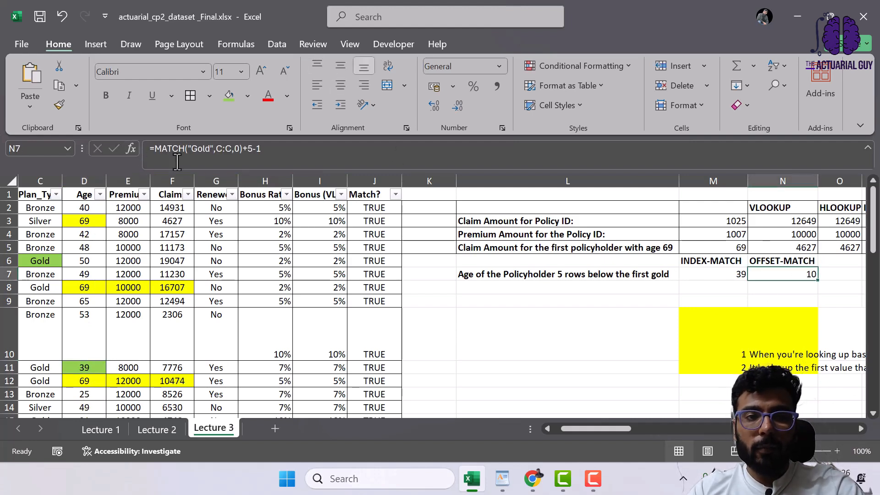
left_click(259, 150)
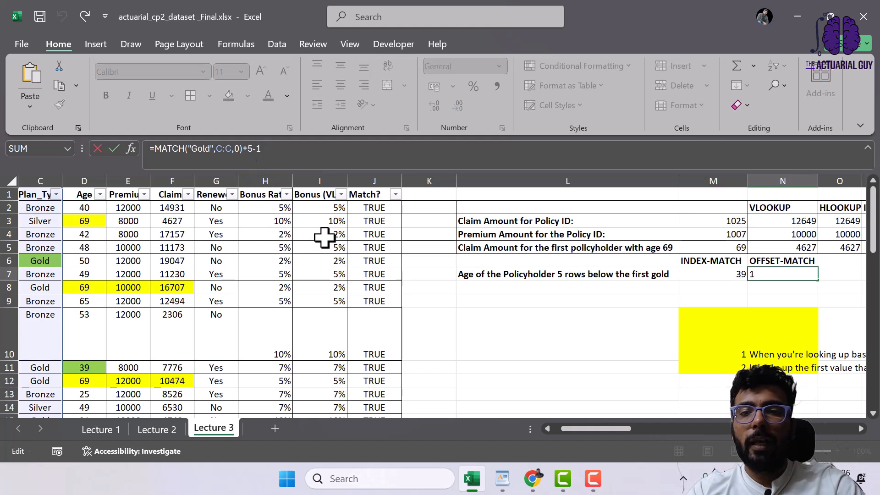
key("ctrl+Return")
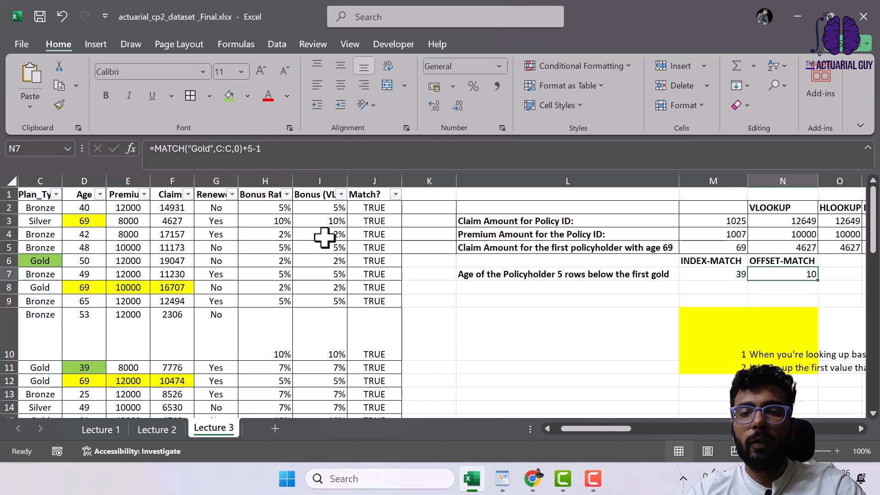
left_click(160, 147)
type("OFFSET")
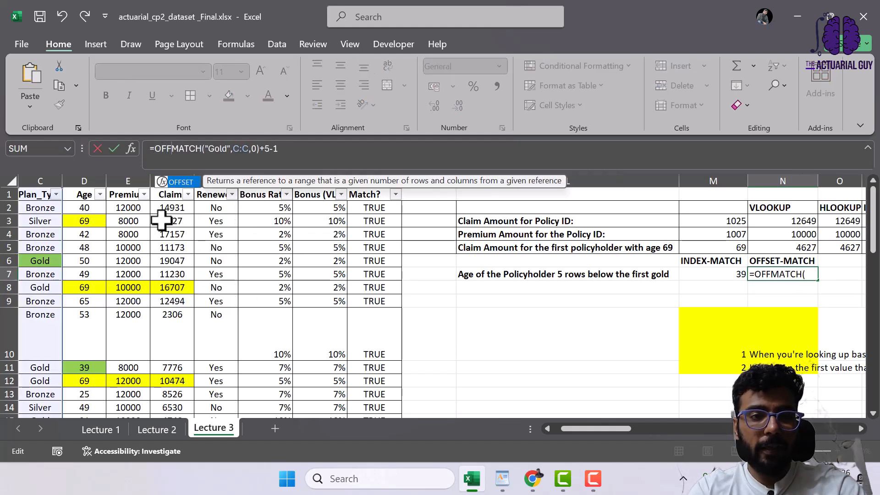
type("(")
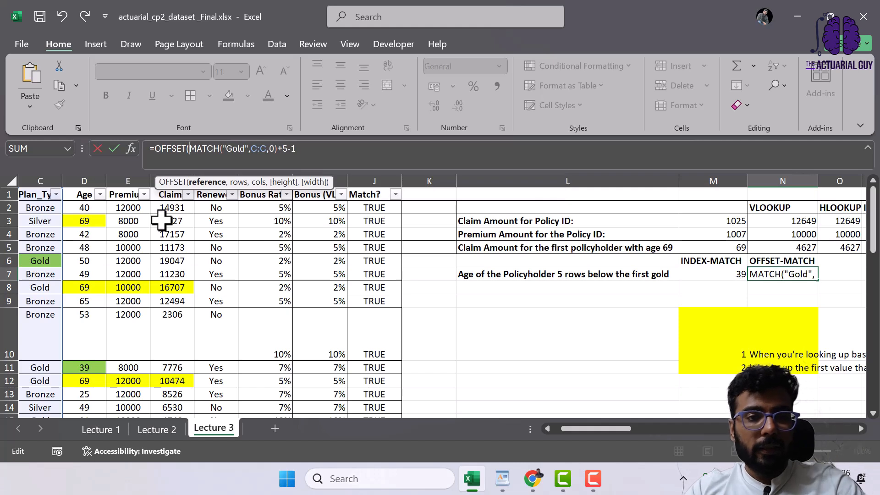
left_click(82, 195)
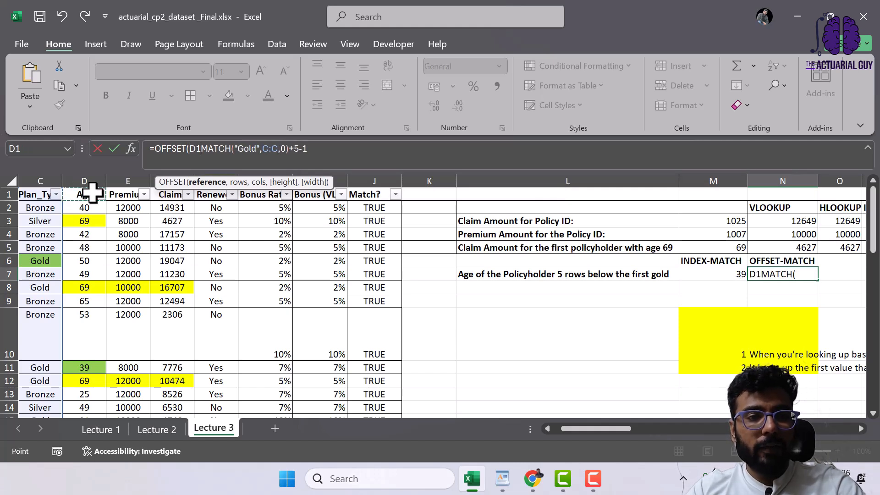
type(",")
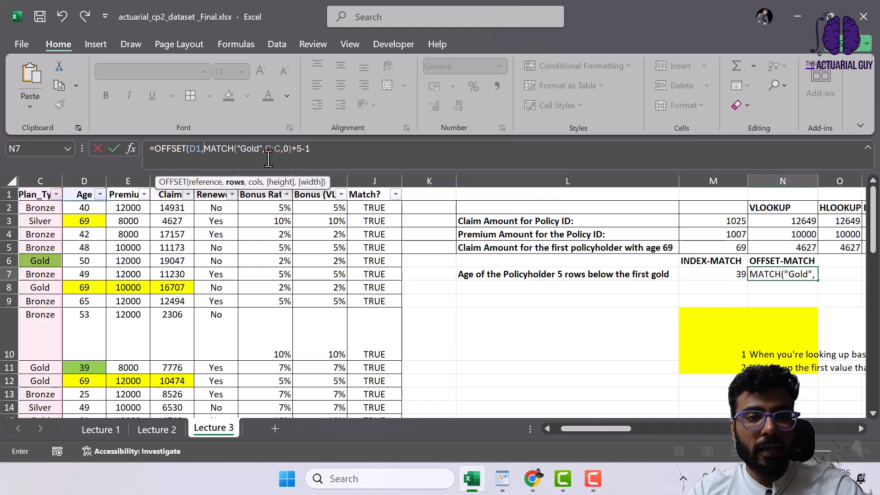
left_click(325, 149)
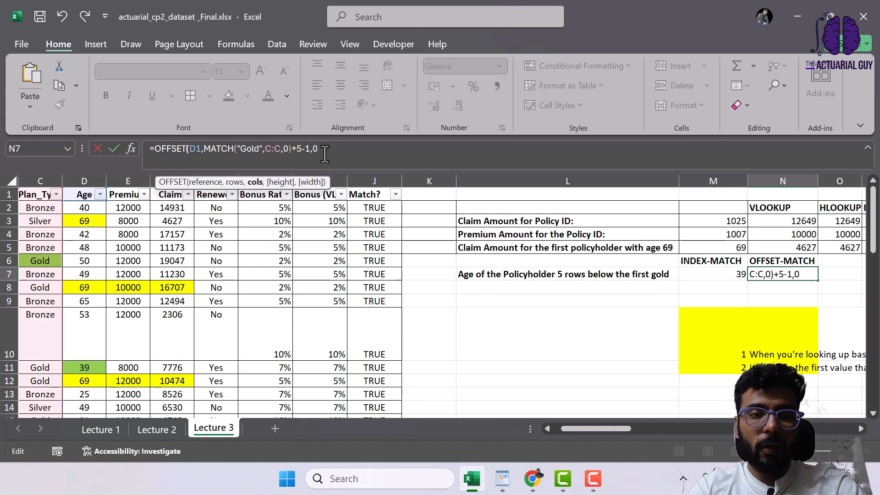
type(")")
key("Return")
key("Up")
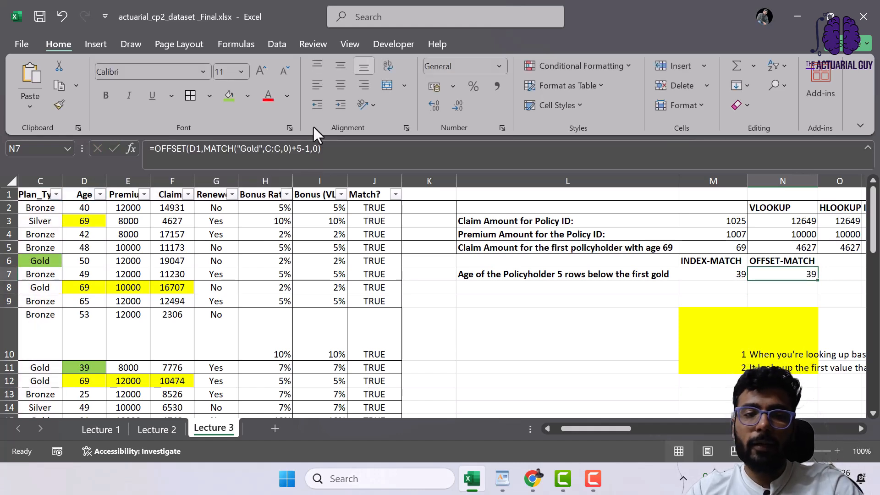
- Apply borders to all cells of the INDEX-MATCH and OFFSET-MATCH block L6:N7
left_click_drag(642, 259, 812, 273)
key("alt")
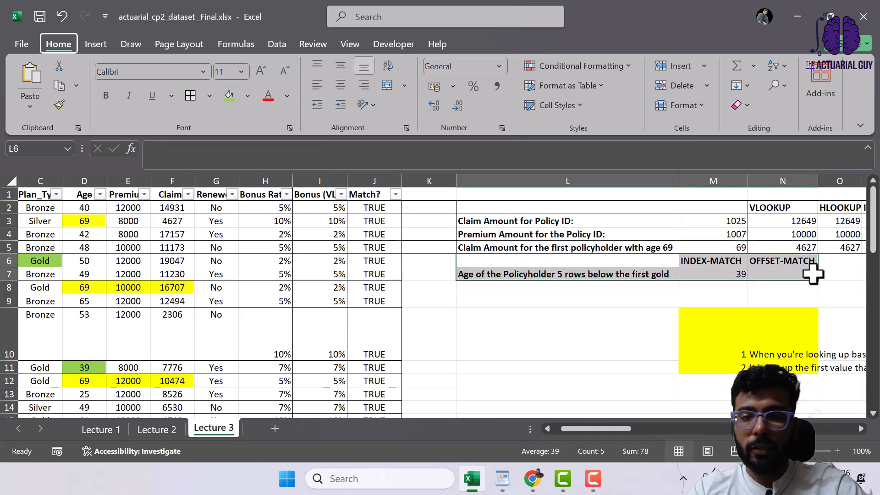
key("Escape")
key("Right")
key("Right")
key("Right")
key("Right")
key("Right")
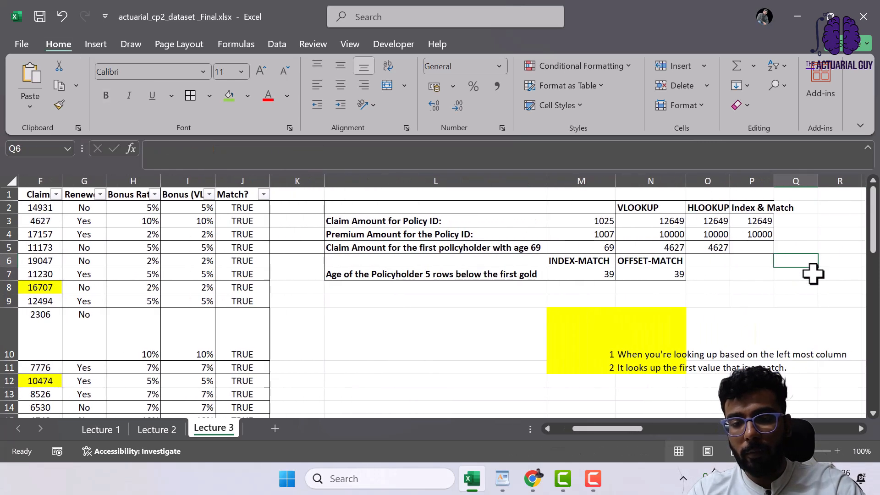
key("Left")
key("Left")
key("Left")
key("Left")
key("Left")
key("Left")
key("Left")
key("Left")
key("Left")
key("Left")
key("Left")
key("Left")
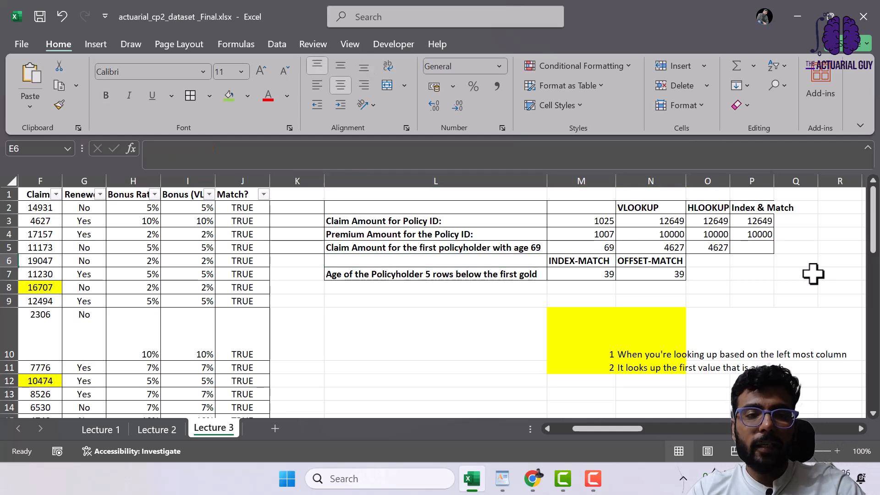
key("Left")
key("Left")
key("Left")
key("Left")
key("Right")
key("Right")
key("Down")
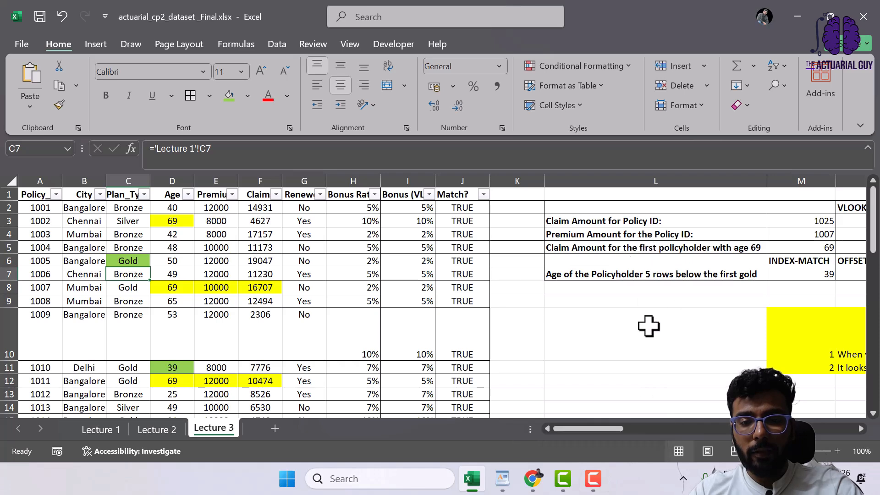
left_click(612, 472)
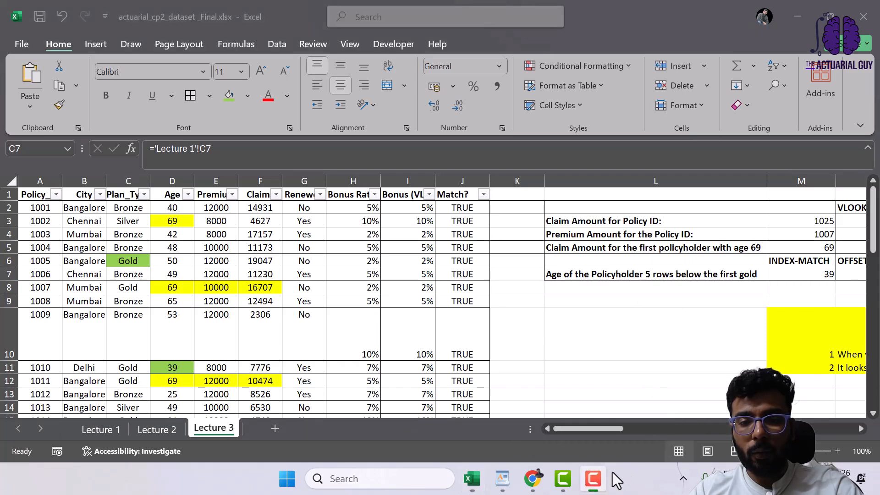